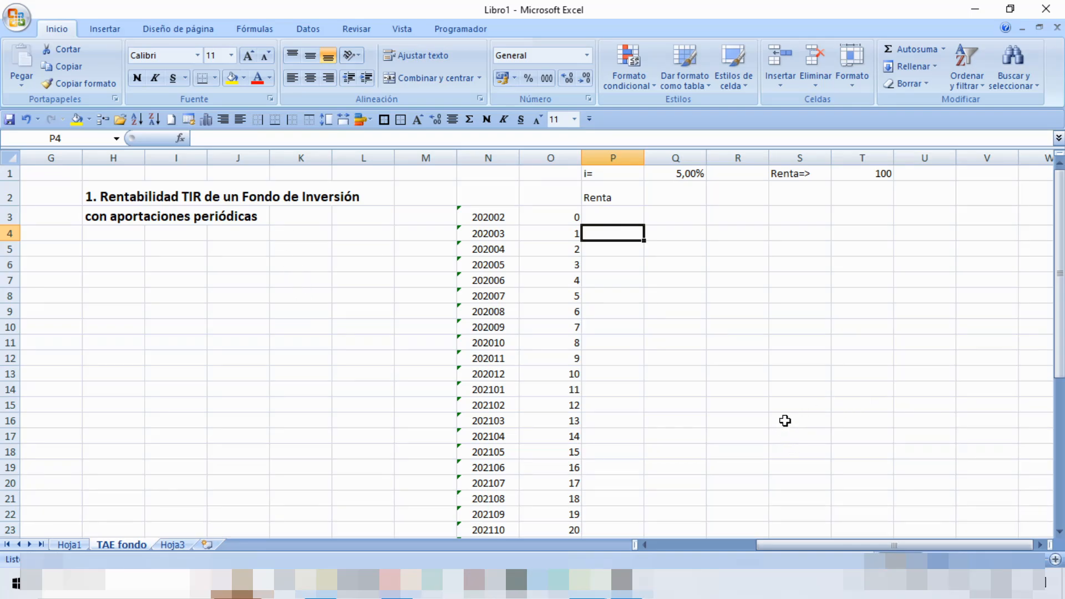
Review the rent amount in T1, the interest rate in Q1, and the period numbers and dates in columns O and N
click(880, 173)
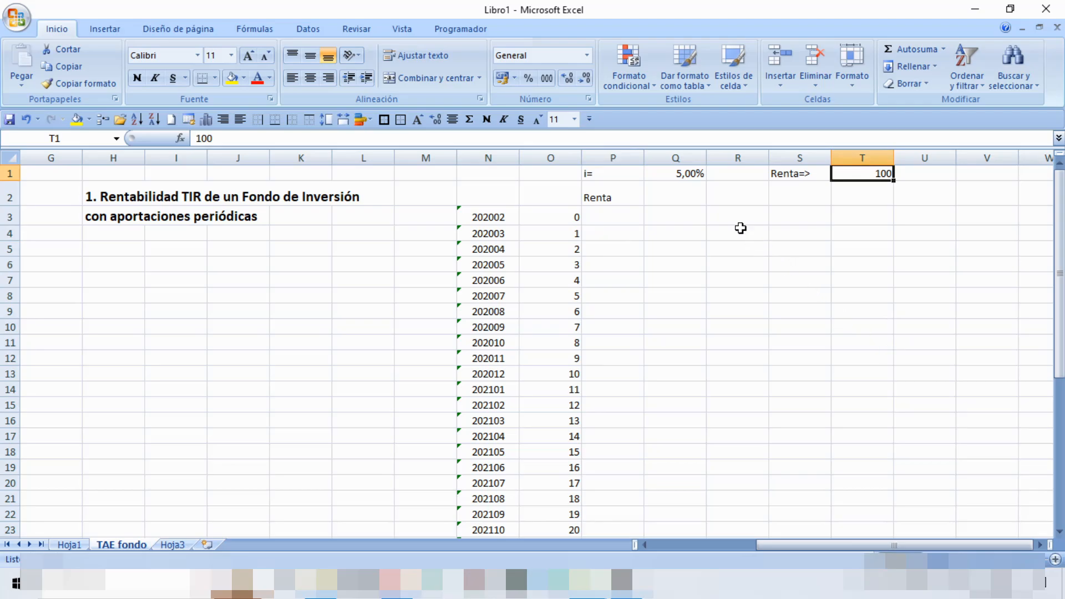
click(690, 174)
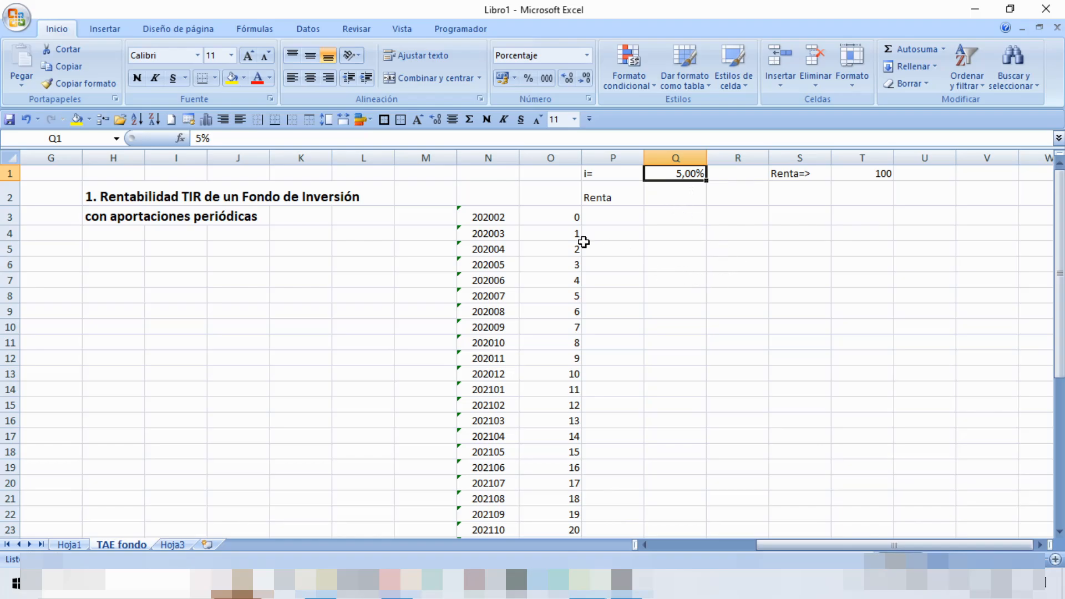
drag(561, 216, 566, 502)
scroll(743, 444, up, 6)
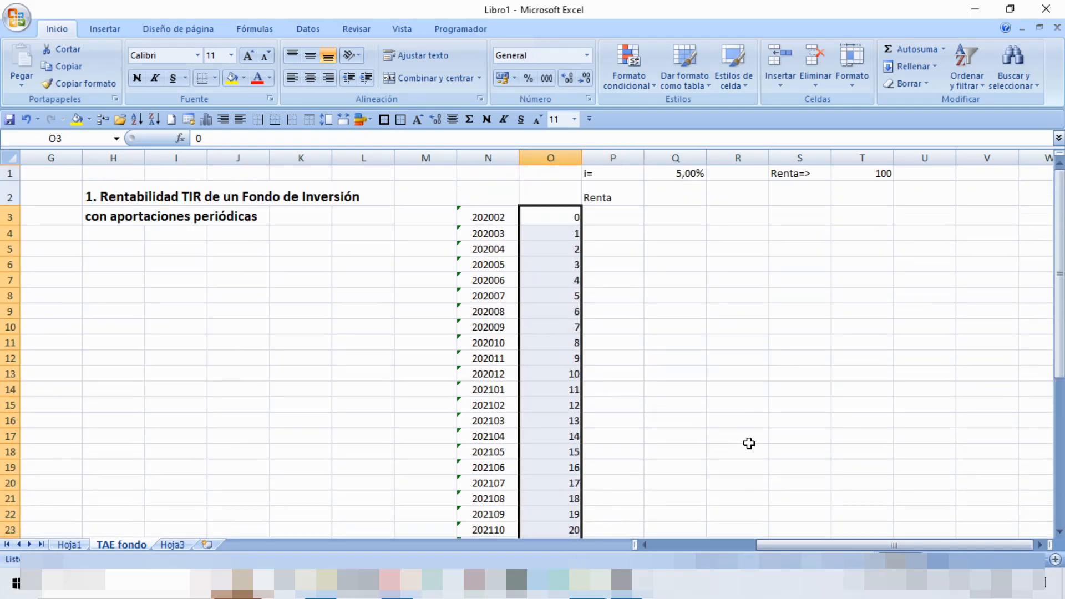
click(496, 218)
click(498, 233)
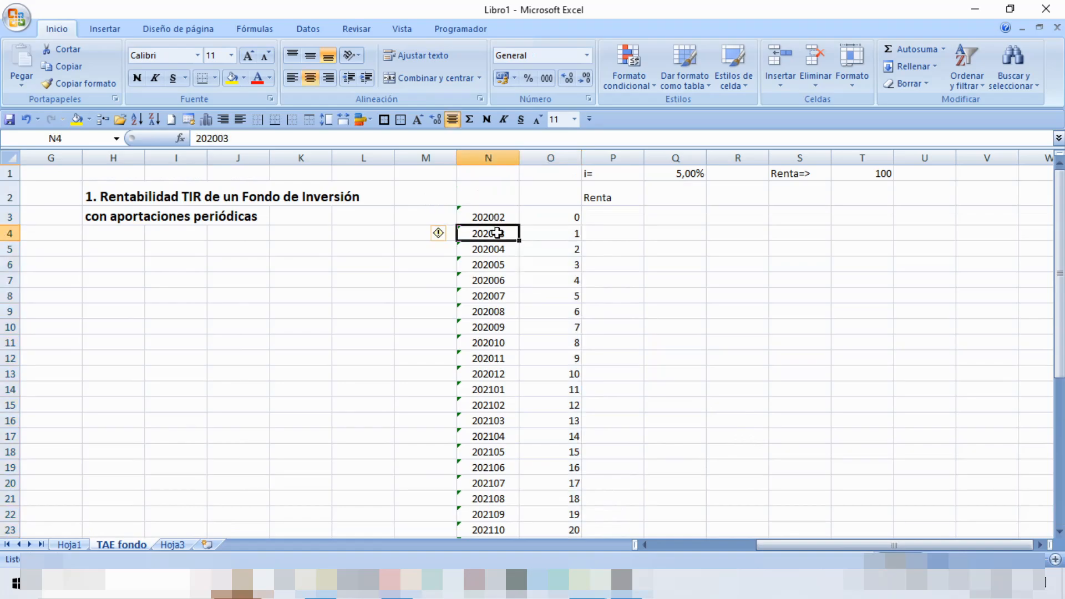
click(504, 251)
click(611, 218)
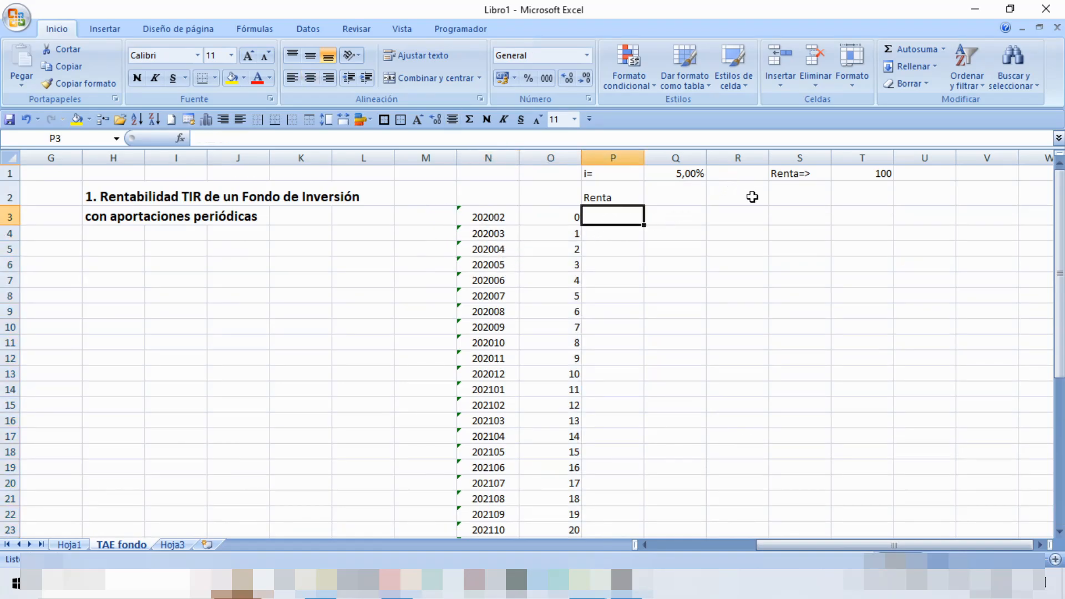
Enter the formula =-$T$1 in P4 as the first payment of the Renta column
click(621, 240)
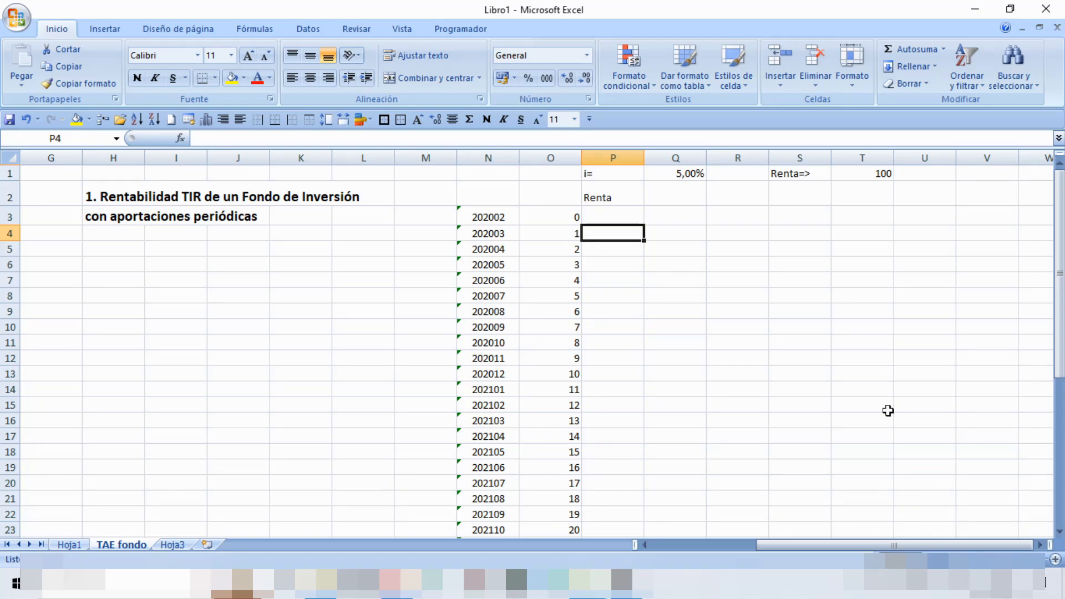
text(=)
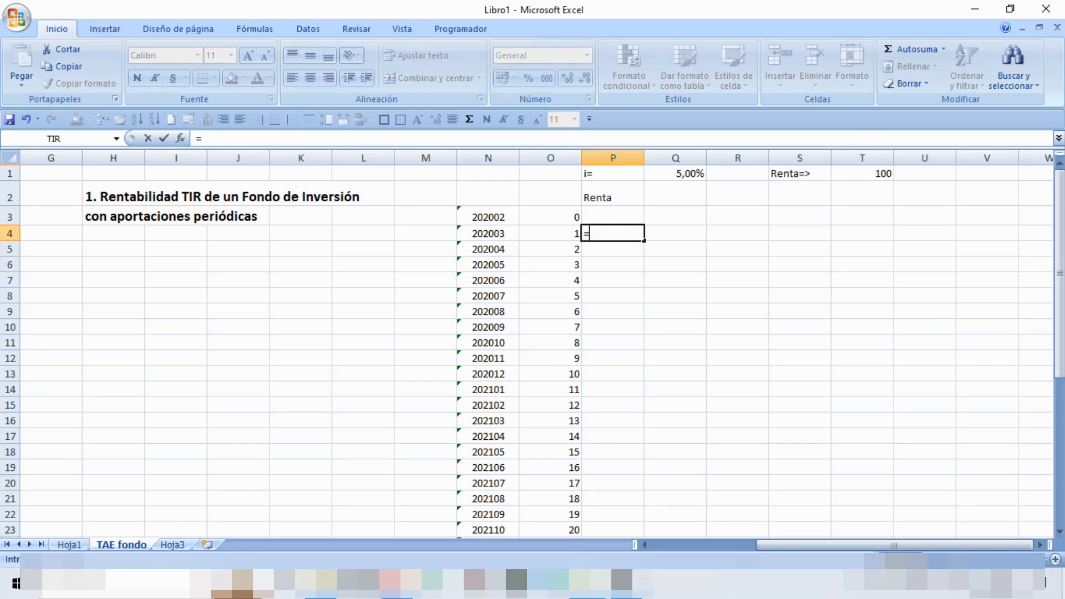
text(-)
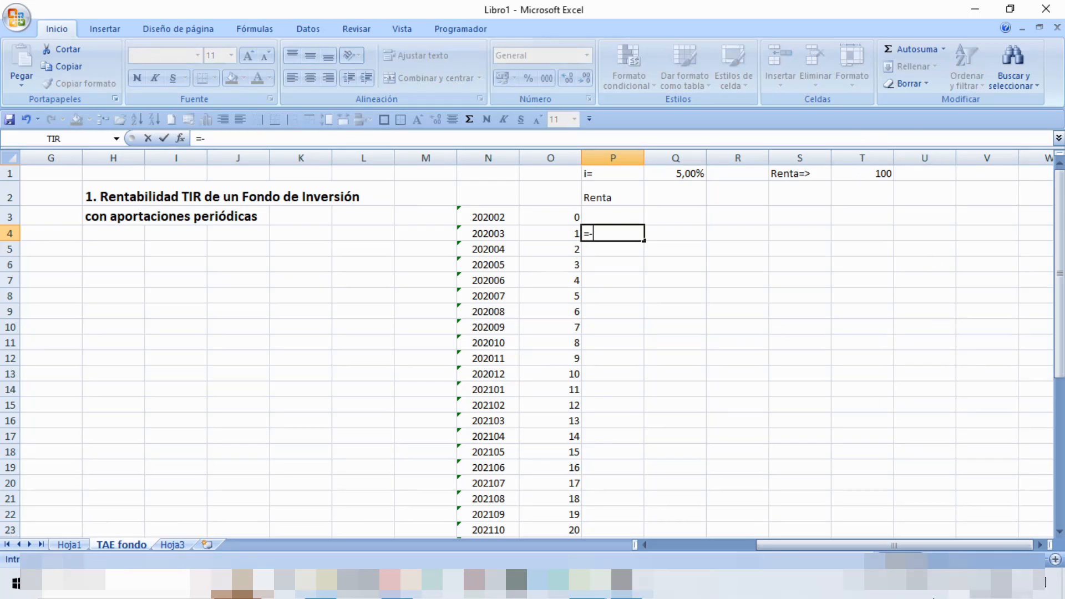
click(874, 175)
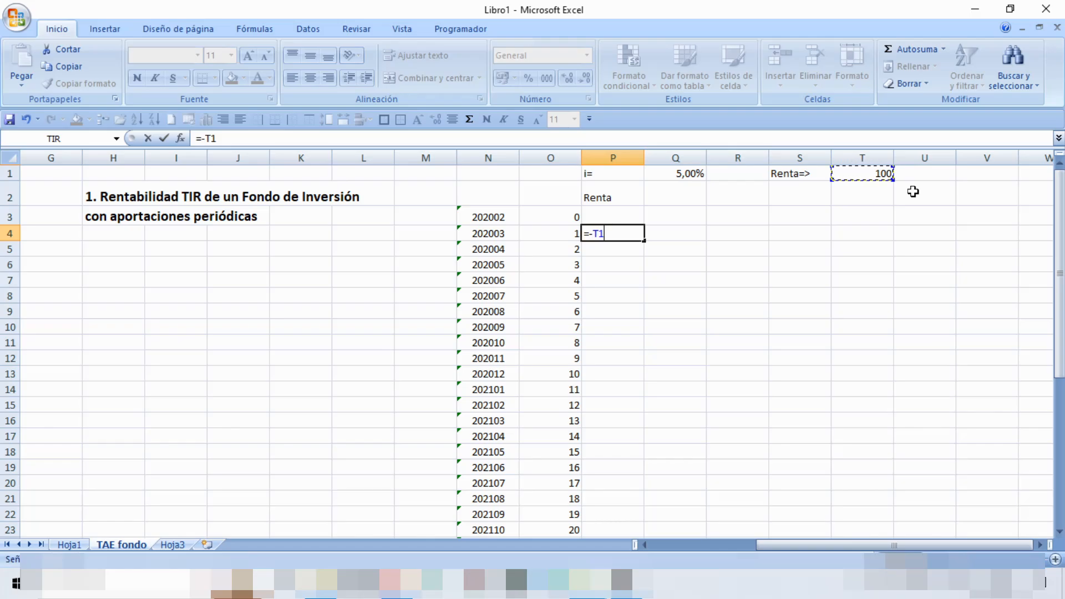
key(F4)
key(Return)
Fill the P4 payment formula down the Renta column through period 36
click(615, 232)
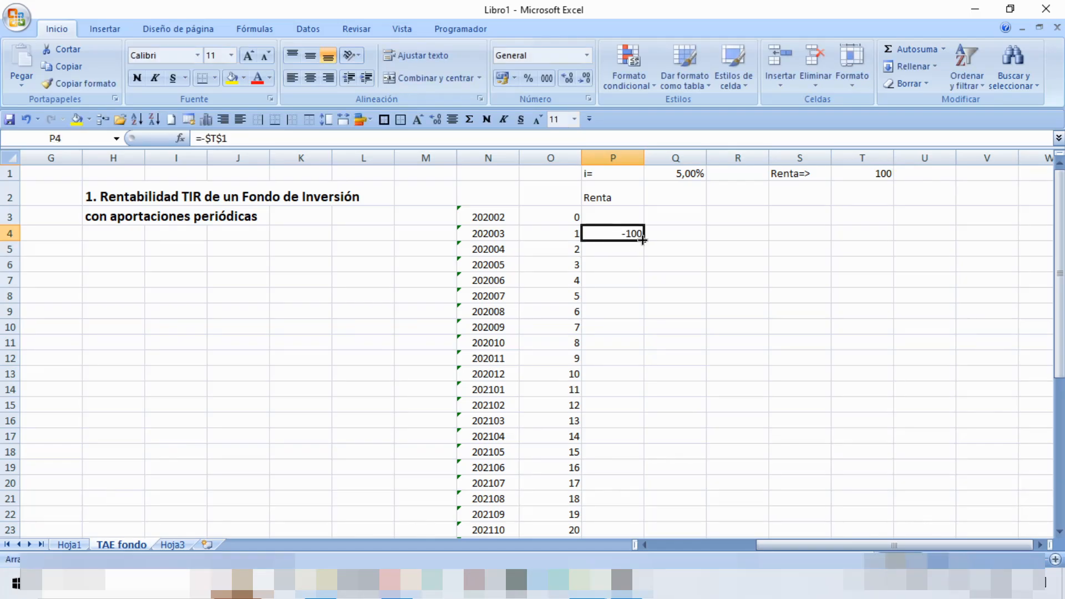
double_click(643, 241)
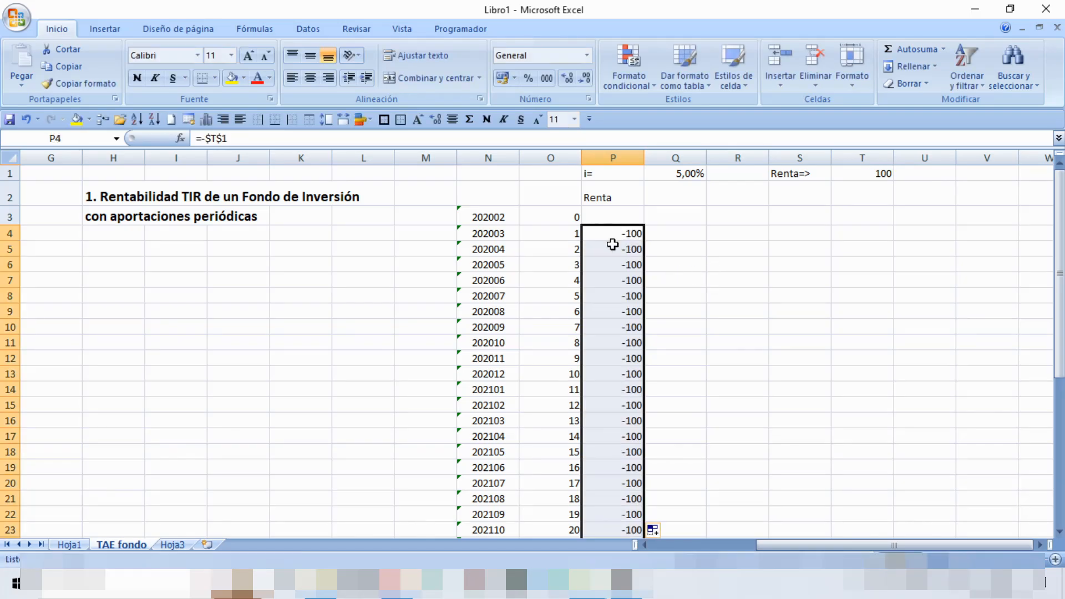
click(616, 234)
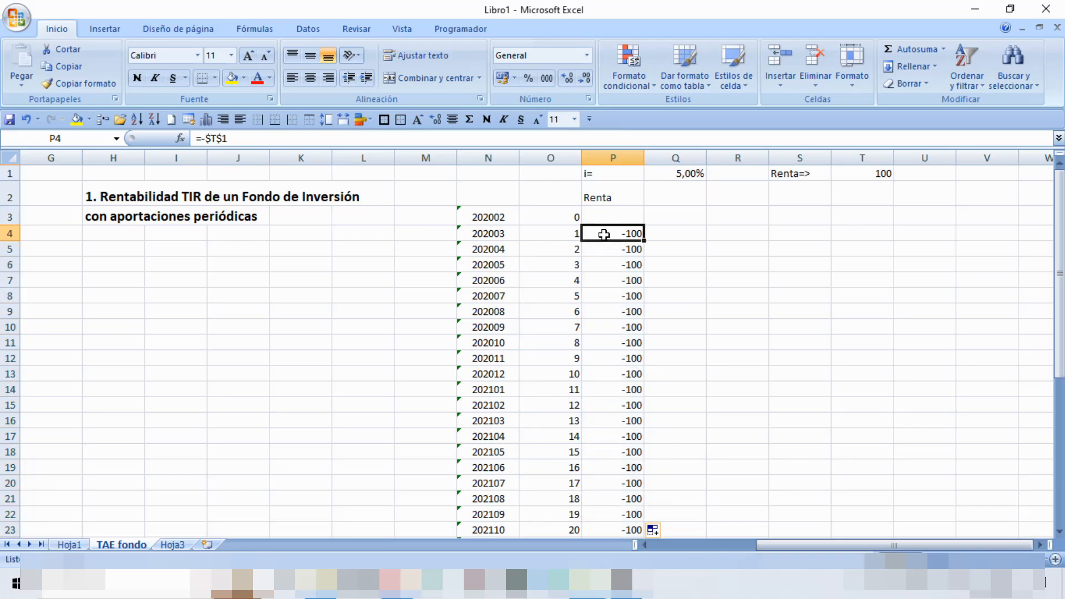
Add the column heading VF in Q2, beside the Renta heading
click(626, 198)
click(686, 203)
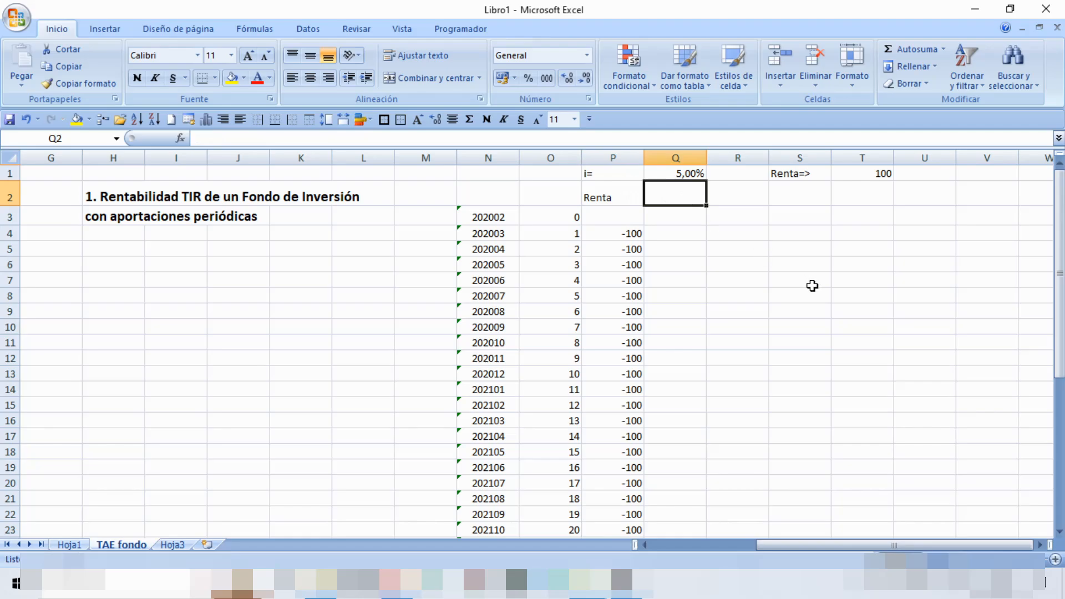
text(VF)
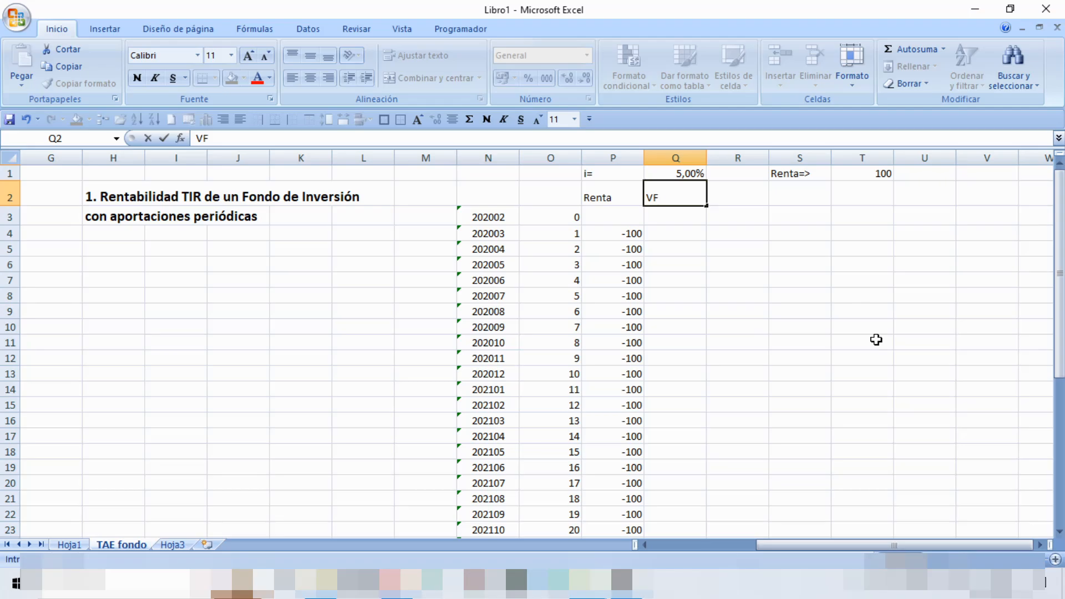
key(Return)
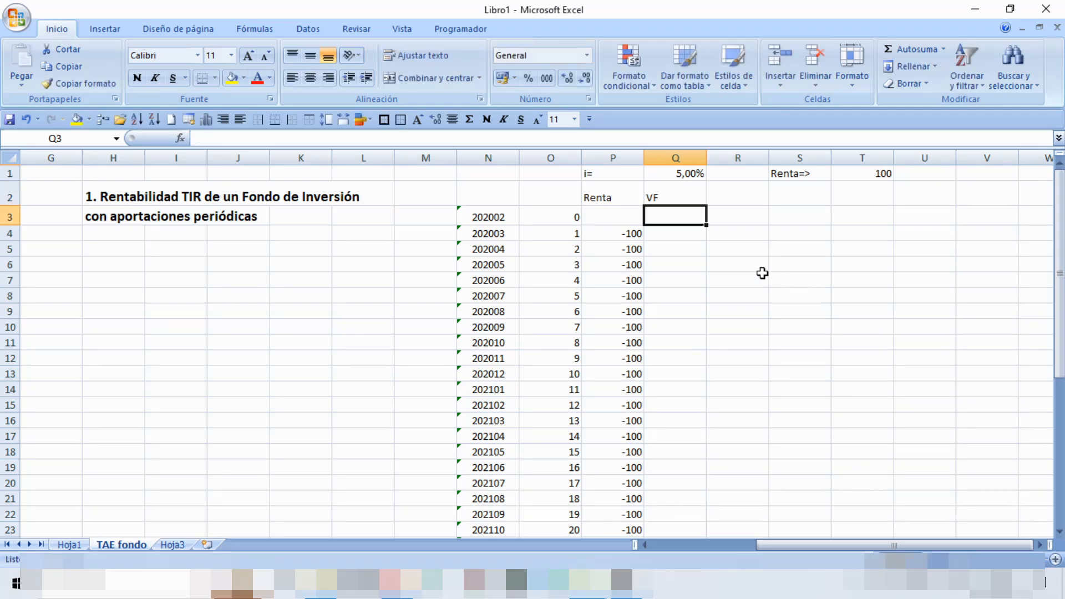
Begin the future value formula in Q4 with =-$T$1*(1+$Q$1), using absolute references to the rent and interest rate
click(688, 239)
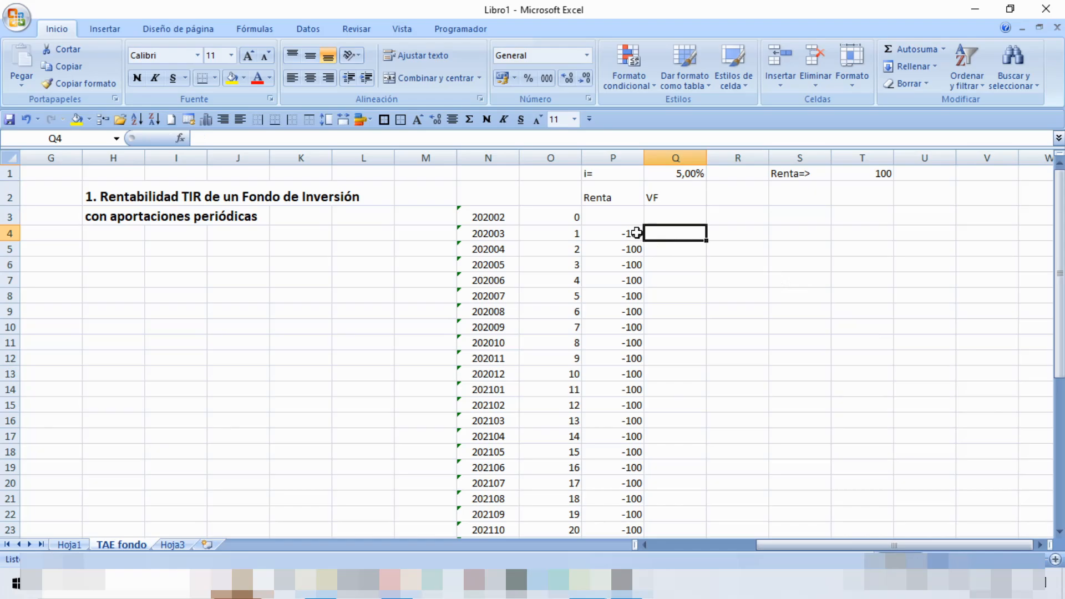
drag(1060, 372, 1063, 533)
scroll(637, 236, up, 6)
drag(1060, 277, 1060, 429)
text(=-)
click(863, 174)
key(F4)
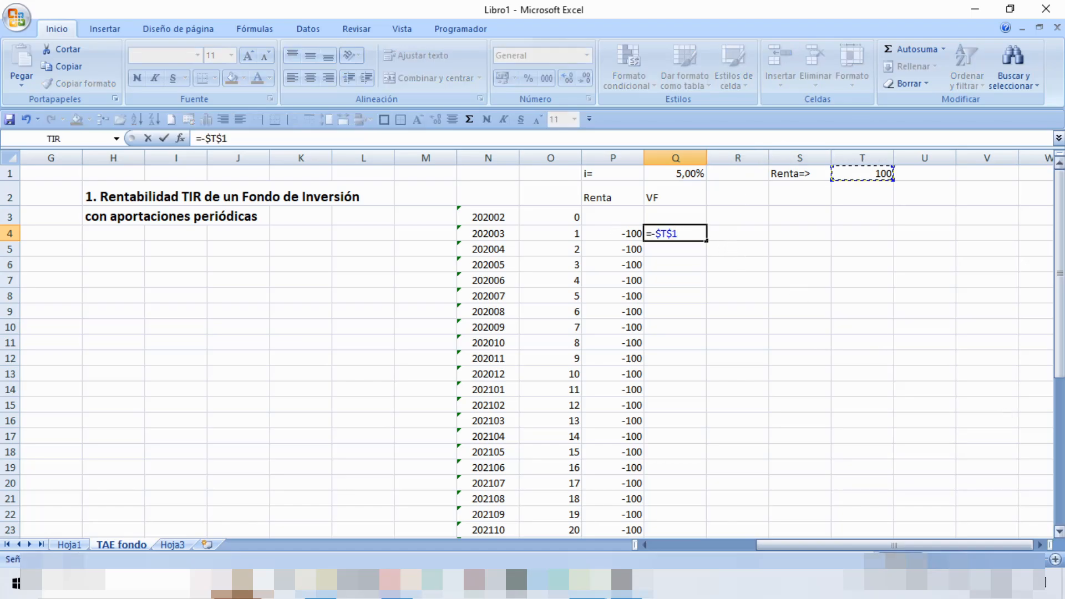
text(*()
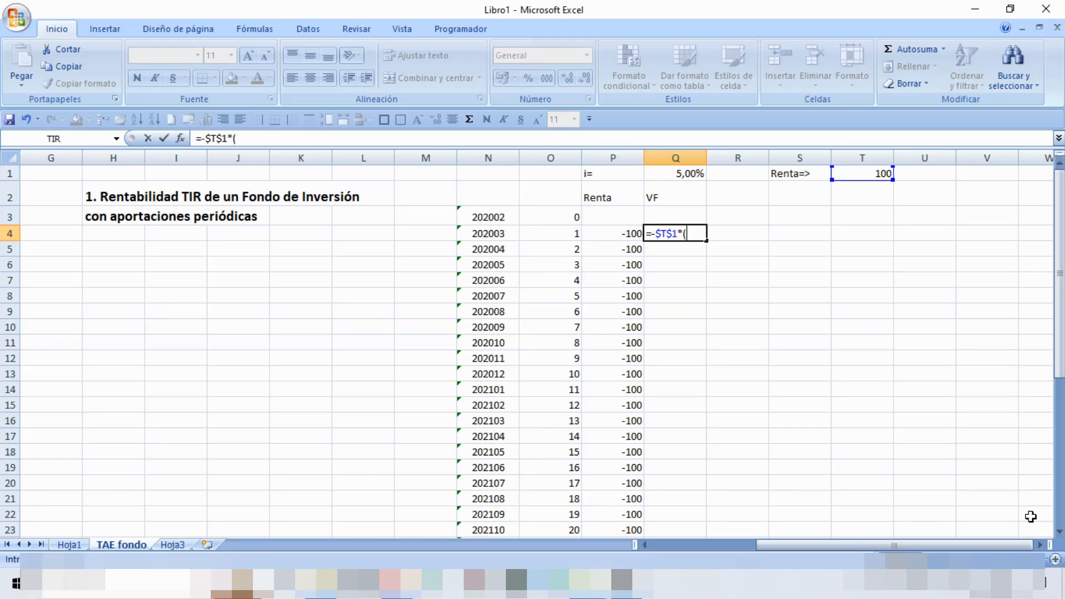
text(1+)
click(686, 172)
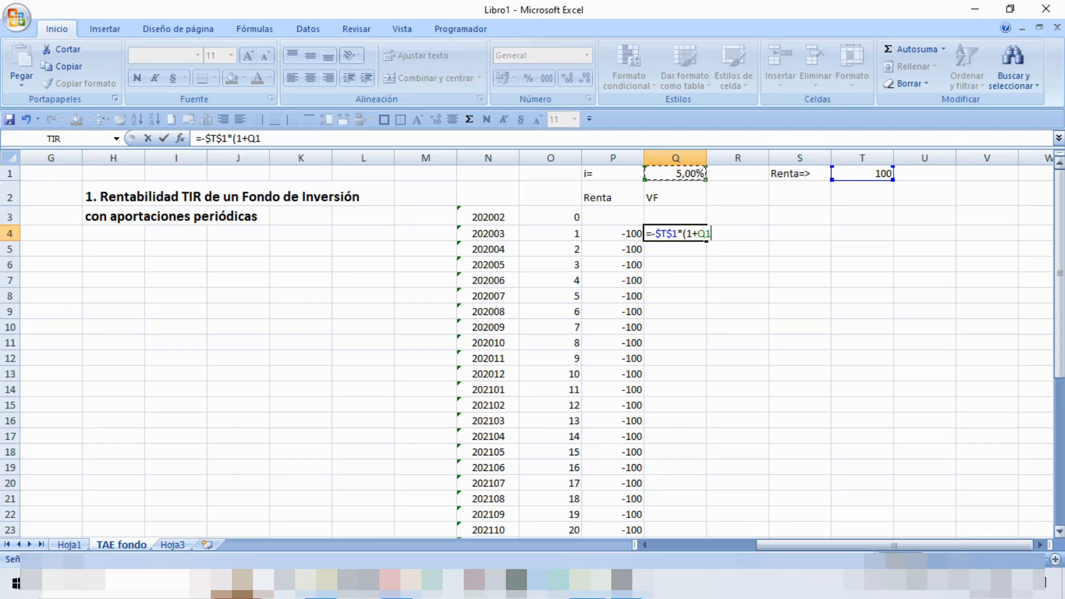
key(F4)
text())
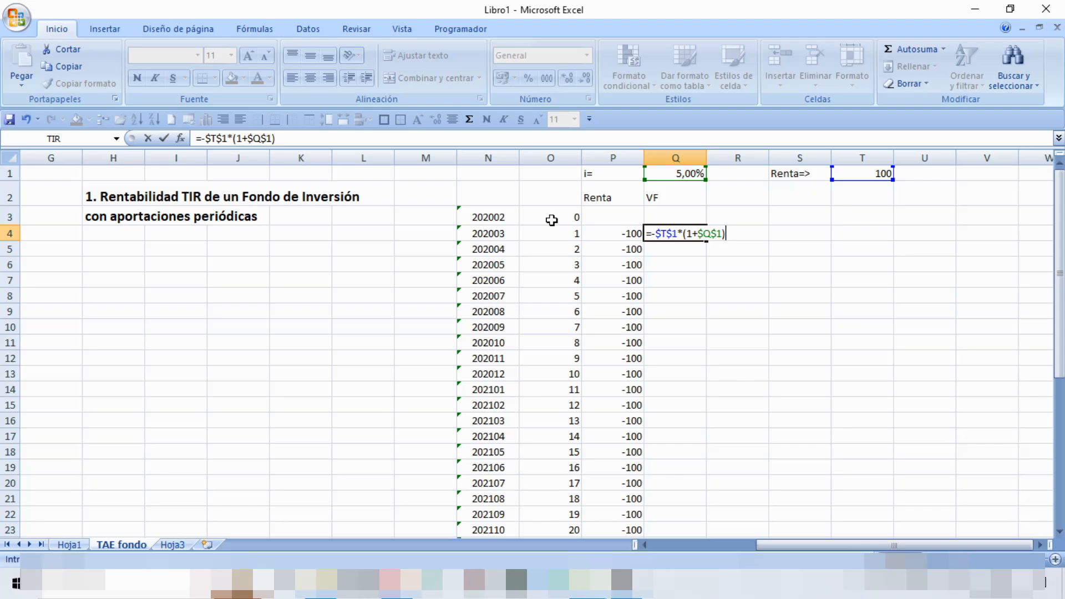
Complete the Q4 formula with the exponent ($O$39-O4) and without the leading minus sign, as =$T$1*(1+$Q$1)^($O$39-O4)
text(^()
scroll(580, 362, down, 8)
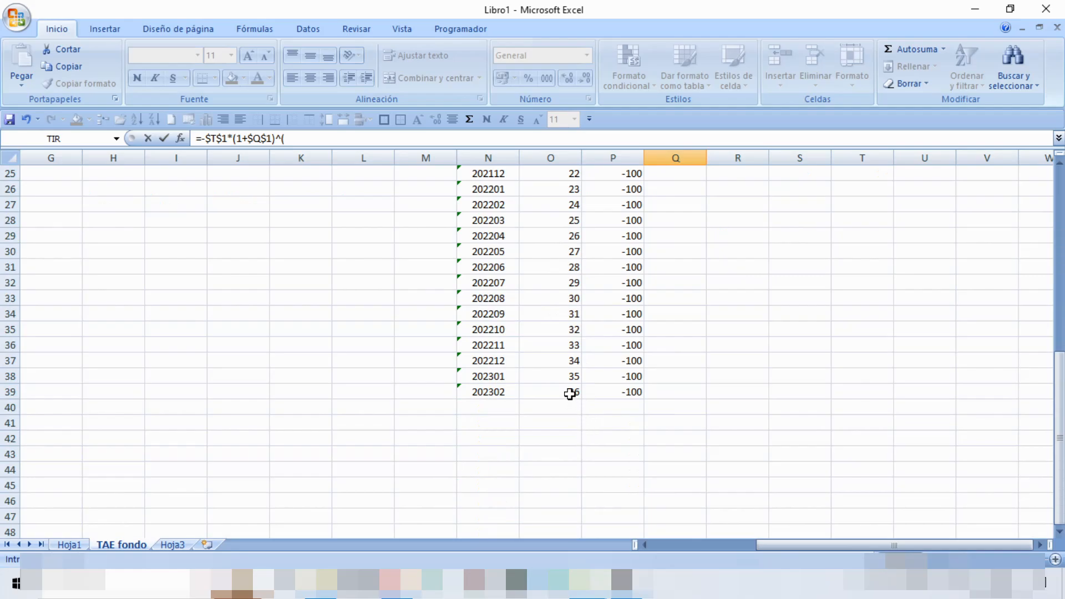
click(570, 394)
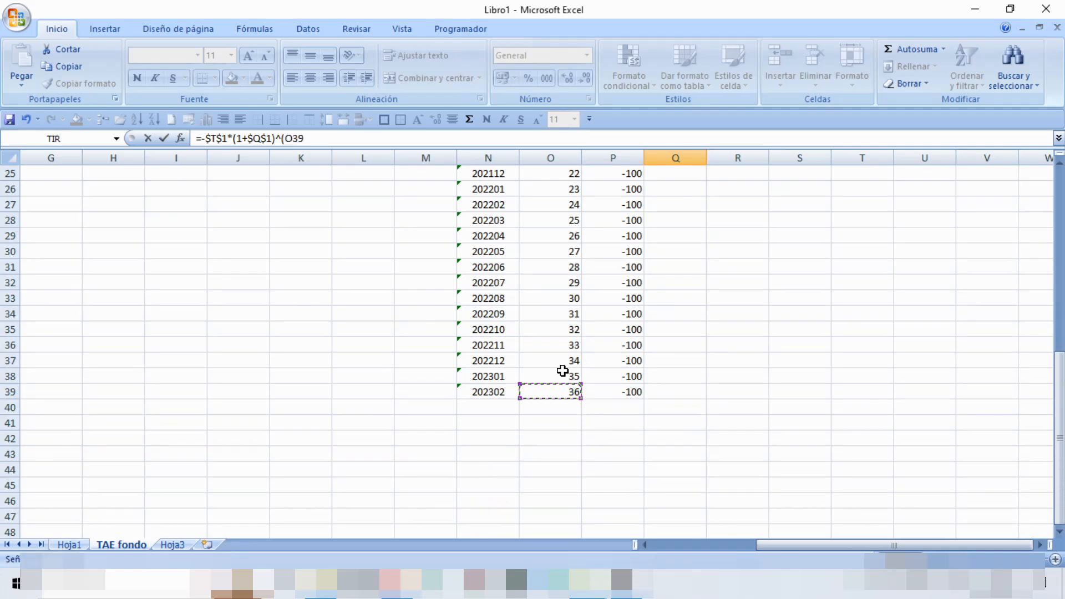
key(F4)
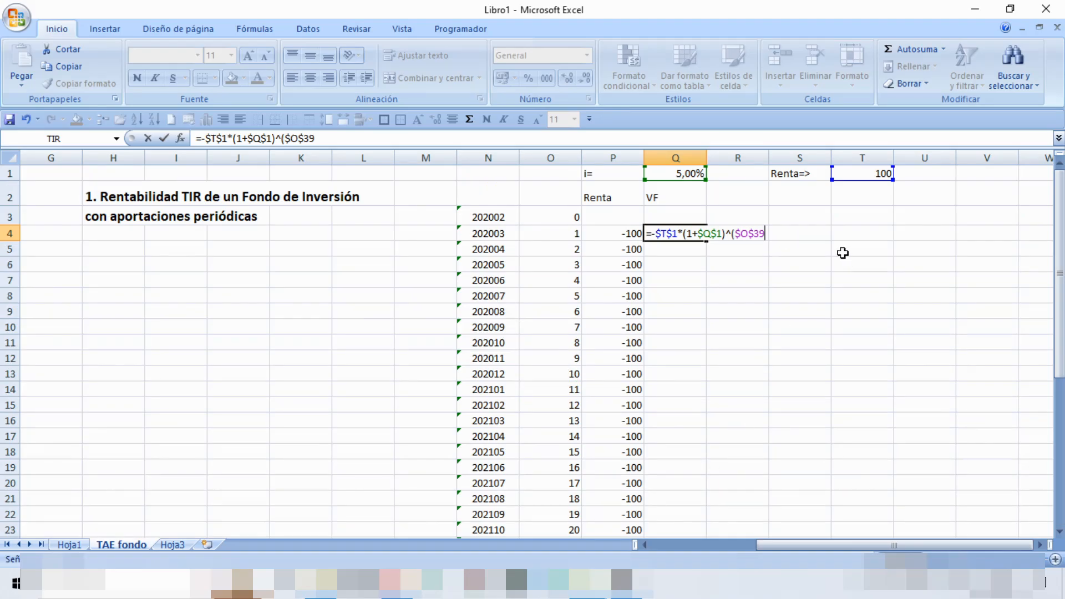
click(572, 237)
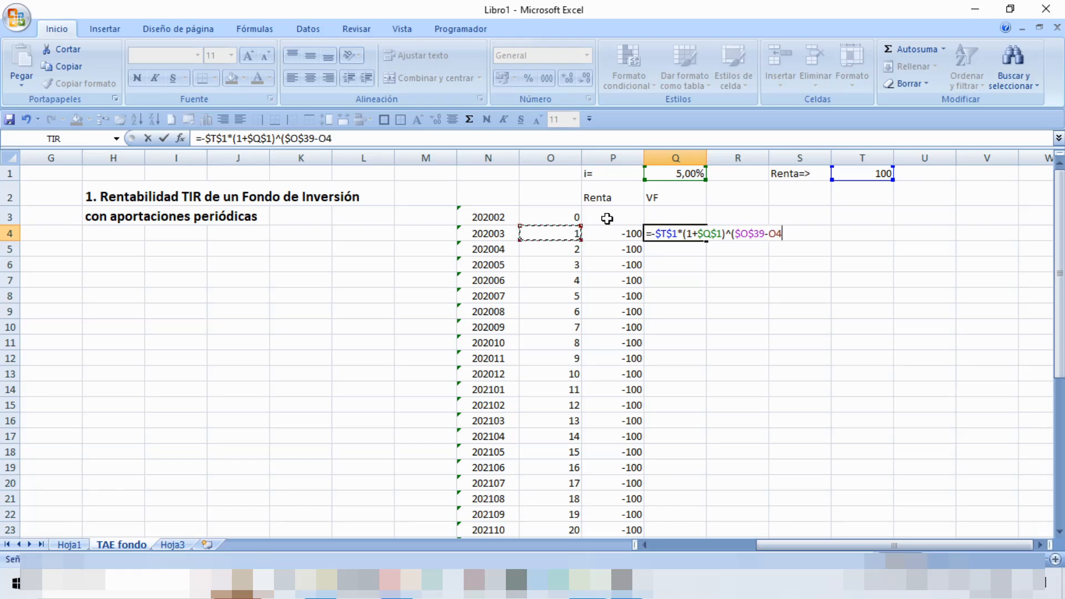
text())
key(Return)
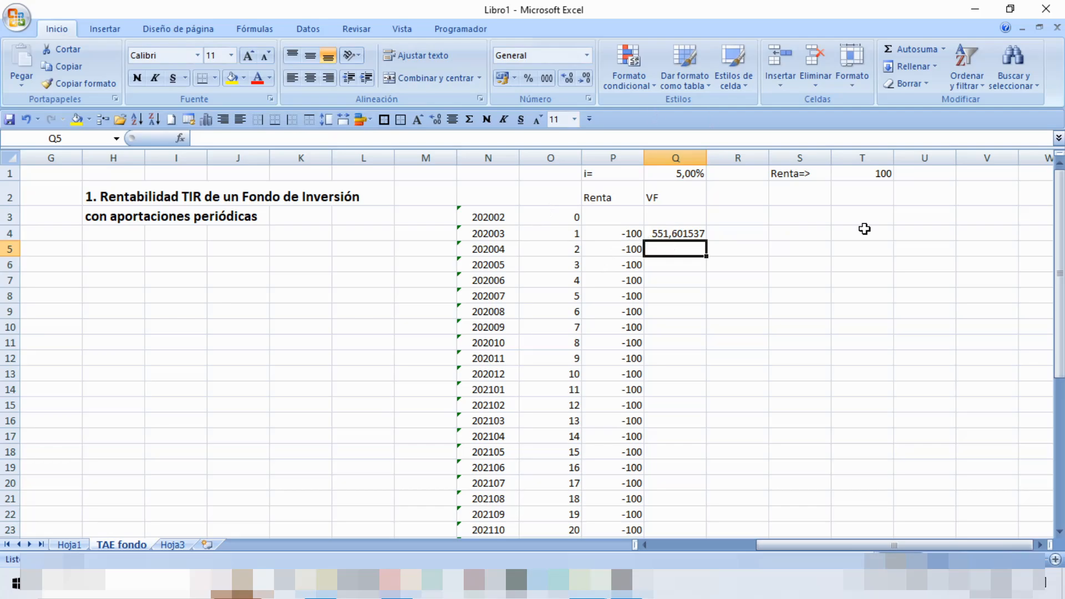
Copy the future value formula from Q4 into Q5 and Q6 and check the period reference in each cell
click(693, 233)
right_click(693, 235)
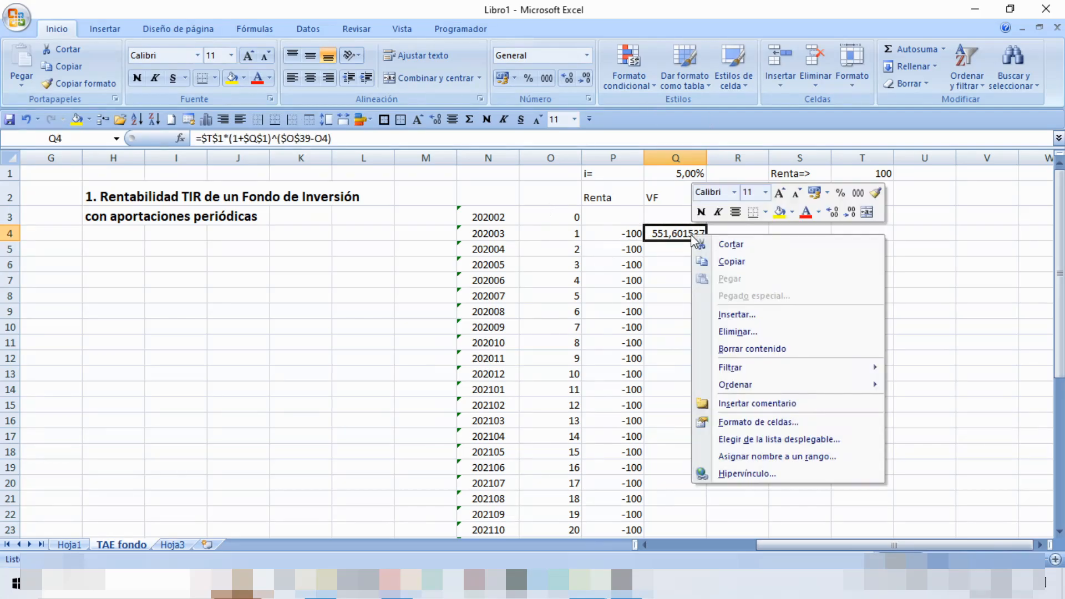
click(976, 312)
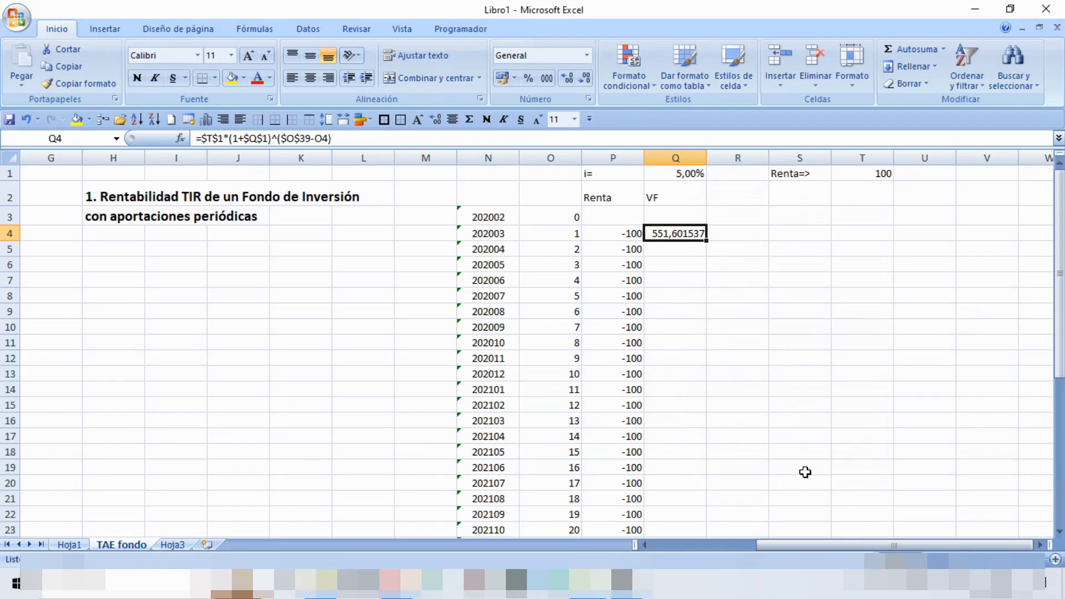
drag(1060, 344, 1039, 331)
drag(707, 241, 709, 253)
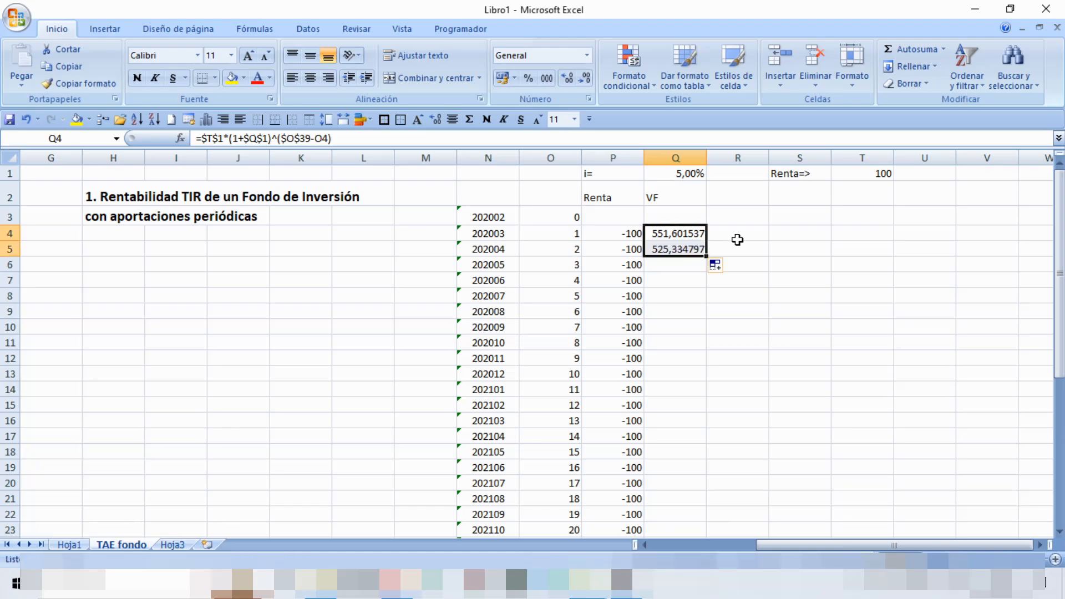
click(743, 236)
click(682, 250)
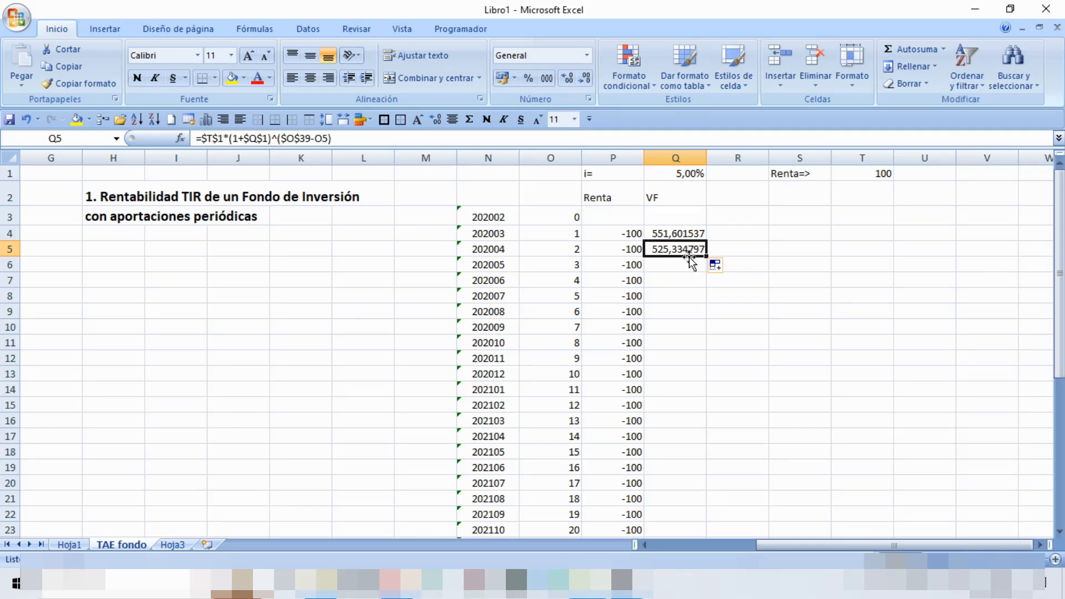
drag(707, 257, 704, 266)
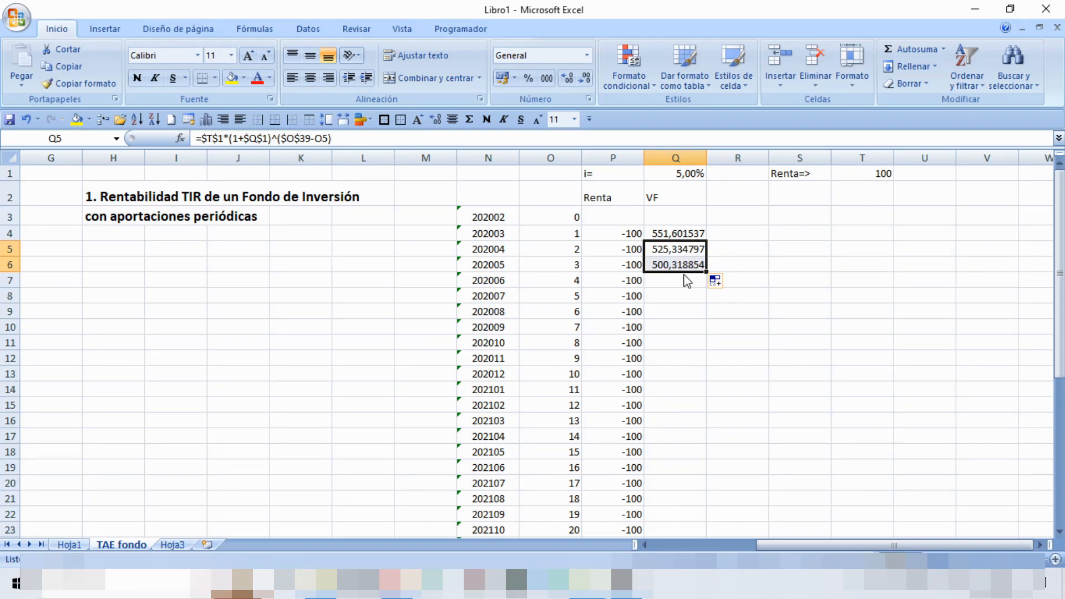
click(755, 283)
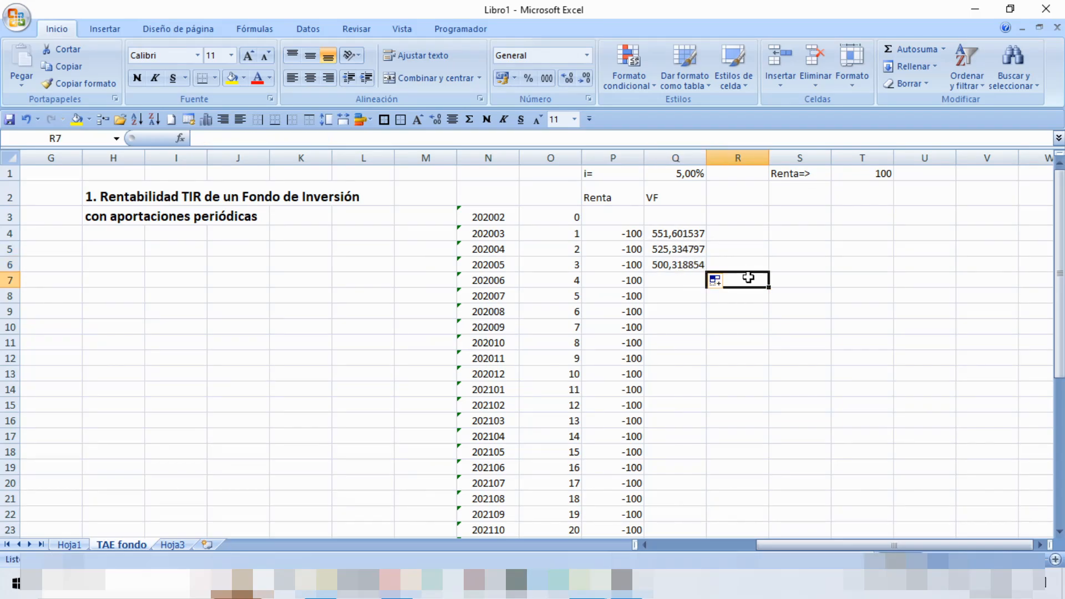
click(676, 237)
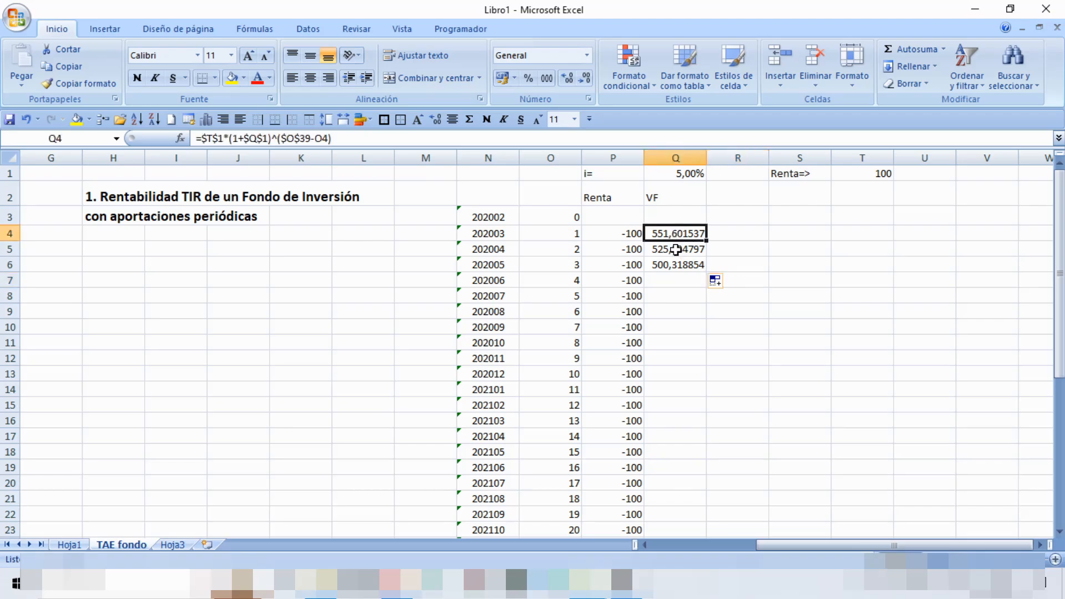
click(680, 249)
click(686, 267)
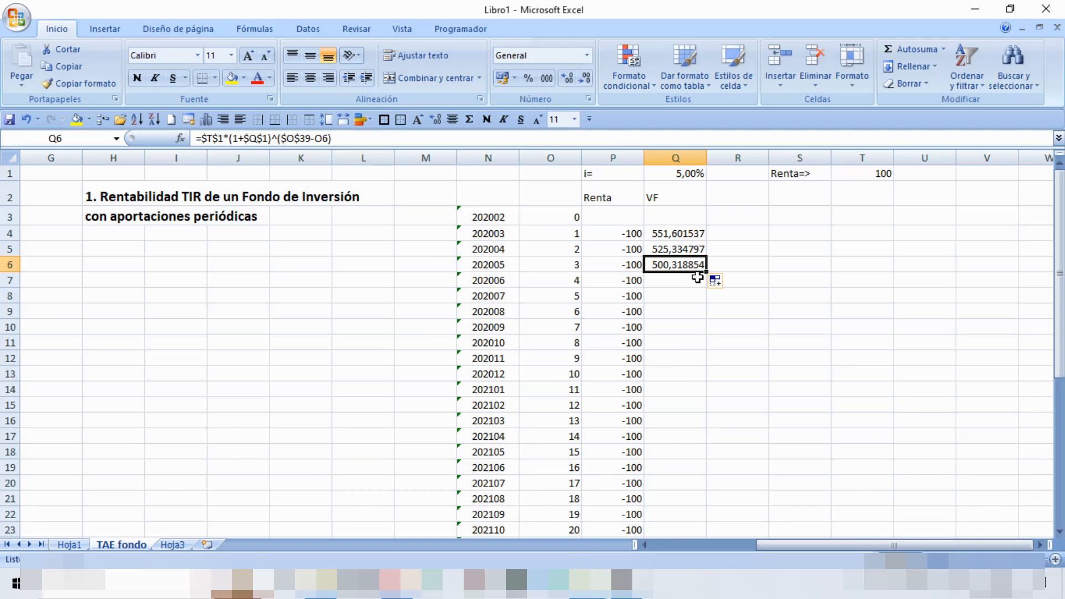
Fill the Q4 future value formula down the VF column through Q39
click(693, 235)
drag(706, 240, 705, 507)
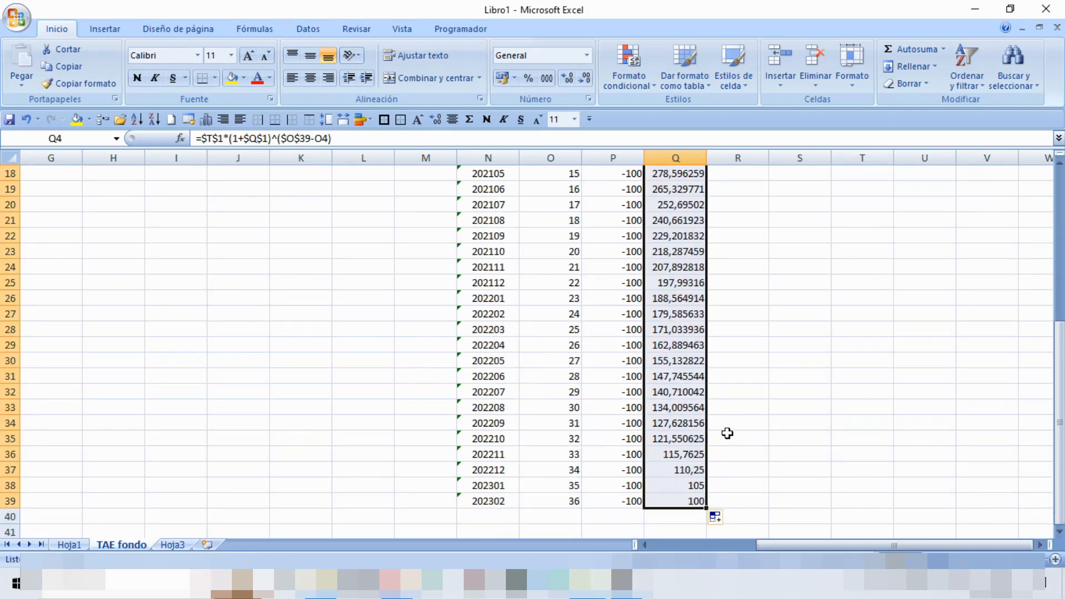
scroll(728, 433, up, 6)
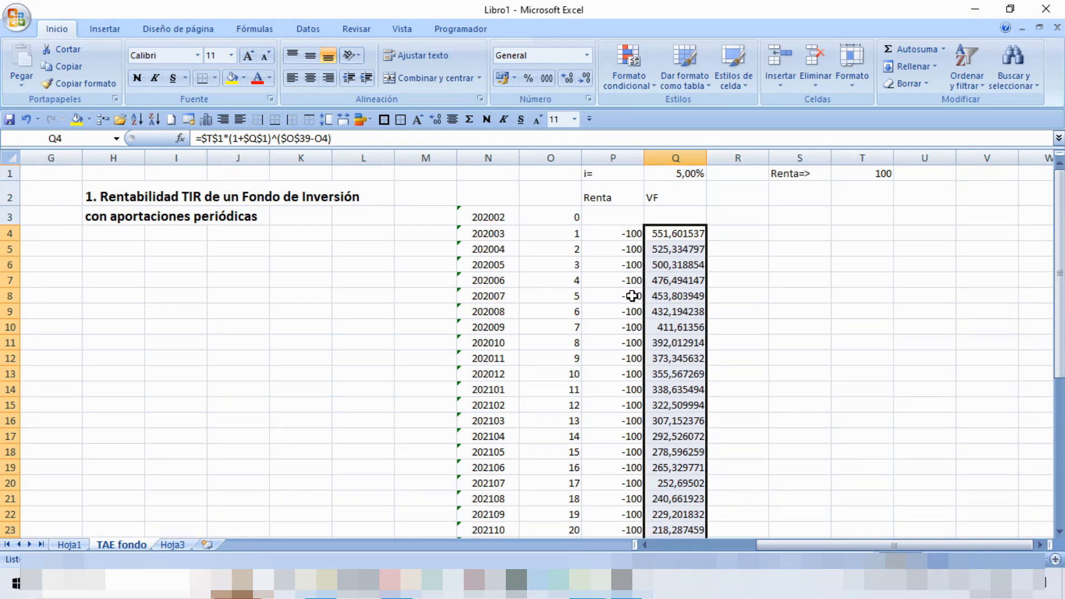
Check the future value formula in Q39, the last row of the VF column
scroll(636, 376, down, 4)
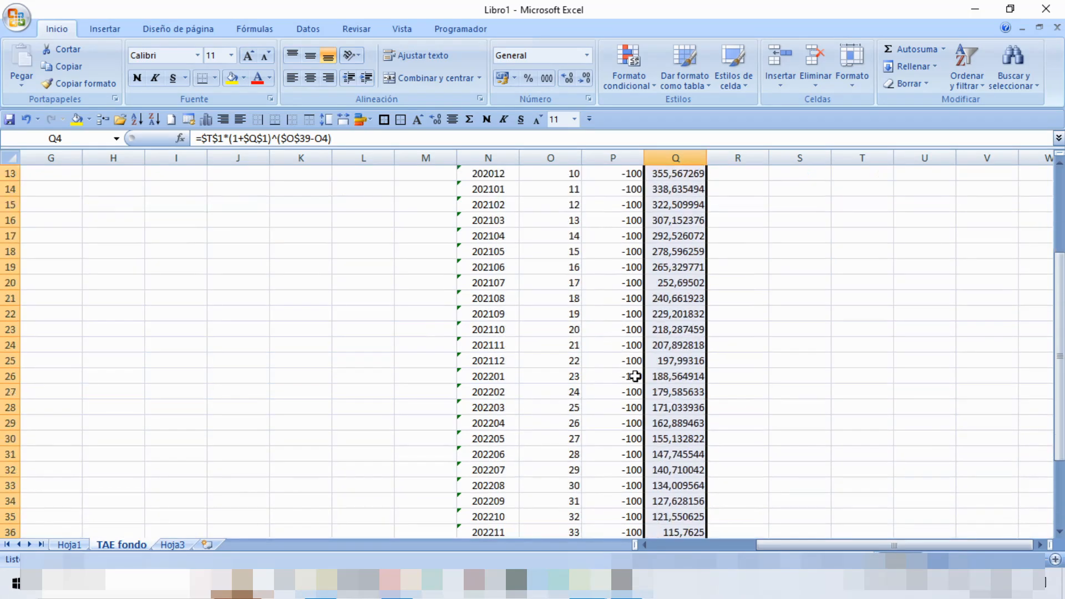
scroll(636, 376, down, 3)
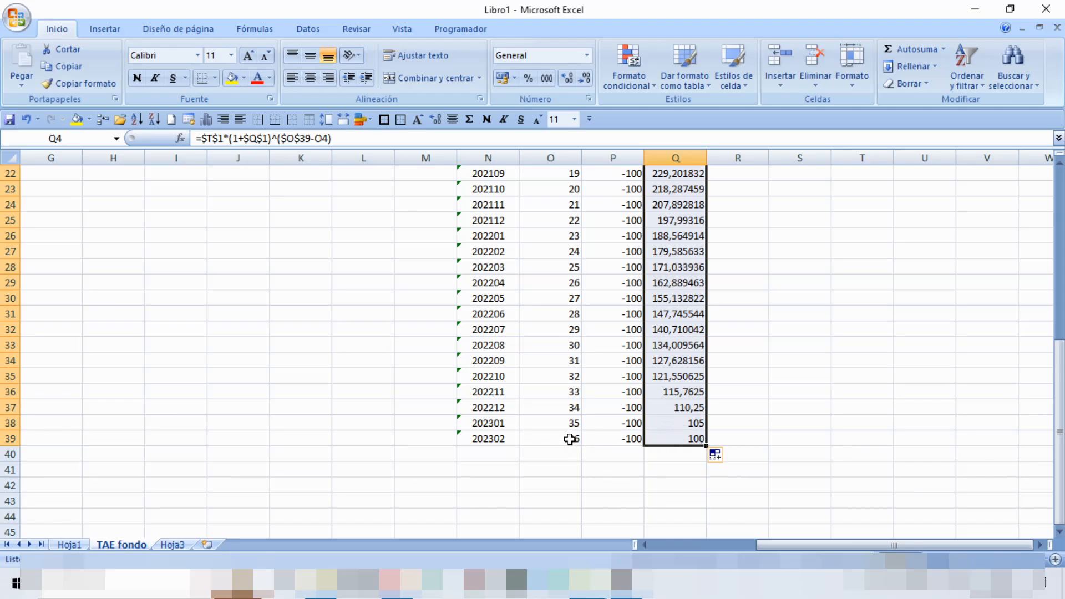
click(690, 439)
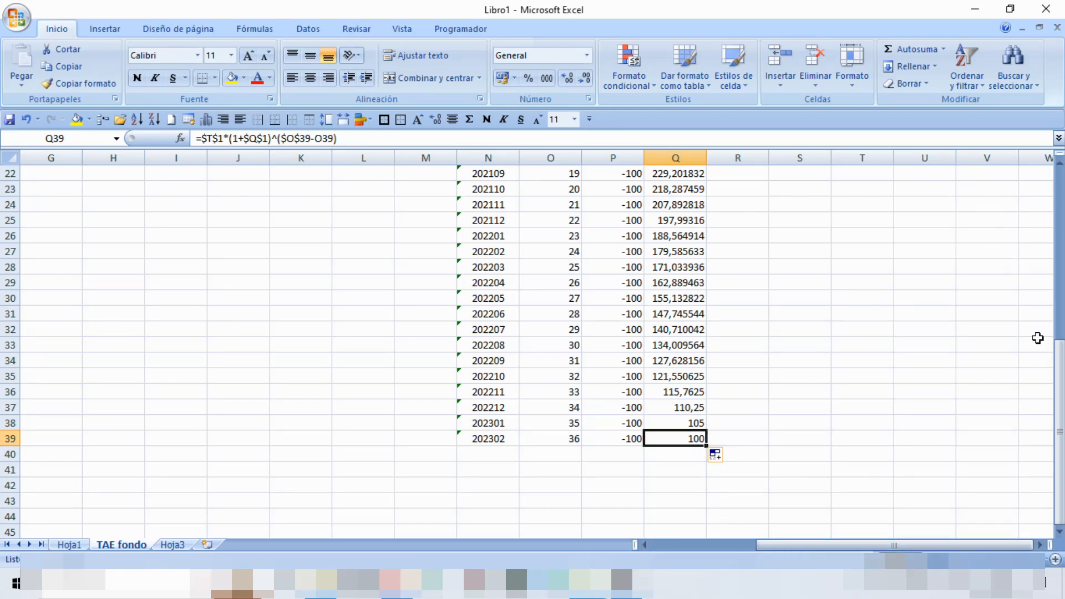
Format the VF values in Q4:Q39 with two decimals and freeze rows 1 and 2 above the data
drag(1061, 365, 1060, 347)
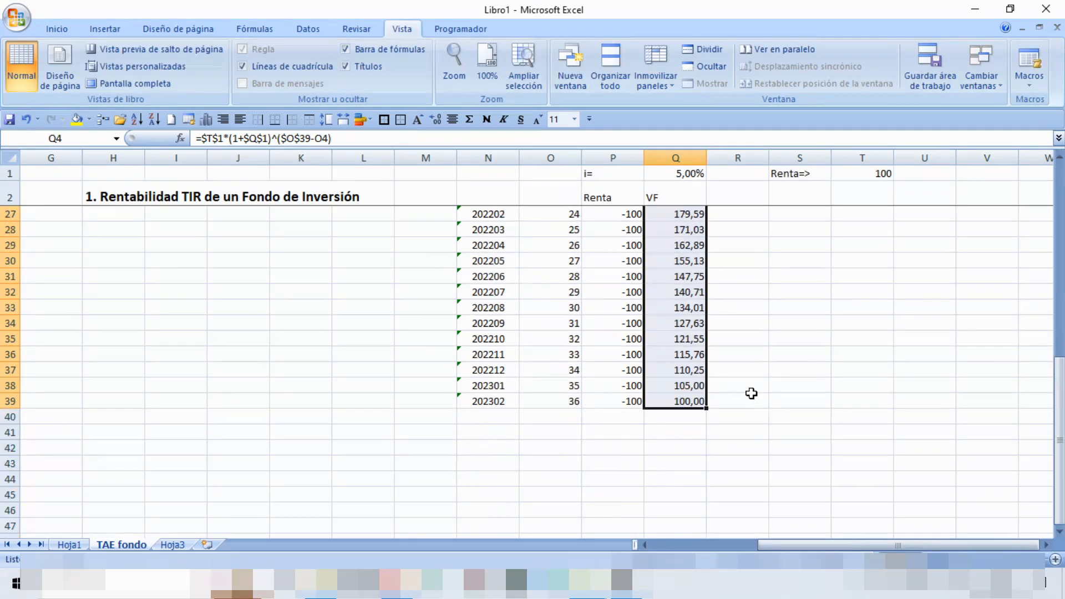
click(685, 416)
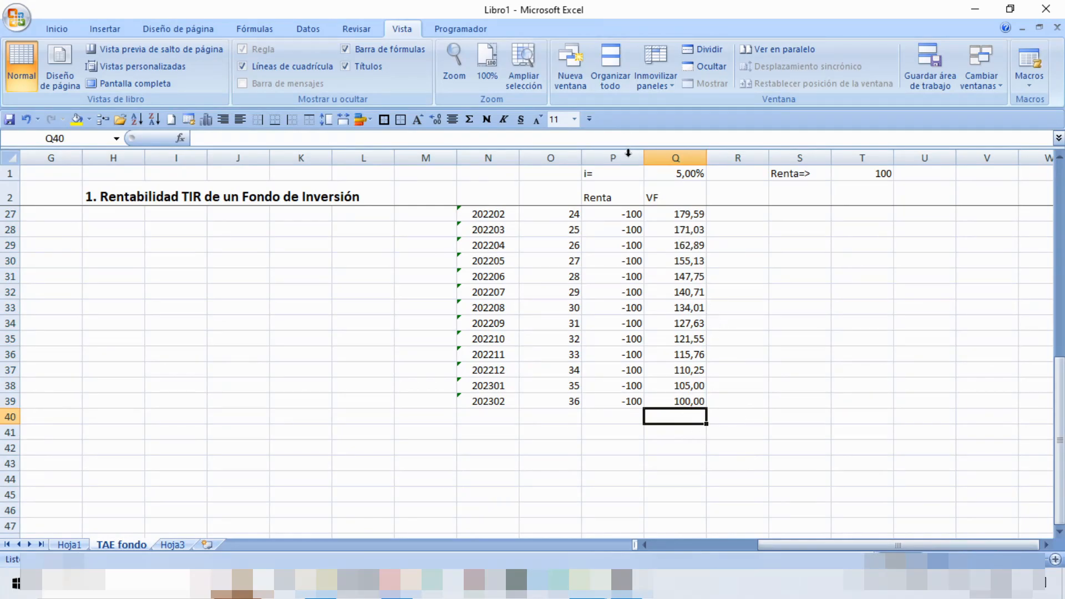
scroll(644, 281, up, 5)
scroll(654, 278, up, 3)
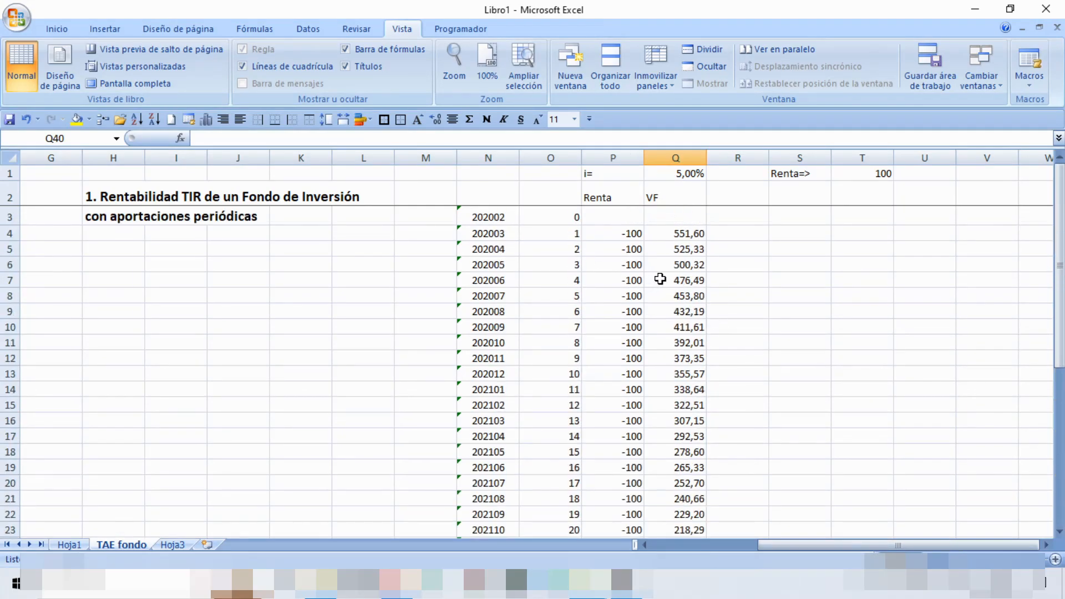
scroll(666, 273, down, 9)
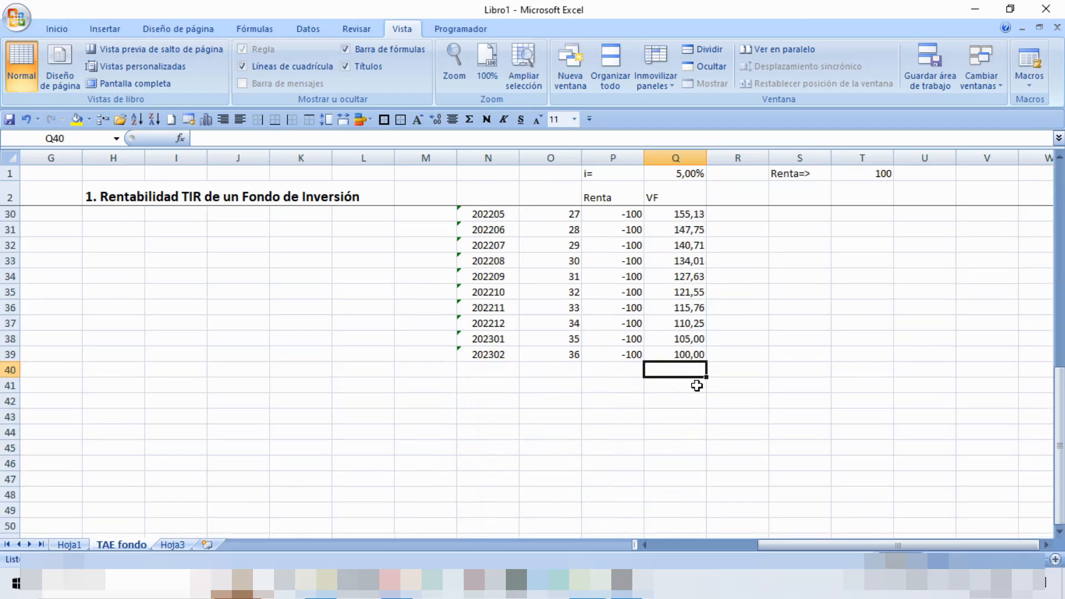
Label cell P41 below the payment column as "VF="
click(696, 387)
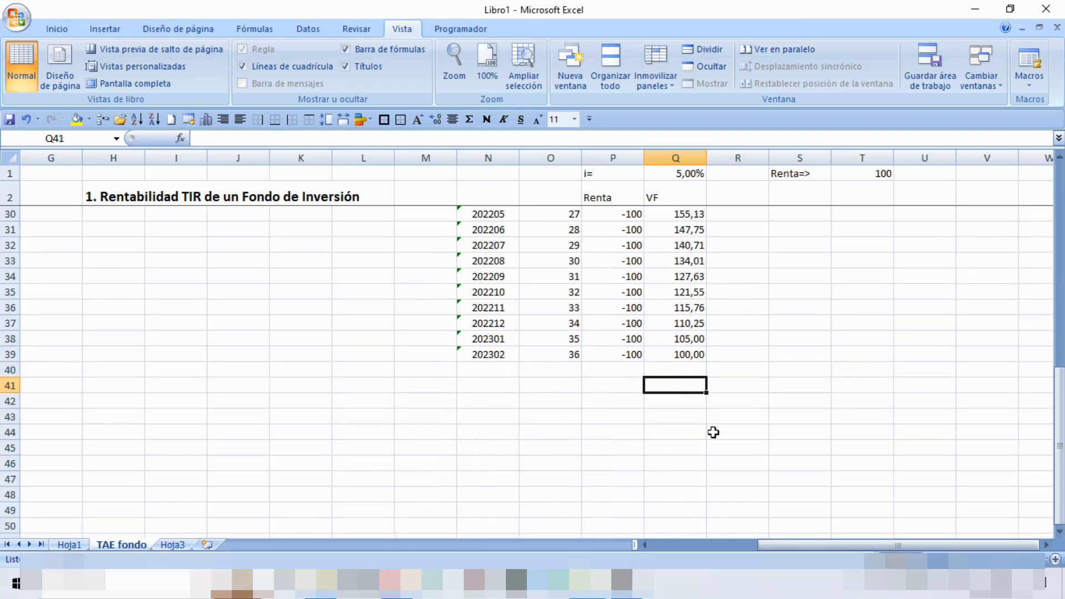
click(623, 383)
text(VF=)
key(Tab)
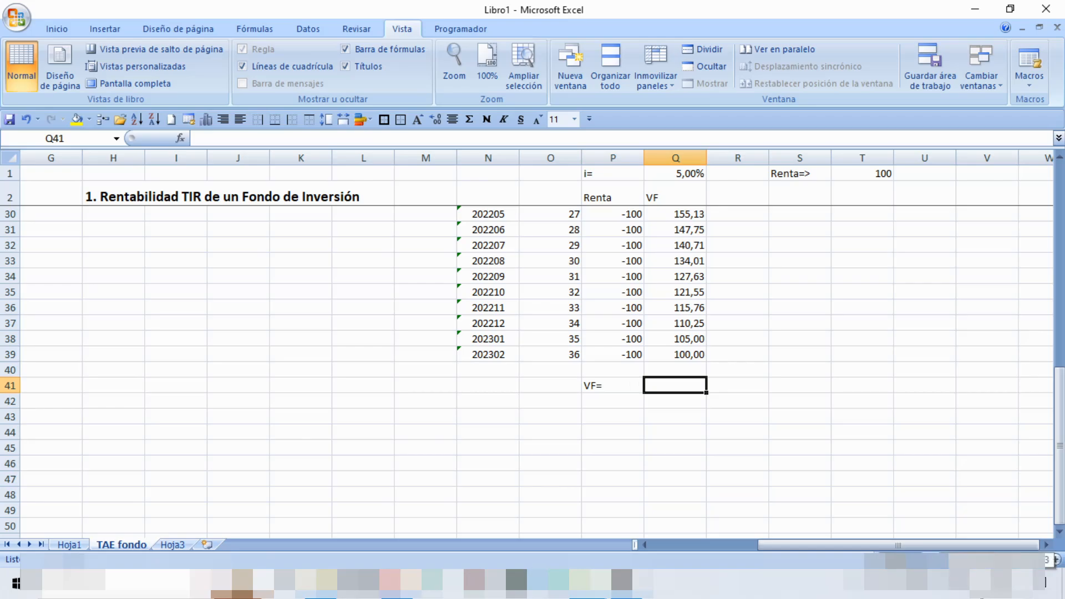
Total the VF column in Q41 with =SUMA(Q4:Q39) and make the result bold
text(=suma()
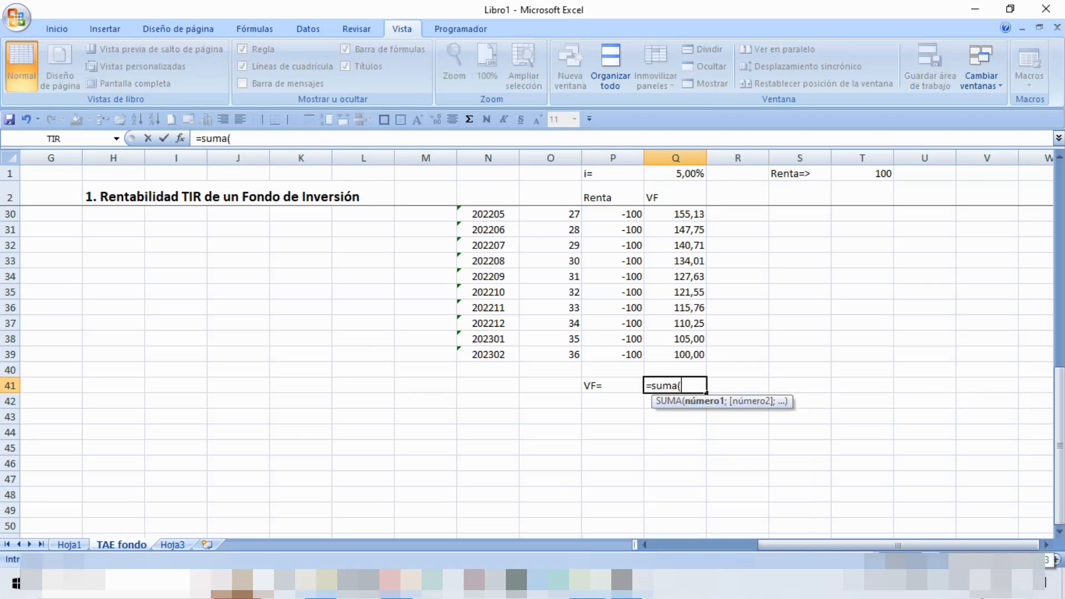
scroll(806, 366, up, 9)
drag(688, 230, 690, 510)
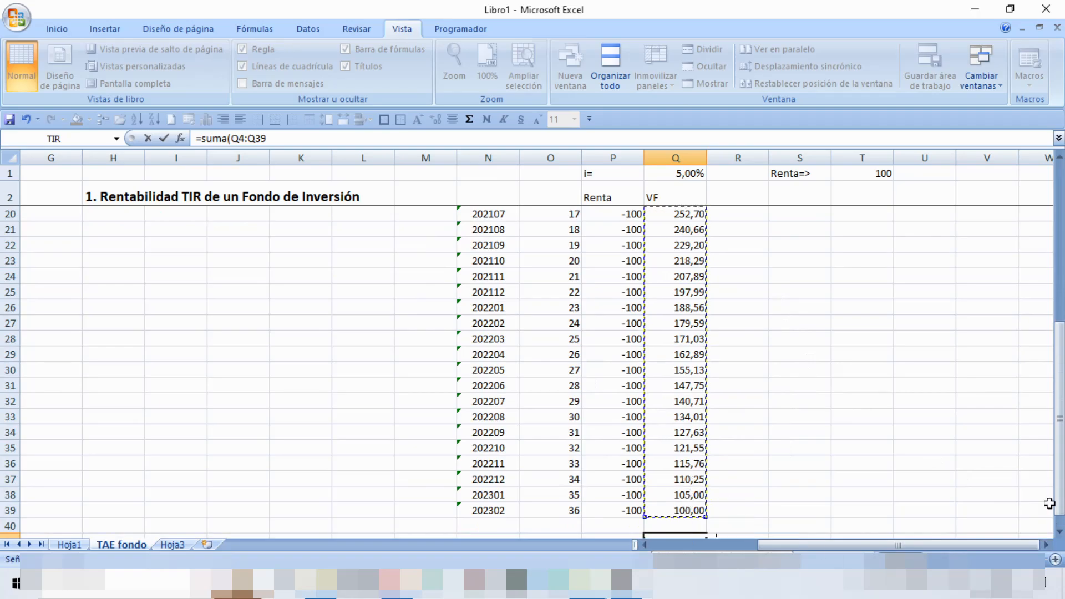
key(Return)
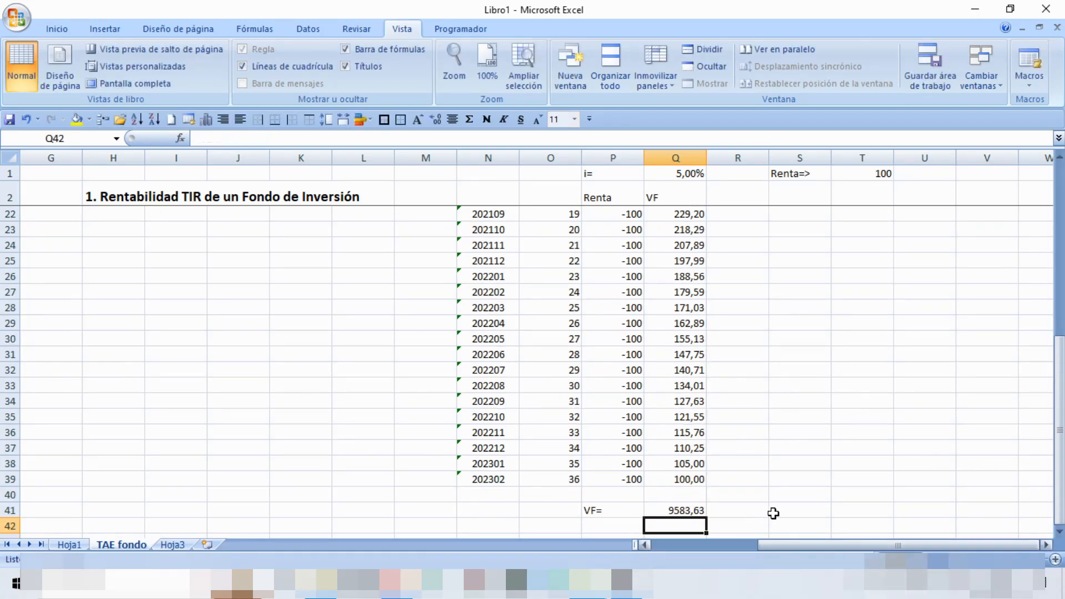
click(698, 509)
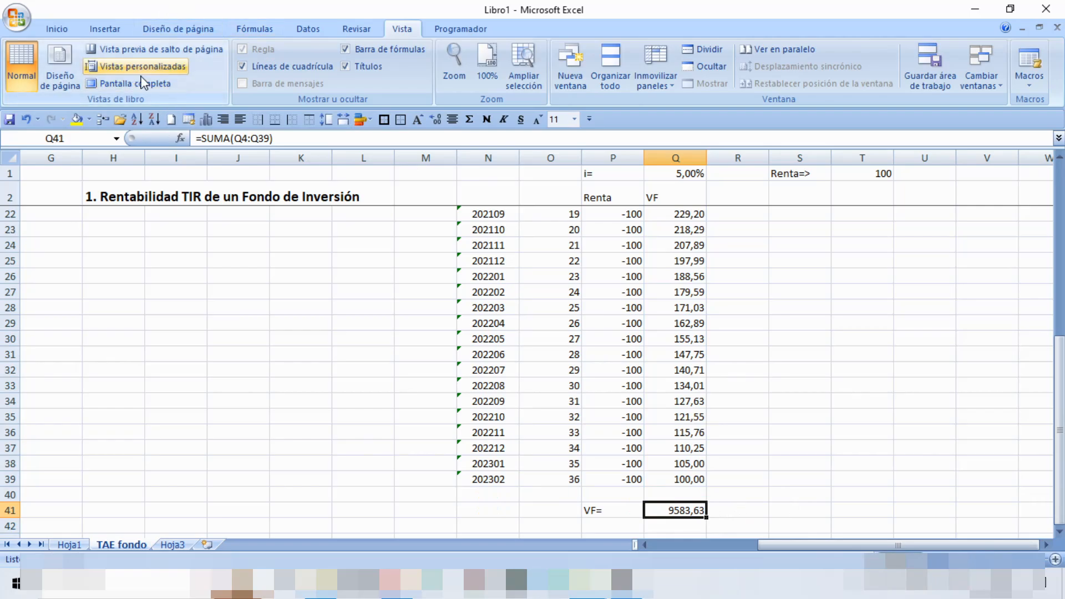
click(68, 27)
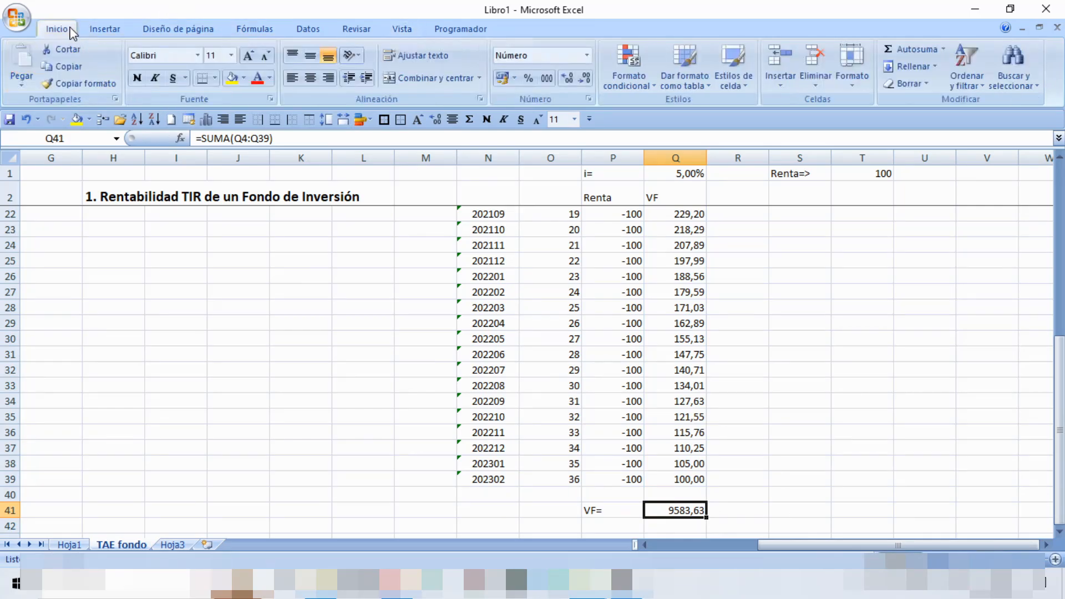
click(140, 81)
Review the future values in the VF column from the first period down to the total in Q41
scroll(745, 408, up, 7)
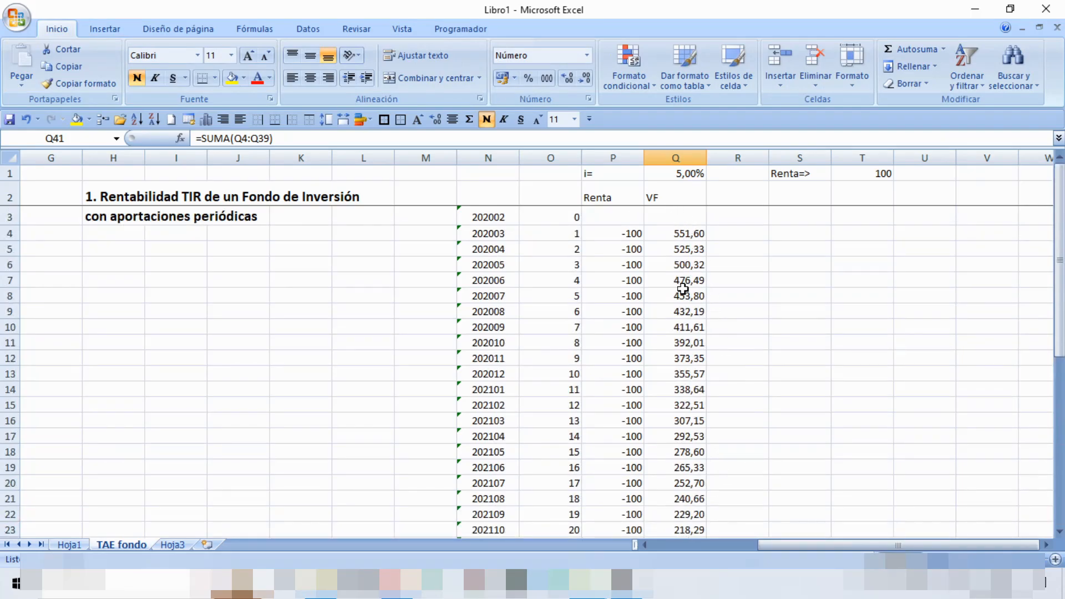
scroll(679, 279, down, 8)
scroll(679, 279, up, 8)
scroll(679, 278, down, 1)
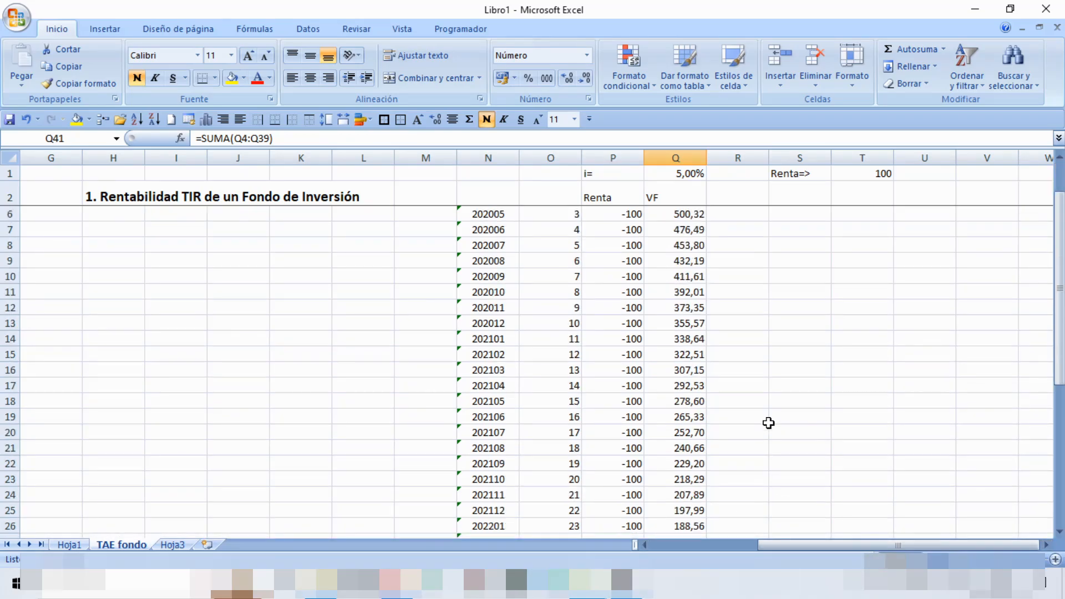
scroll(769, 423, up, 1)
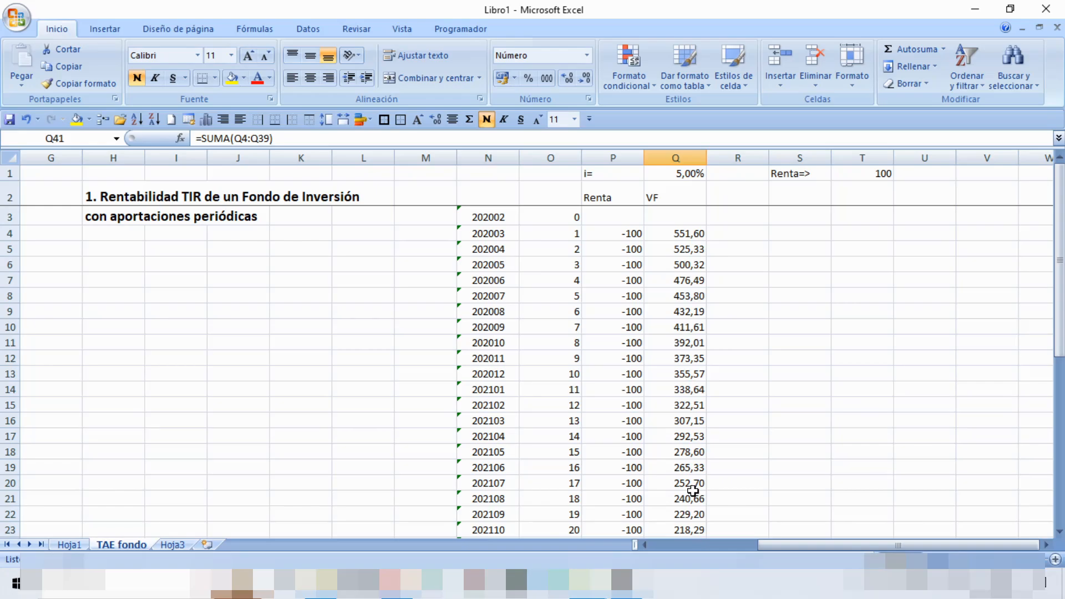
scroll(740, 376, down, 1)
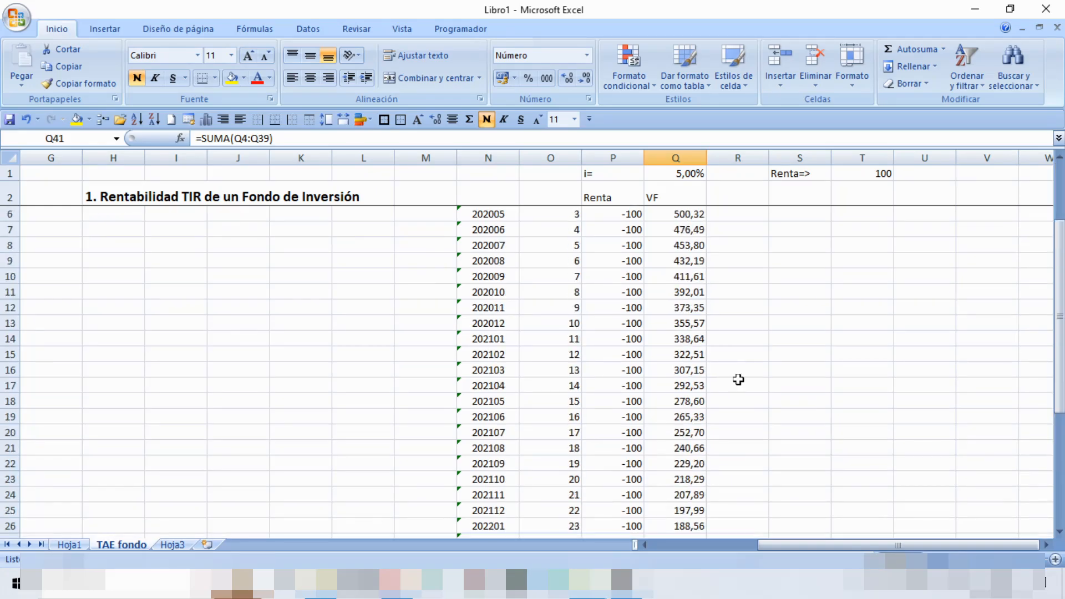
scroll(705, 248, up, 1)
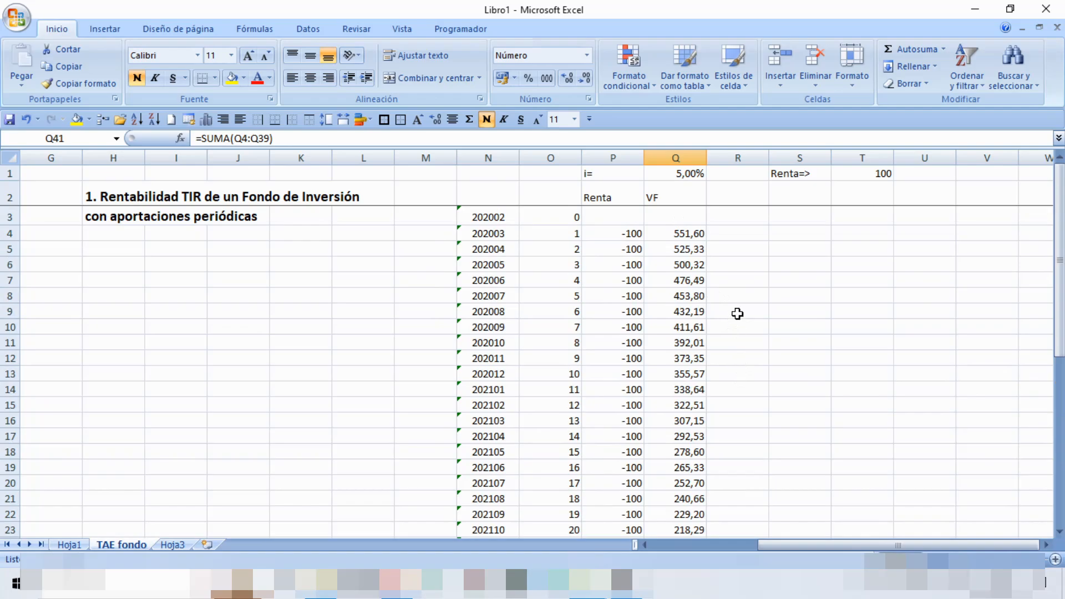
scroll(693, 214, down, 4)
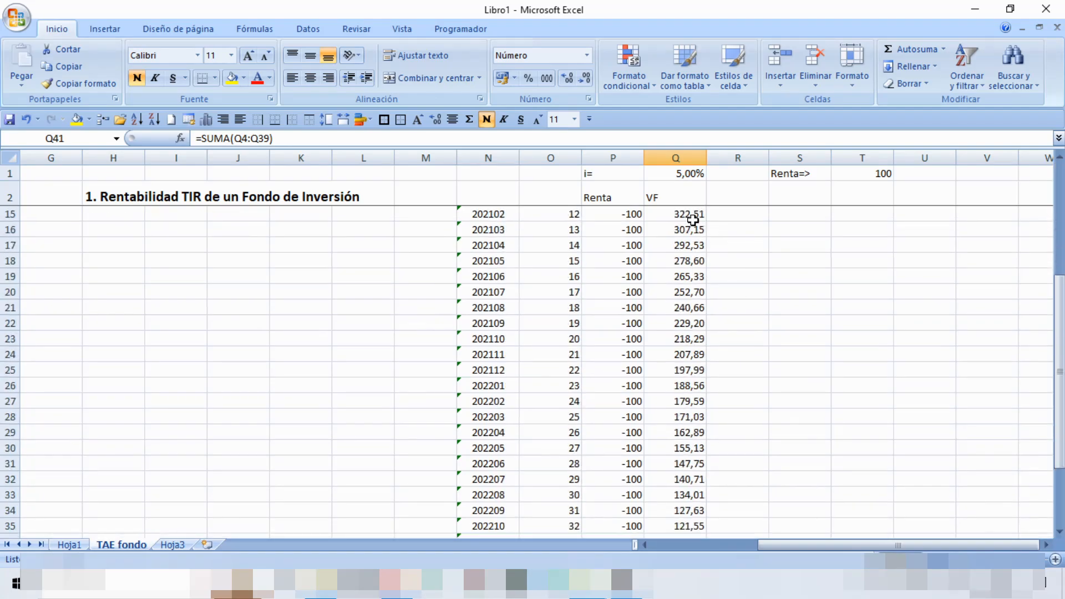
scroll(681, 401, down, 4)
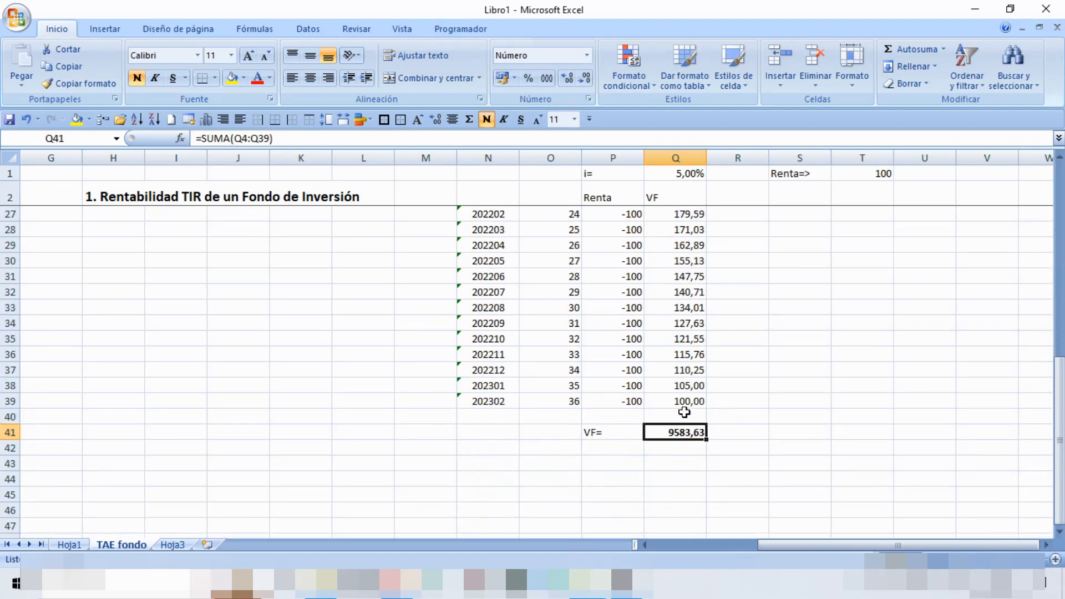
Examine the formula image for the final value of a constant unit annuity below its heading in row 3
drag(777, 545, 684, 541)
scroll(509, 376, up, 6)
scroll(509, 377, up, 2)
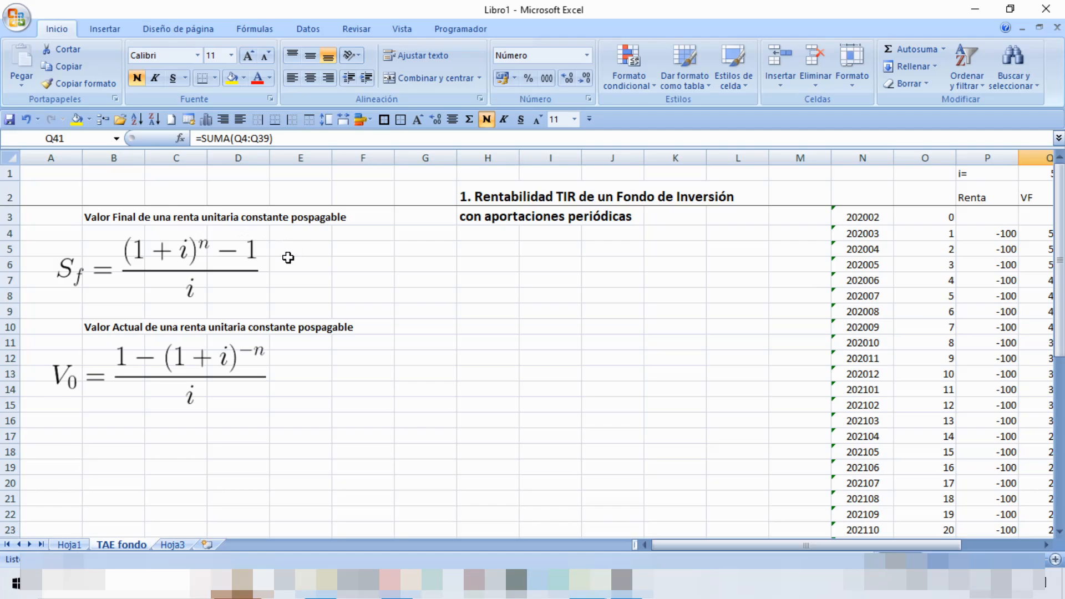
click(77, 277)
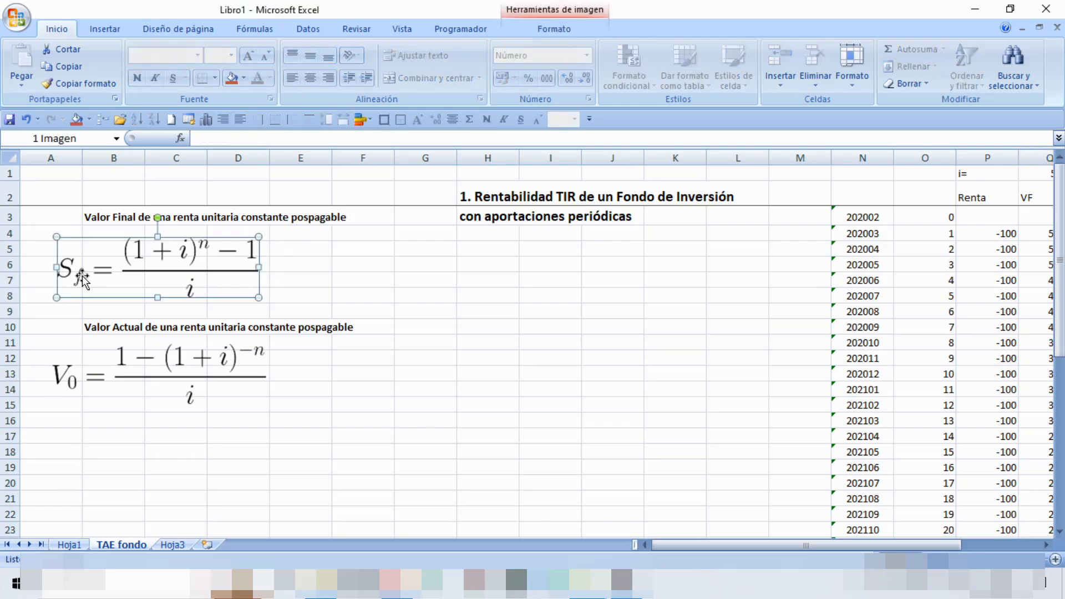
click(233, 217)
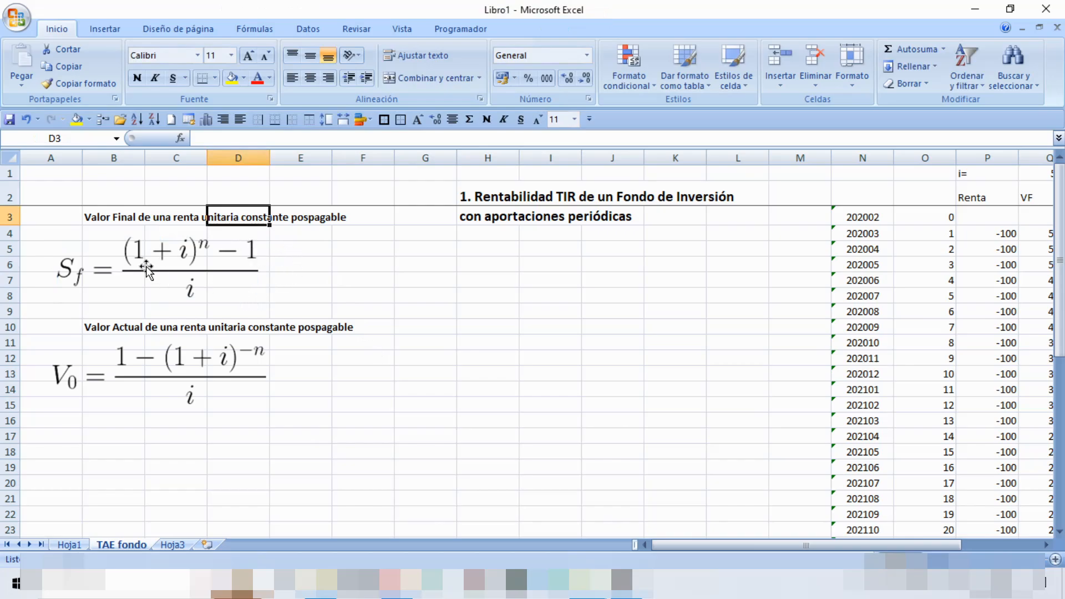
click(219, 271)
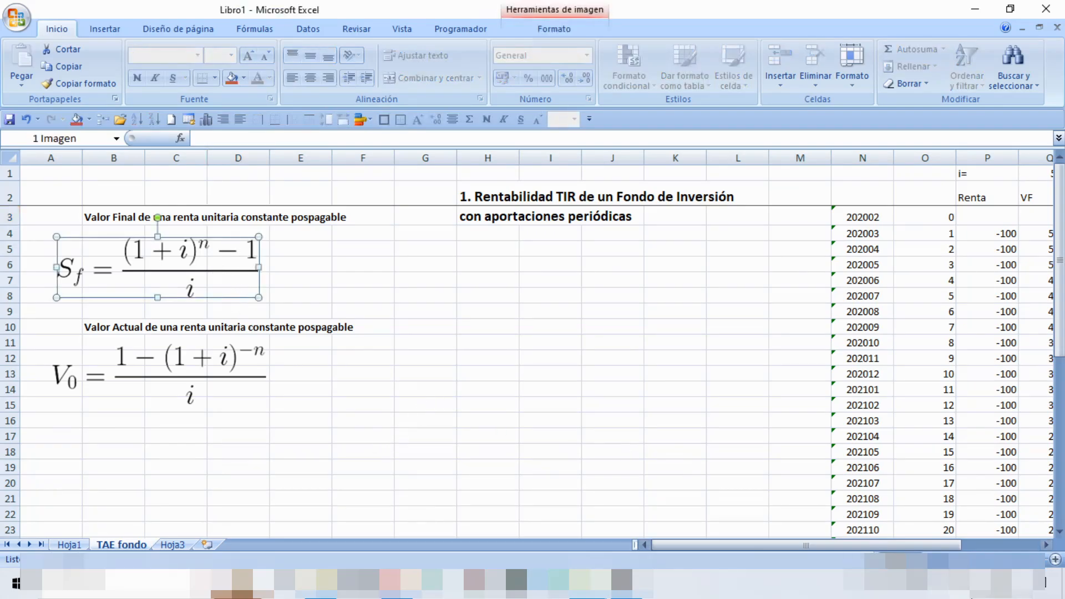
Label cell P42, directly below the VF total's label, as "VF Excel ="
drag(1059, 261, 1060, 428)
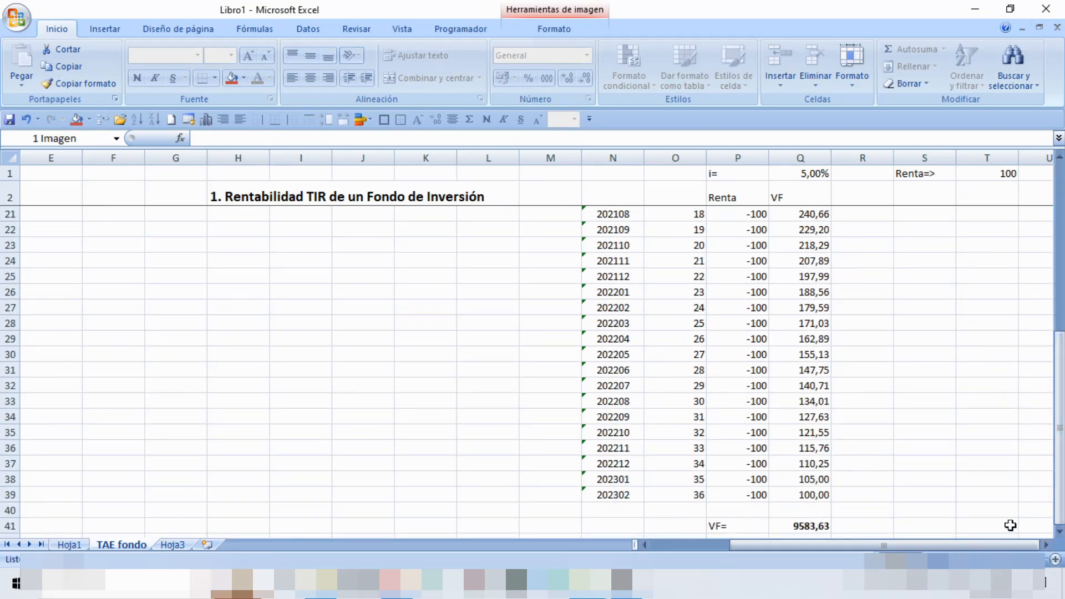
scroll(1010, 528, down, 1)
click(733, 498)
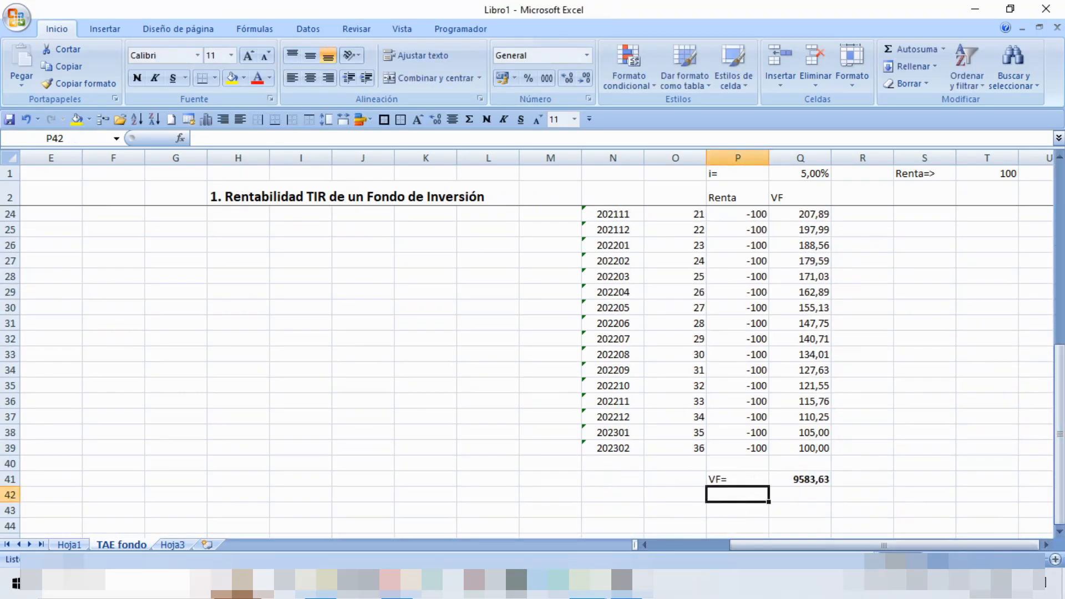
text(VF)
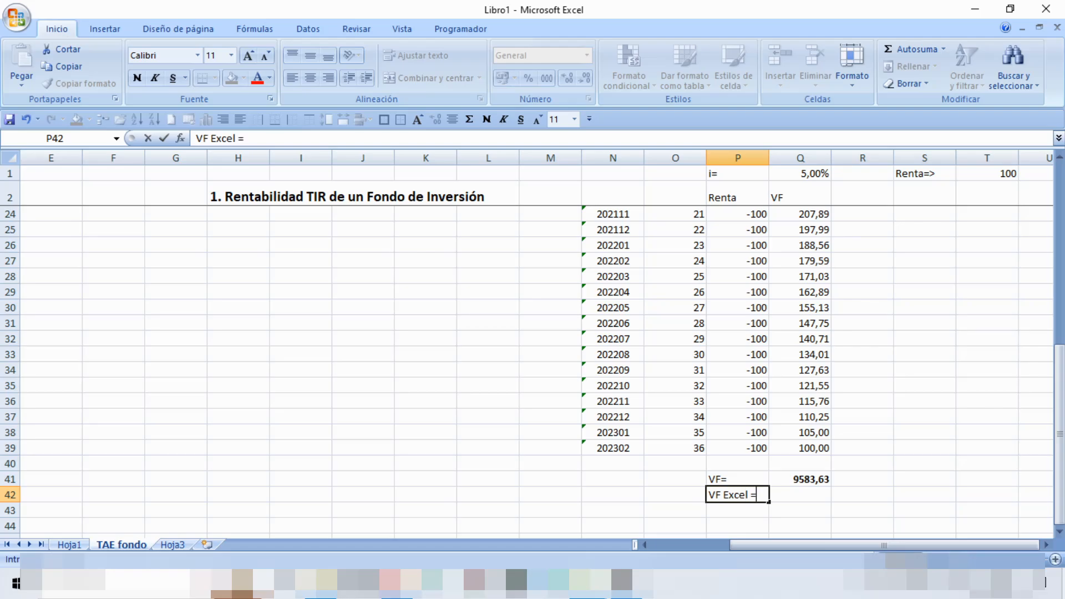
text( Excel =)
key(Return)
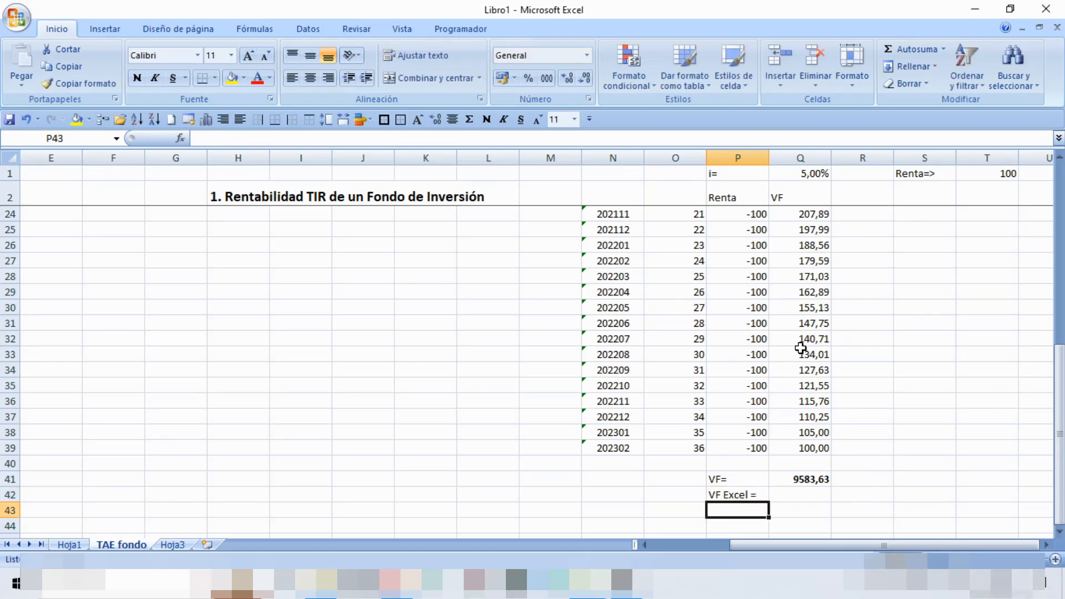
Insert the financial function VF into cell Q42
click(808, 497)
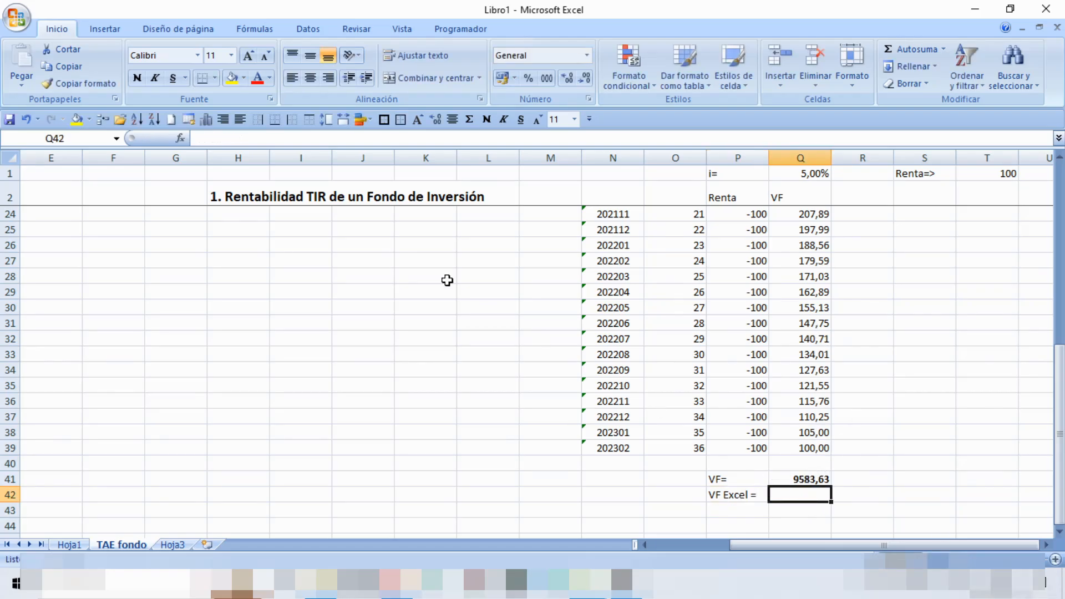
click(180, 138)
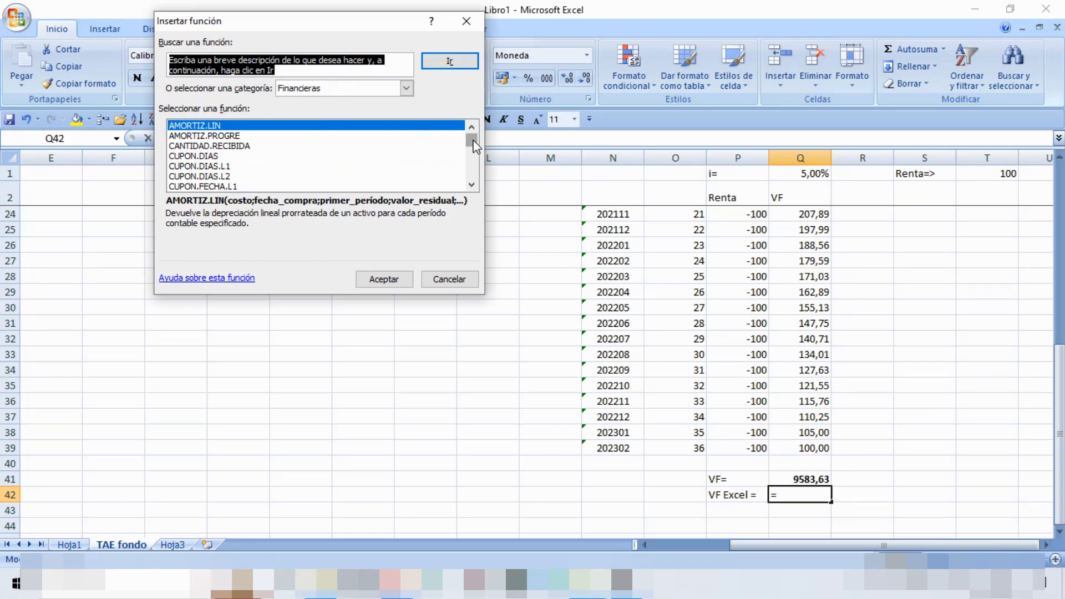
drag(474, 146, 488, 191)
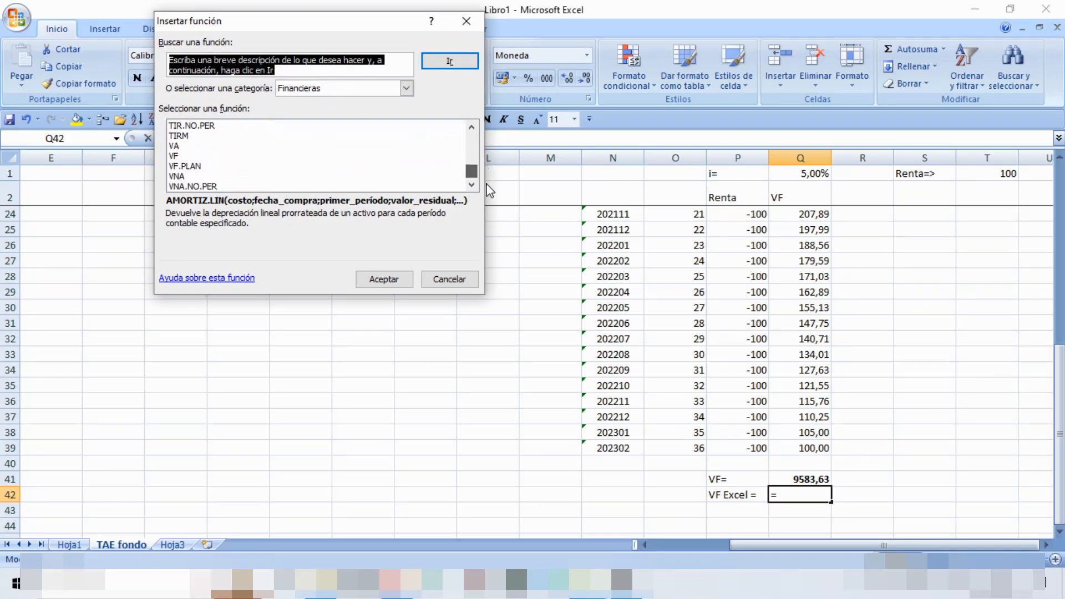
click(181, 157)
click(387, 280)
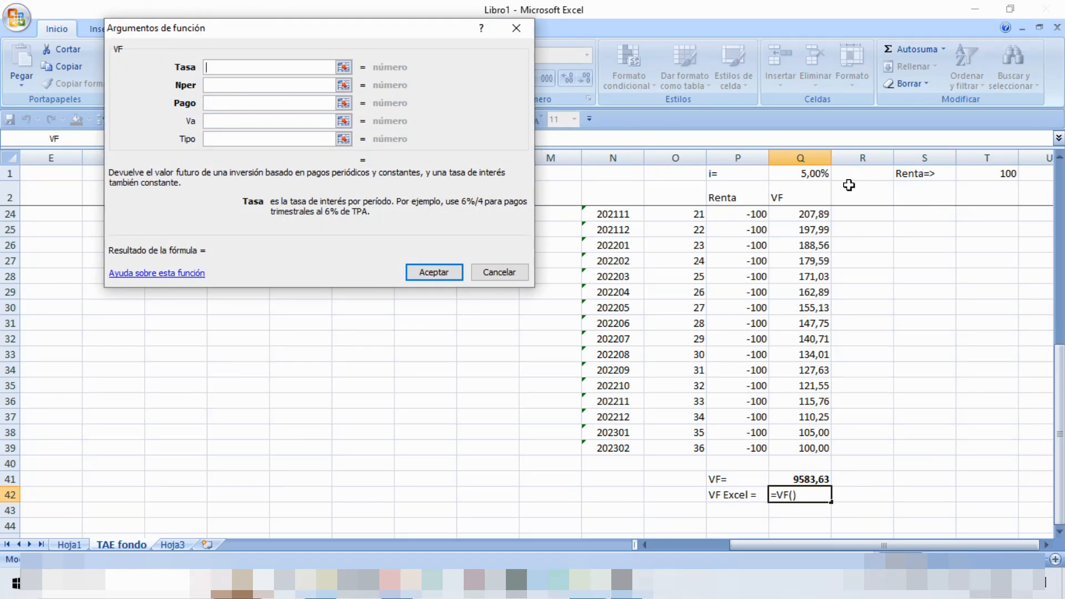
Complete the VF function in Q42 with Q1 as Tasa, O39 as Nper and -T1 as Pago
click(808, 172)
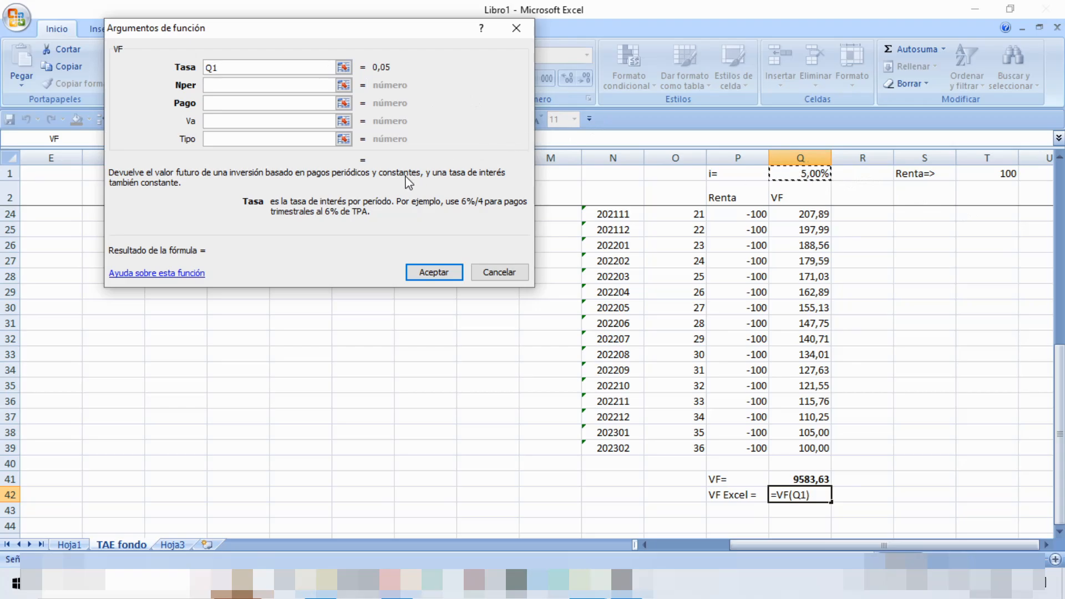
click(251, 84)
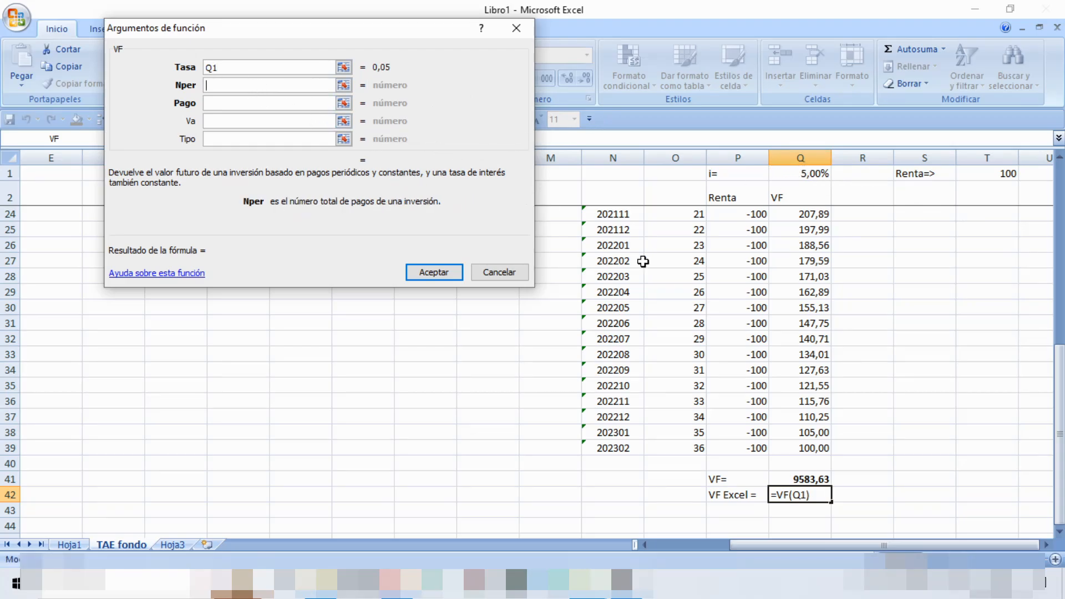
click(698, 448)
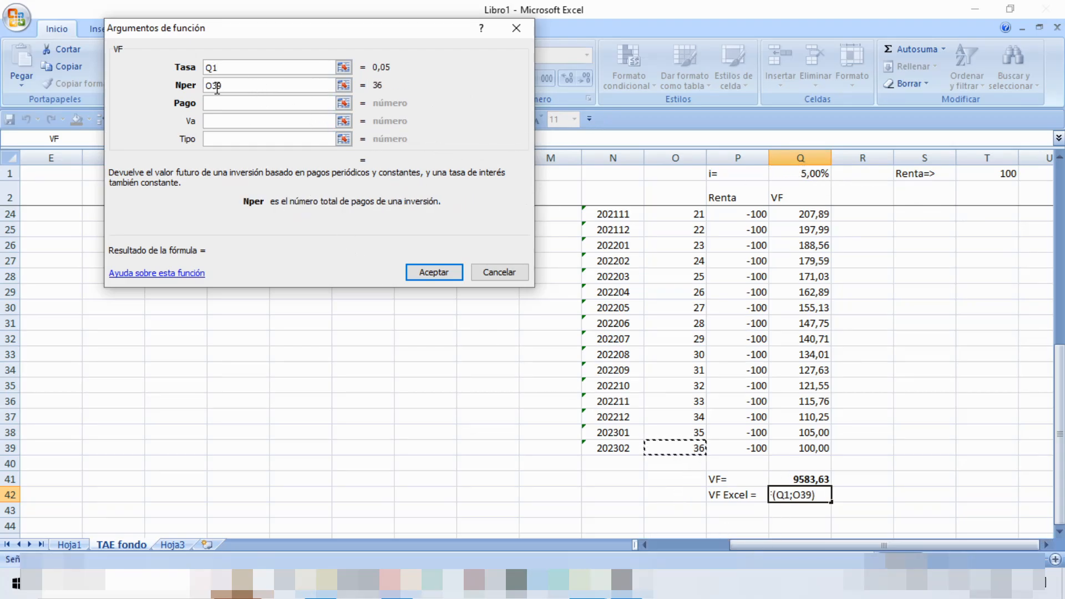
click(225, 104)
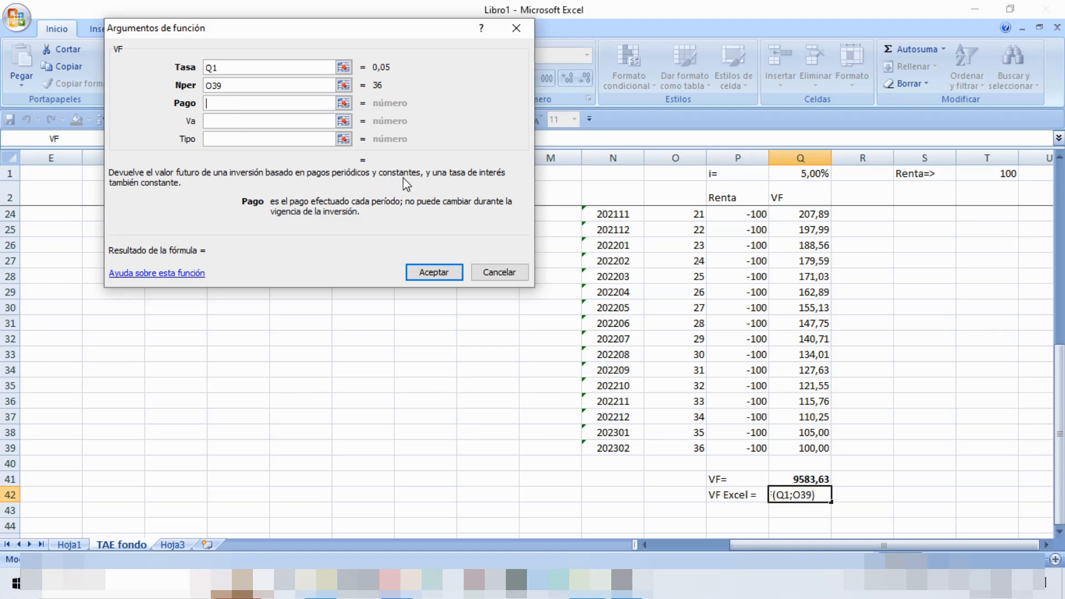
text(-)
click(987, 174)
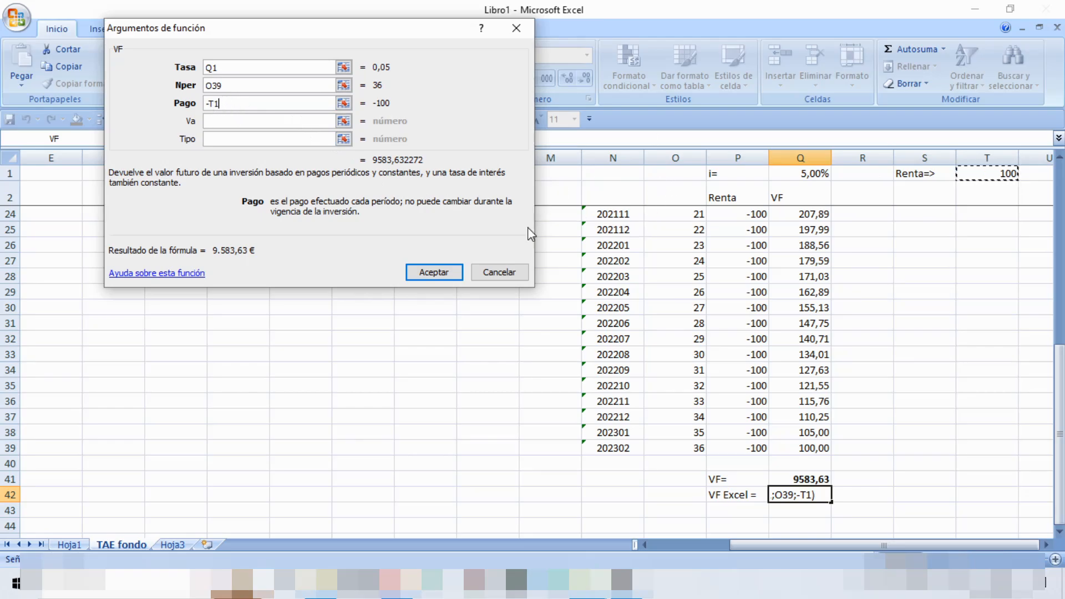
click(449, 275)
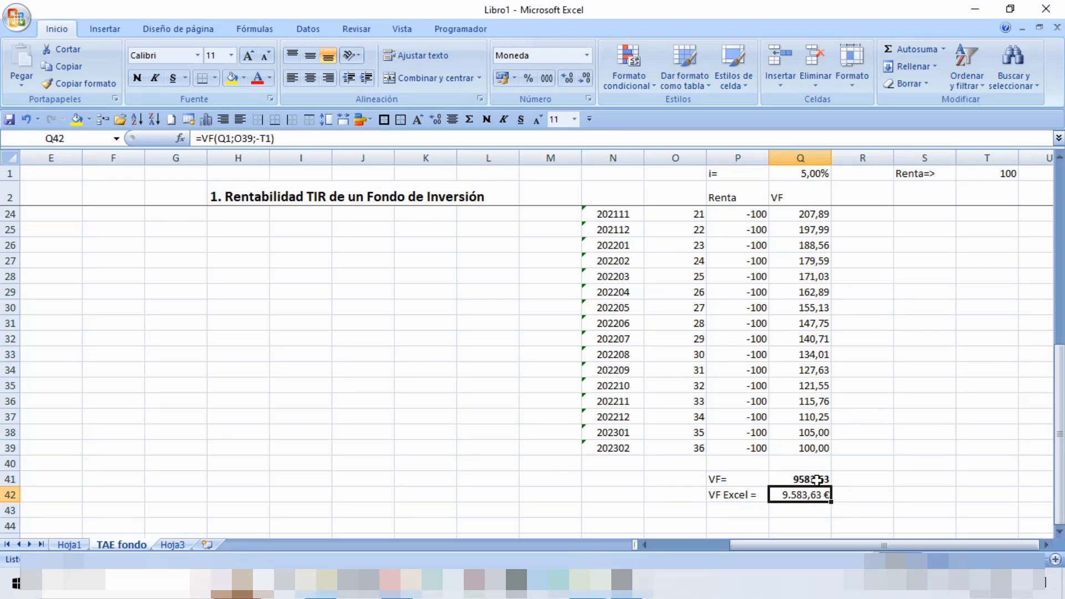
Add the column heading "valor en t" in cell R2, next to the VF heading
scroll(893, 353, up, 7)
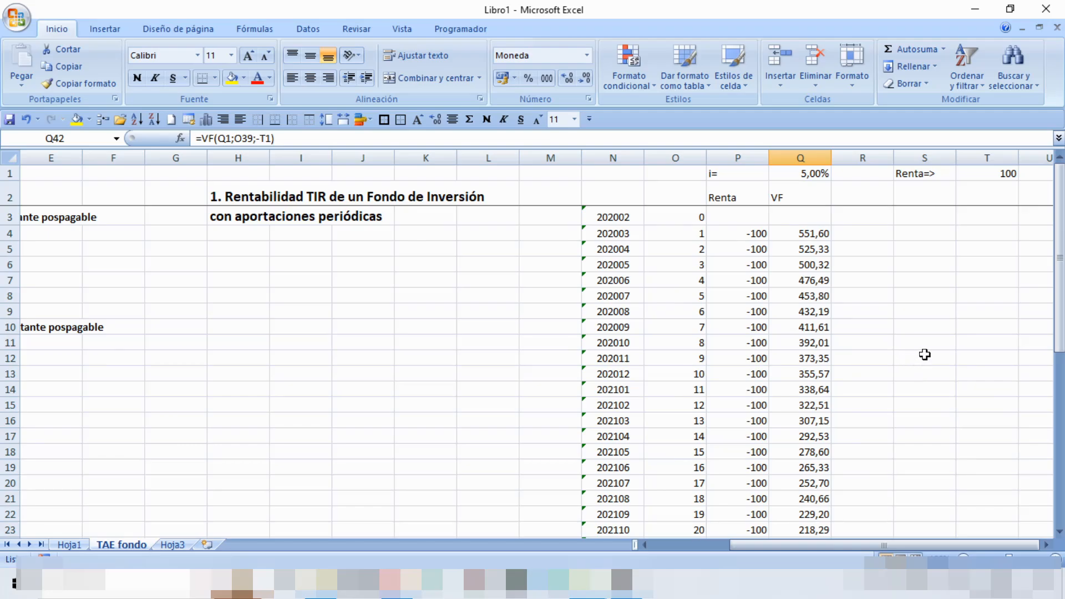
click(869, 199)
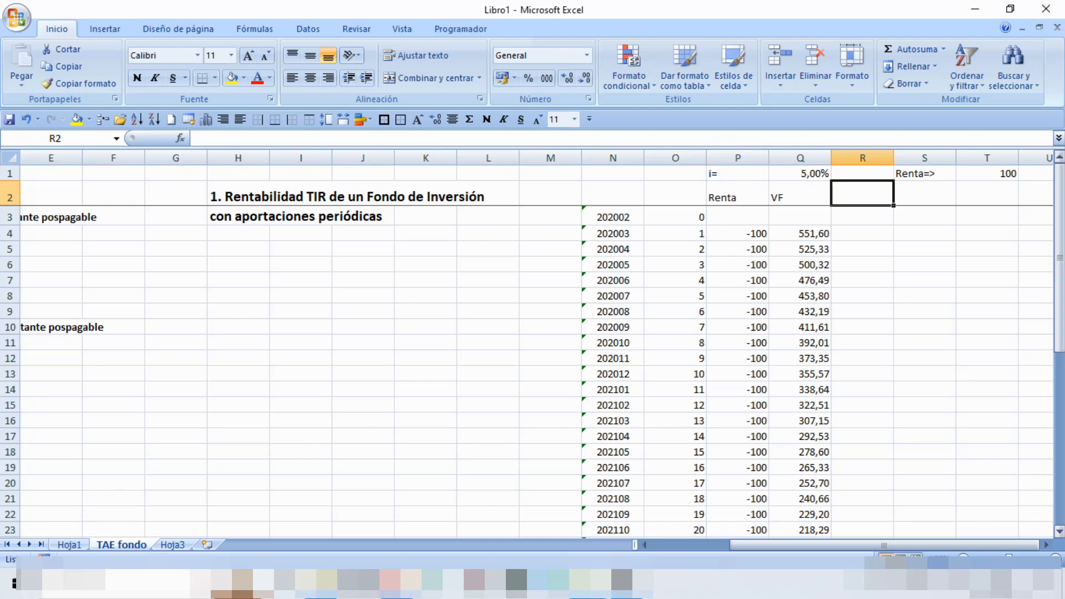
text(valor en t)
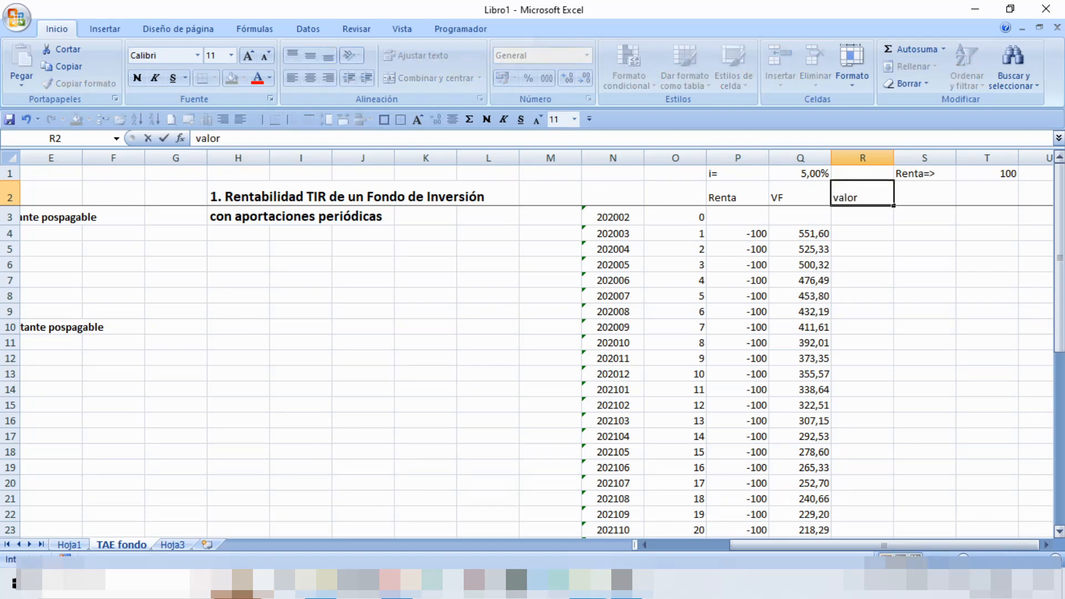
key(Return)
key(Return)
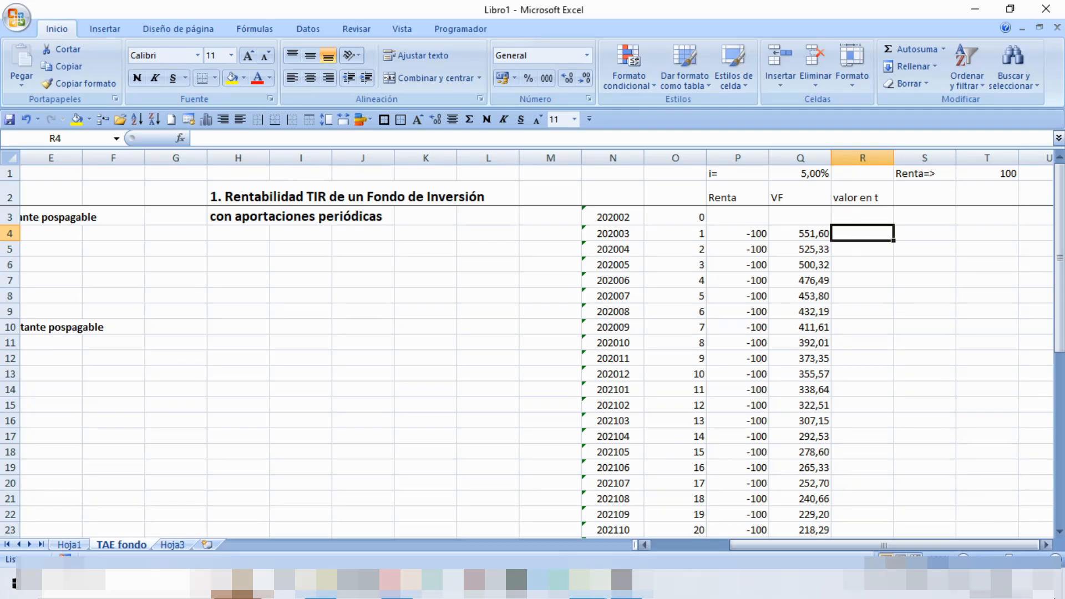
Enter the accumulated value formula =(1+$Q$1)*R3+$T$1 in cell R4 for the first period
text(=)
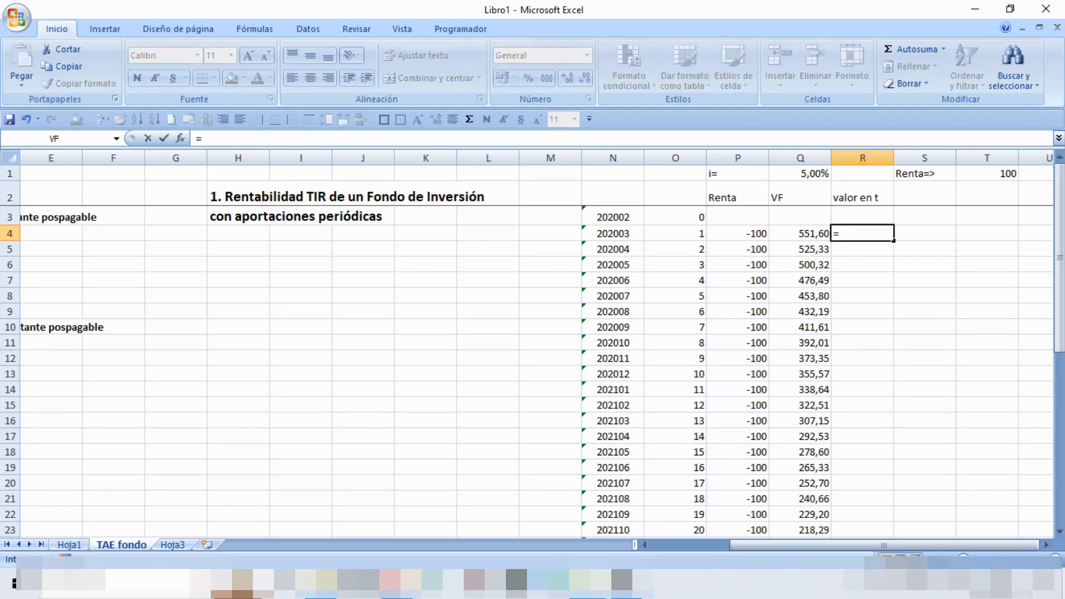
text((1+)
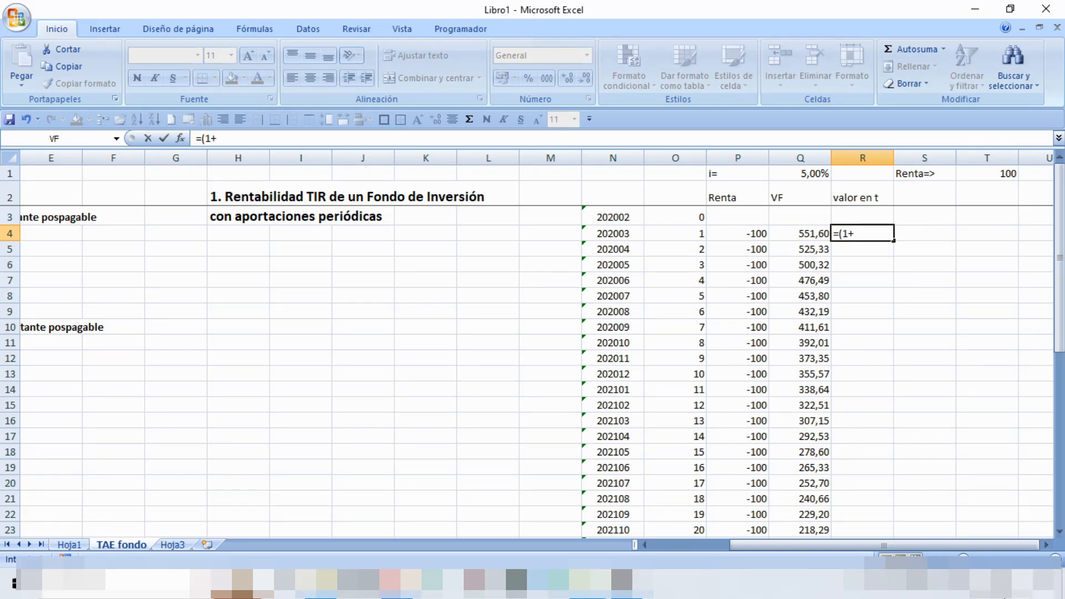
click(815, 176)
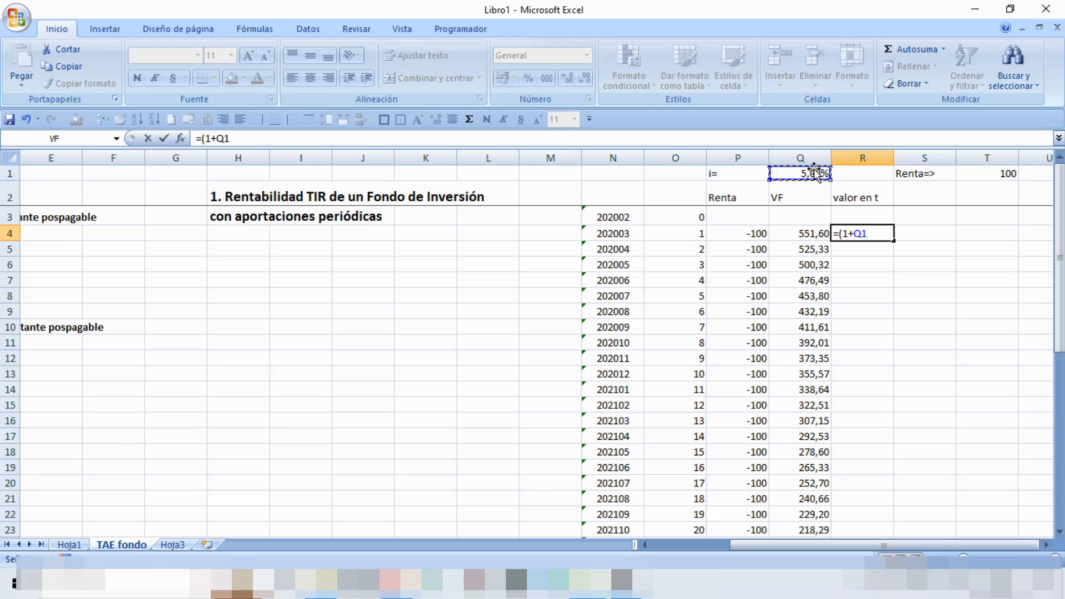
key(F4)
text())
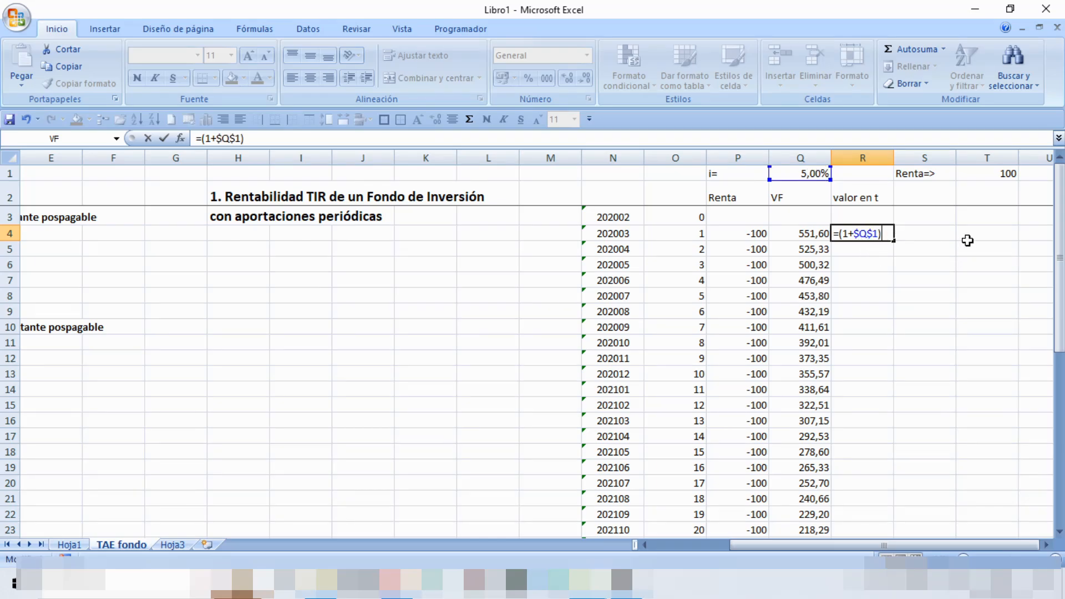
text(*)
click(871, 218)
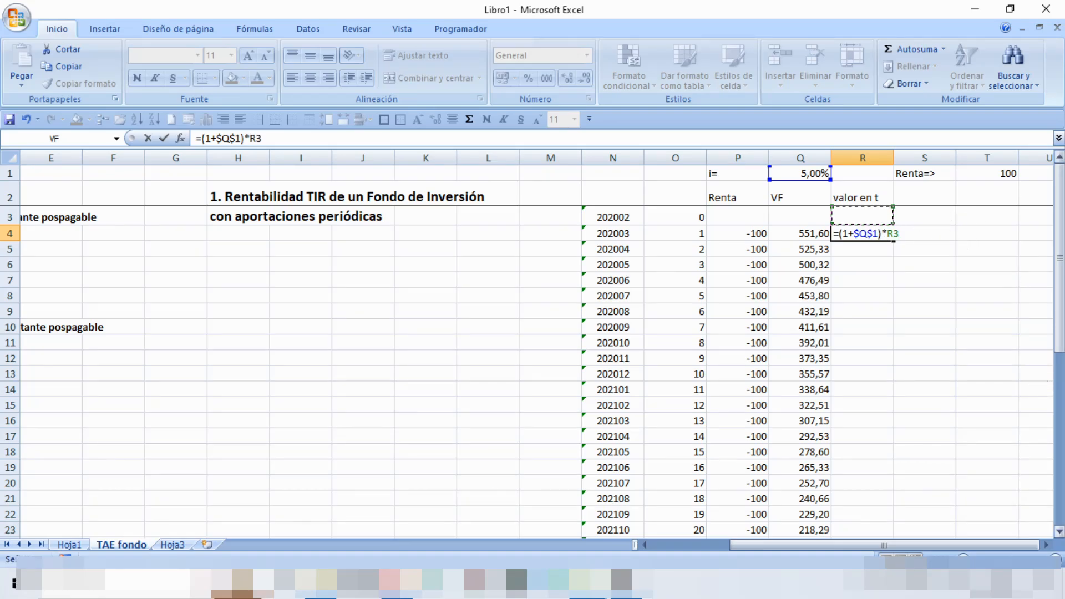
text(+)
click(992, 175)
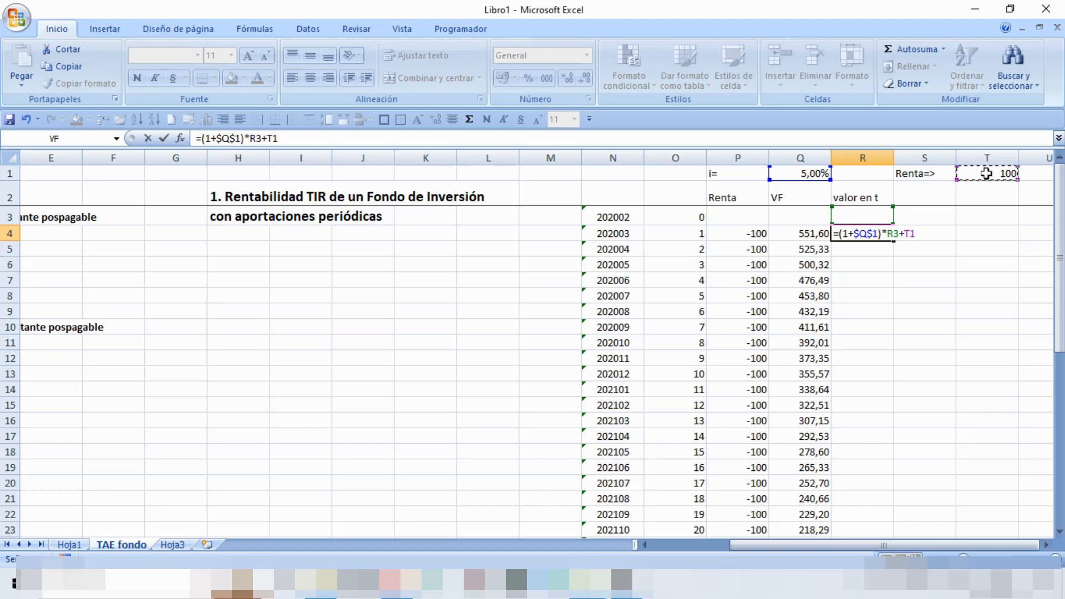
key(F4)
key(Return)
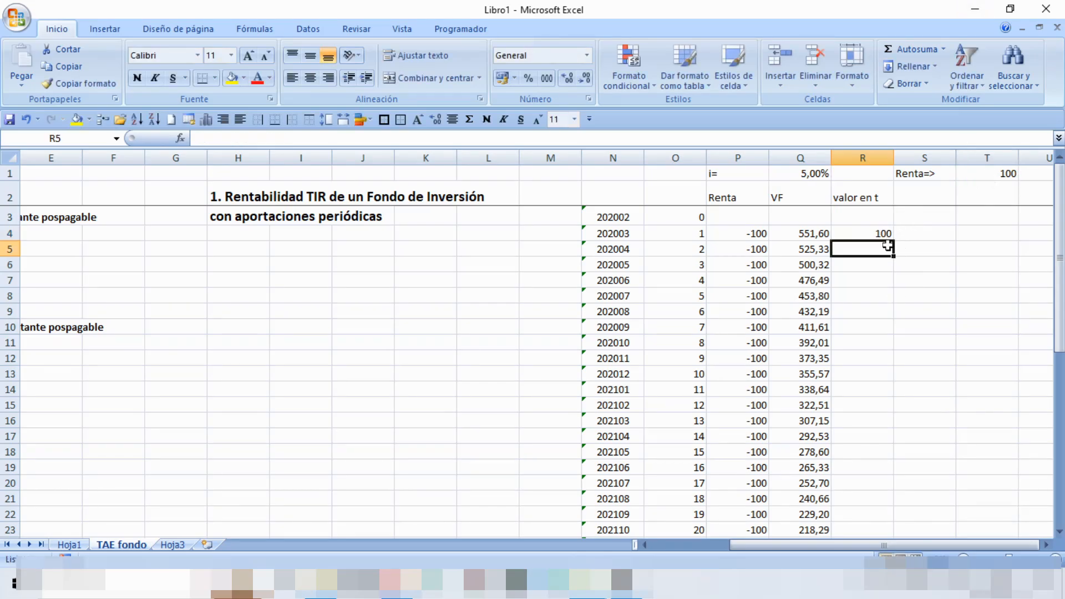
Copy the accumulated value formula from R4 down the "valor en t" column to R39
click(883, 233)
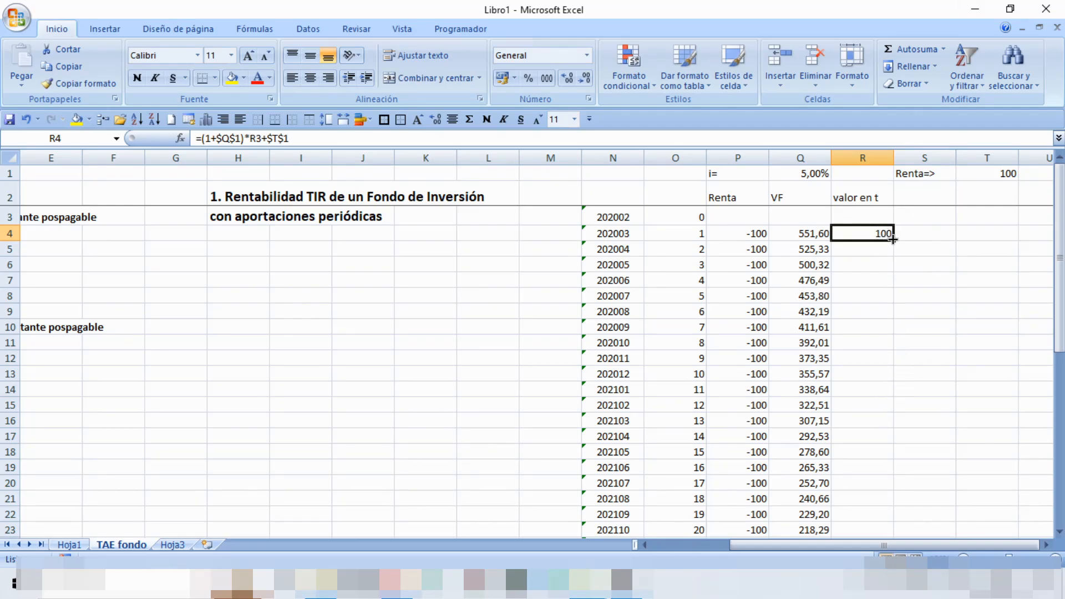
drag(894, 242, 894, 256)
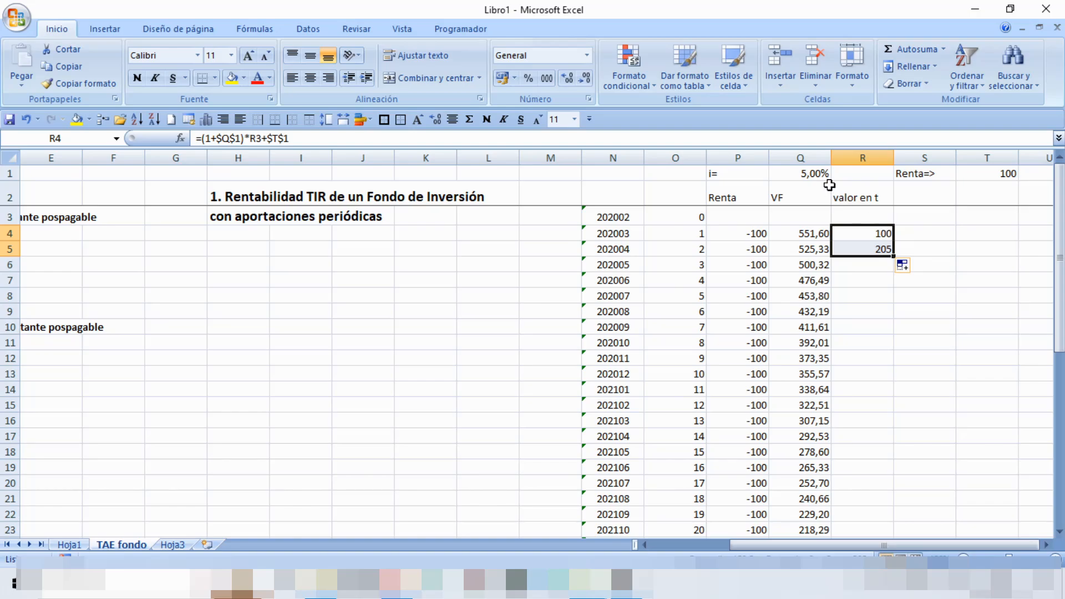
click(881, 250)
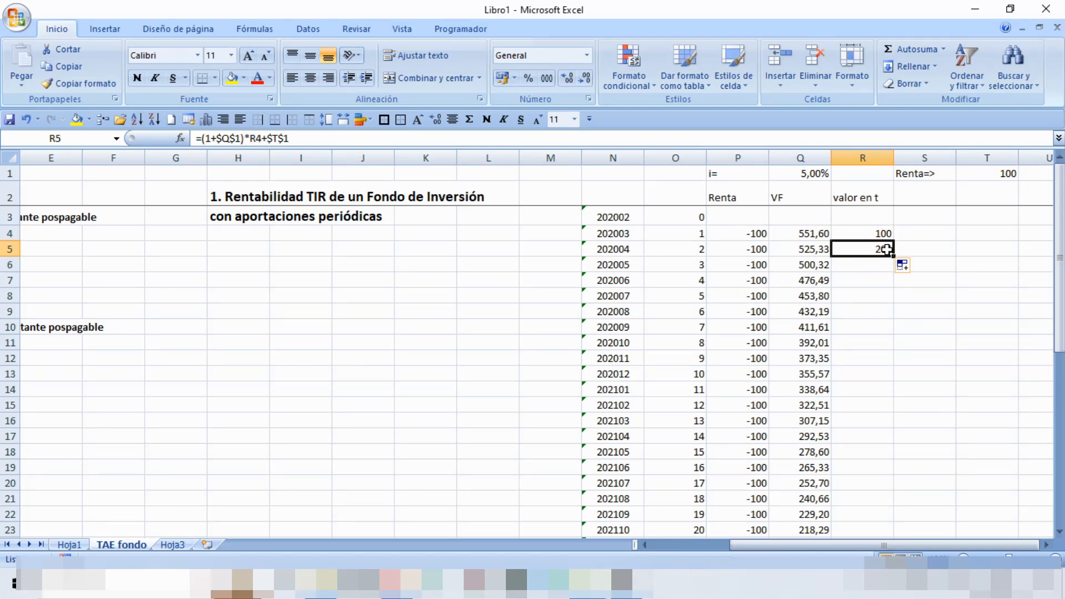
drag(893, 255, 881, 521)
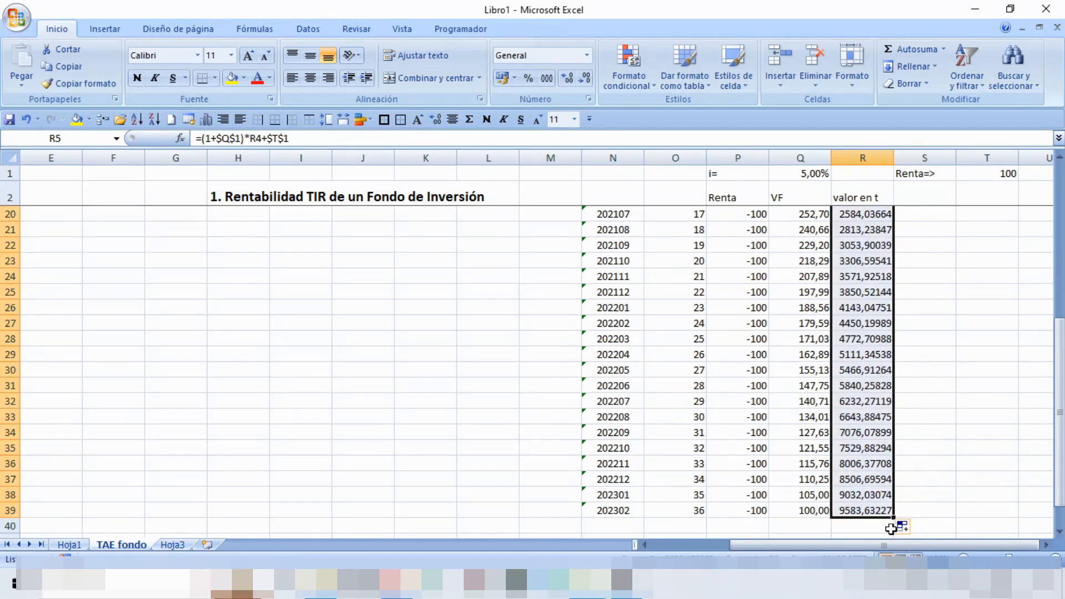
click(882, 509)
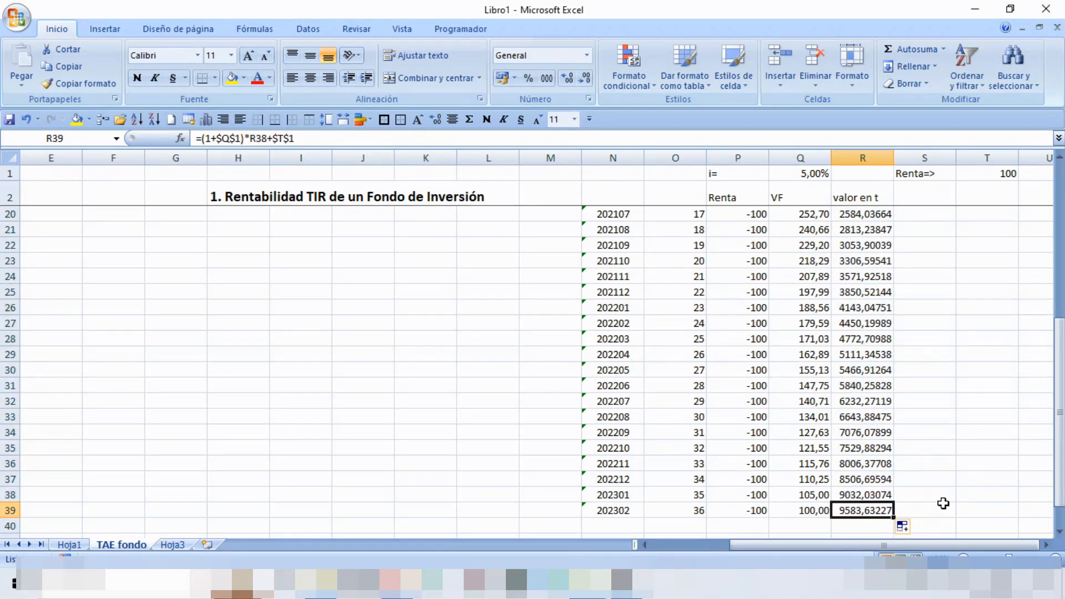
Compare the period-by-period values in the VF and "valor en t" columns, including the last period and the totals in Q41 and Q42
scroll(897, 463, down, 2)
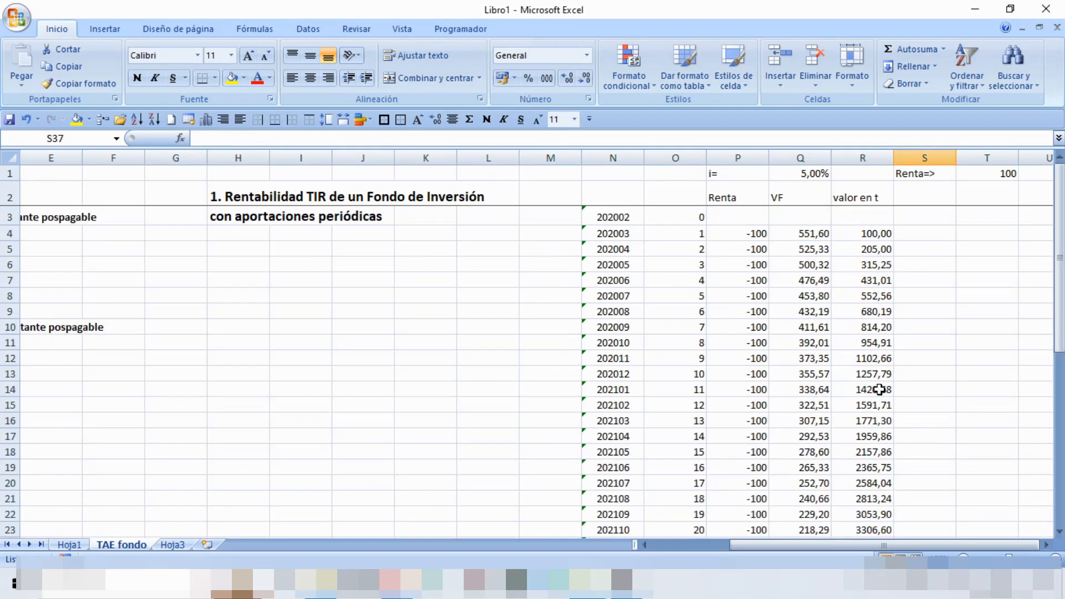
scroll(879, 390, down, 8)
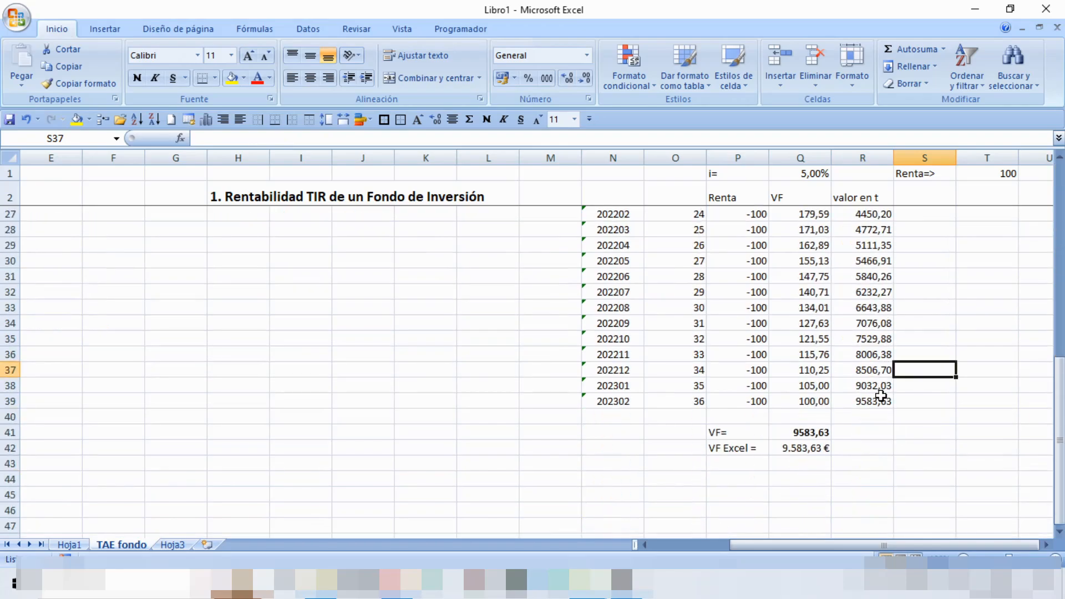
scroll(881, 383, up, 8)
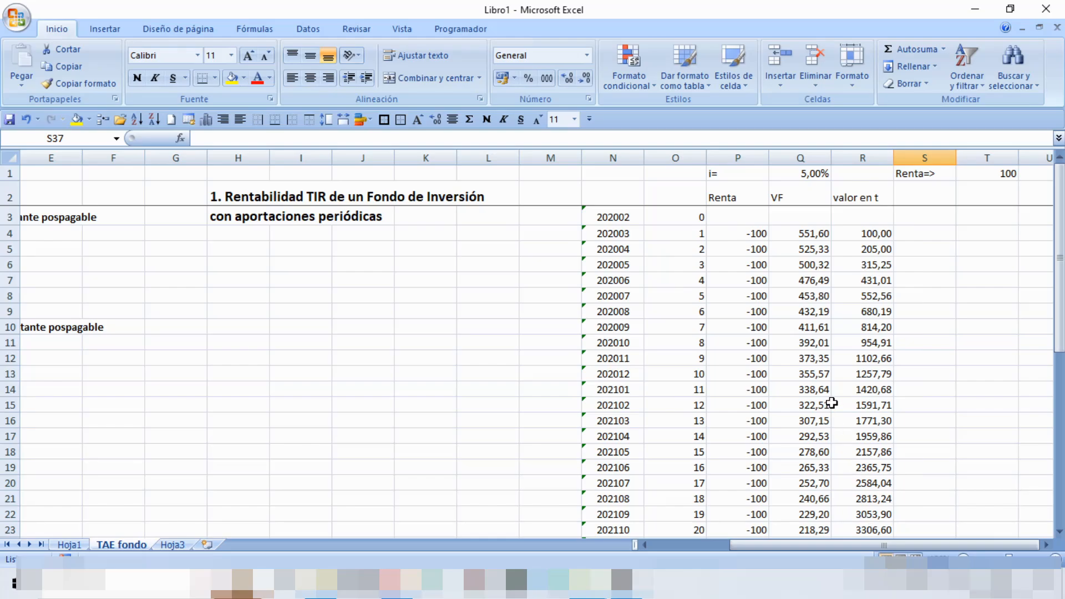
scroll(806, 417, down, 2)
scroll(806, 417, down, 4)
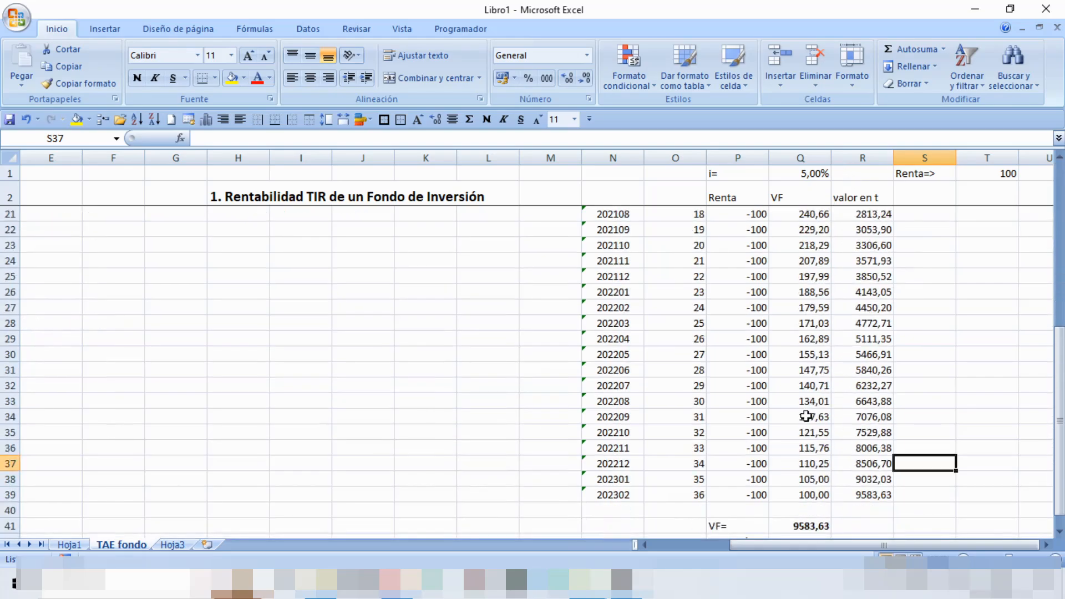
scroll(806, 417, up, 6)
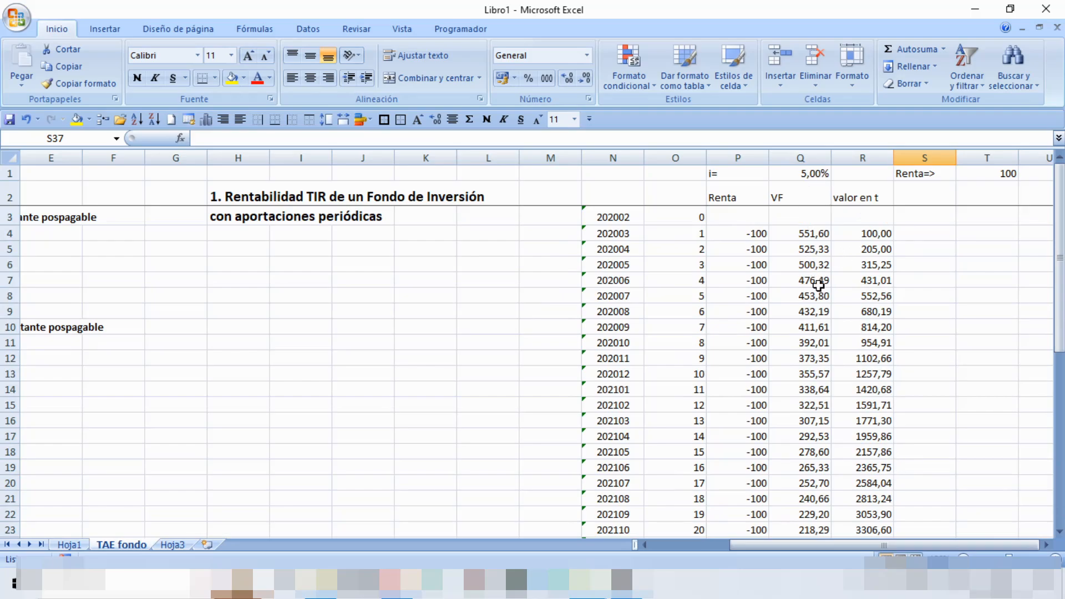
scroll(825, 356, down, 9)
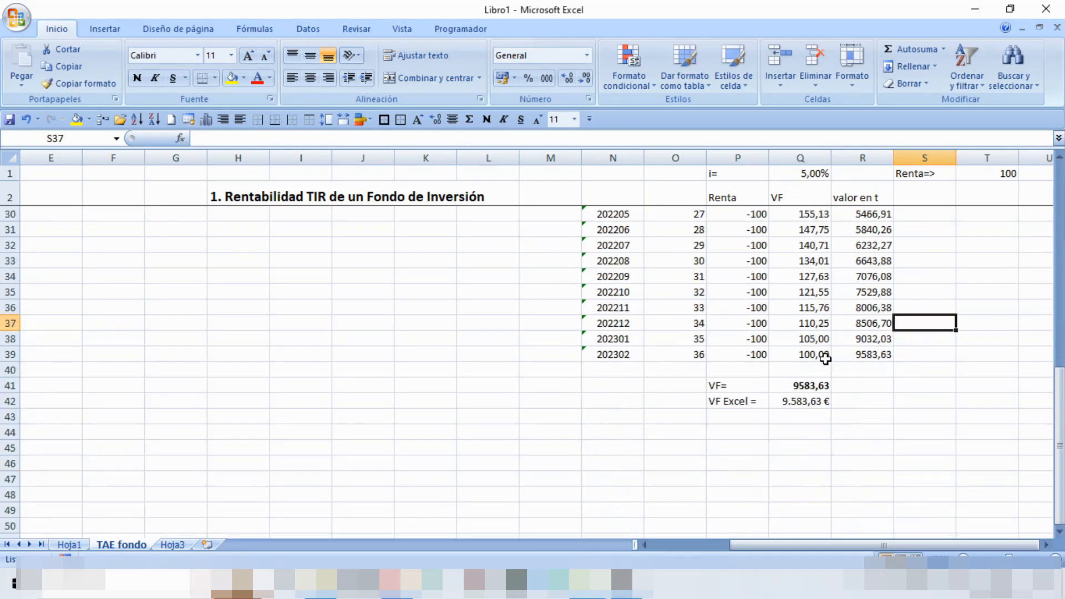
scroll(825, 358, up, 4)
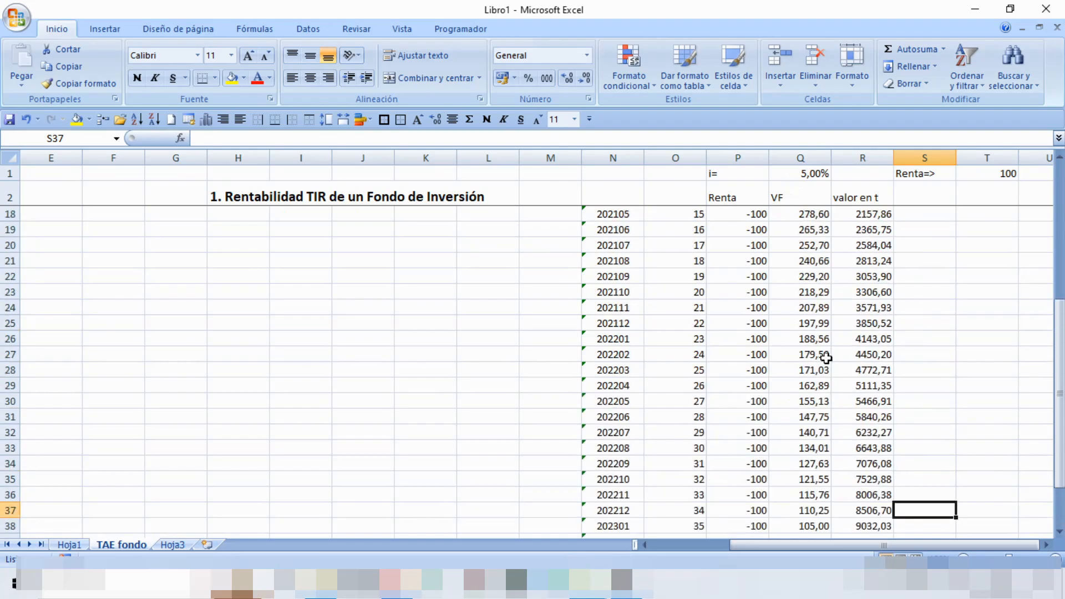
Check the formula image for the final value of a constant unit annuity beside the schedule
click(675, 549)
scroll(166, 244, up, 5)
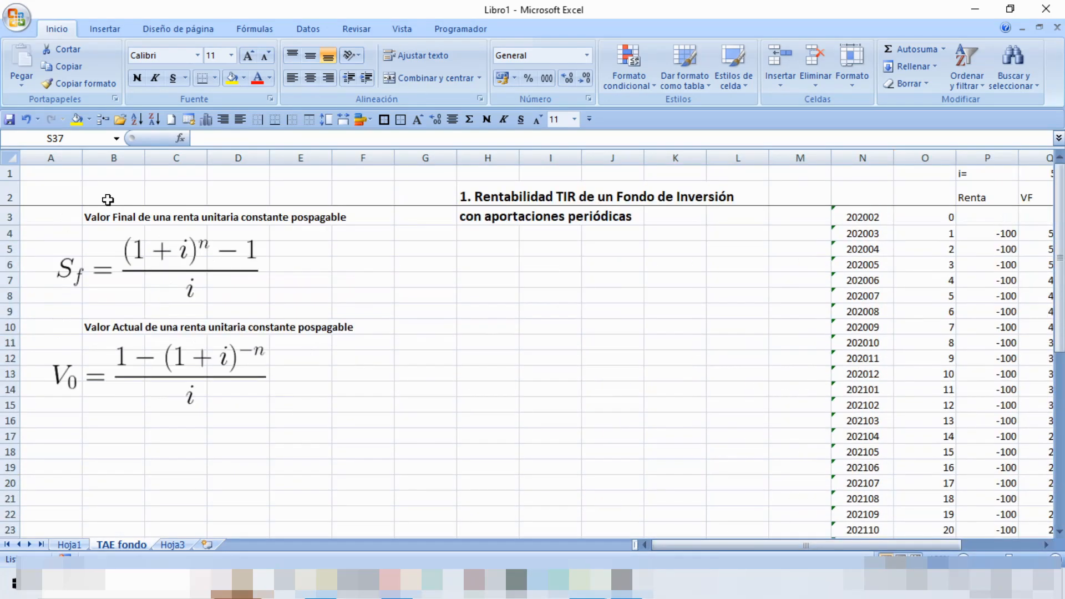
click(127, 248)
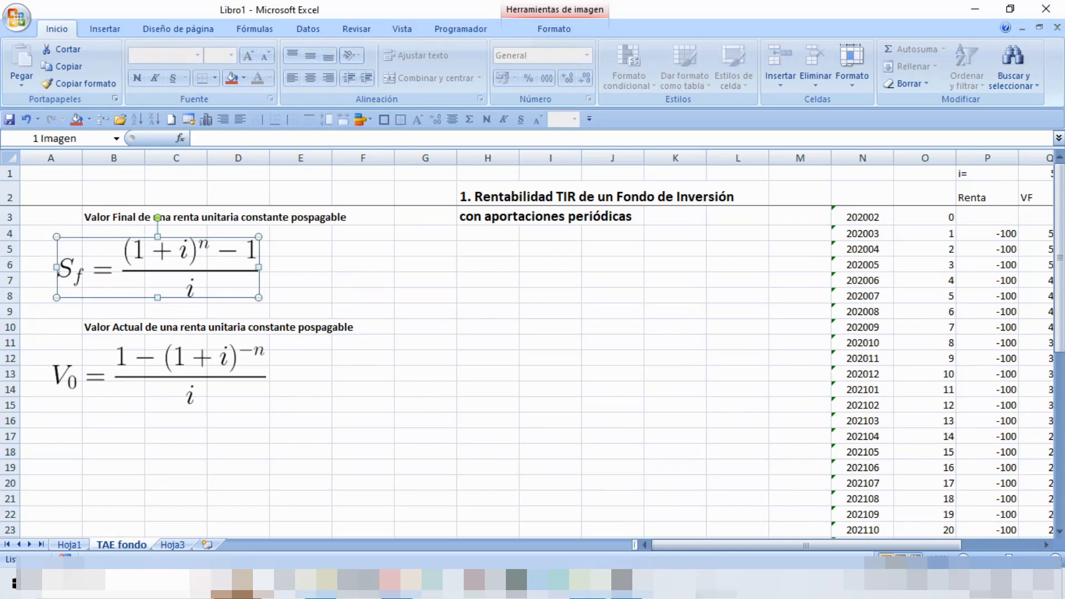
Label cell P44, below the VF results, as "tasa Excel" and select Q44 beside it
drag(1059, 333, 1059, 525)
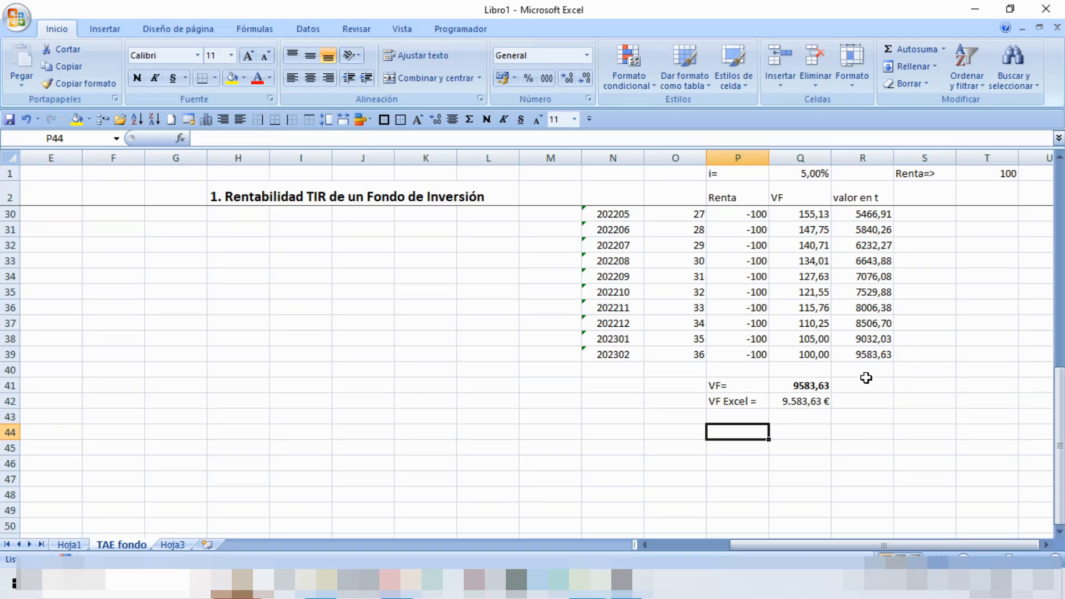
text(=)
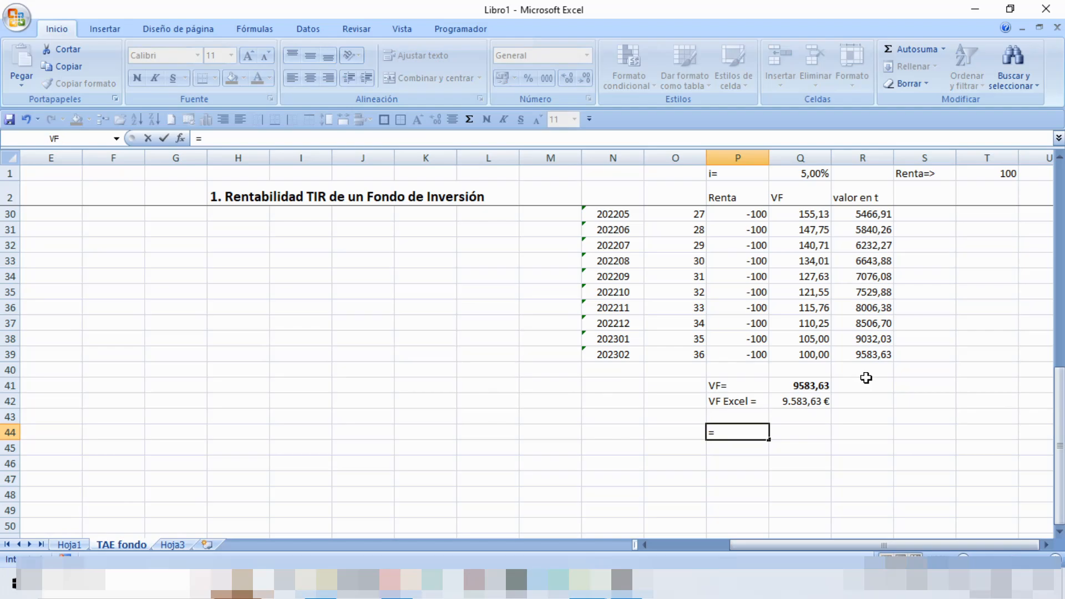
key(BackSpace)
text(tasa)
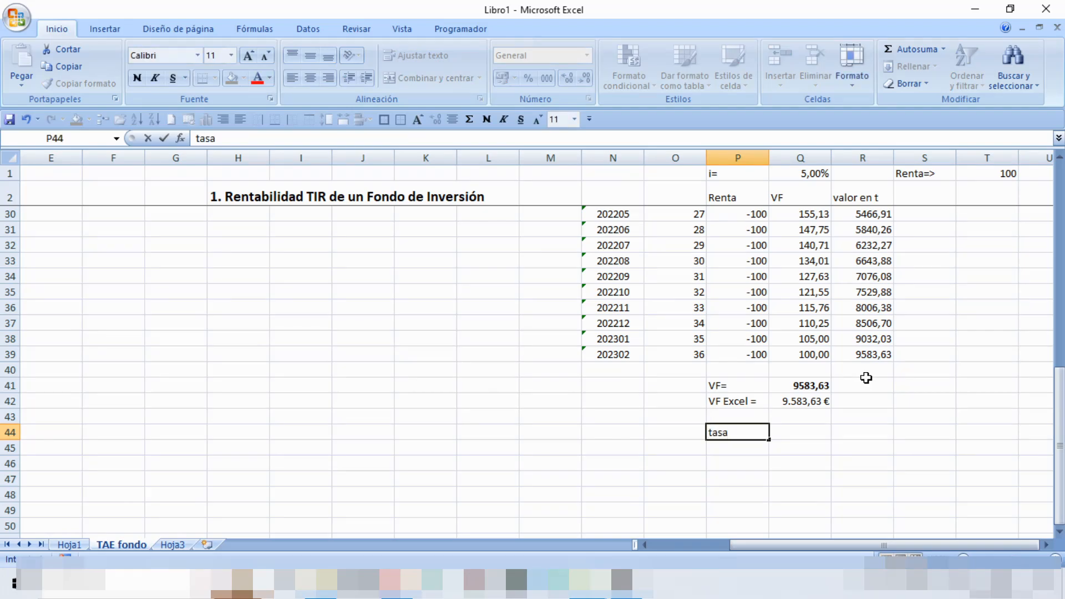
text( o TIR)
key(BackSpace)
key(BackSpace)
key(BackSpace)
click(812, 430)
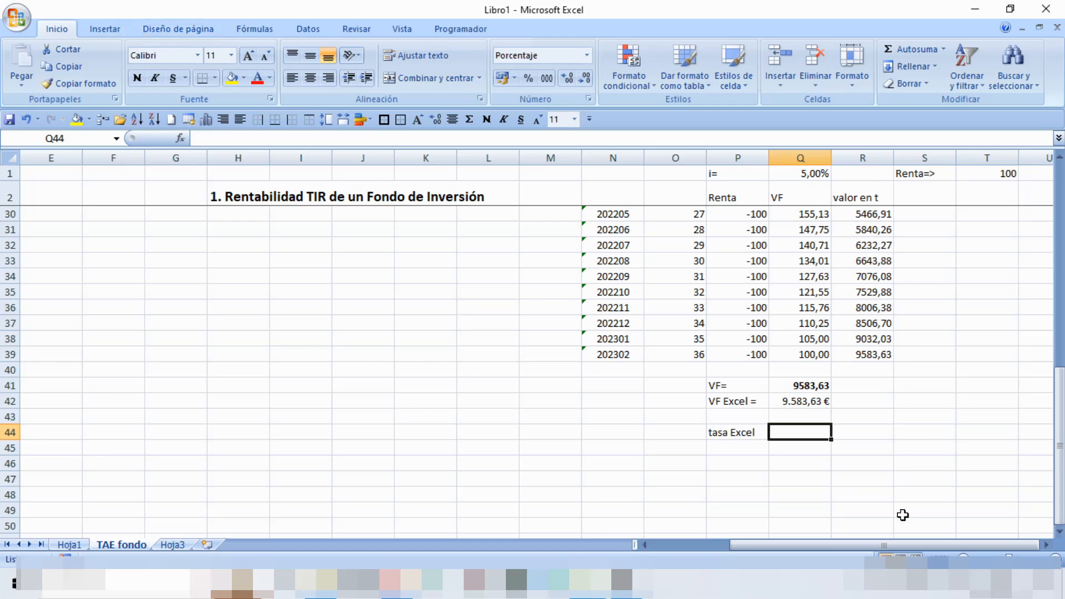
Insert the financial function TASA into Q44
click(181, 138)
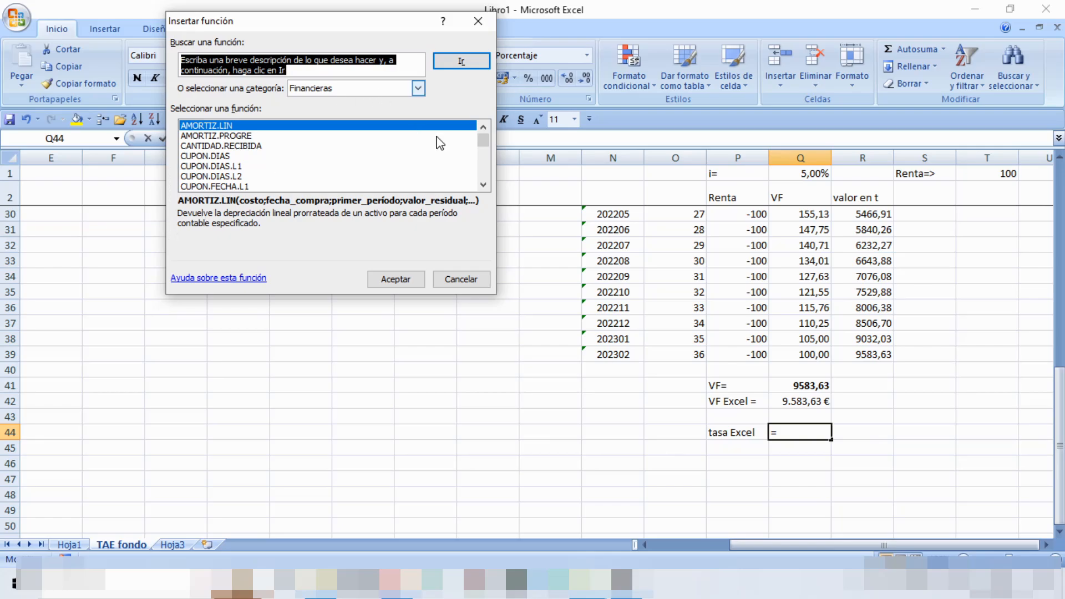
drag(486, 150, 490, 178)
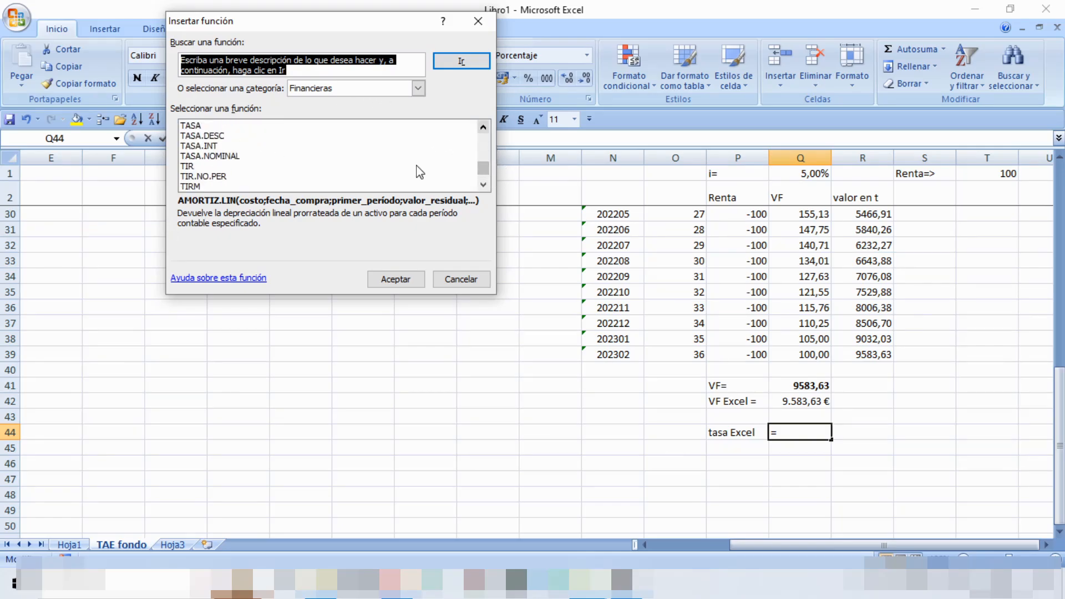
click(204, 135)
click(204, 126)
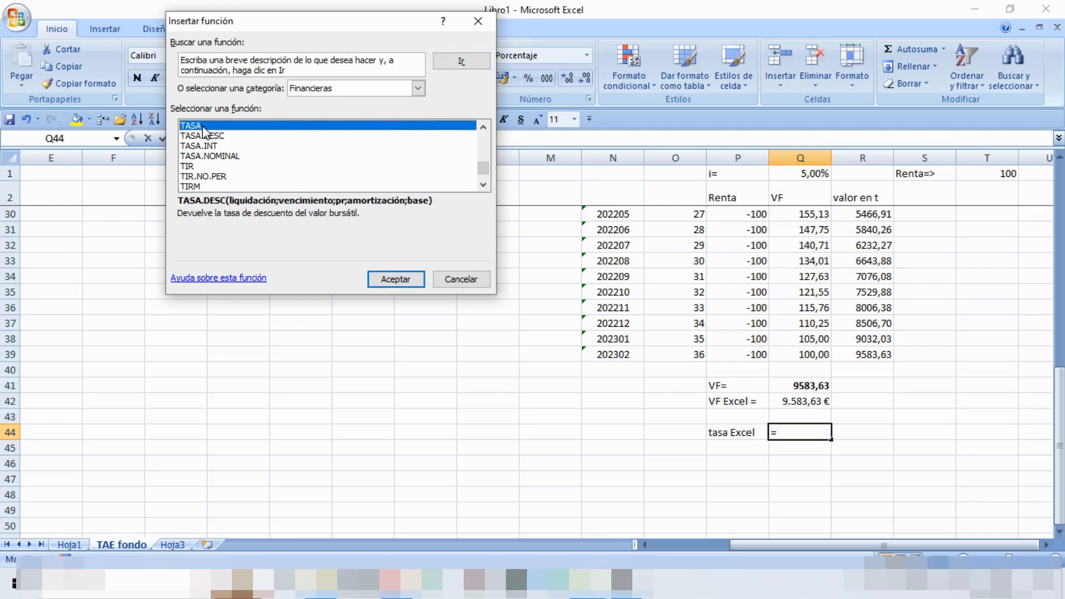
click(401, 282)
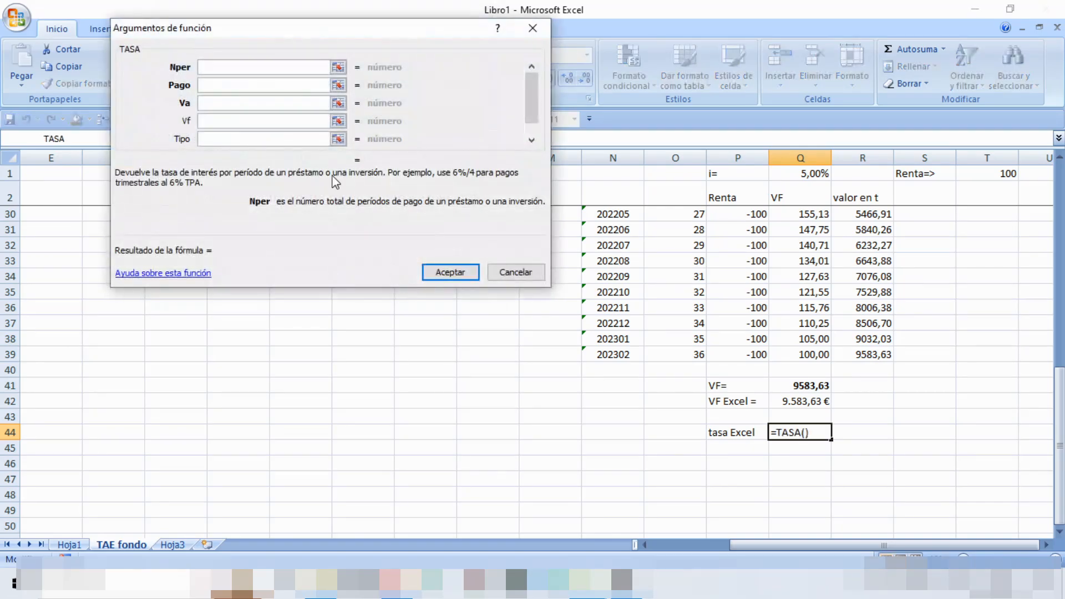
Fill the TASA arguments with Nper O39, Pago -T1, Va 0 and Vf Q41, and accept the formula
click(698, 356)
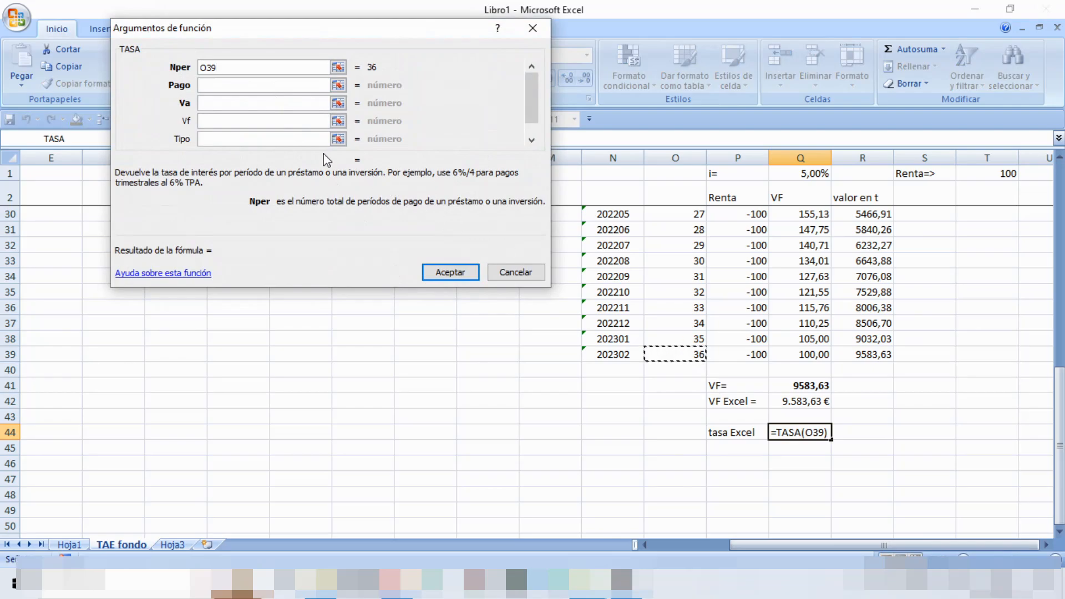
click(266, 89)
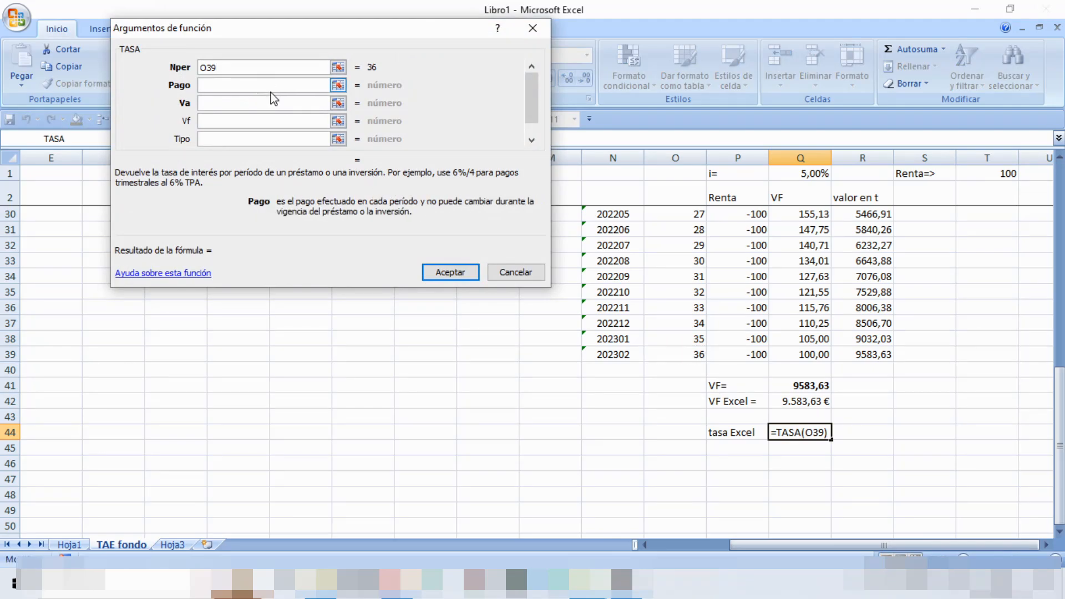
text(-)
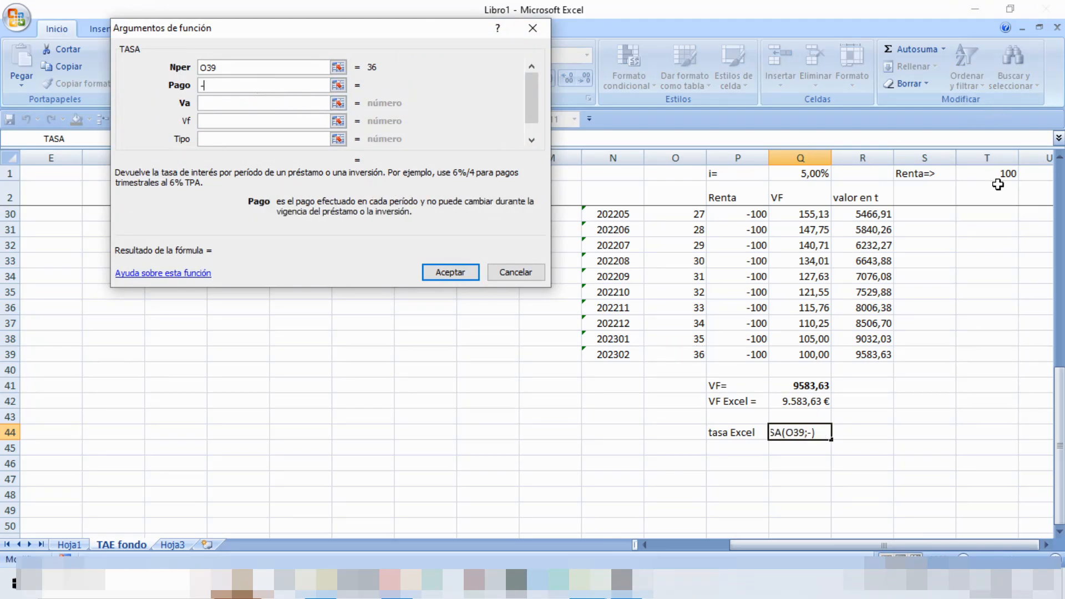
click(997, 175)
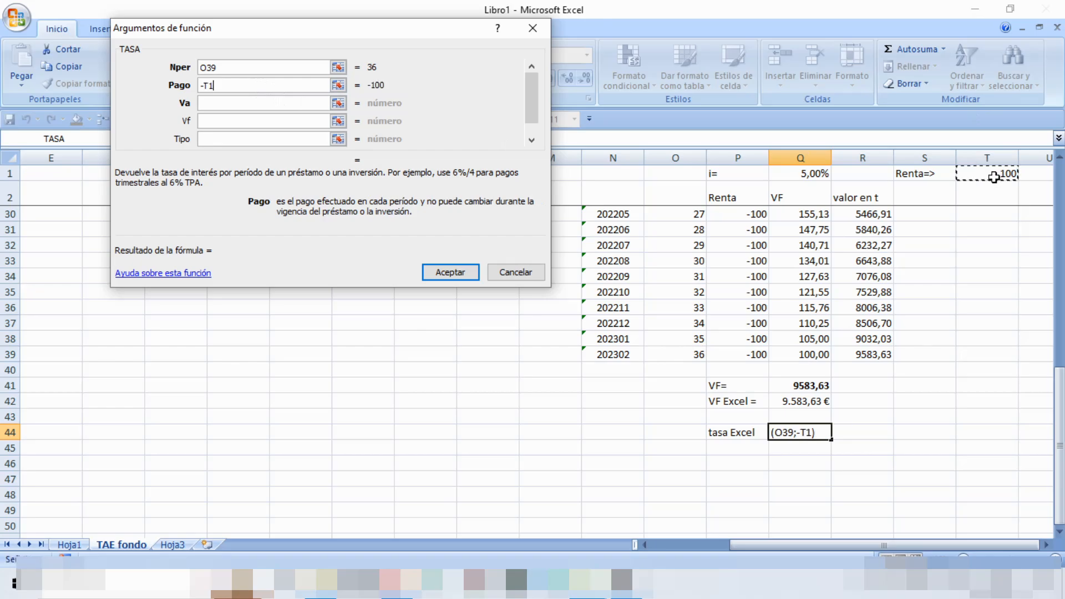
click(261, 106)
text(0)
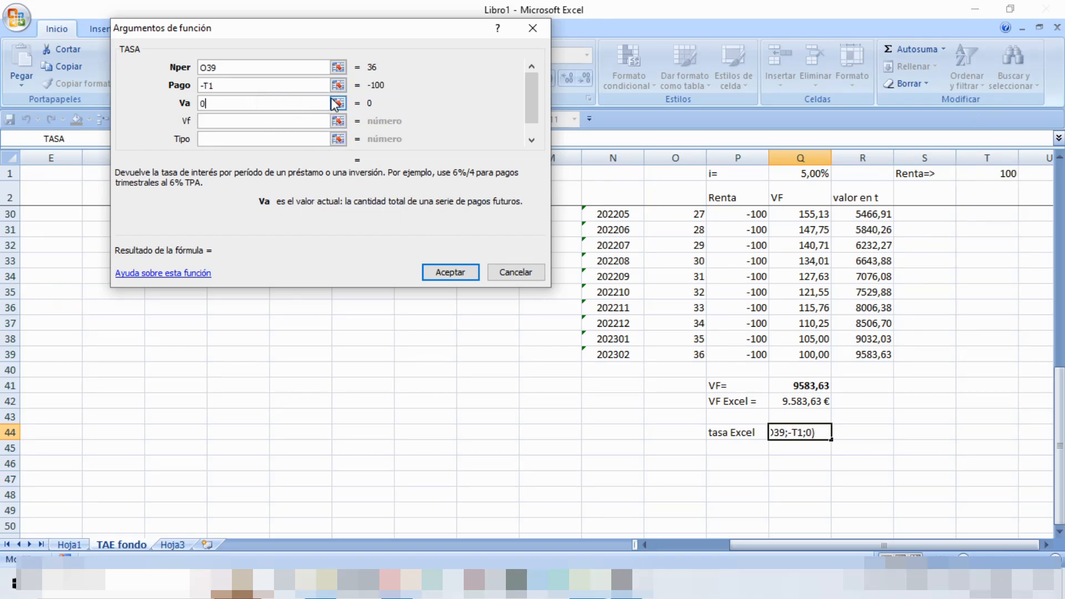
click(285, 122)
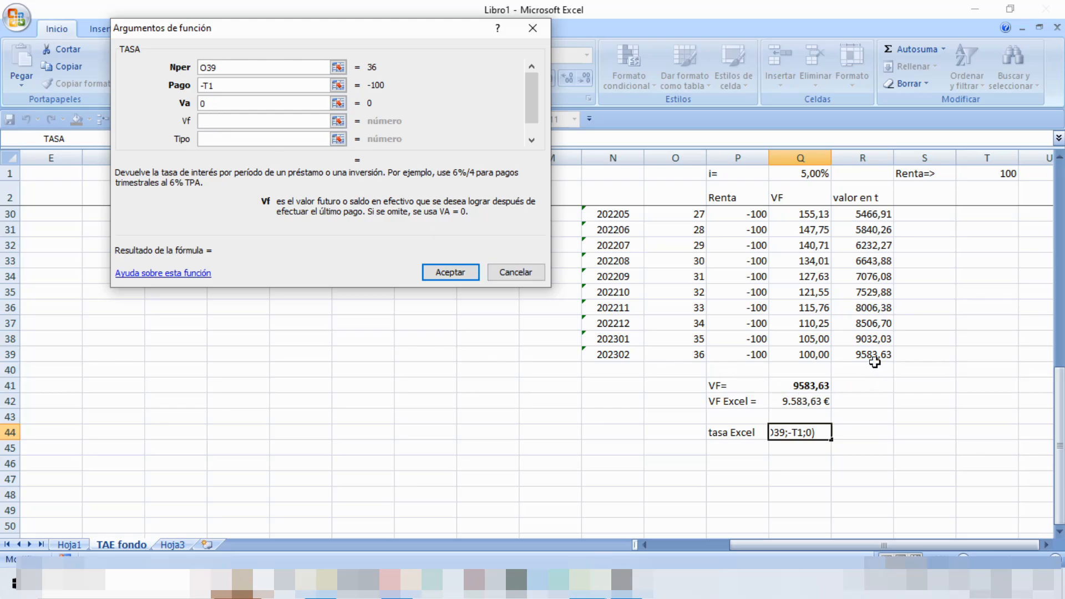
click(819, 387)
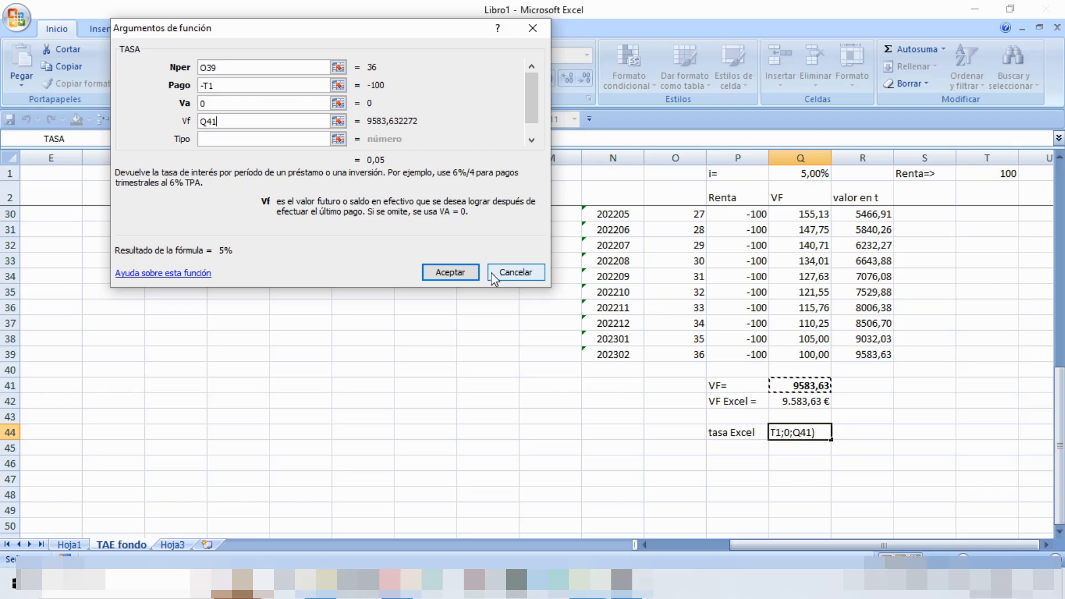
key(Return)
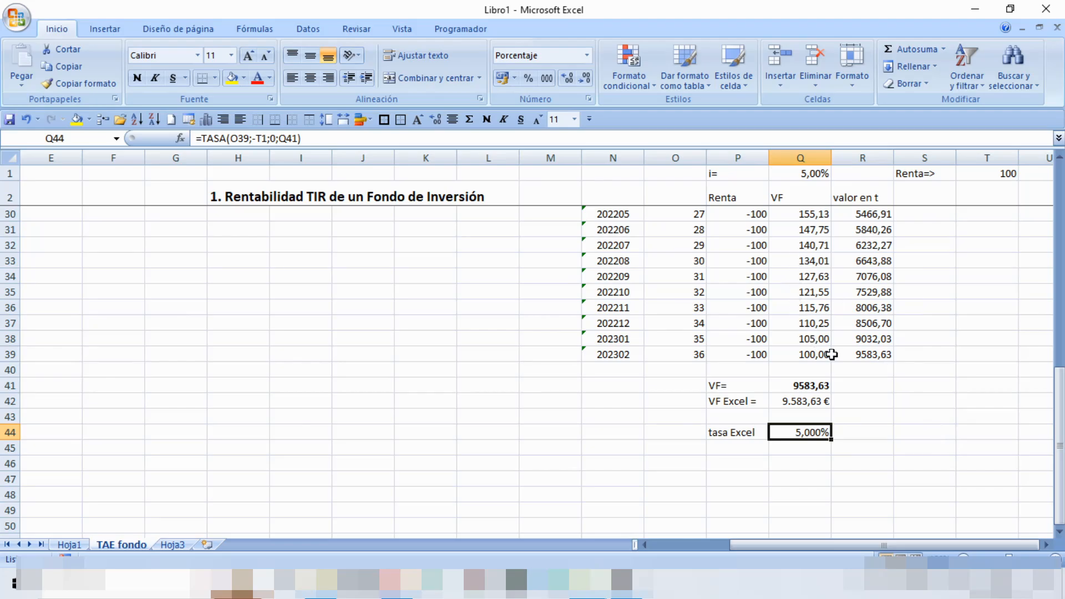
Examine the periodic payments in the Renta column from P4 down to the last period
click(1046, 545)
click(1046, 545)
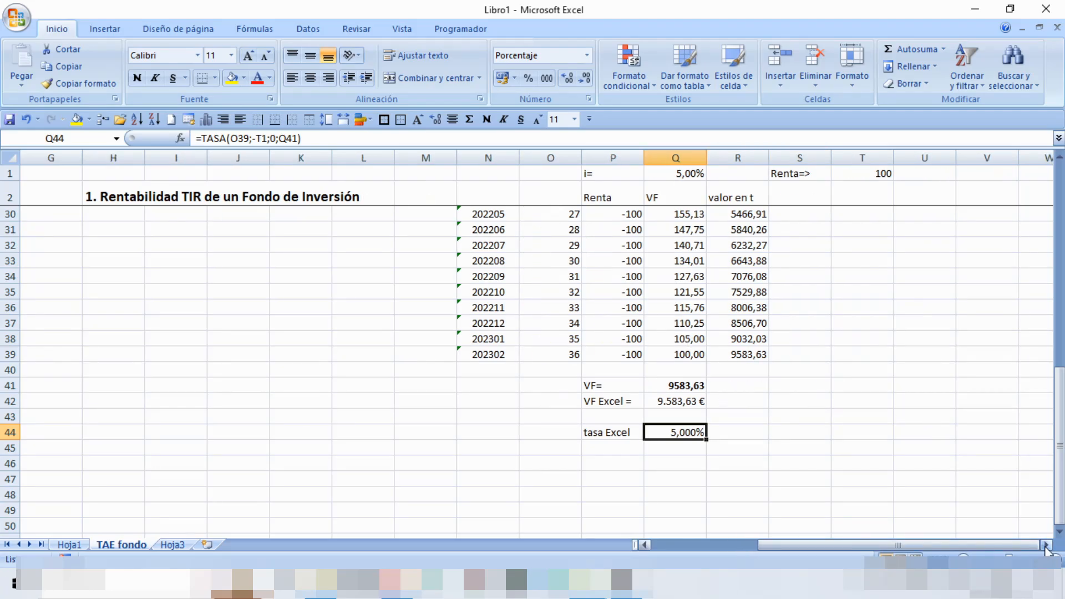
key(Return)
scroll(632, 312, up, 4)
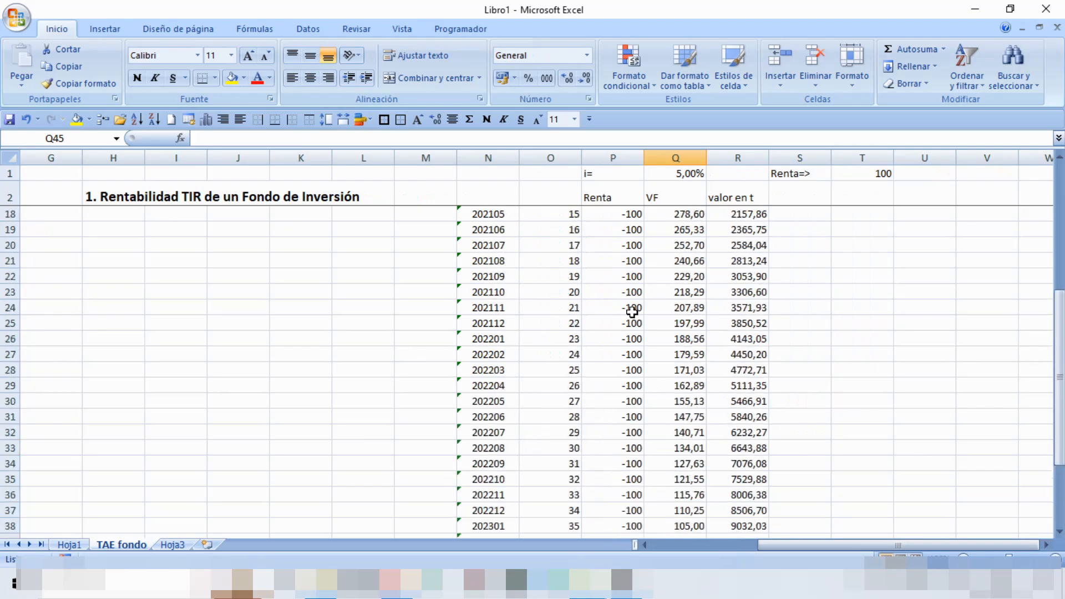
scroll(632, 312, up, 5)
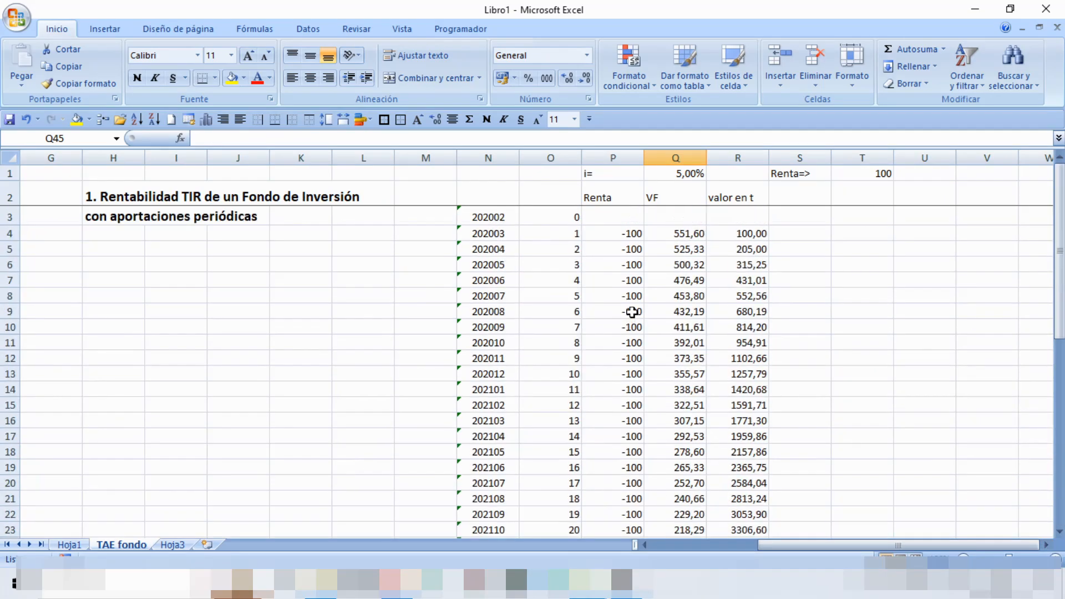
click(624, 238)
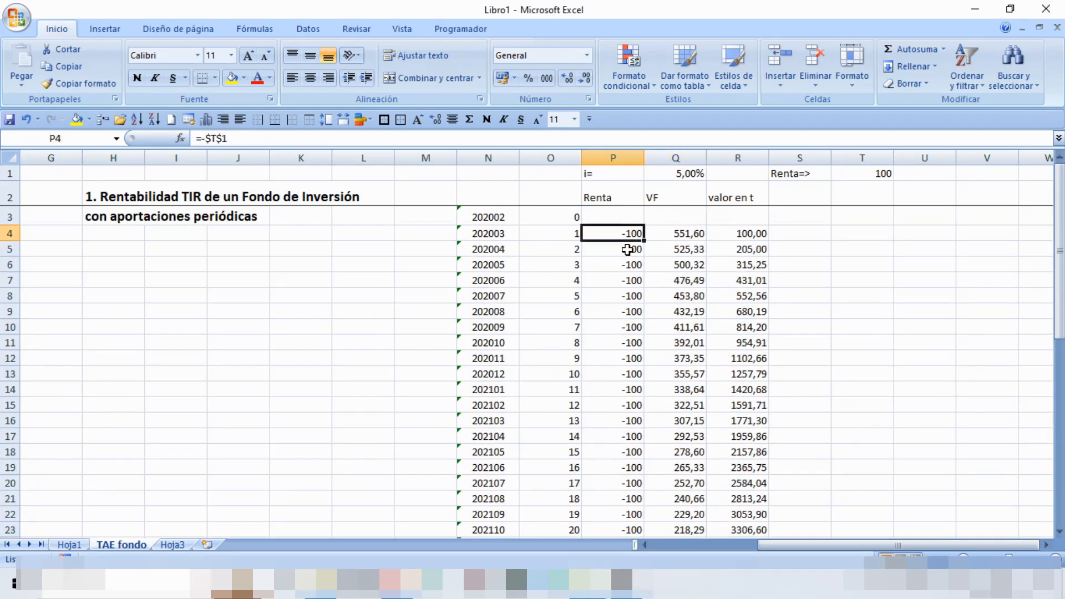
scroll(629, 305, down, 3)
scroll(630, 305, down, 4)
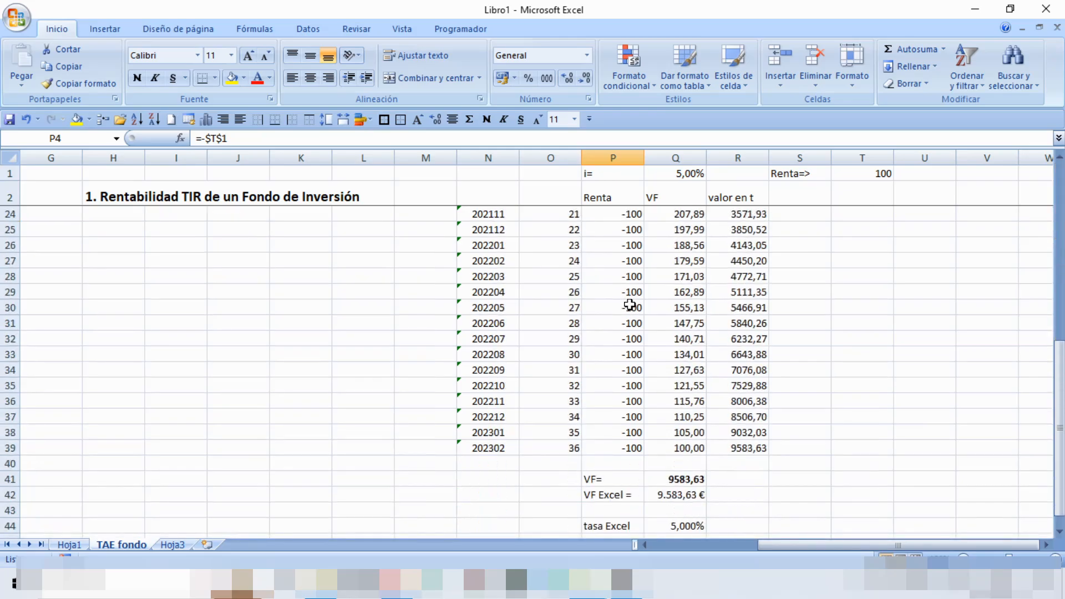
Add the final accumulated value R39 to the last payment in P39, making its formula =-$T$1+R39
click(625, 449)
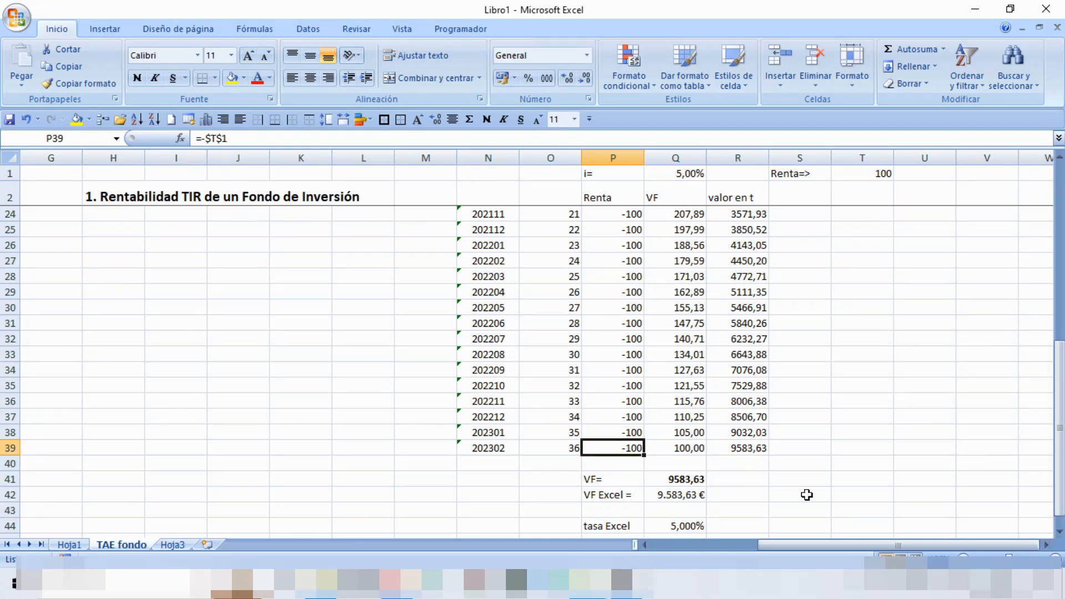
key(F2)
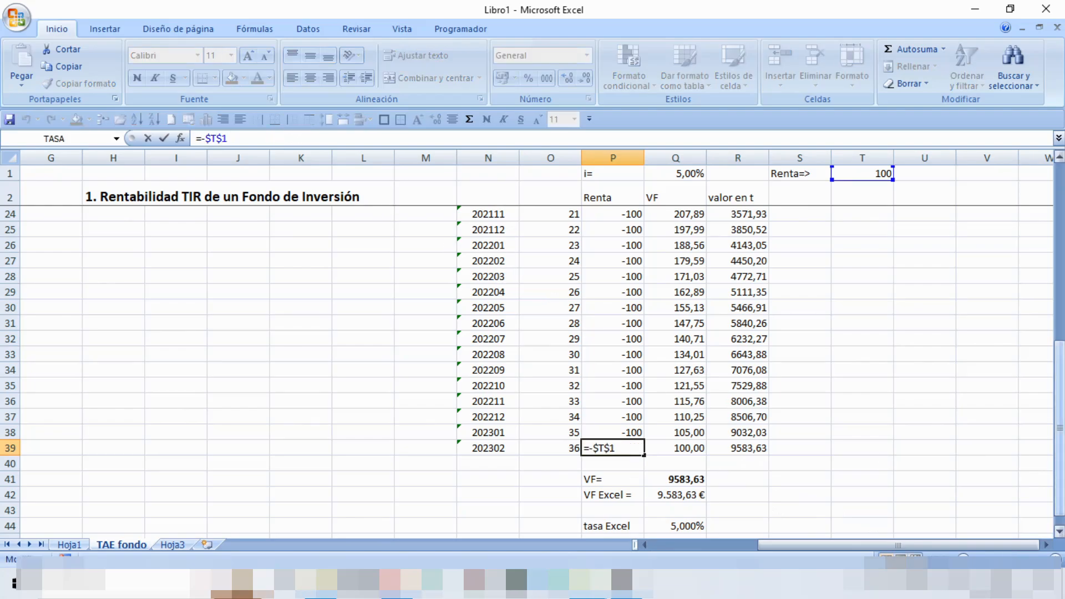
text(+)
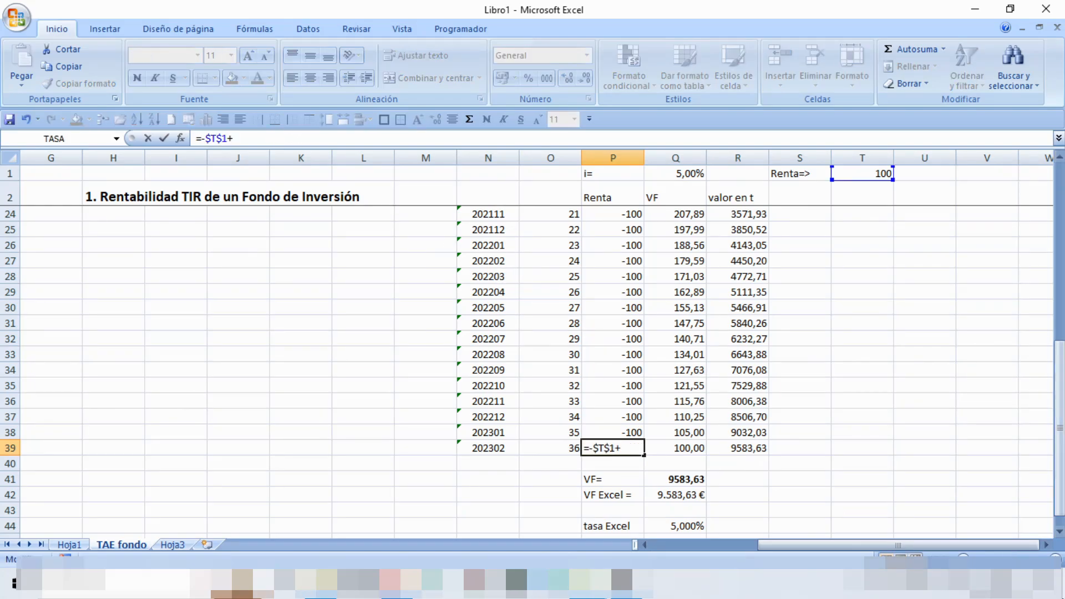
click(755, 449)
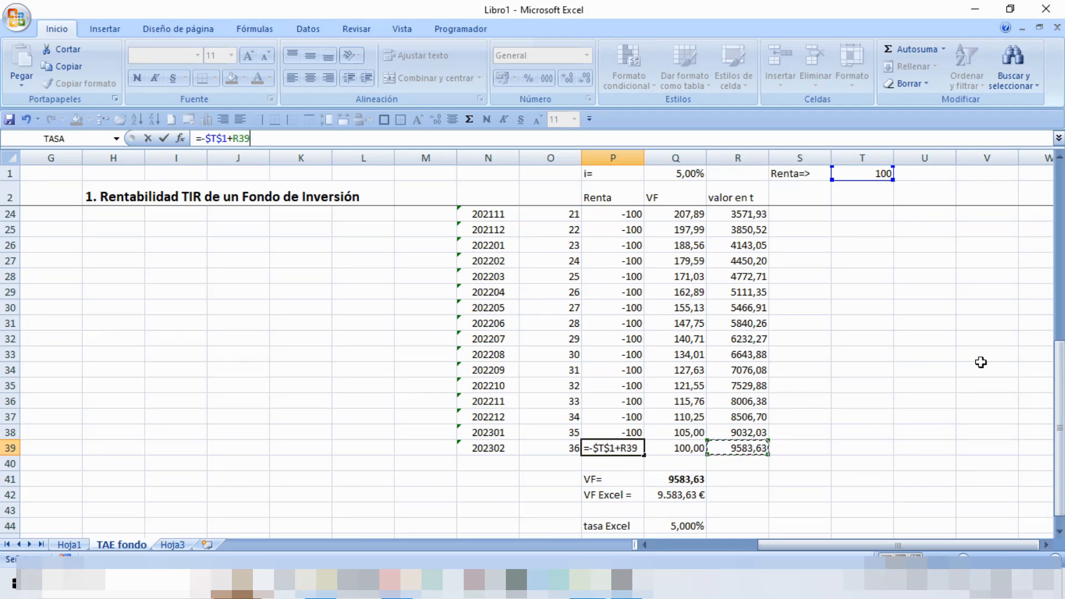
key(Return)
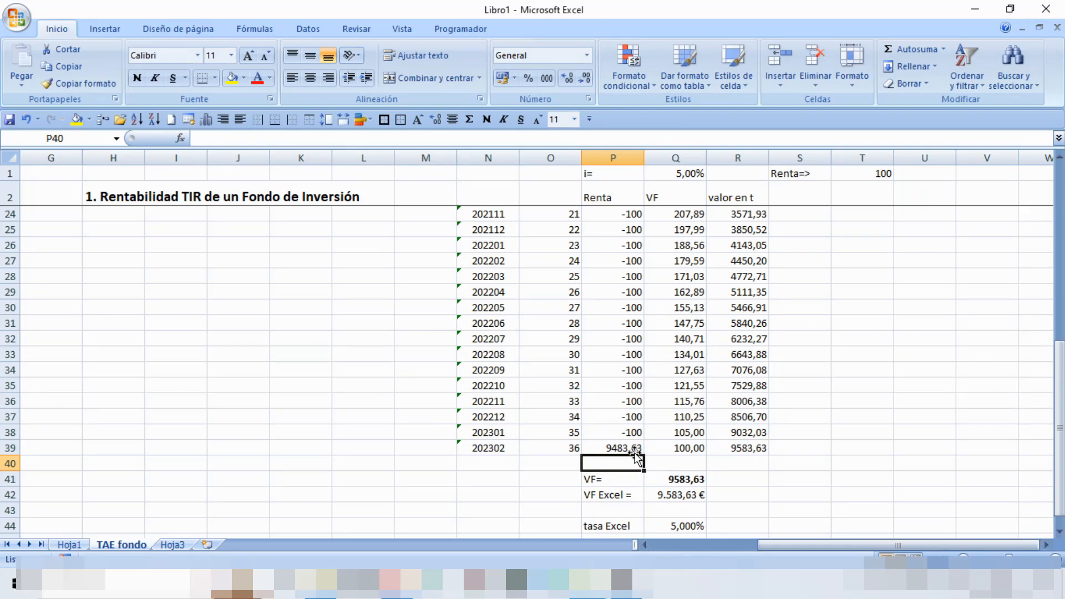
Review the complete cash flow series in the Renta column, P4:P39
scroll(636, 400, up, 7)
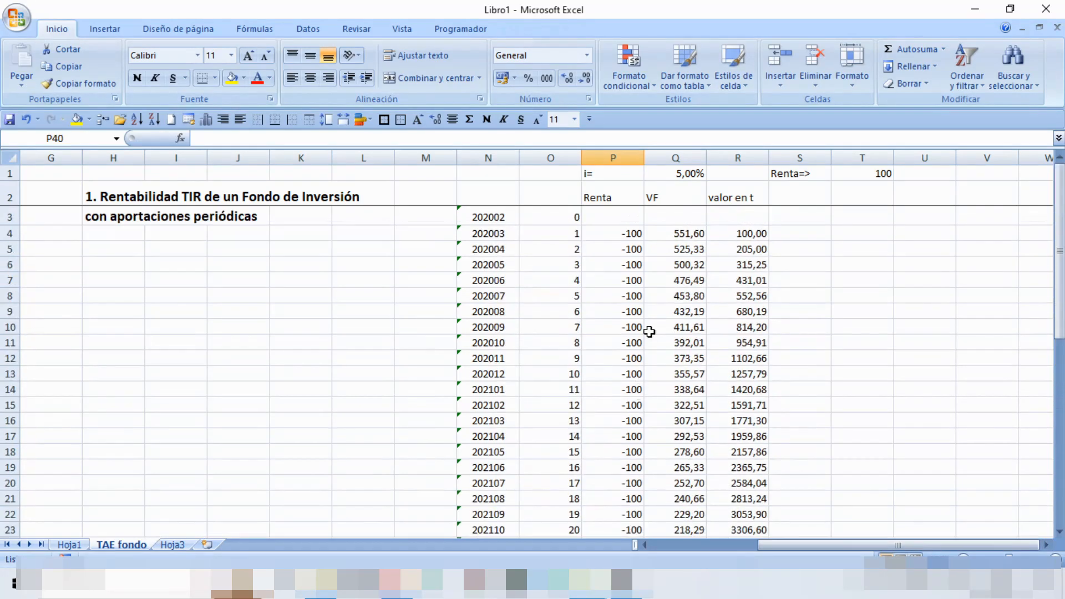
drag(635, 234, 620, 511)
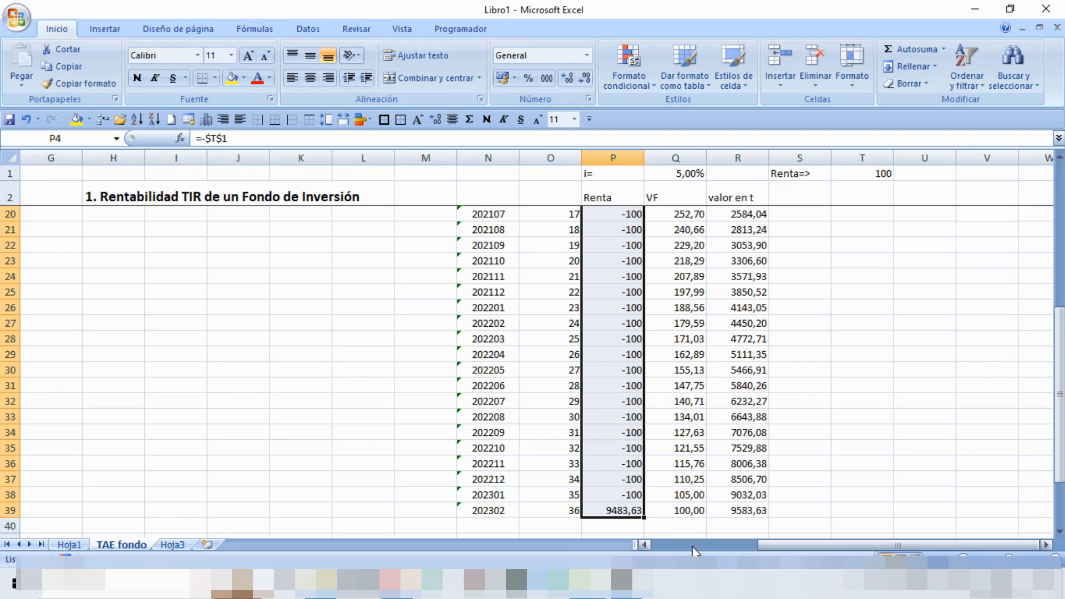
click(835, 388)
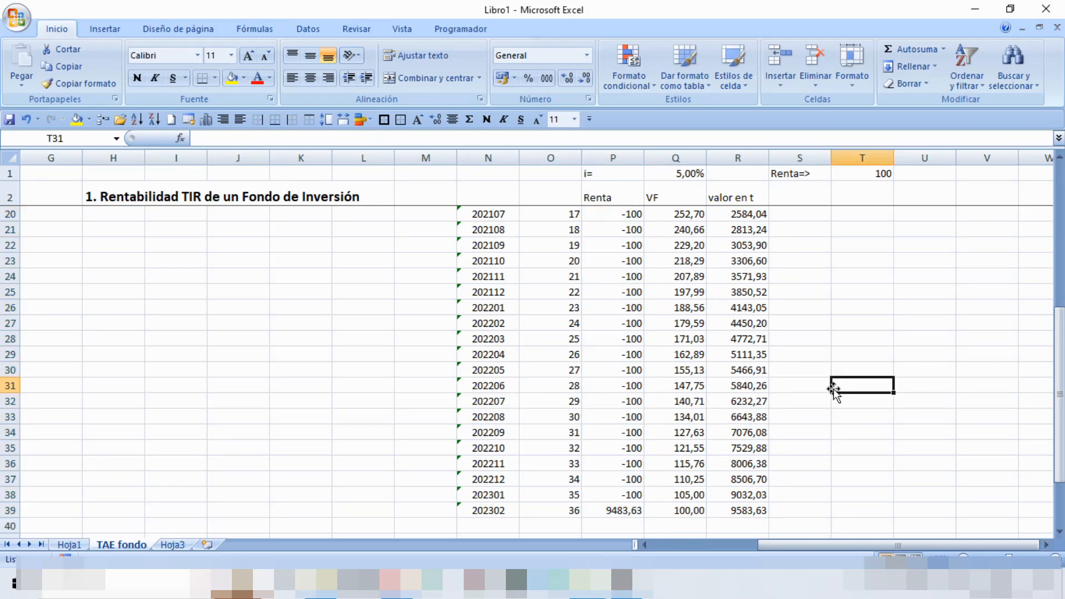
Label P45, below the "tasa Excel" row, as "TIR" and insert the financial function TIR into Q45
scroll(833, 405, down, 4)
click(668, 415)
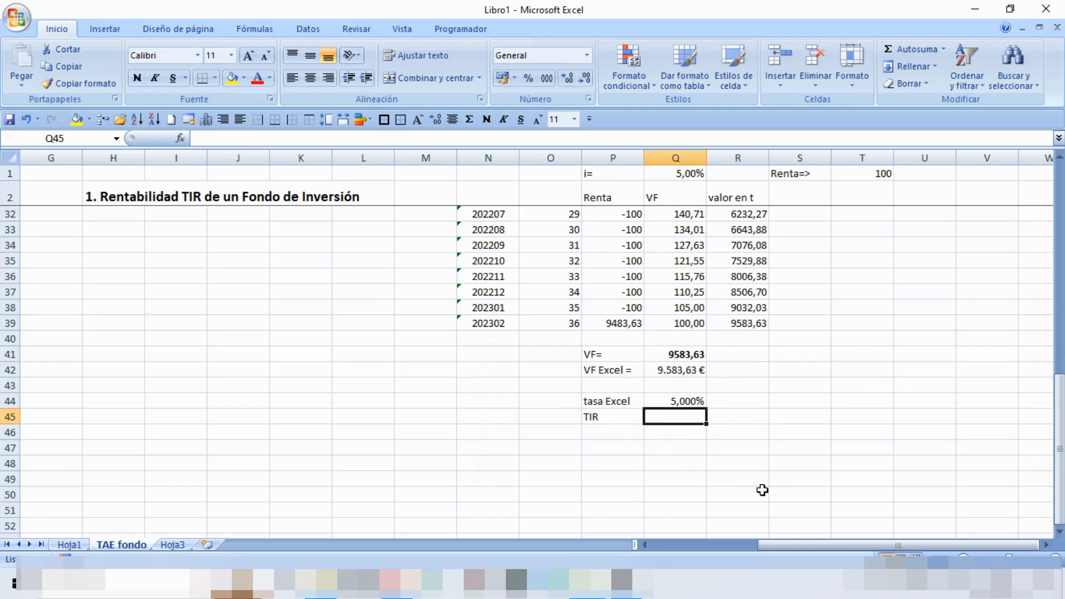
text(=)
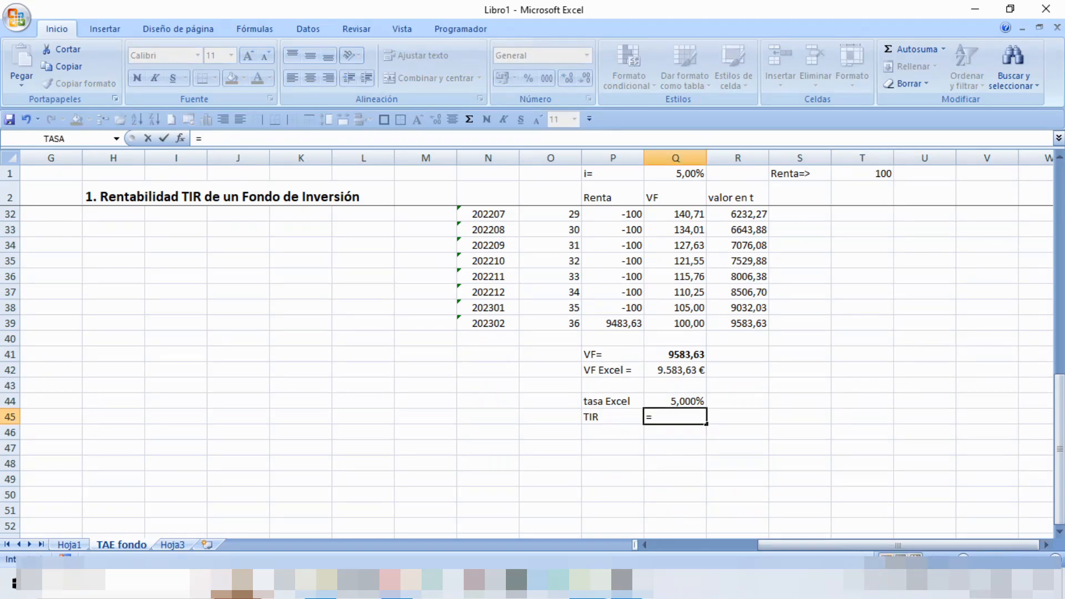
click(180, 138)
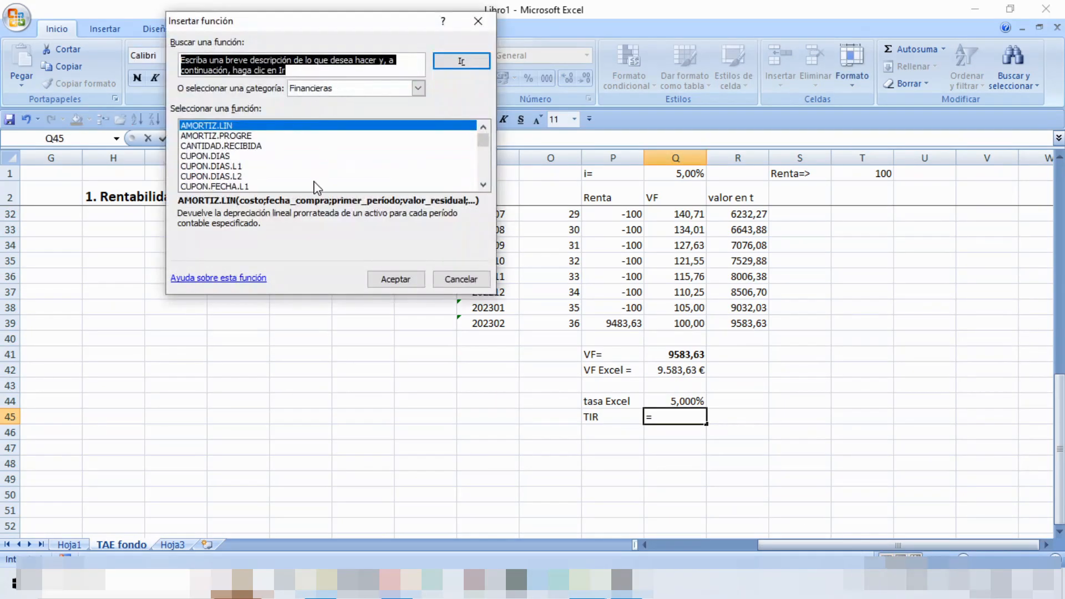
scroll(328, 181, down, 14)
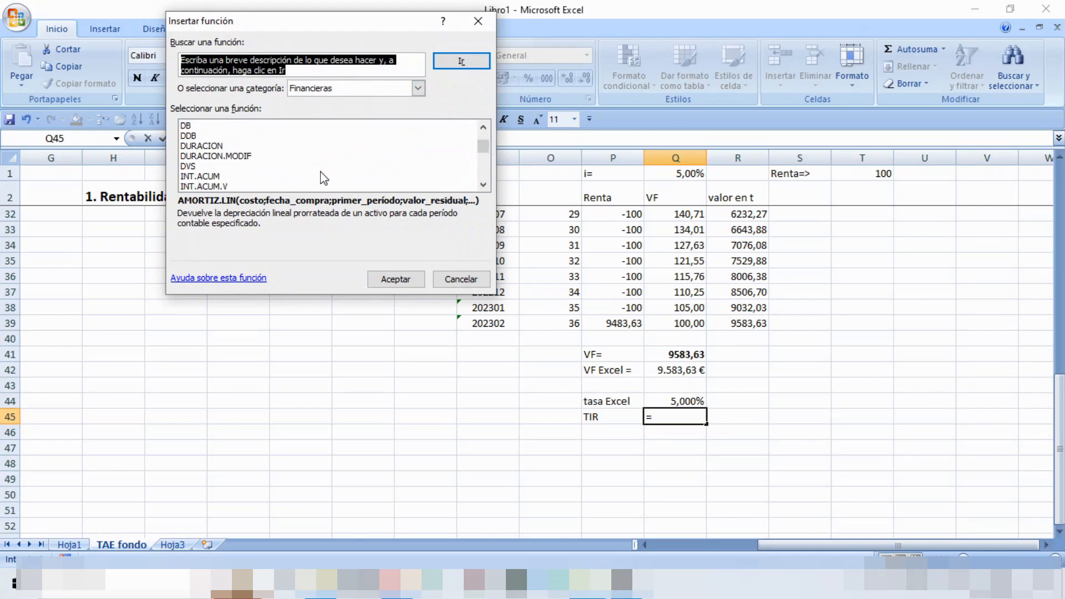
click(321, 186)
click(396, 279)
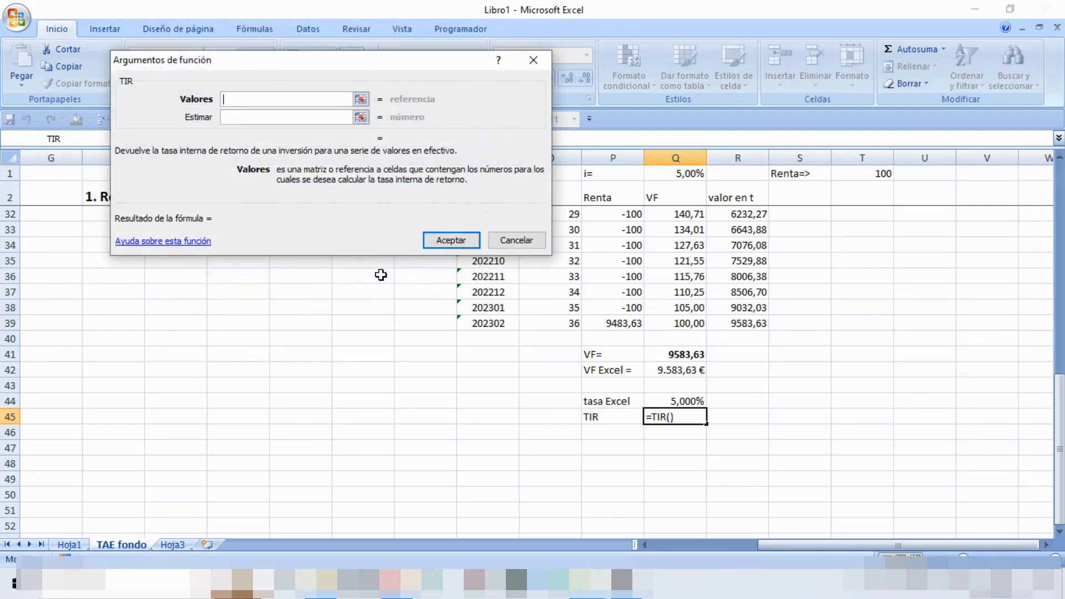
Use P4:P39 as the TIR function's values, accept it, and format Q45 as a percentage with three decimals
click(361, 99)
scroll(614, 218, up, 10)
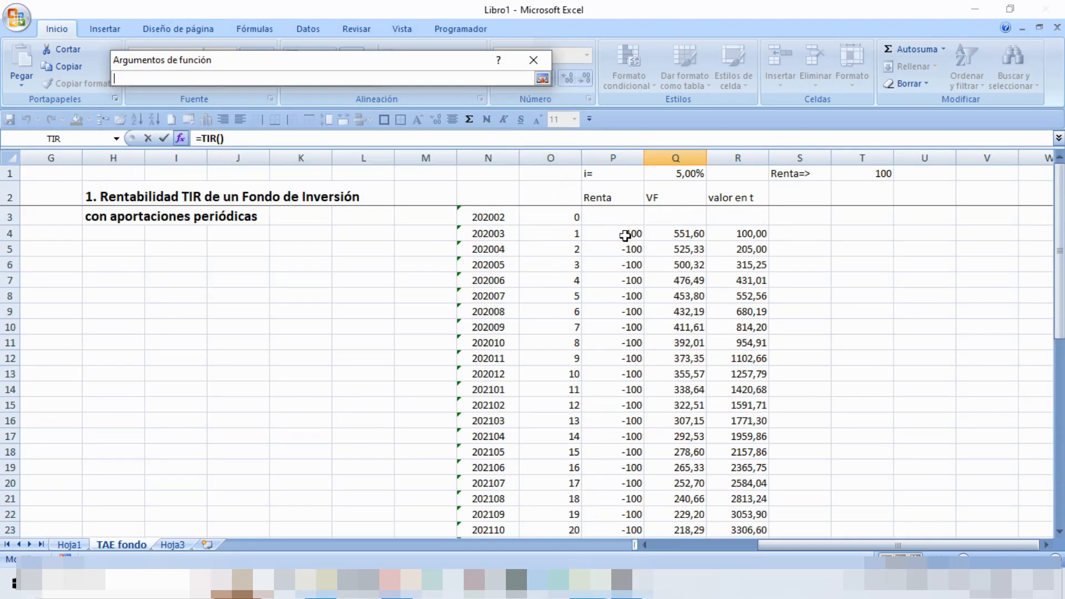
drag(624, 236, 637, 508)
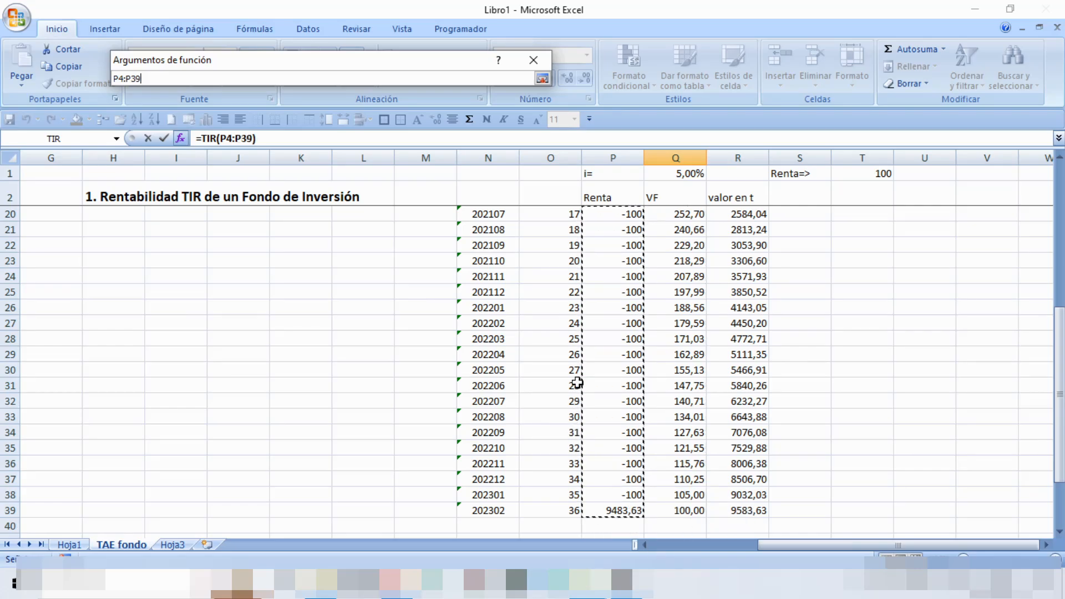
key(Return)
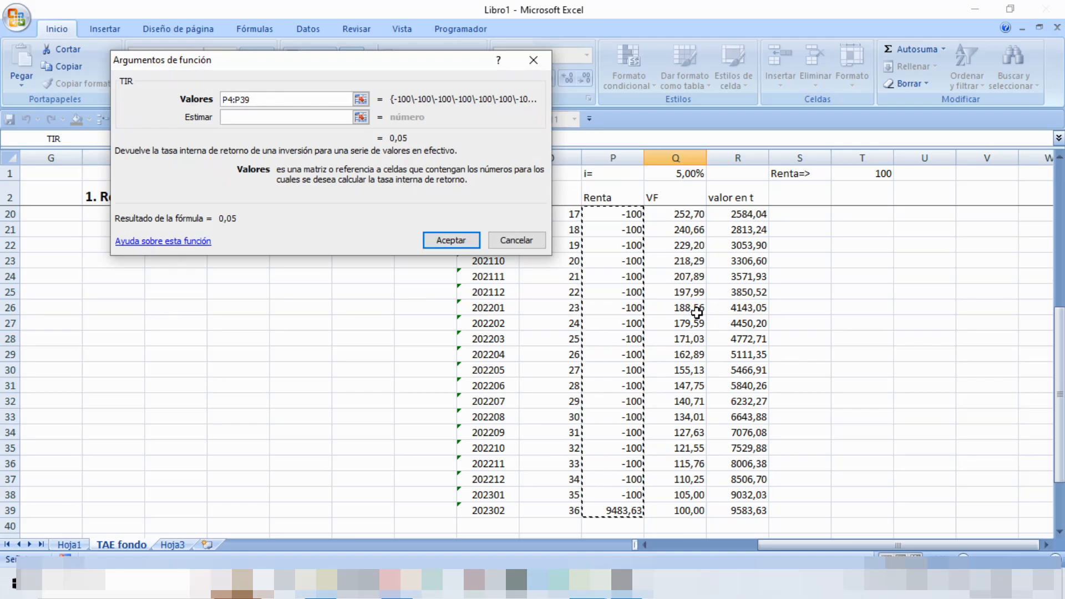
click(465, 241)
scroll(771, 383, down, 2)
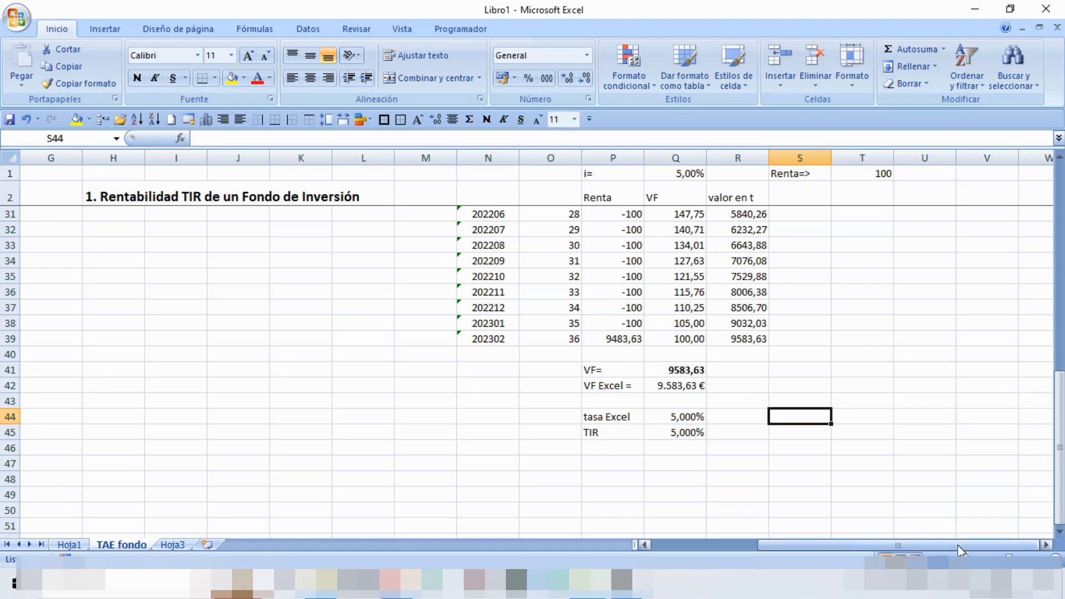
drag(958, 546, 958, 545)
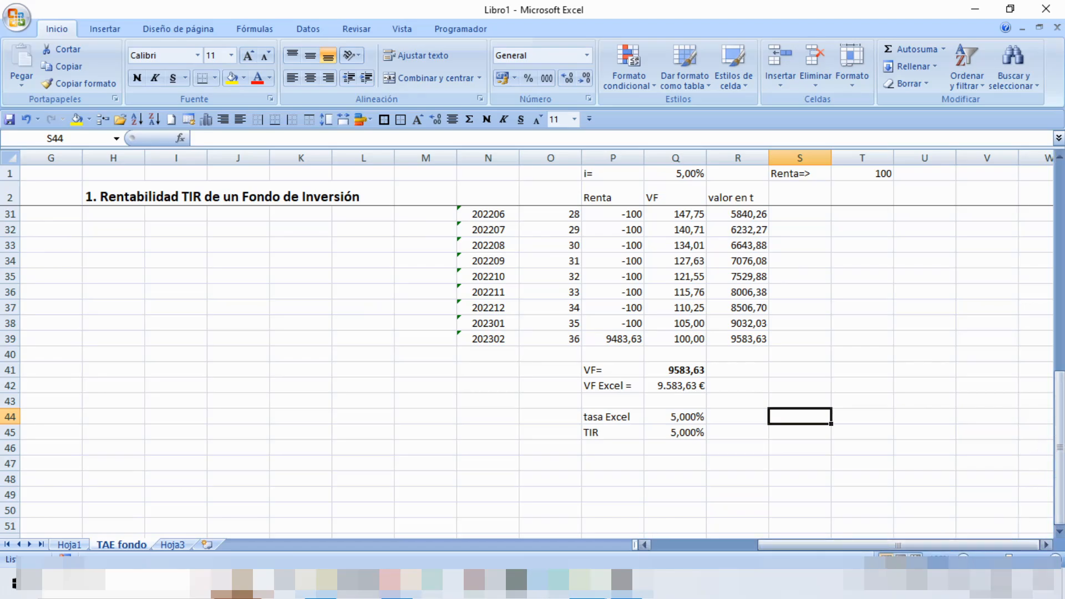
Label T7 as "Vf =" and link U7 to the final accumulated value with =R39
click(1047, 545)
click(1048, 545)
scroll(691, 290, up, 9)
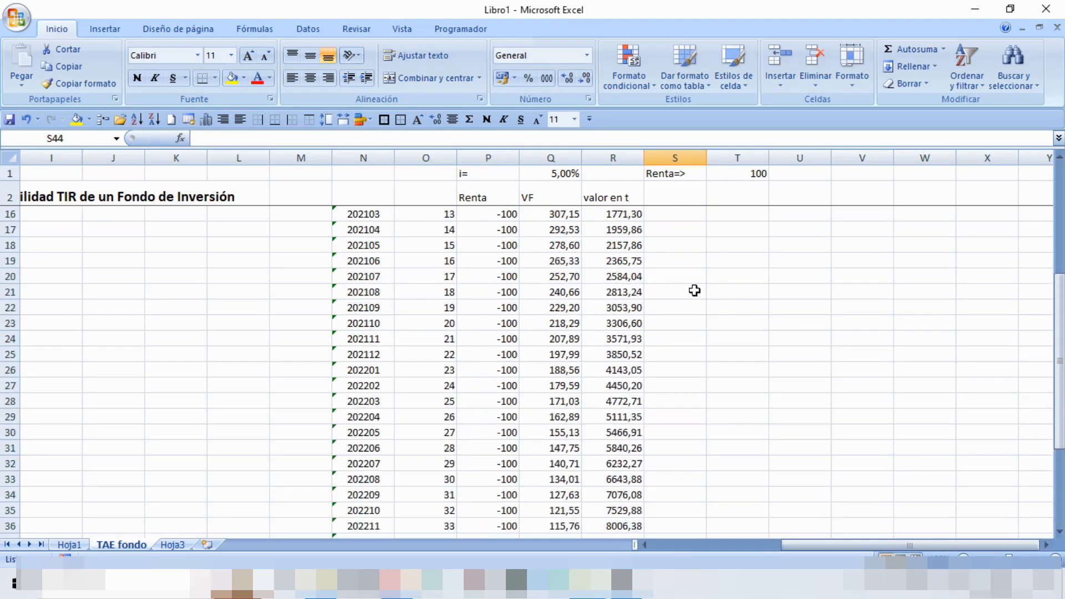
scroll(695, 290, up, 1)
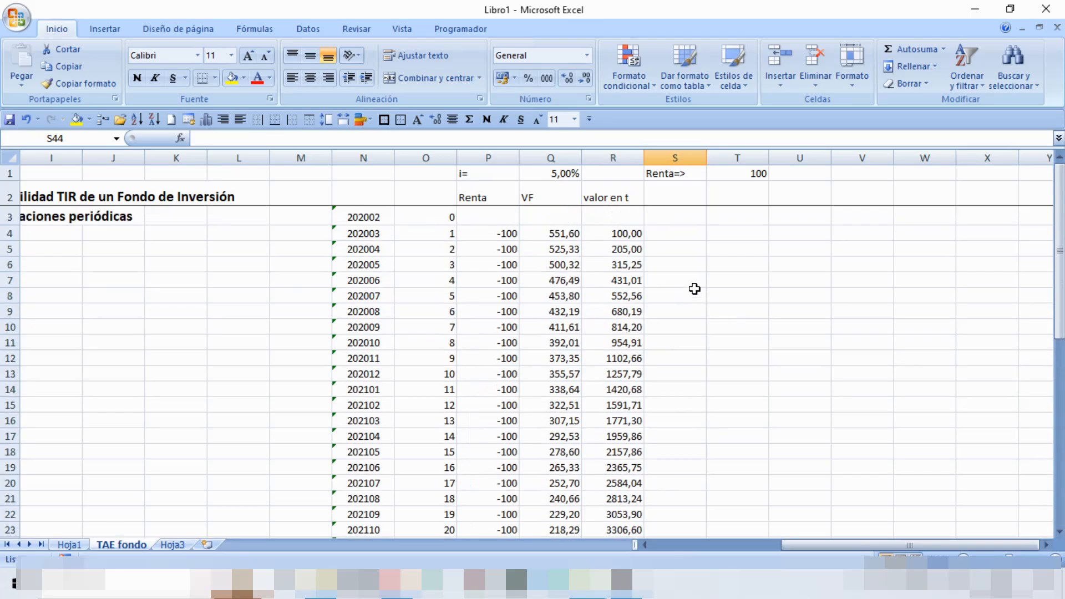
click(742, 279)
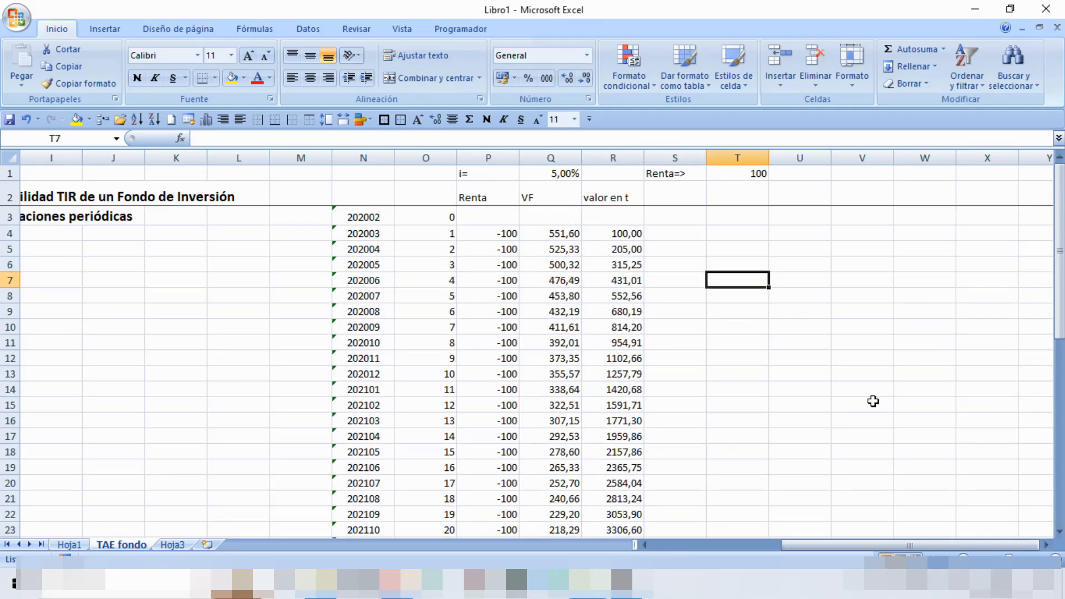
text(Vf)
click(797, 281)
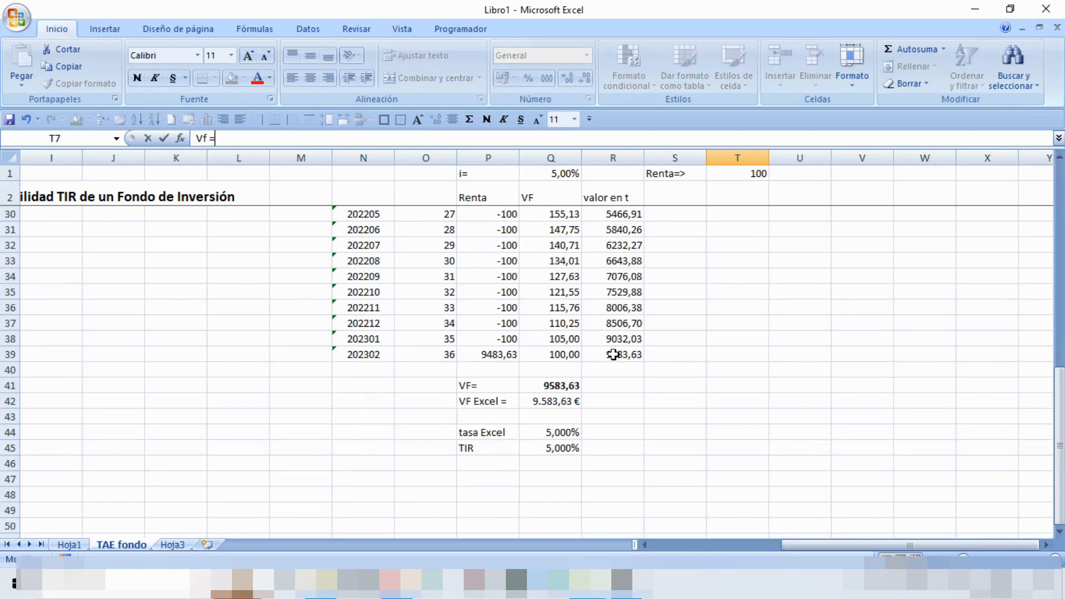
click(613, 354)
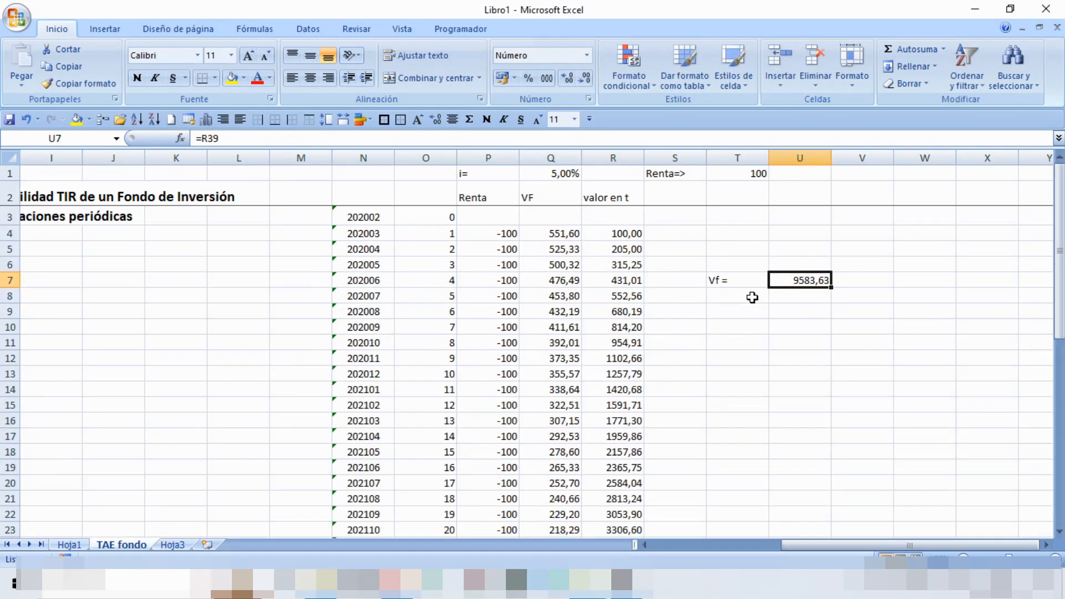
Label T8 as "i" and enter a trial rate of 0,10 in U8, formatted as a percentage with two decimals
click(753, 298)
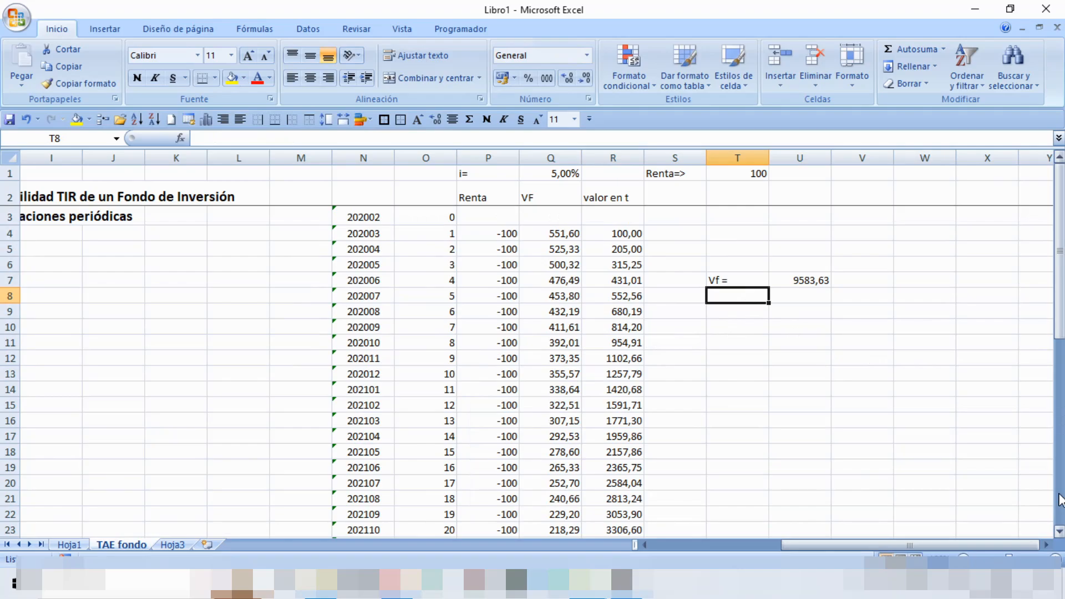
text(i)
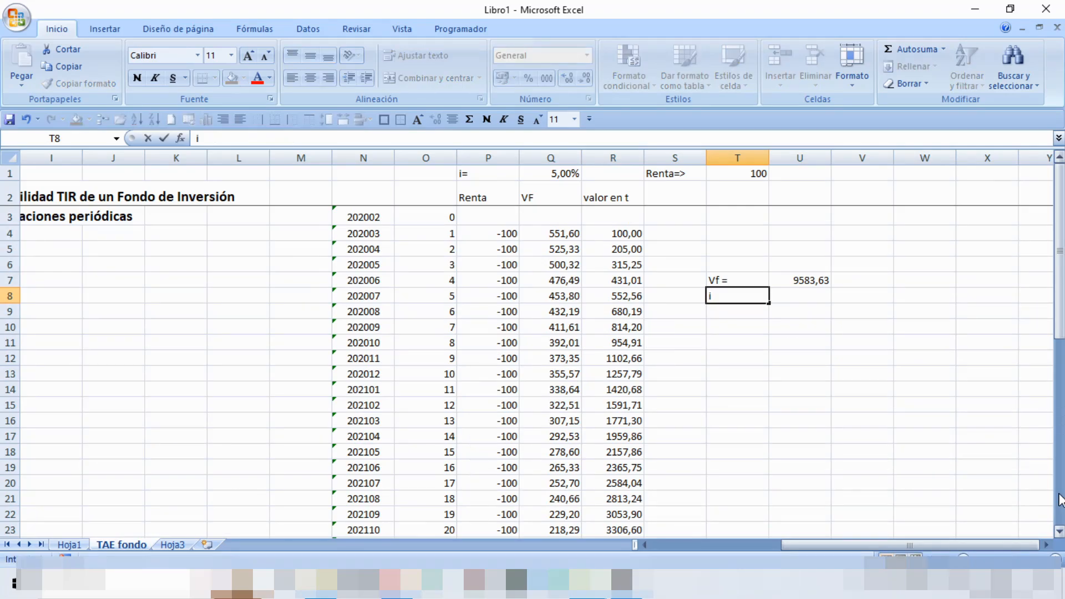
key(Tab)
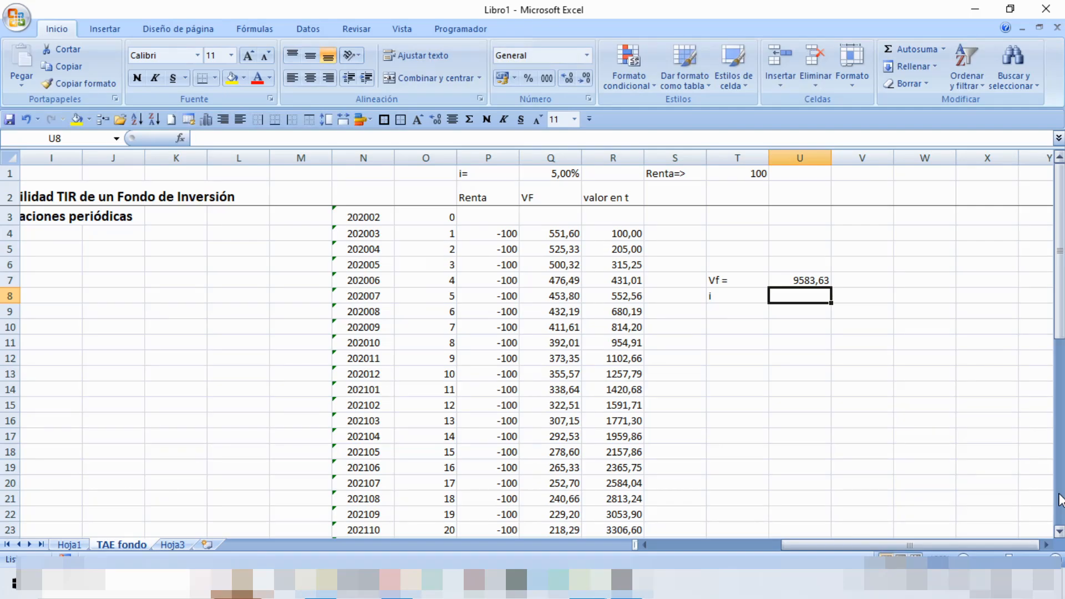
text(10)
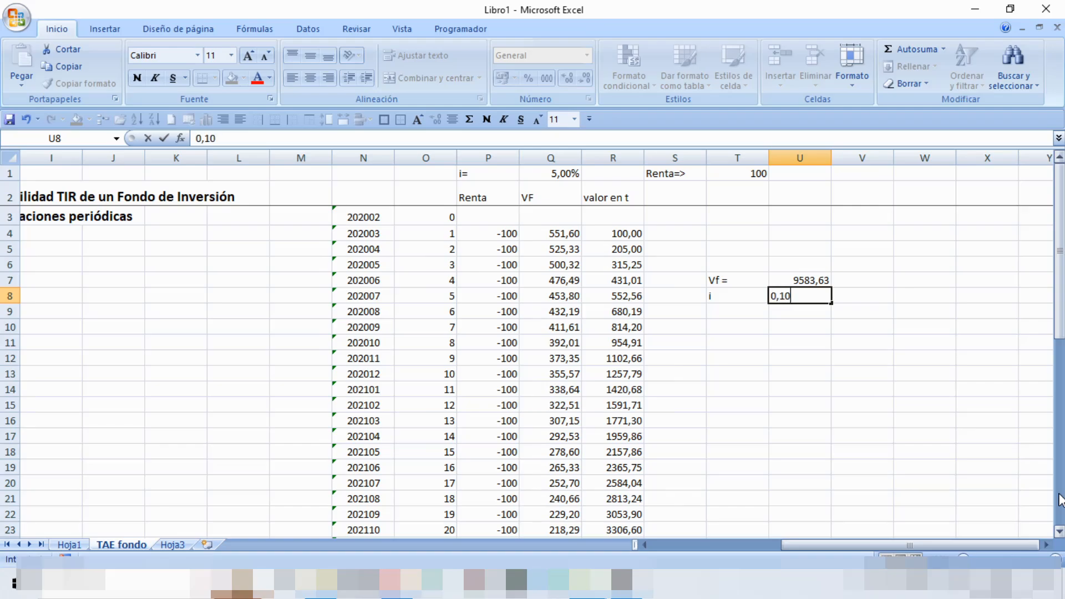
key(Return)
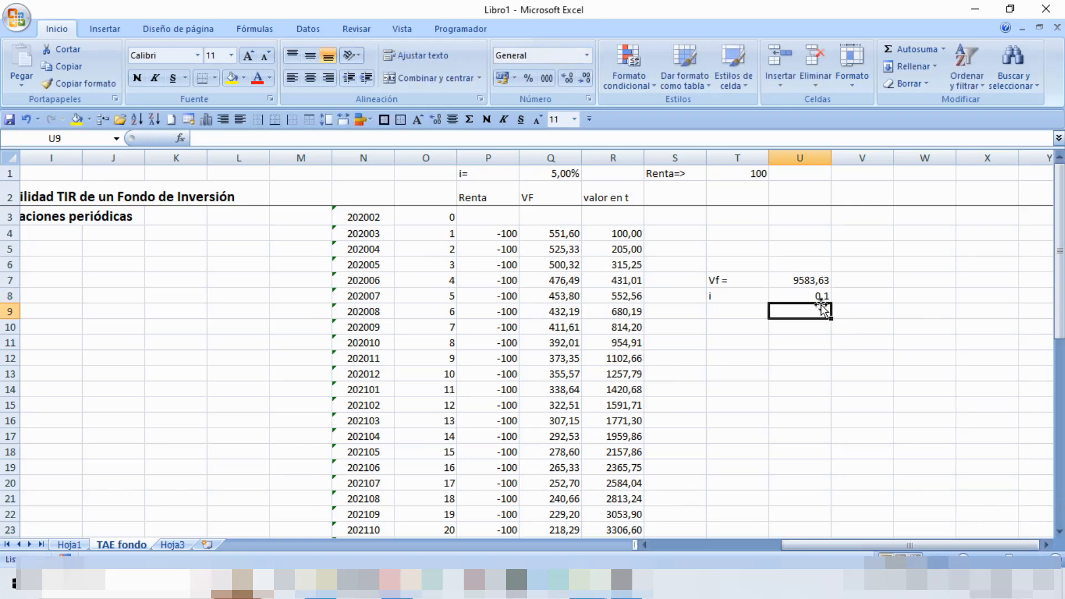
right_click(808, 293)
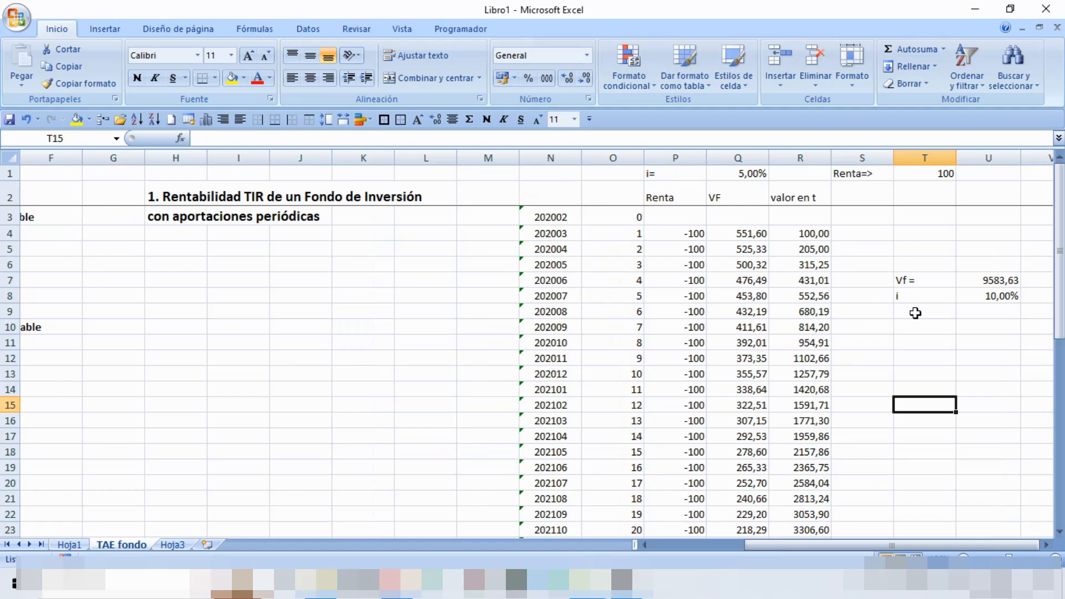
Label T9, below the trial rate, as "VF 1 €"
click(913, 311)
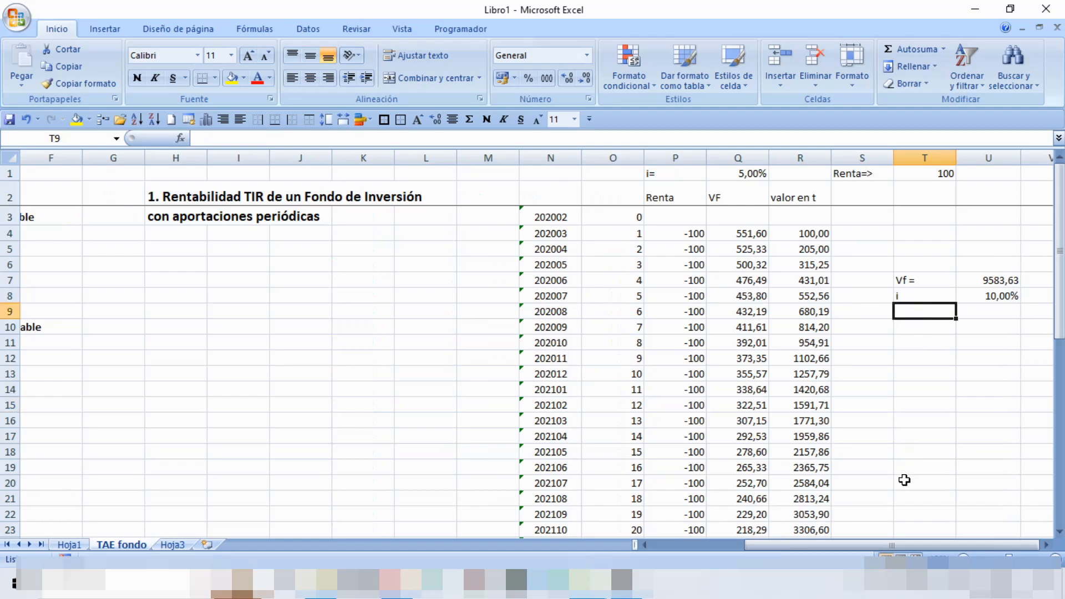
text(VF 1 €)
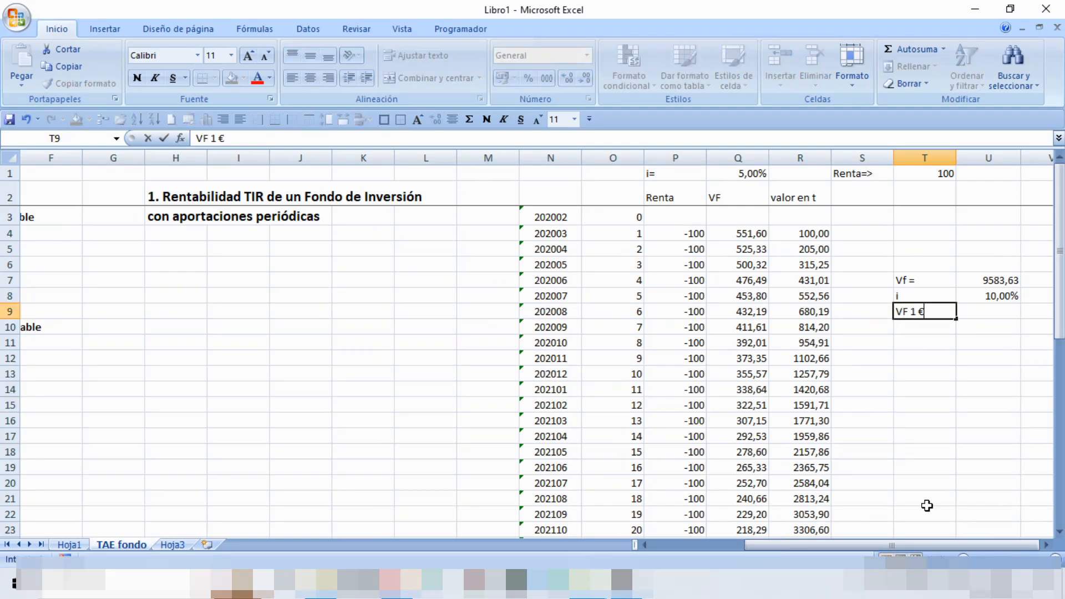
key(Tab)
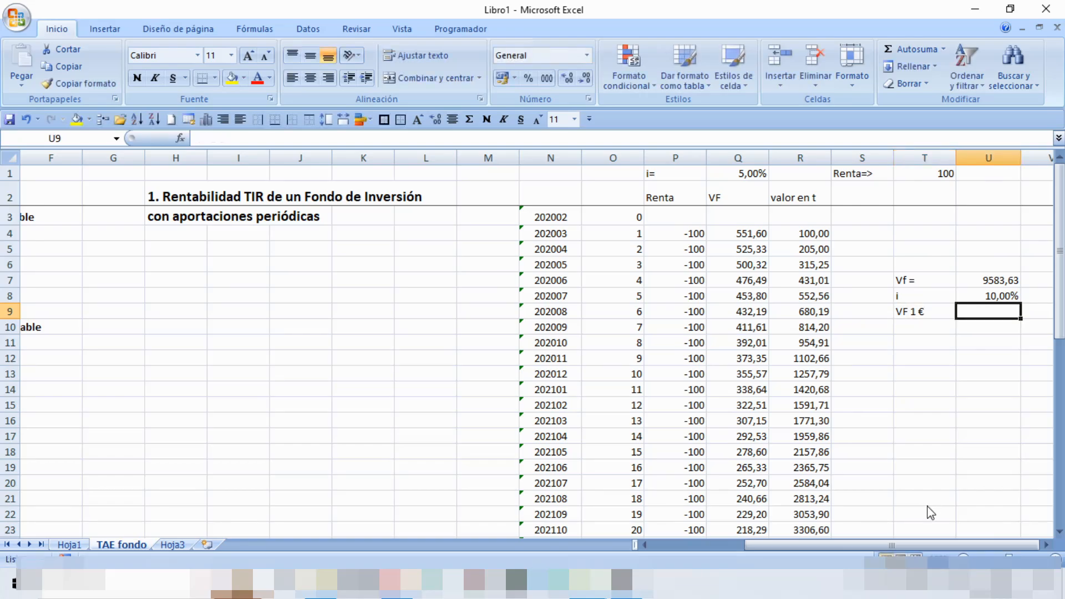
Calculate the future value of a 1 € annuity over 36 periods in U9 with =((1+U8)^36-1)/U8
text(()
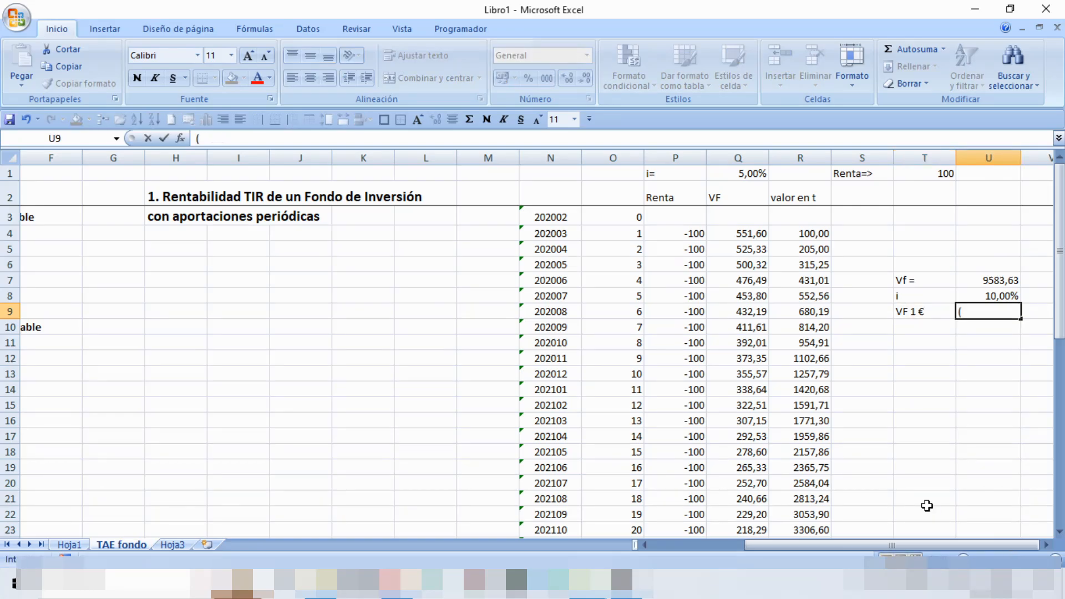
text((1+)
click(974, 309)
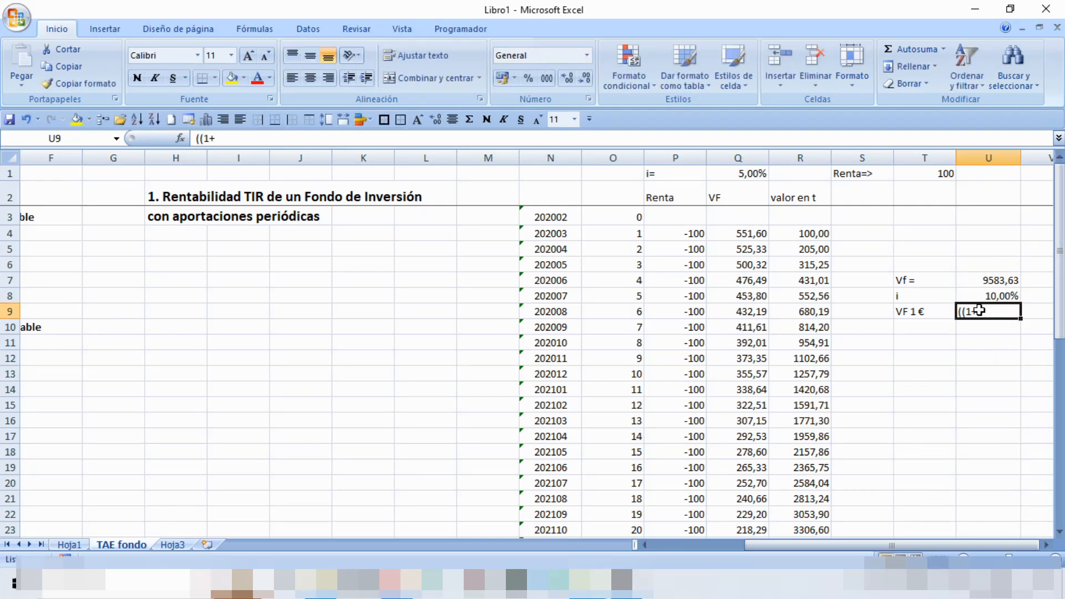
key(Delete)
text(=()
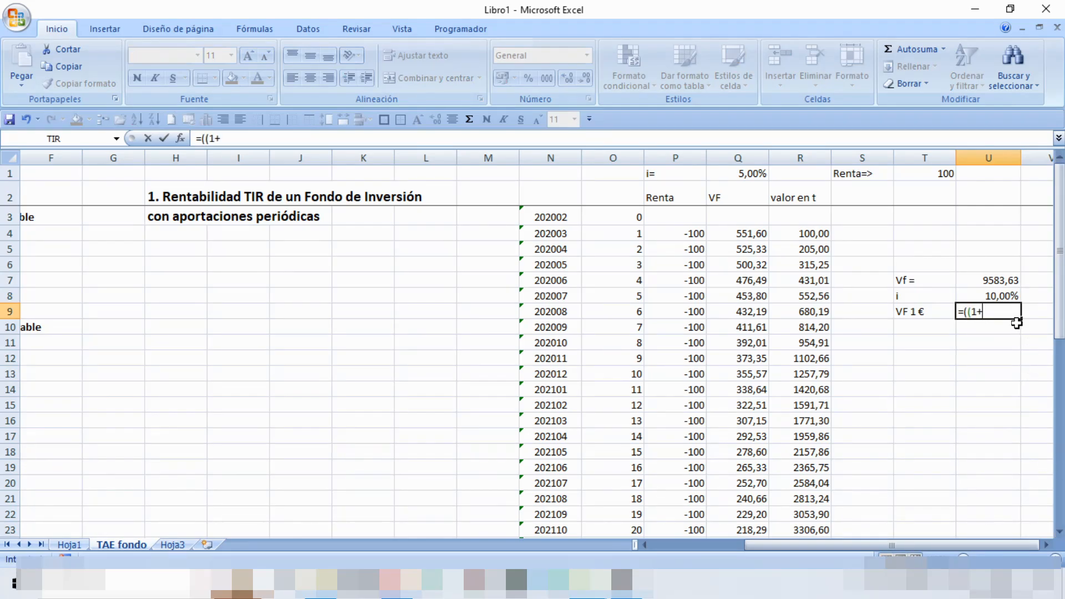
click(1006, 298)
text()^36-1)/)
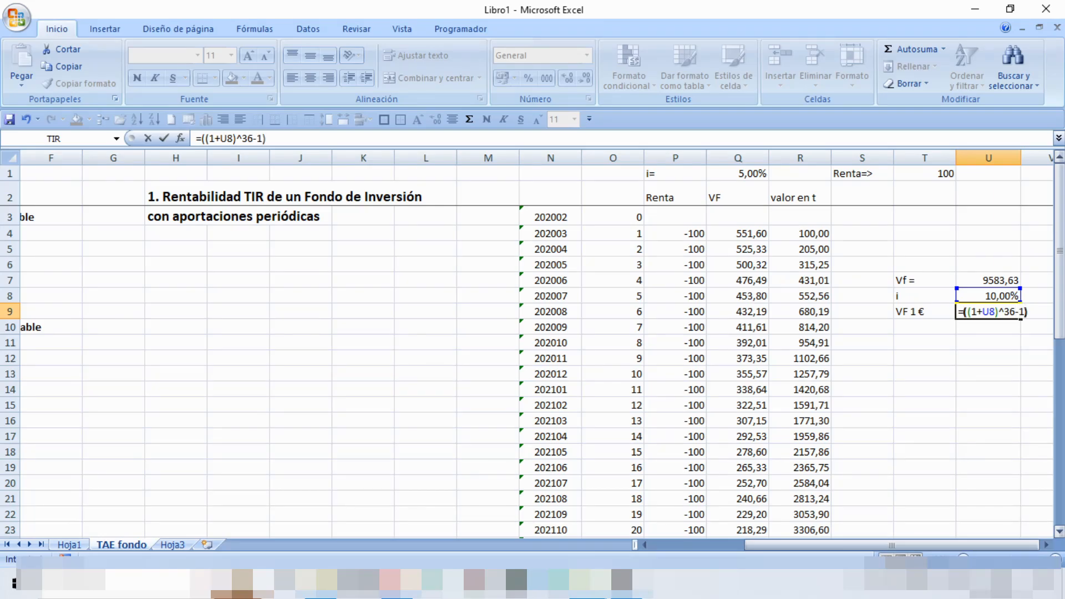
click(999, 296)
key(Return)
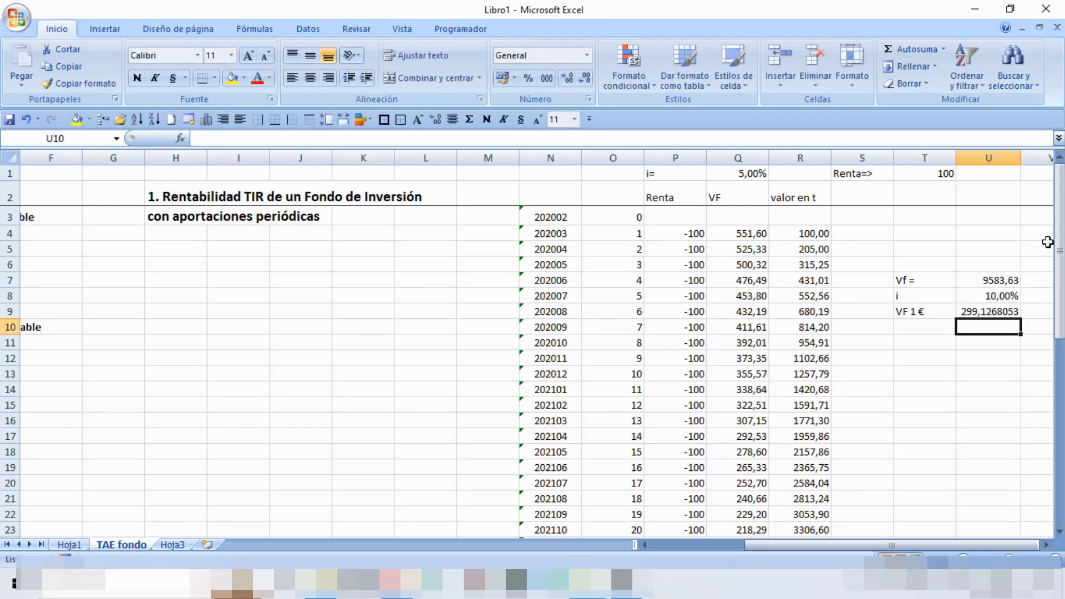
click(994, 312)
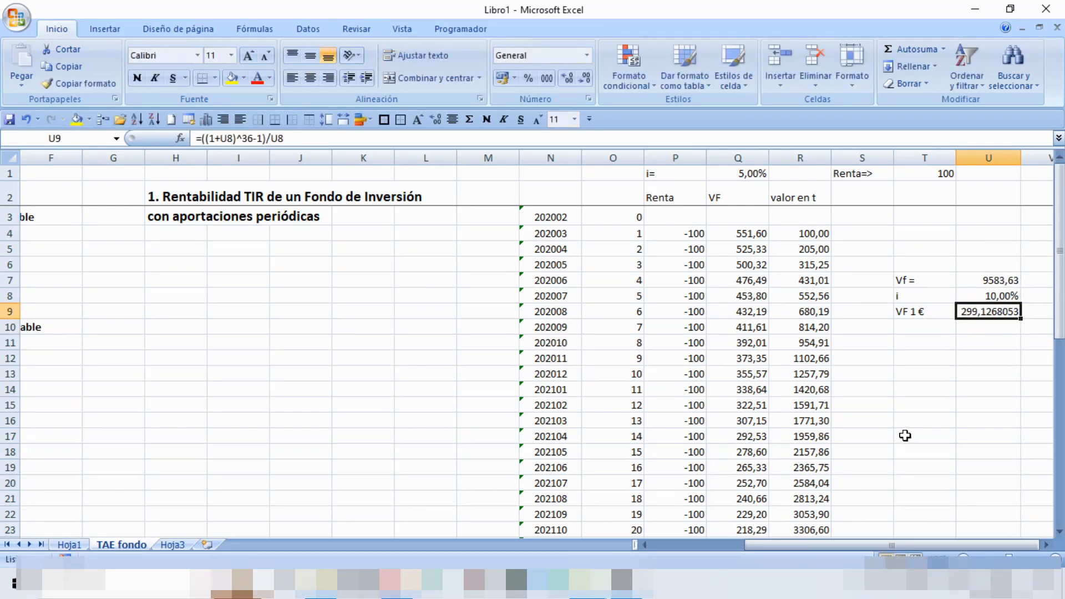
Label T10 as "VF 100€" and multiply the payment by the unit future value in U10 with =T1*U9
click(912, 324)
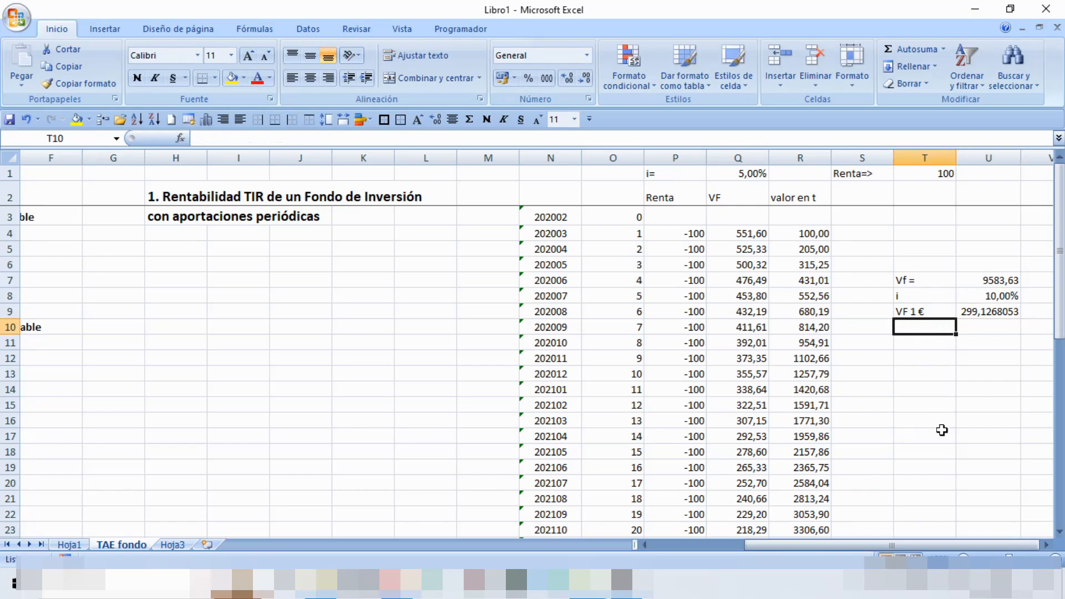
text(V)
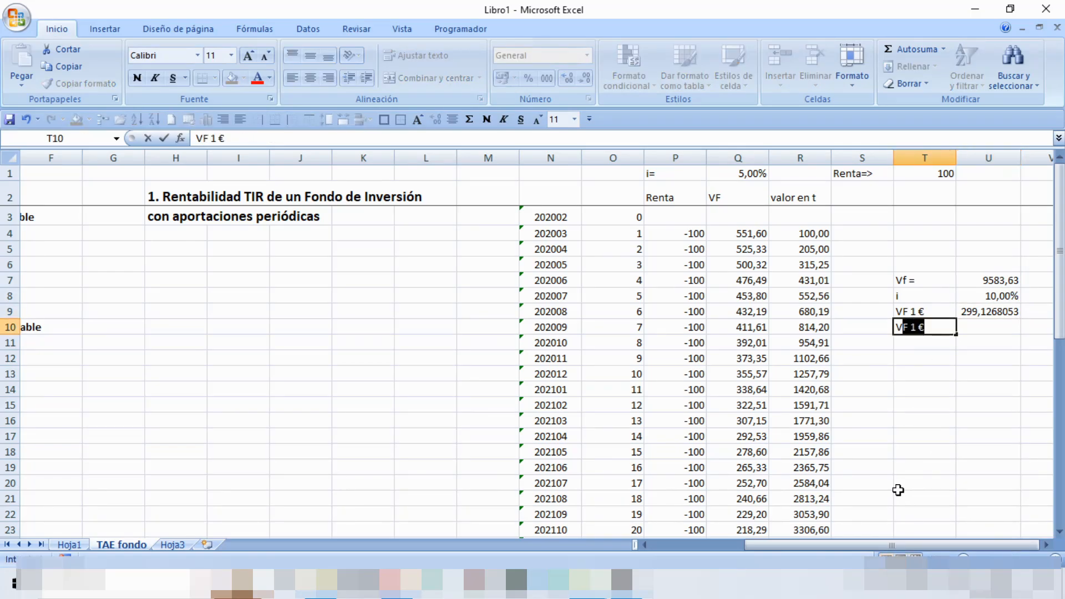
text(F 100€)
key(Tab)
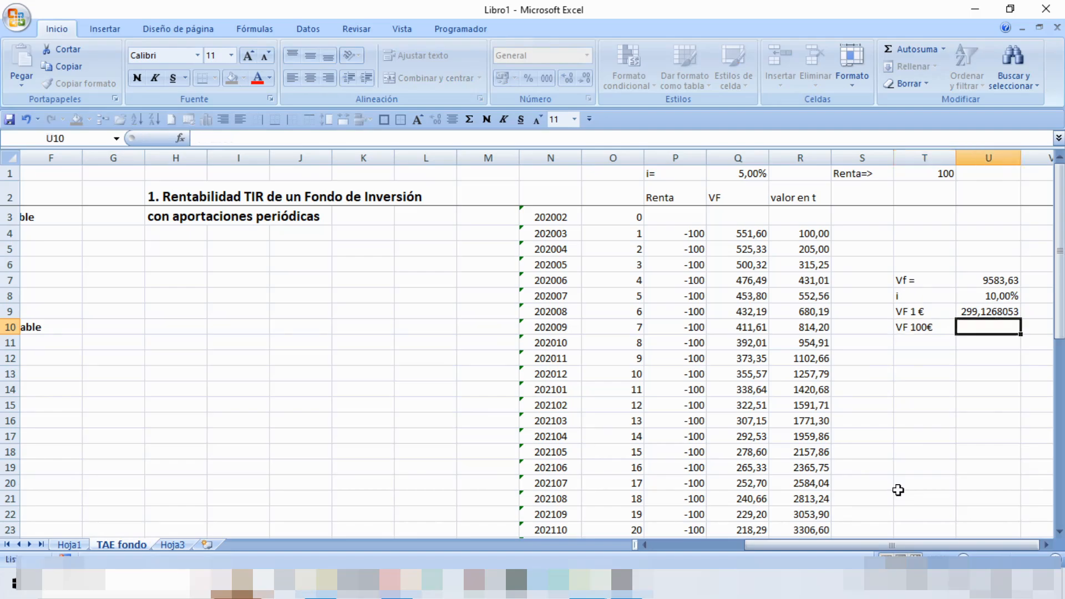
text(=)
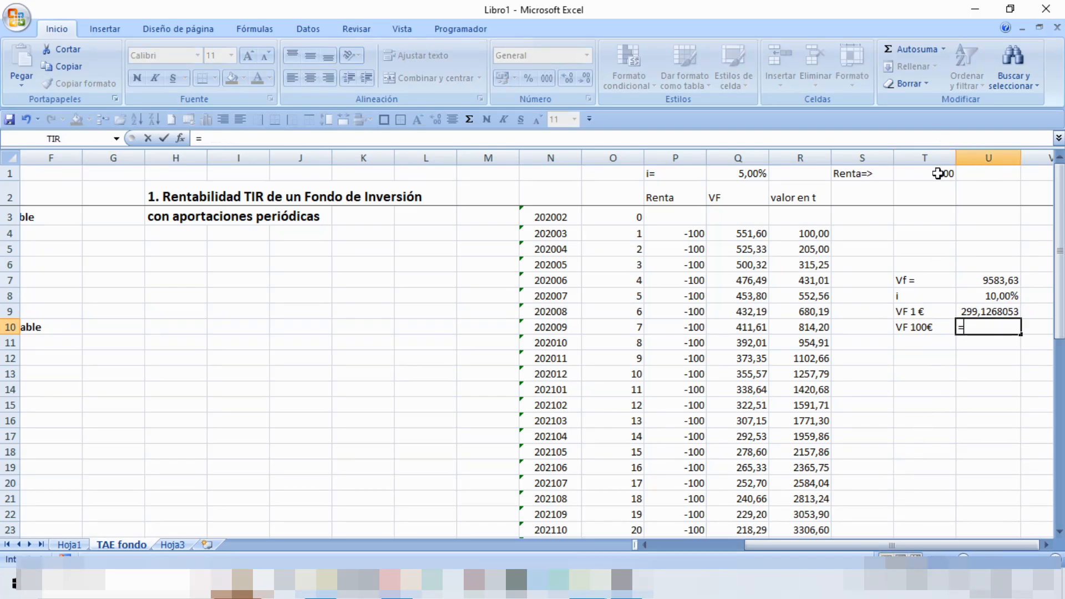
click(939, 170)
text(*)
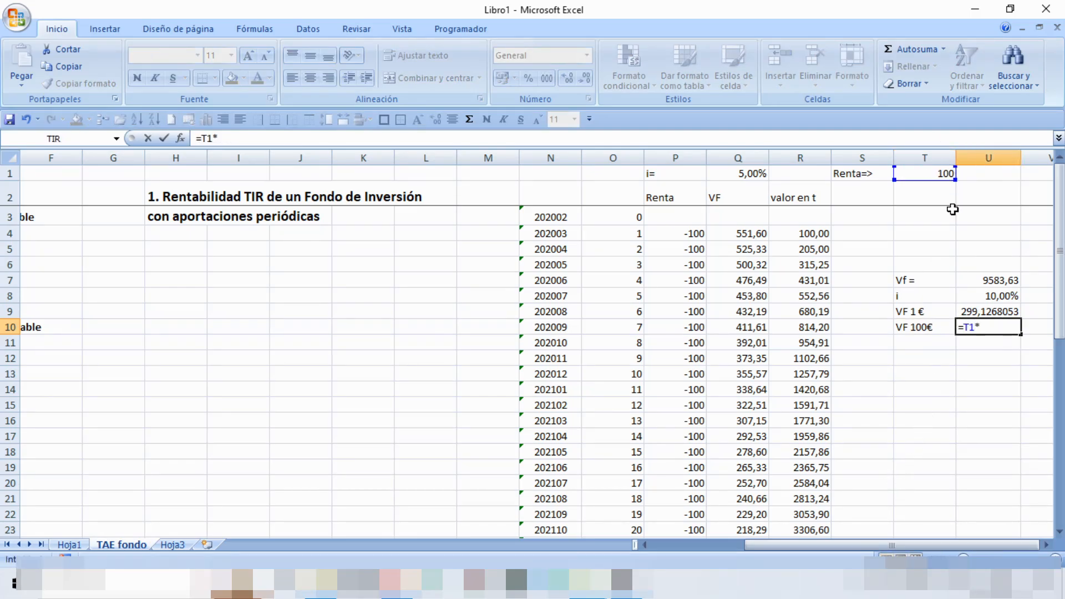
click(993, 311)
key(Return)
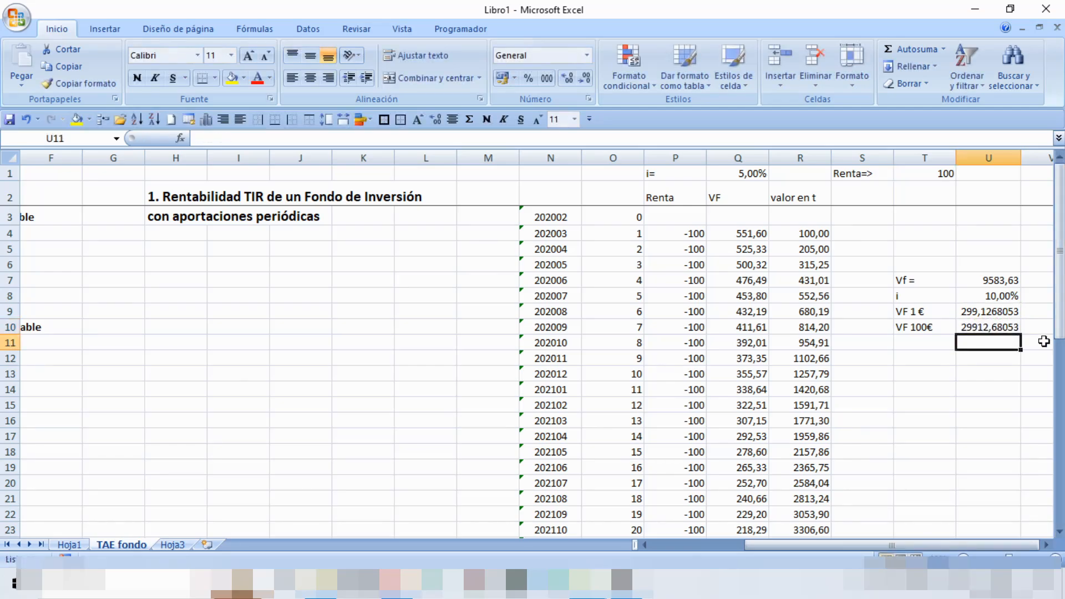
Label T11 as "Objetivo" and calculate the difference between the two future values in U11 with =U7-U10
click(1012, 285)
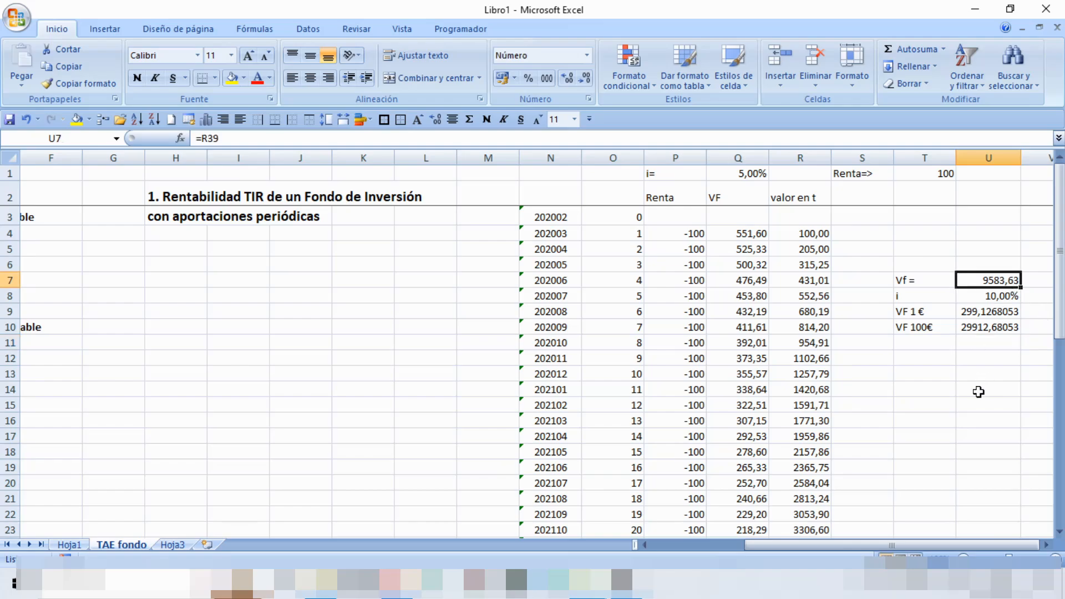
click(1006, 300)
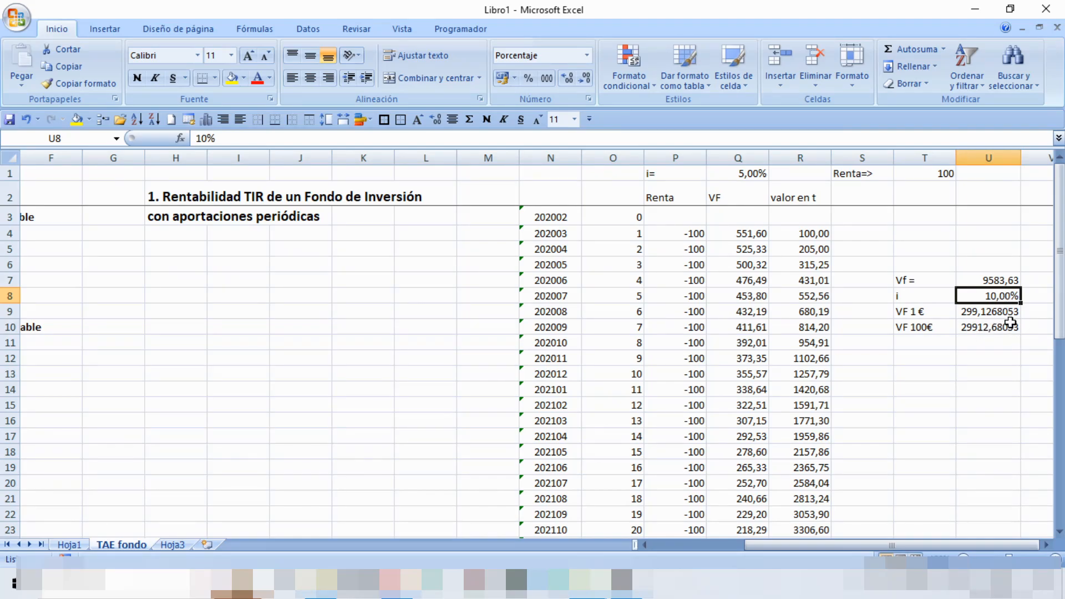
click(923, 344)
text(Objetivo)
key(Tab)
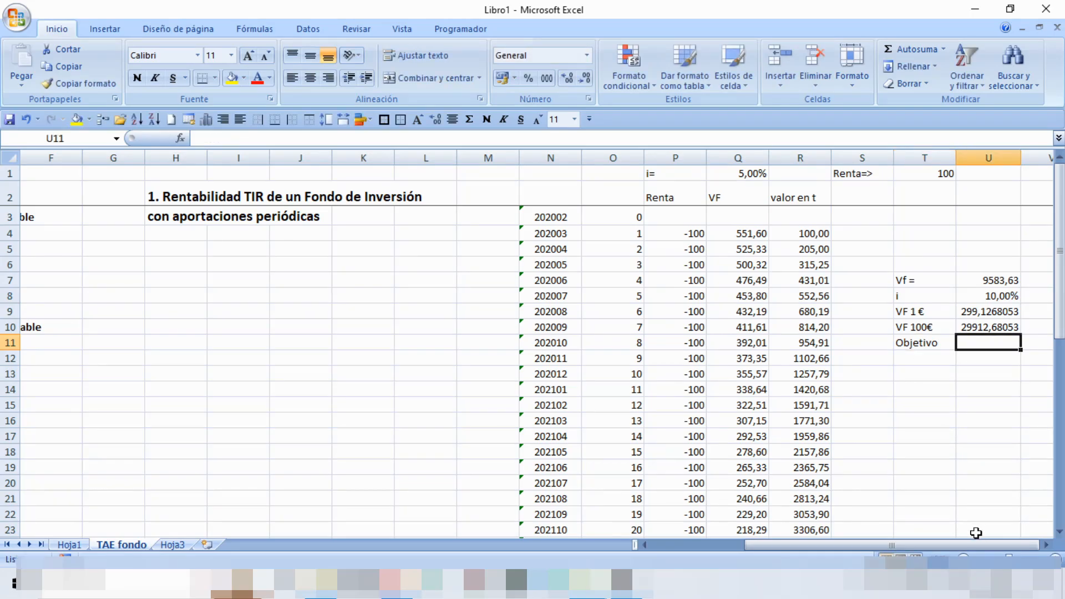
text(=)
click(1003, 281)
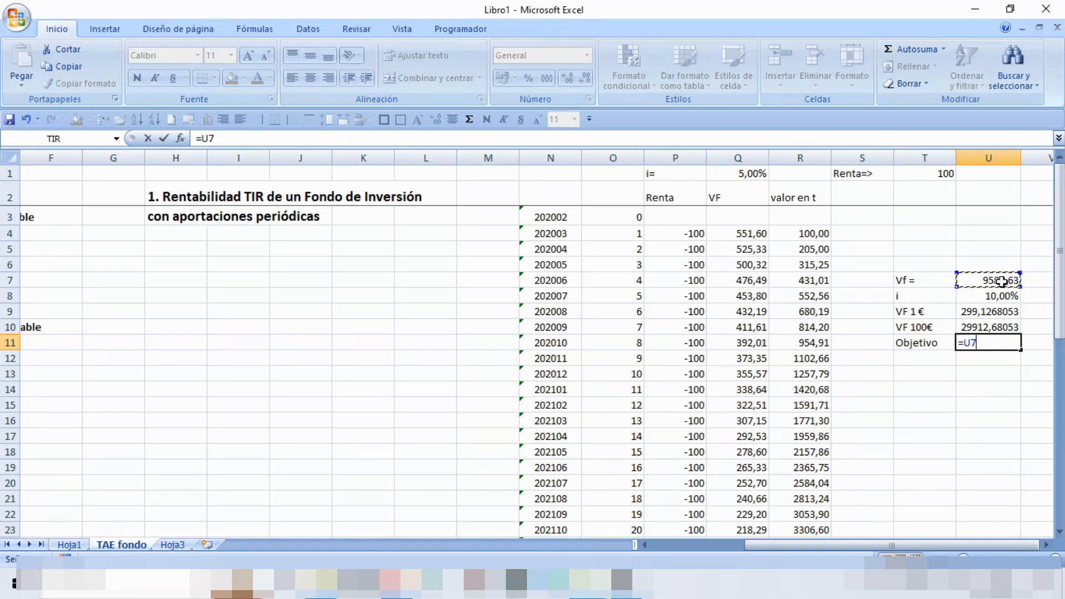
text(-)
click(998, 327)
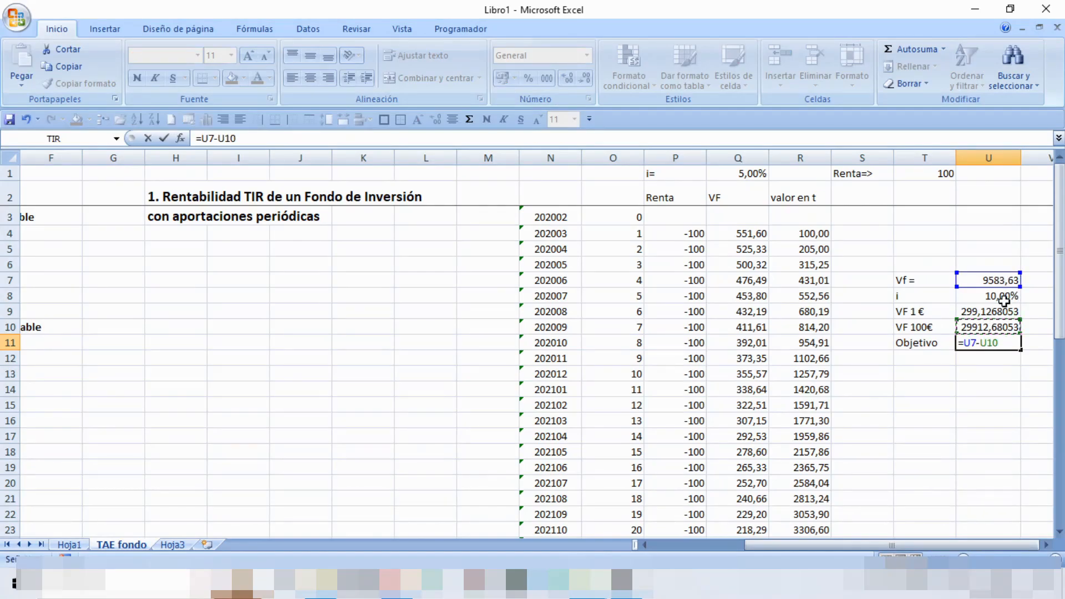
key(Return)
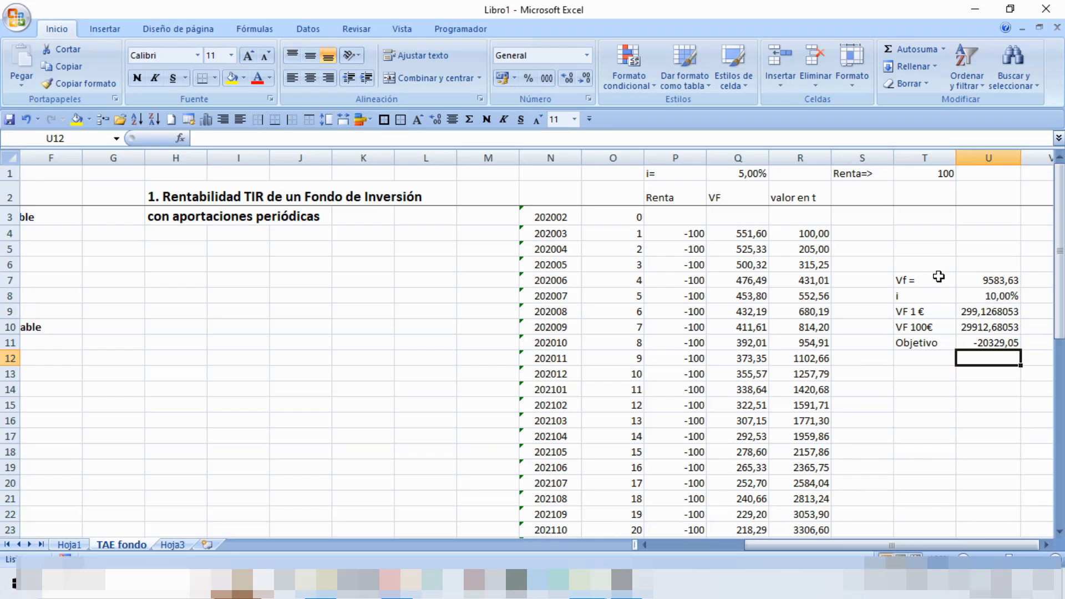
Apply a thick box border around the calculation block T7:U11
drag(935, 278, 988, 342)
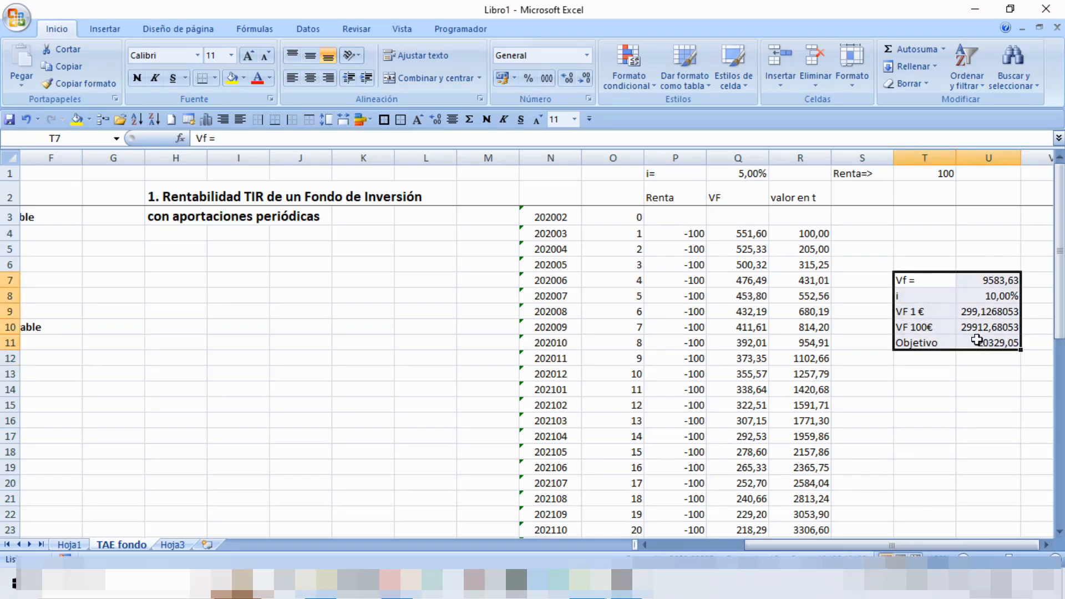
click(215, 78)
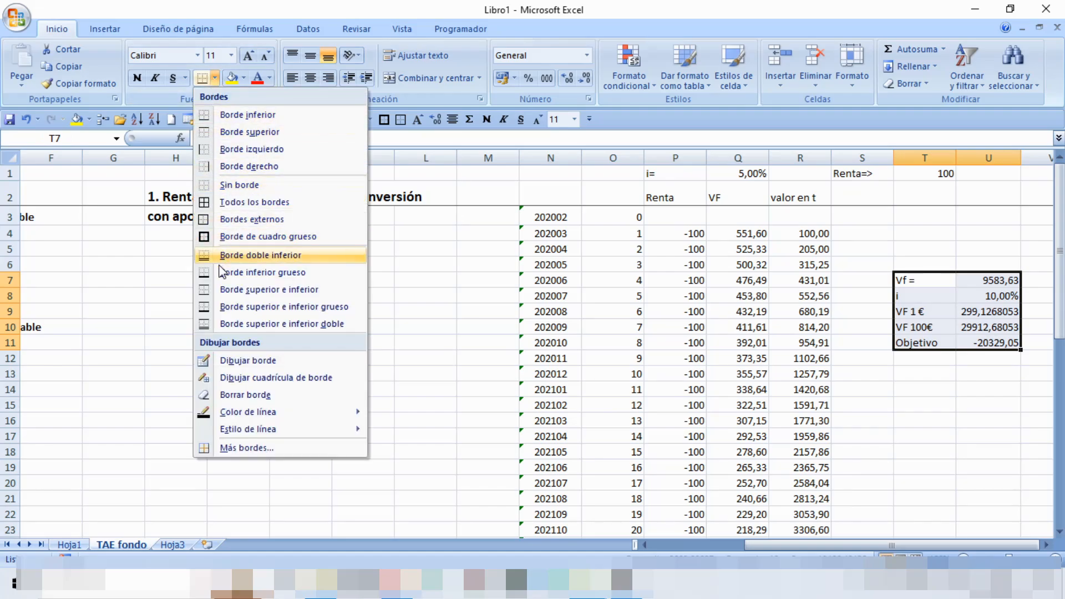
click(222, 237)
click(990, 377)
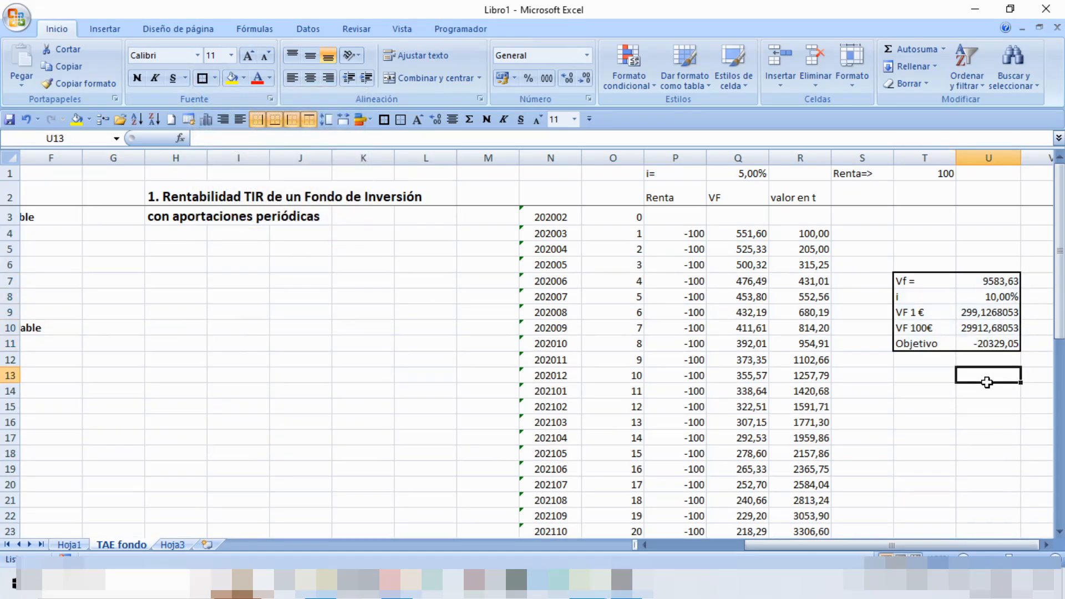
Open Solver and set the Objetivo difference in U11 as the target cell
click(996, 344)
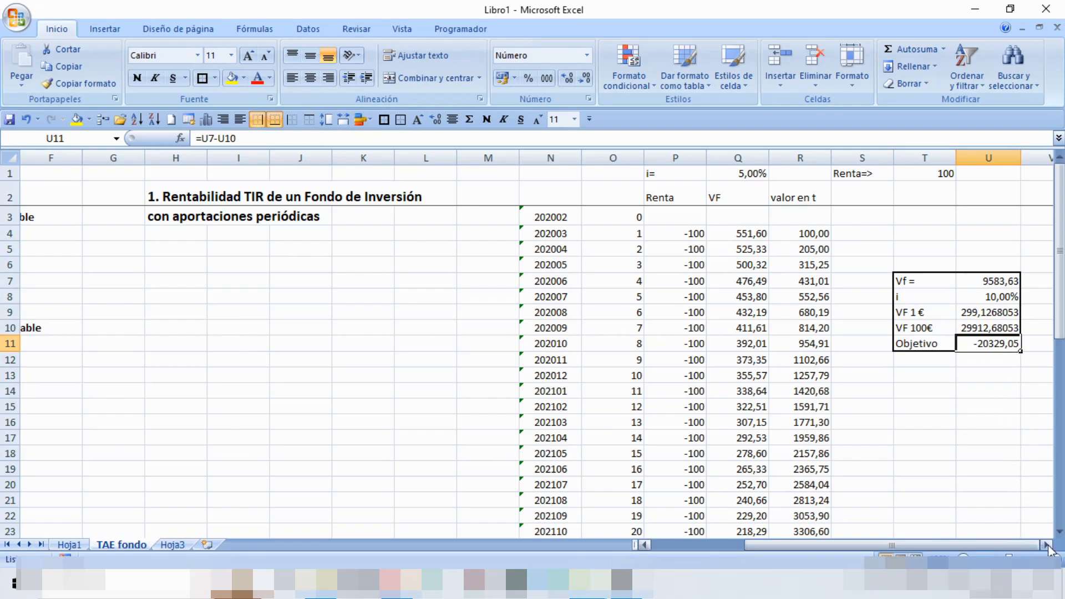
click(1047, 546)
click(937, 298)
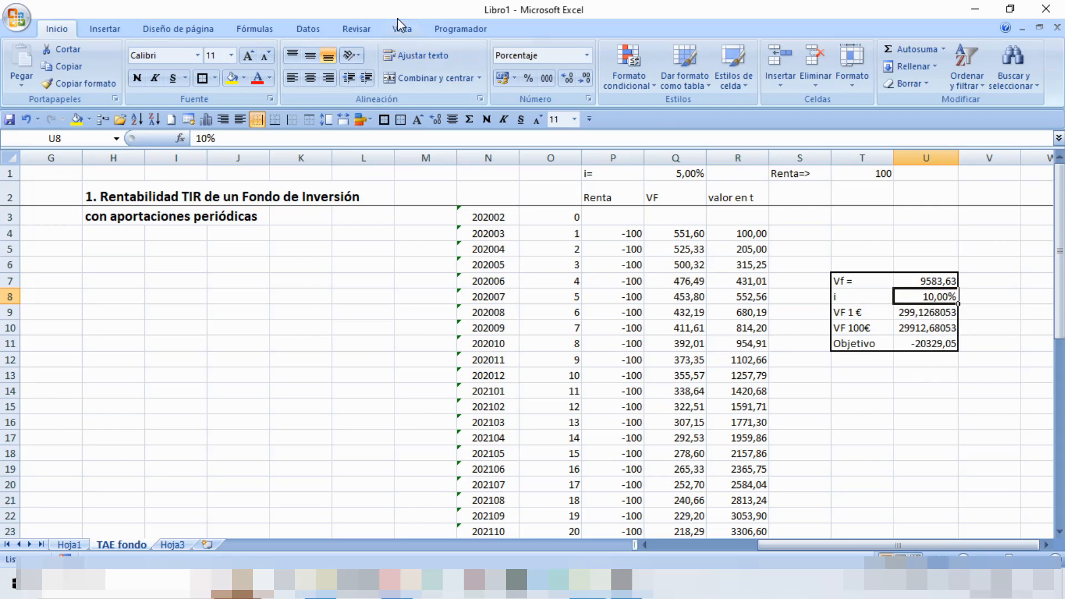
click(309, 28)
click(991, 66)
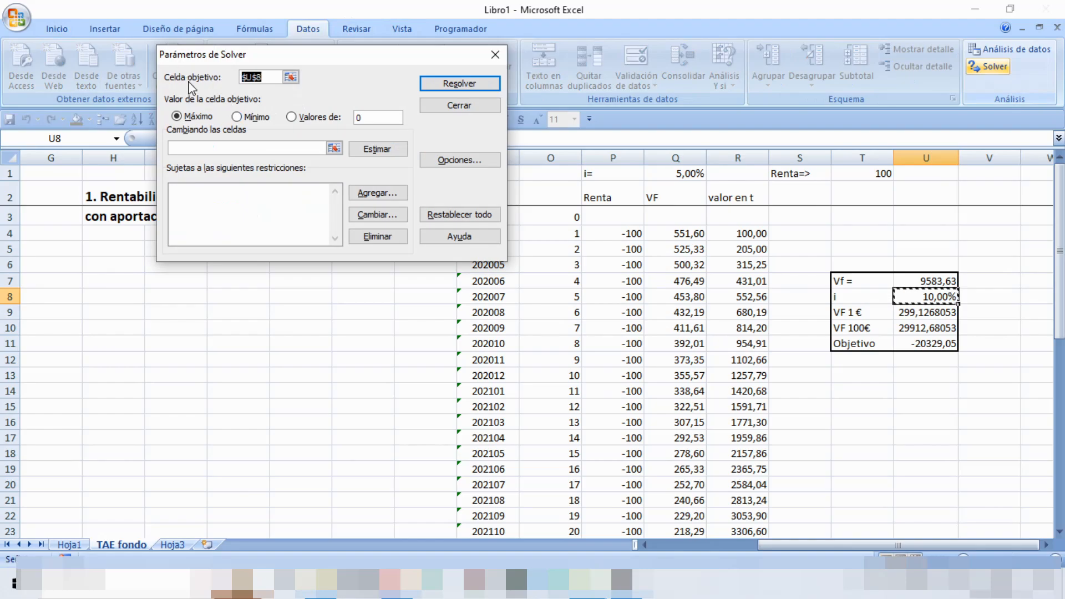
click(931, 345)
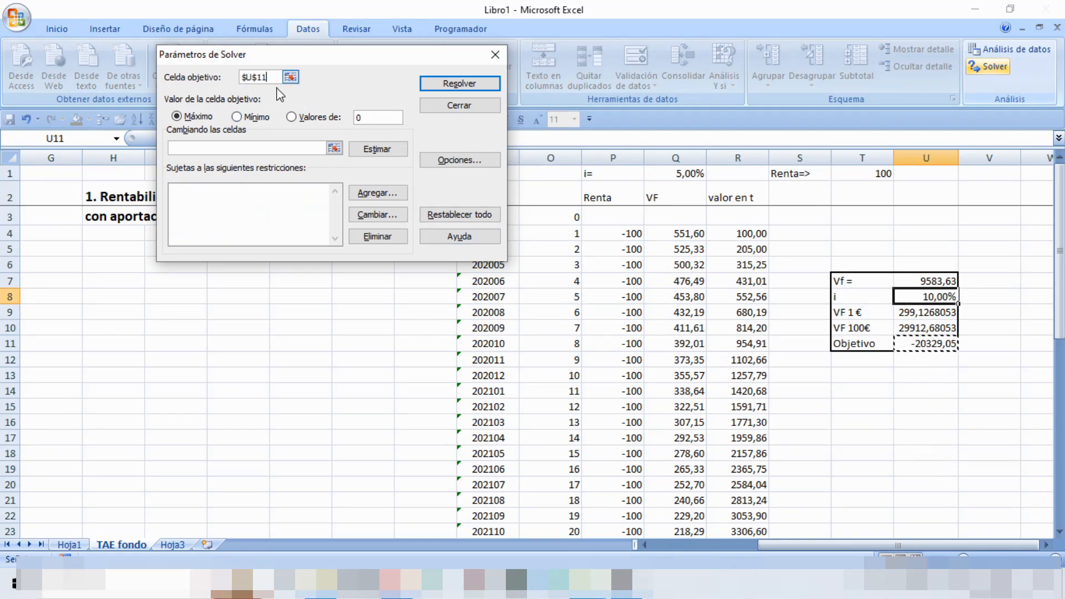
click(290, 77)
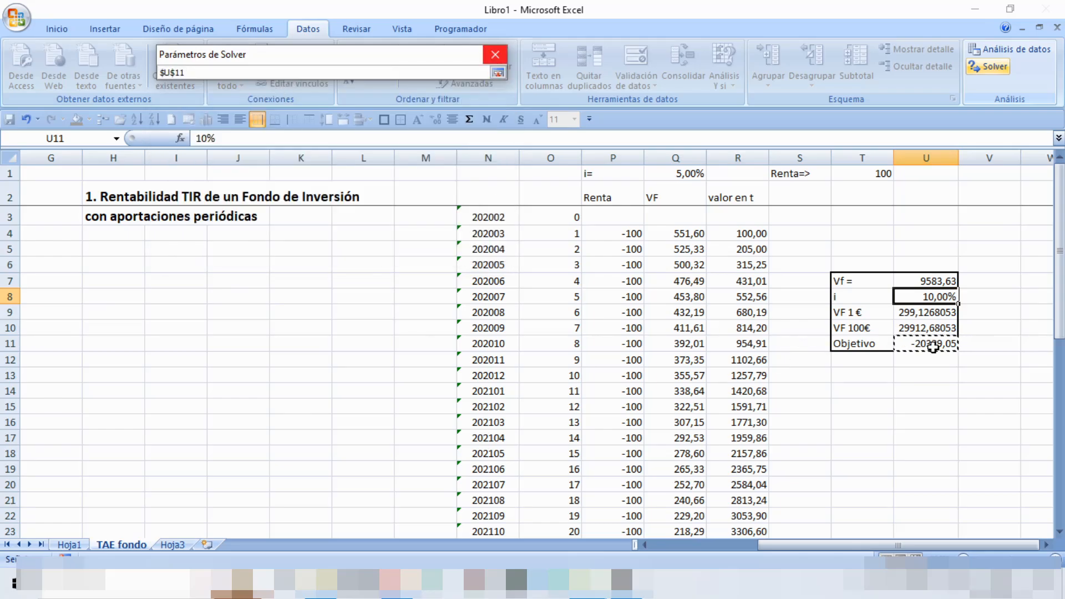
key(Return)
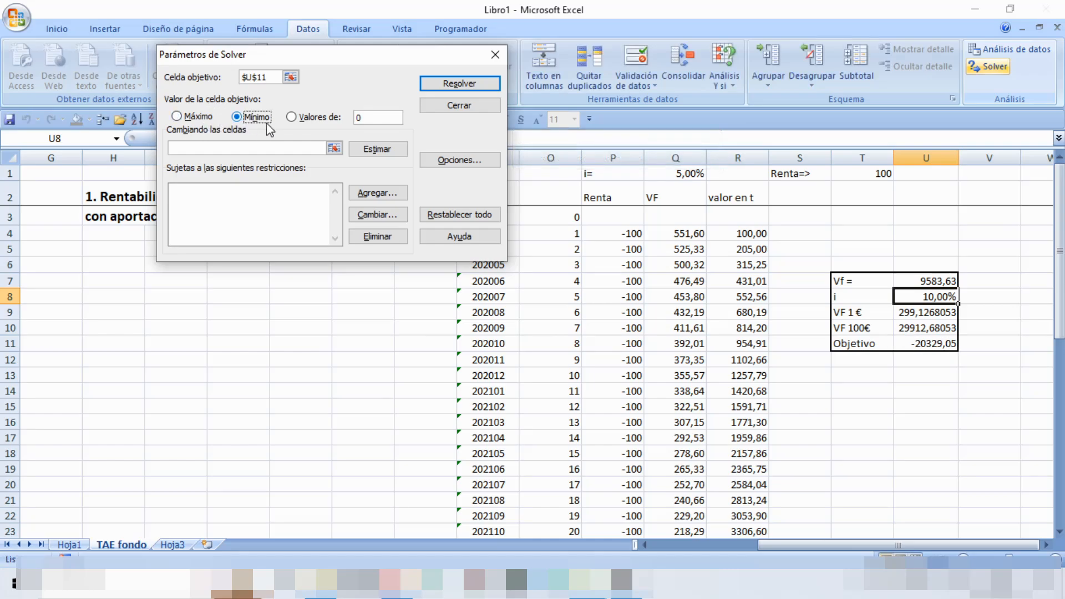
Solve for a target value of 0 by changing the rate in U8, and keep the Solver solution
click(292, 118)
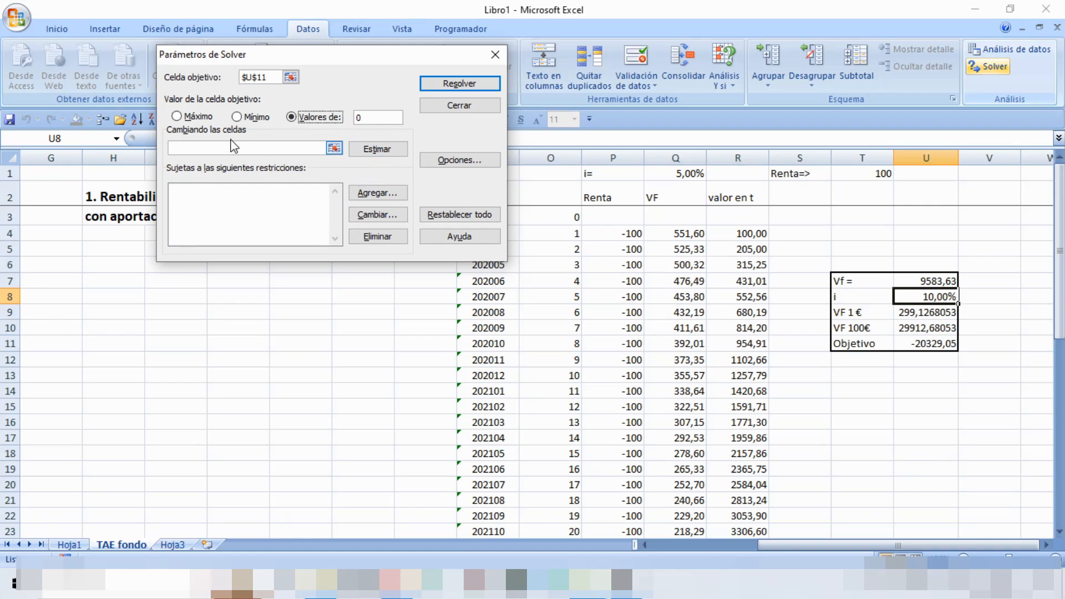
click(334, 148)
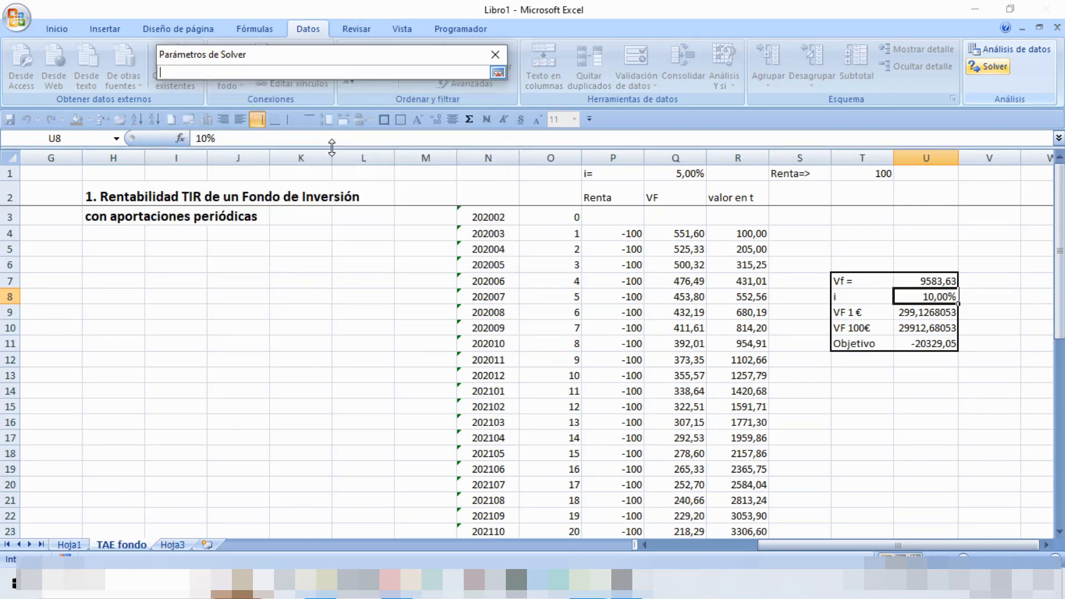
click(932, 297)
key(Return)
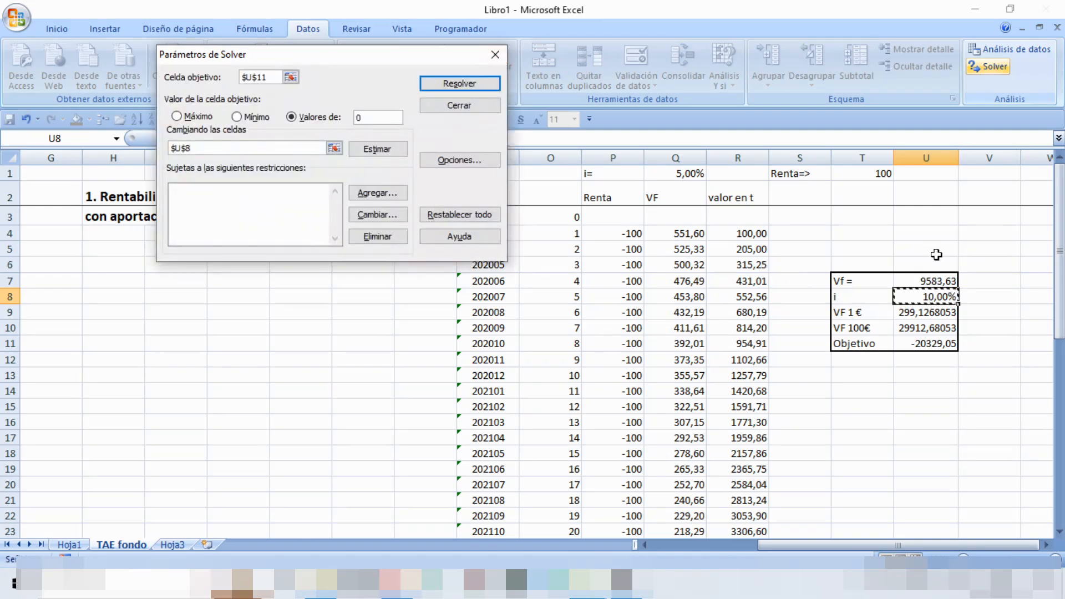
click(483, 85)
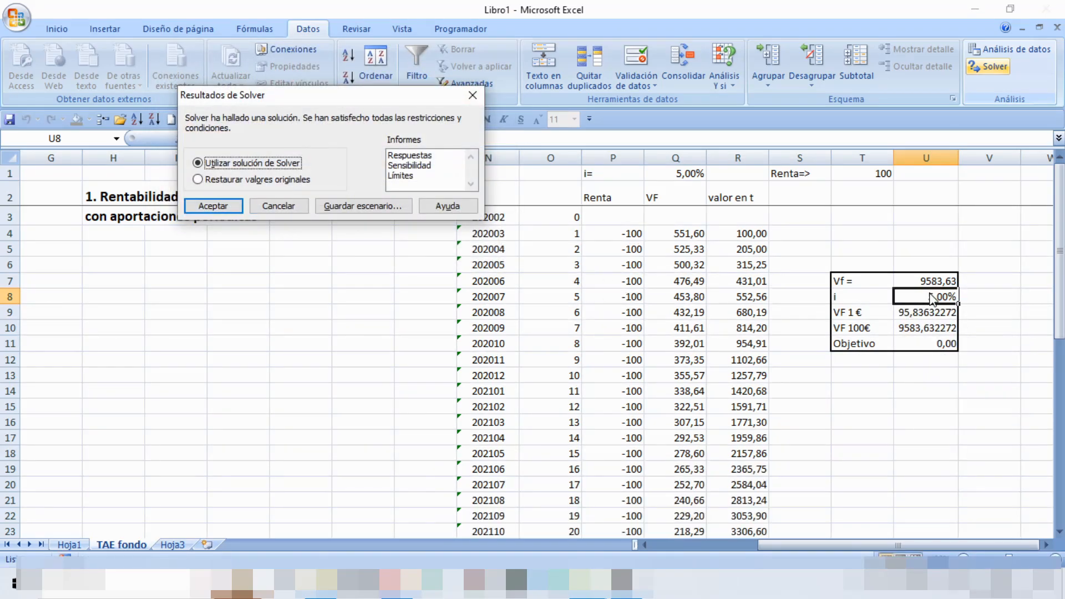
click(214, 214)
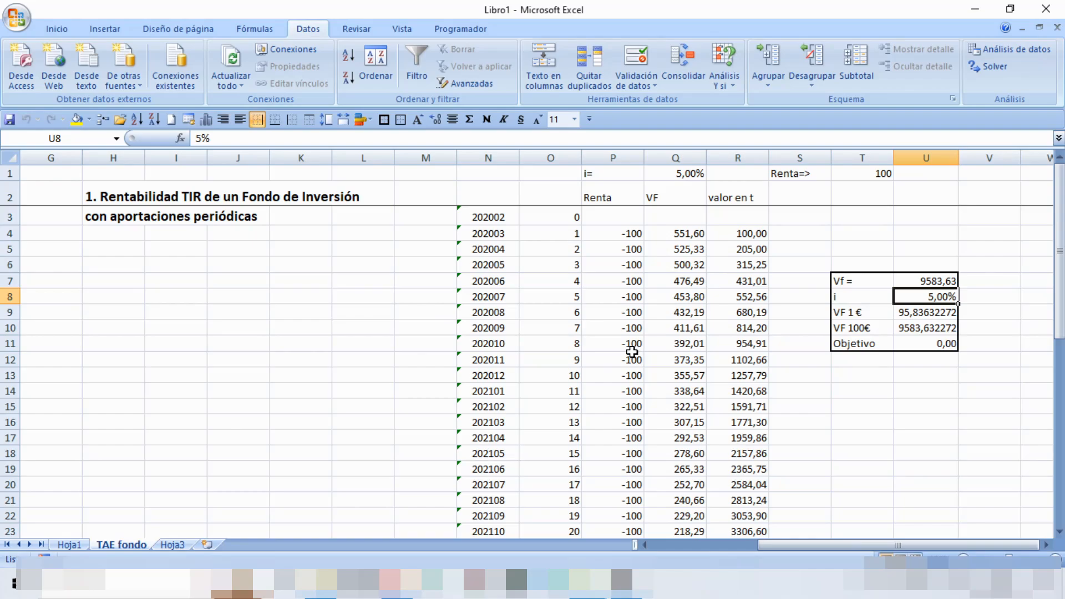
scroll(633, 352, down, 5)
scroll(627, 341, up, 5)
scroll(729, 376, down, 8)
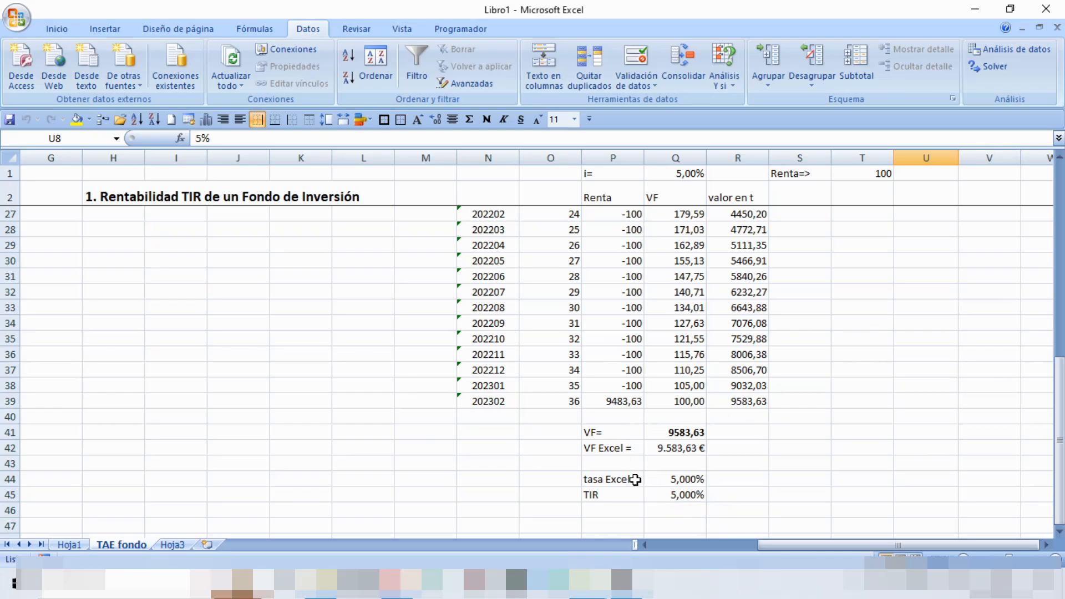
scroll(860, 312, up, 8)
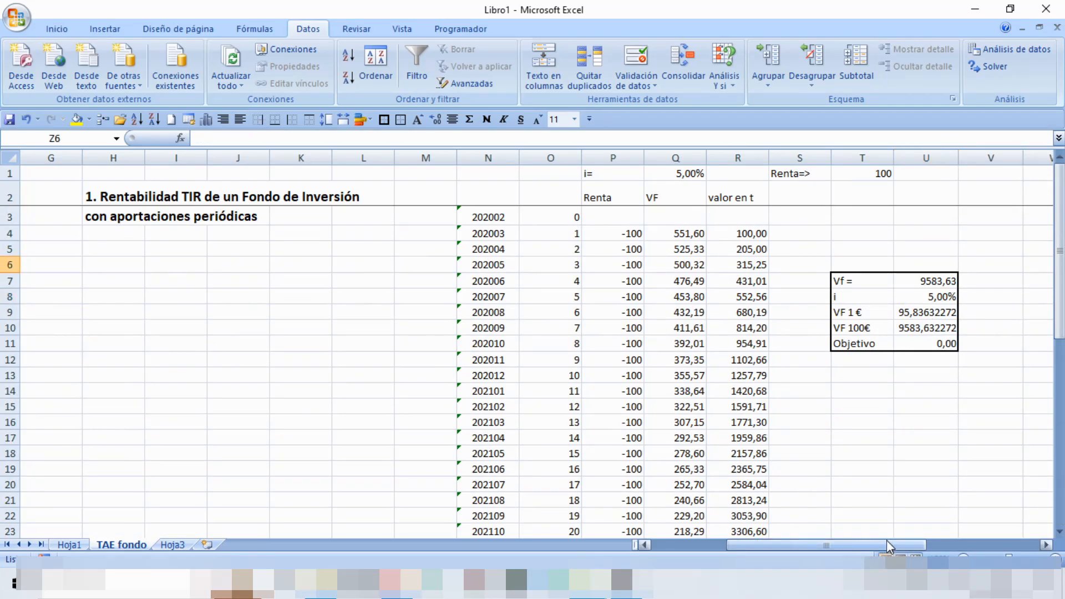
Copy the month codes and period numbers from N3:O39 to the columns beside Índice, starting at AA3
drag(888, 546, 970, 553)
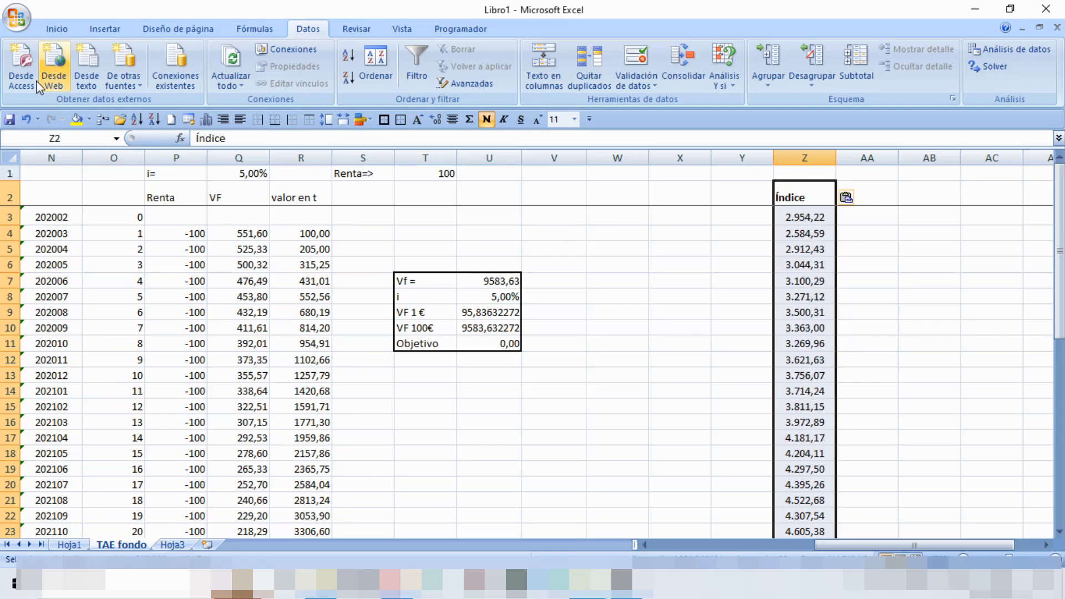
click(644, 544)
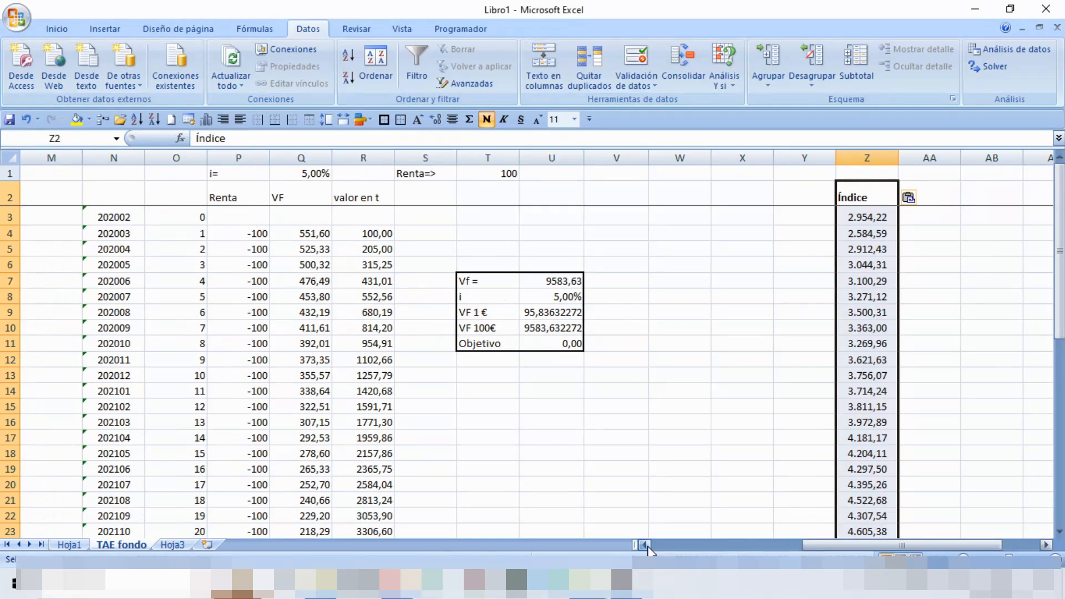
click(644, 545)
drag(174, 222, 259, 508)
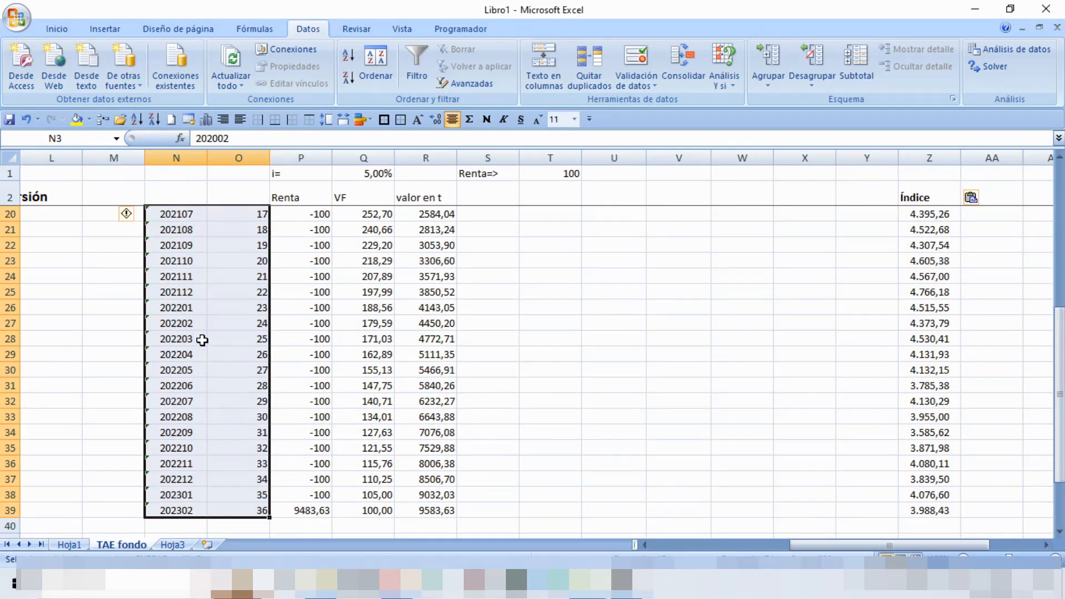
right_click(222, 327)
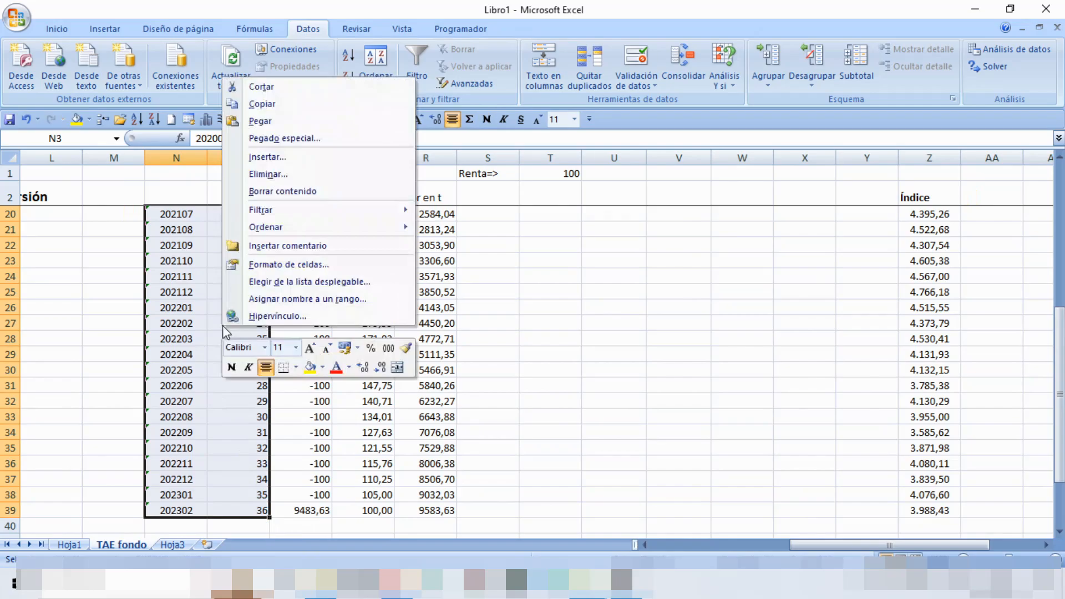
click(262, 104)
click(666, 253)
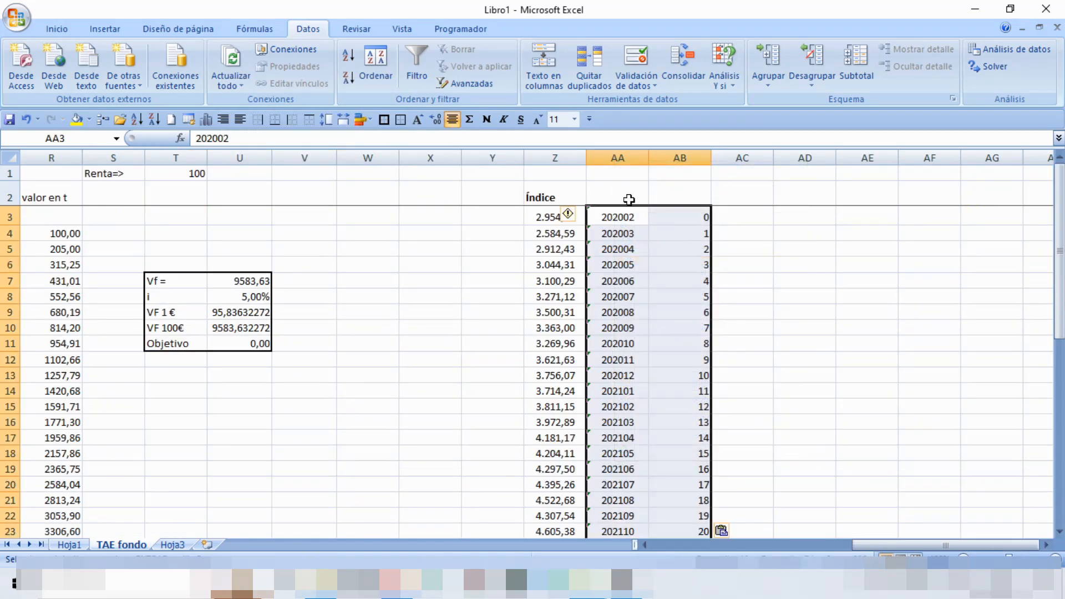
Enter the headers "mes_año", "Núm Meses" and "Valor t" in AA2:AC2
click(629, 199)
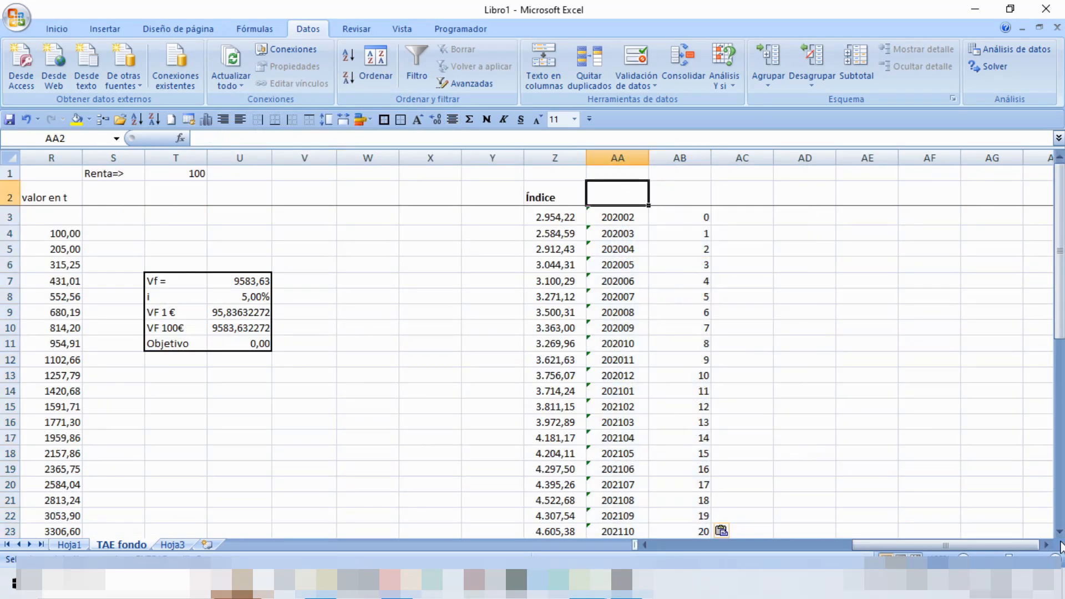
text(mes_año)
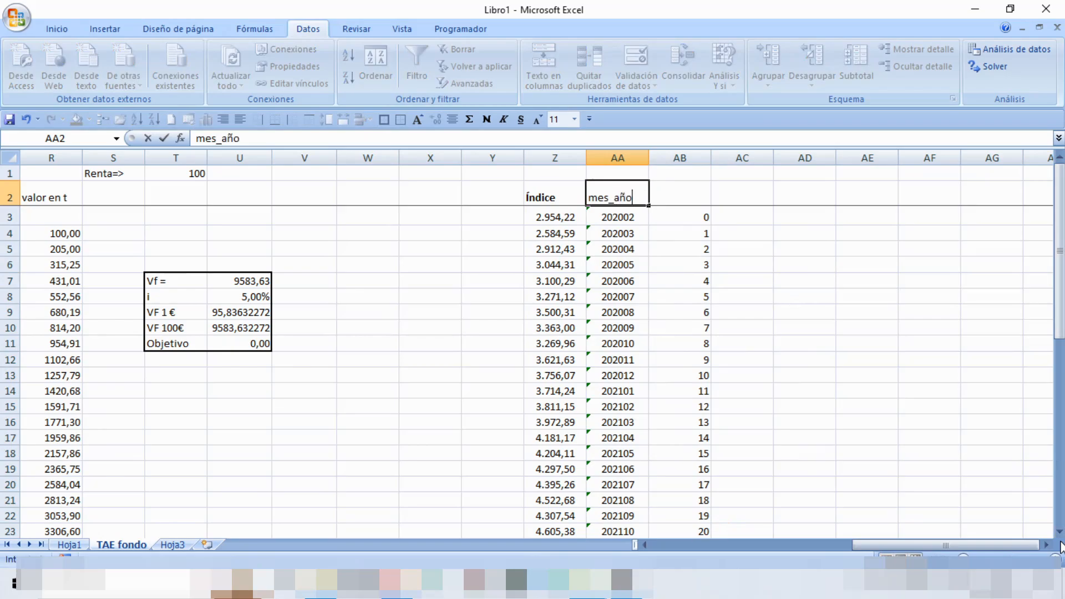
key(Tab)
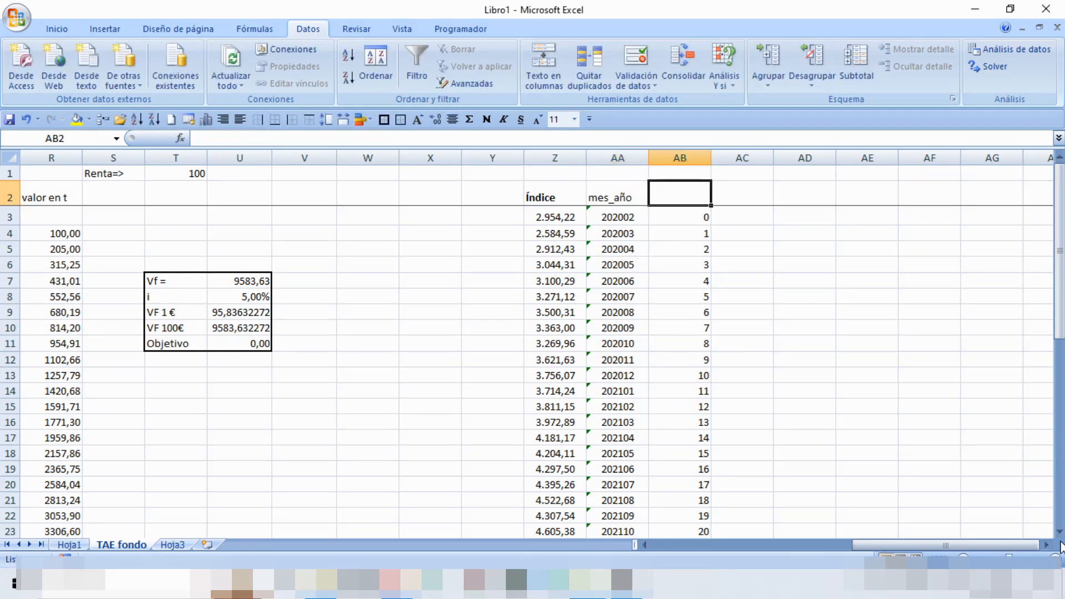
text(N)
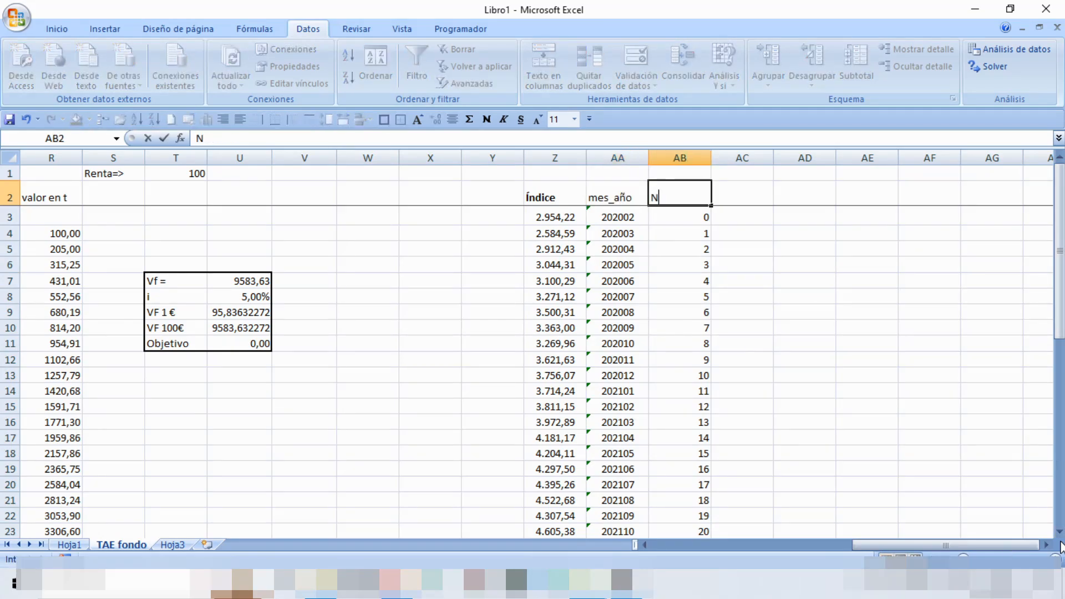
text(úm Meses)
key(Tab)
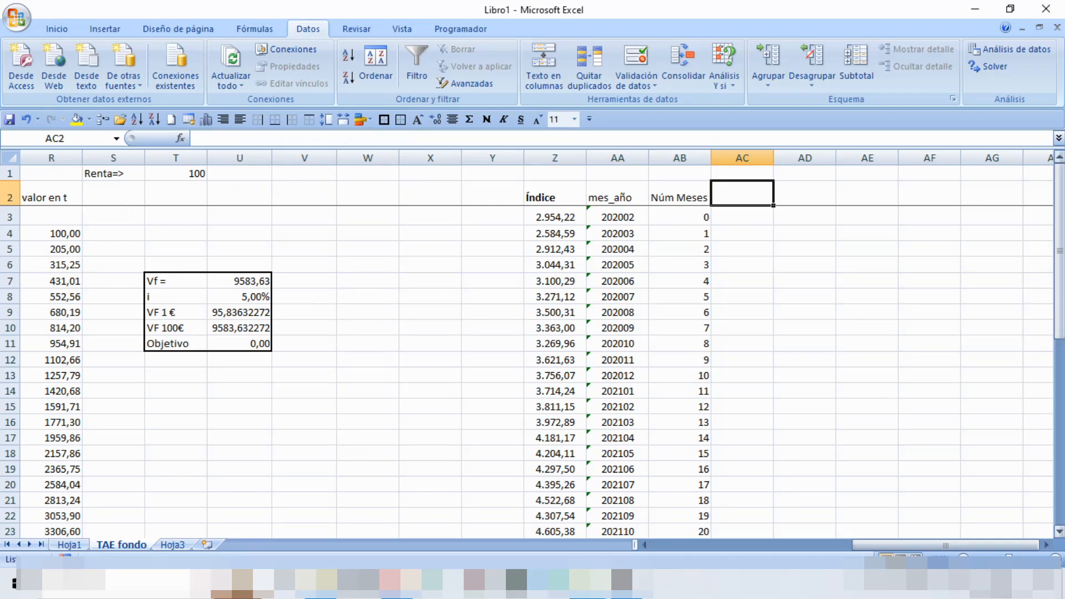
text(Valor t)
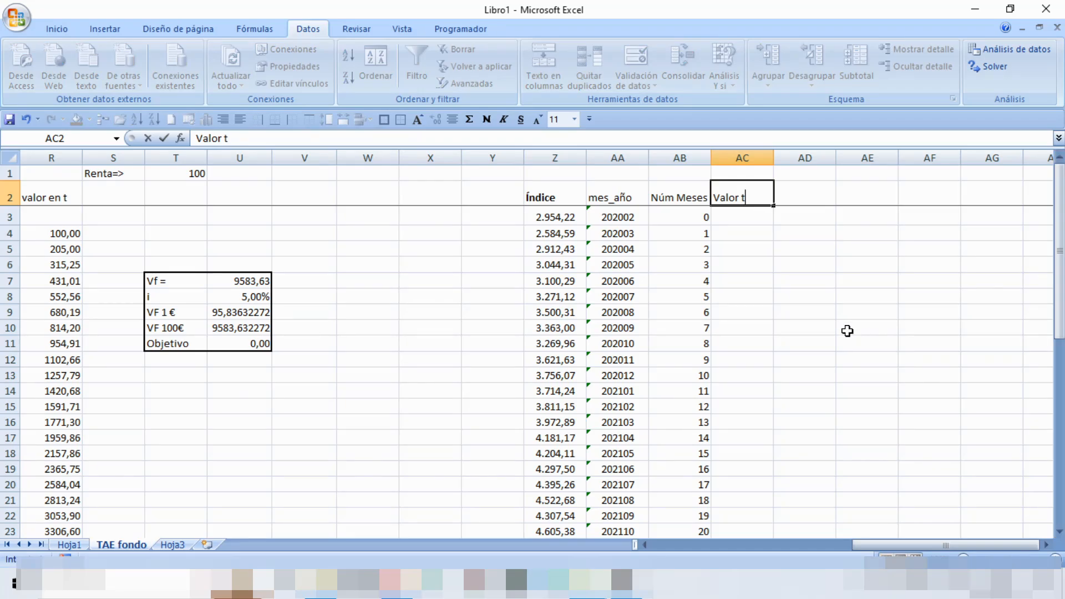
click(744, 214)
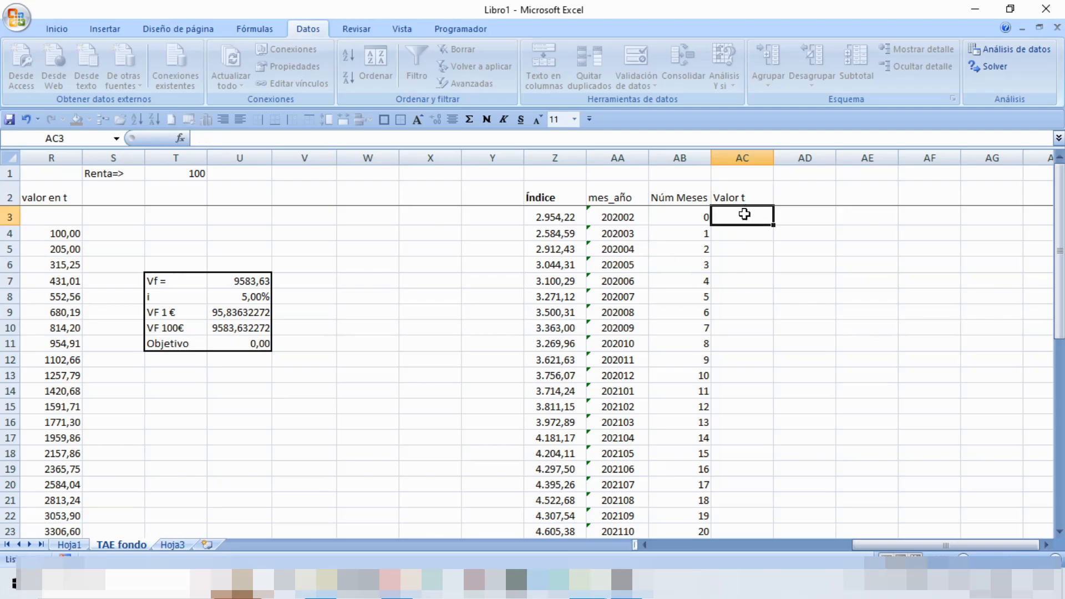
key(Down)
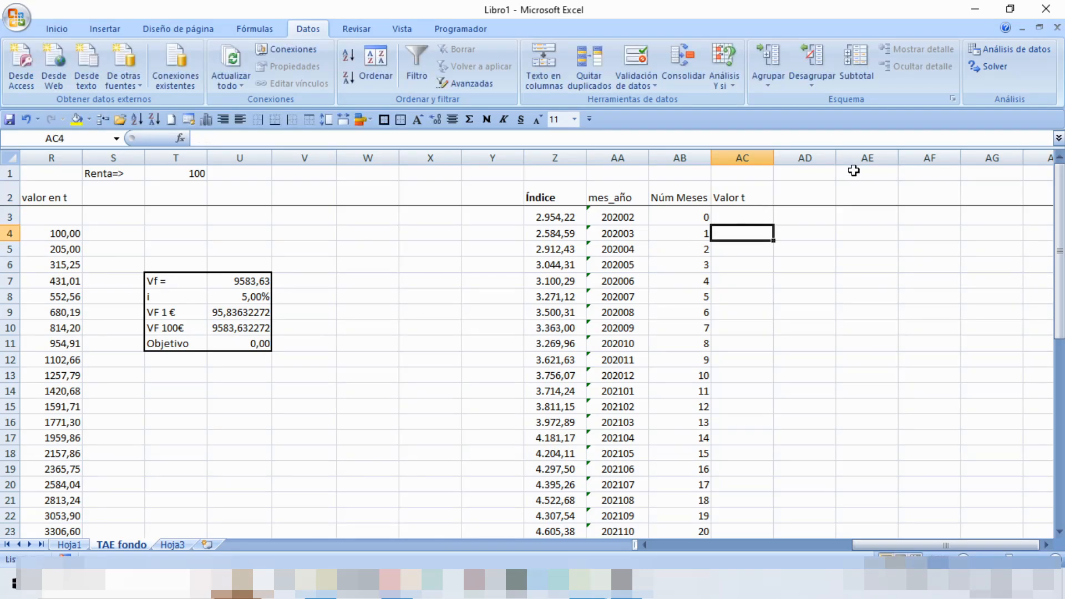
Label AE1 as "Renta =" and enter the payment of 100 in AF1
click(854, 172)
text(R)
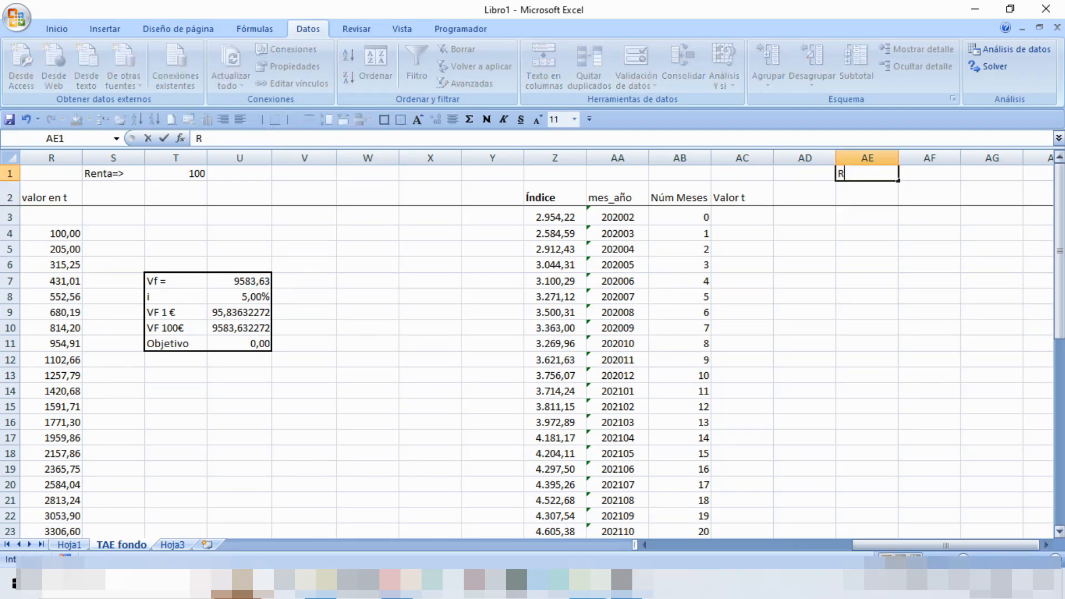
text(enta =)
key(Tab)
text(100)
key(Return)
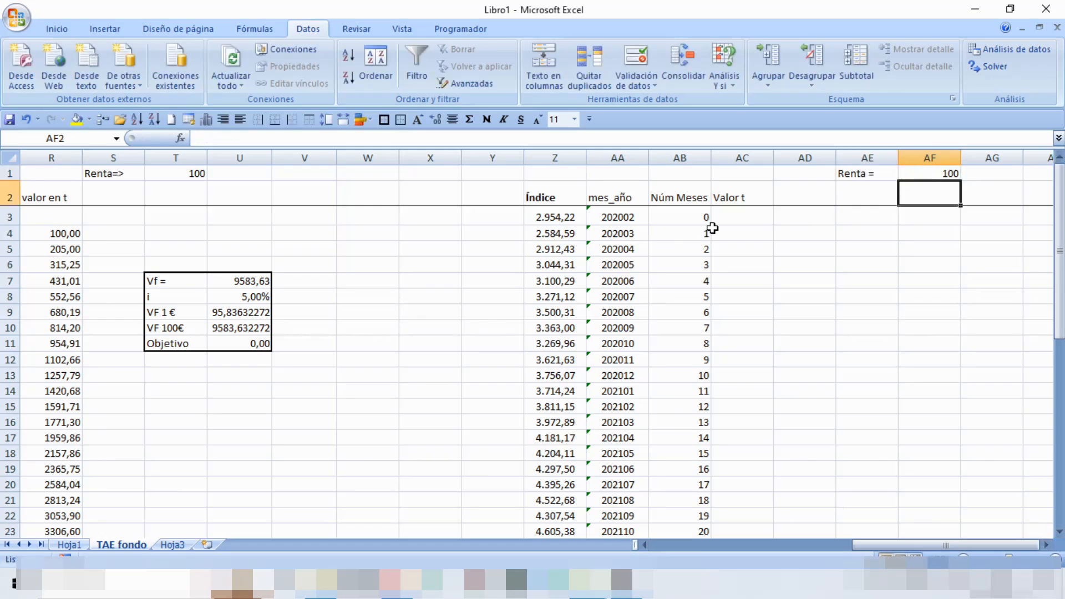
Calculate the first month's fund value in AC4 from the index growth plus the payment with =AC3*(Z4/Z3)+AF1
click(757, 230)
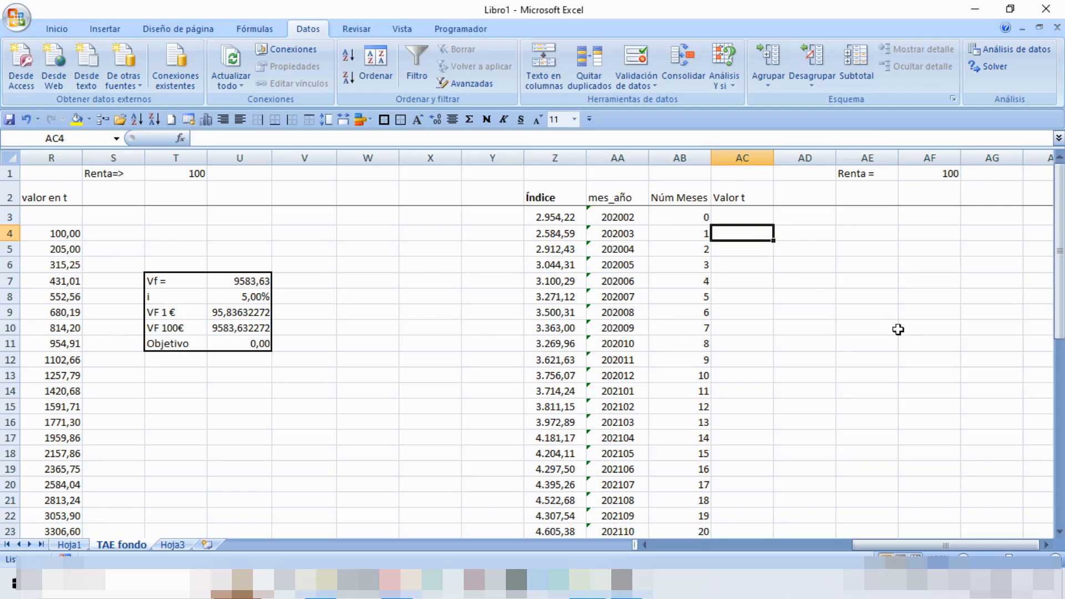
text(=)
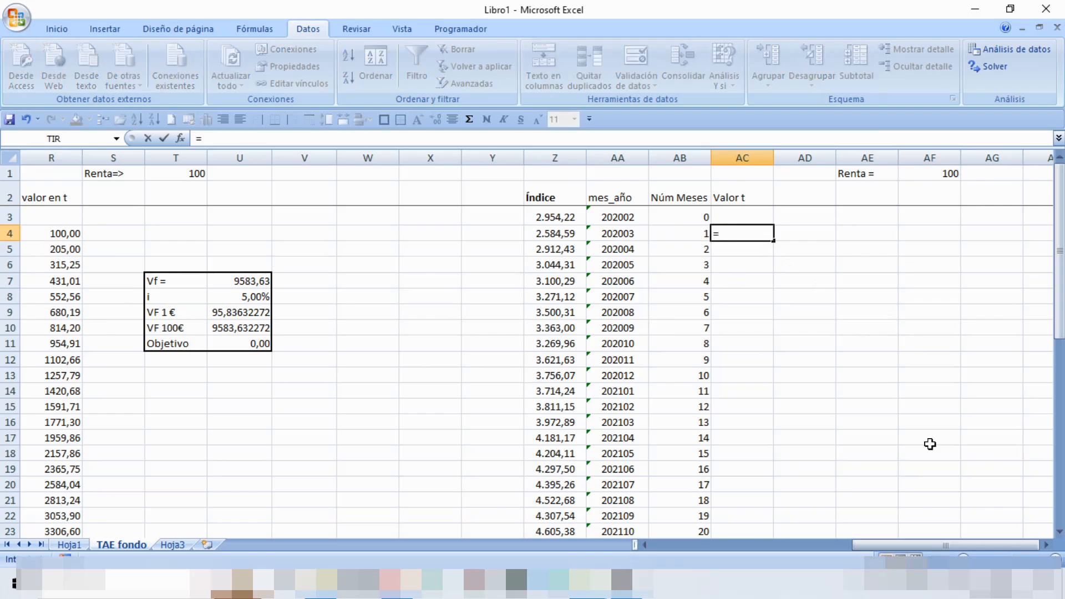
click(750, 220)
text(*)
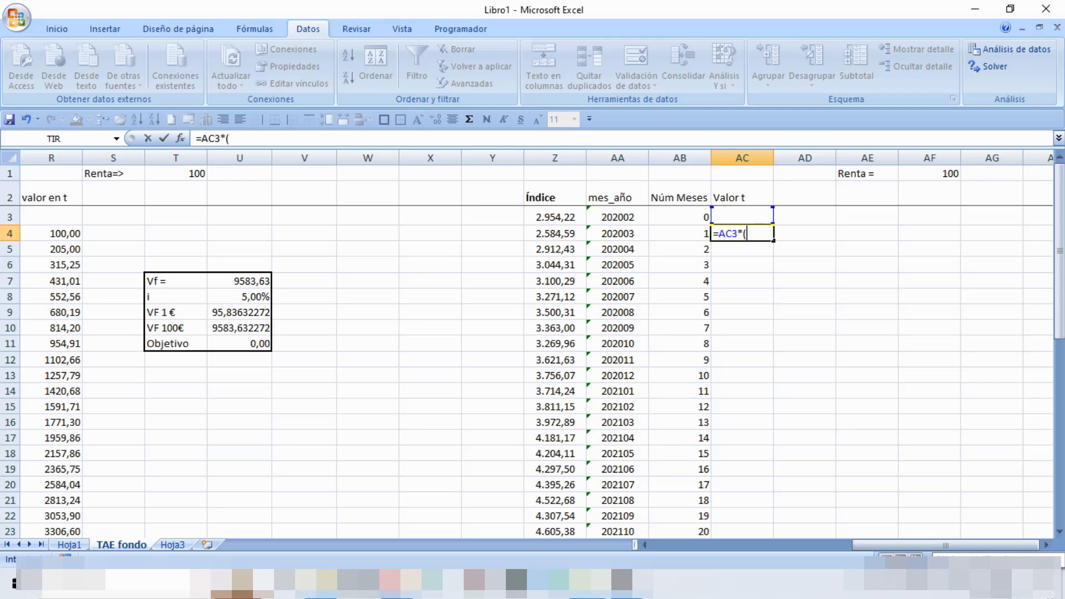
key(Left)
key(Left)
key(Left)
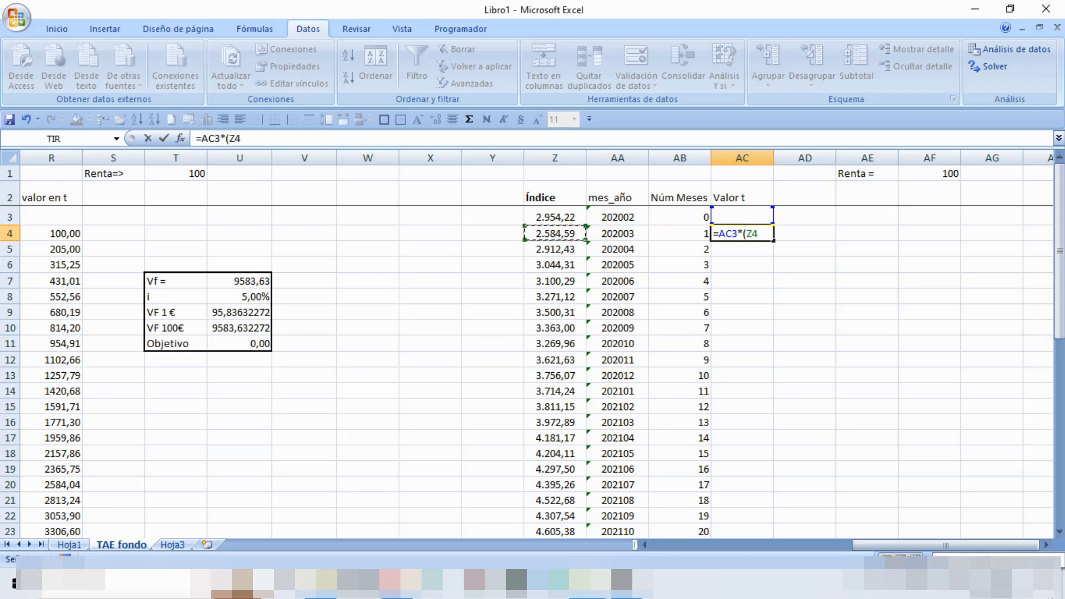
text(/Z3))
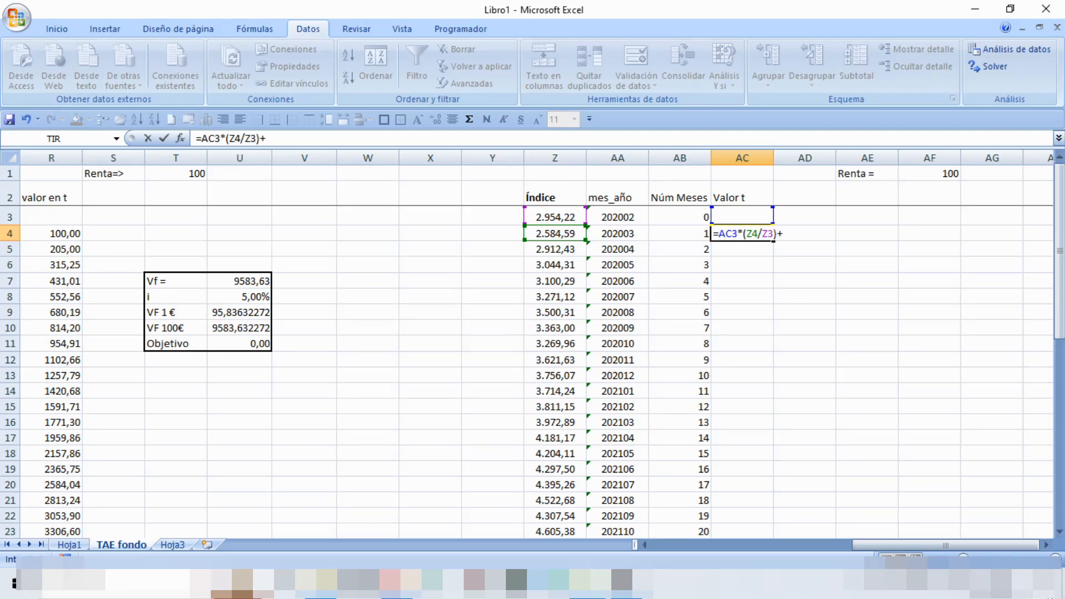
text(+)
key(Up)
key(Up)
key(Up)
key(Right)
key(Right)
key(Right)
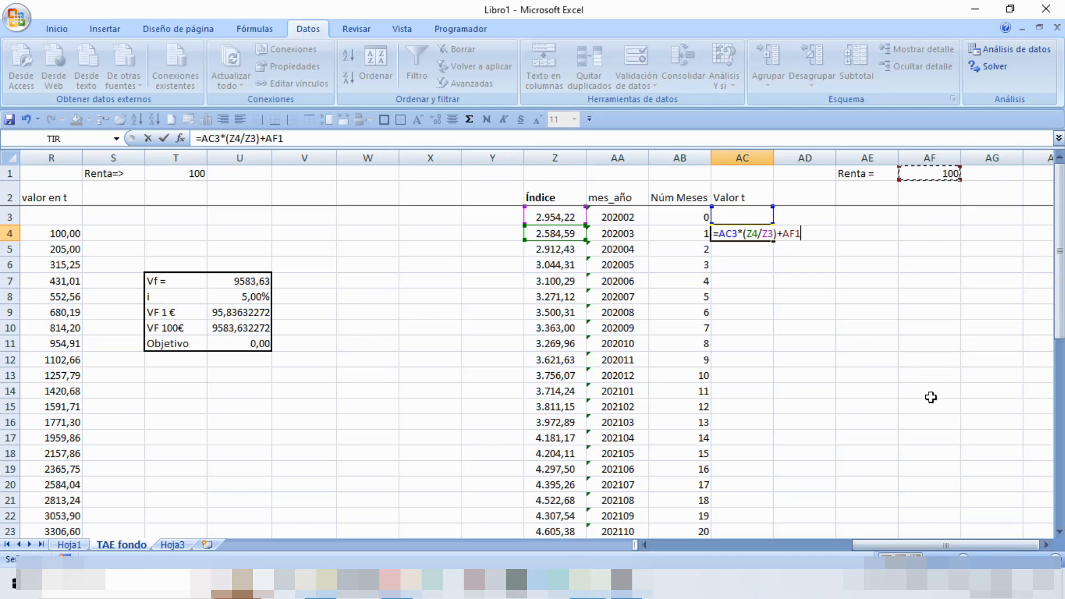
key(Return)
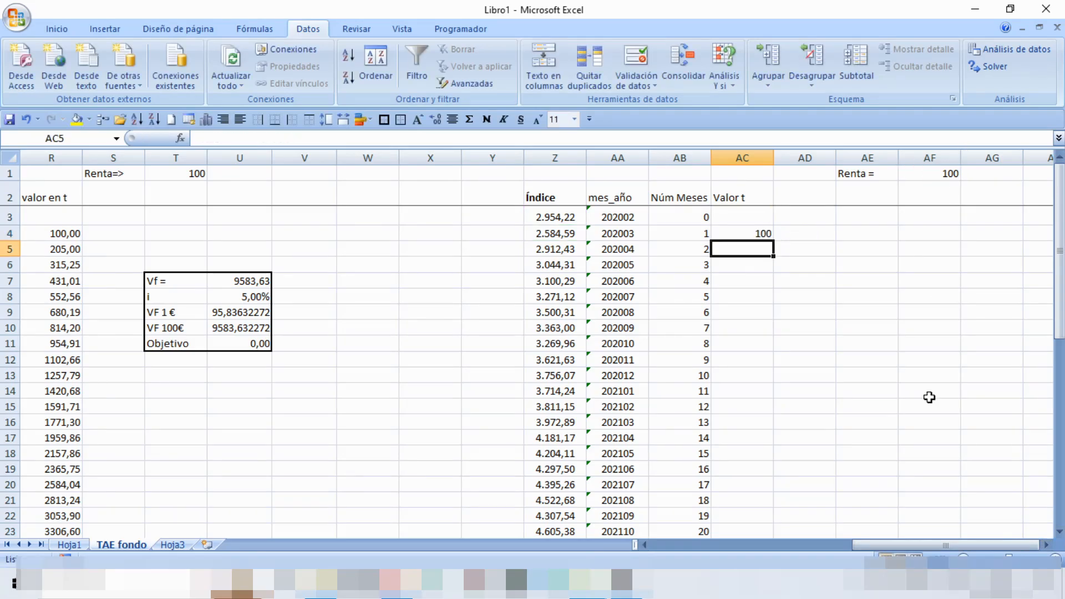
Extend the fund value formula in AC4 to the following two months in AC5:AC6 and check the formula in AC5
click(765, 233)
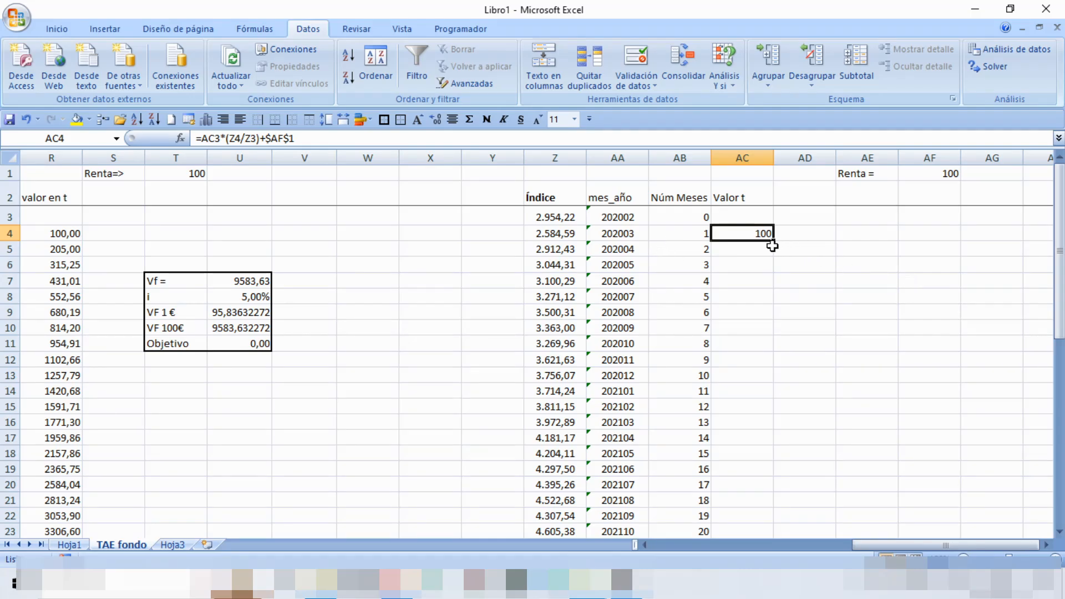
drag(773, 240, 774, 254)
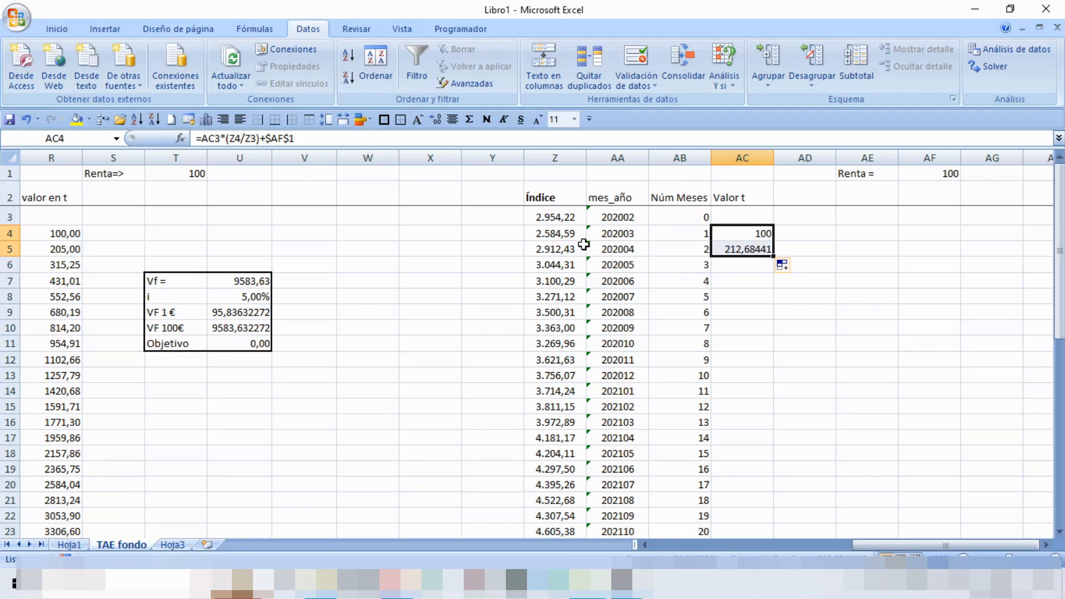
drag(773, 256, 773, 270)
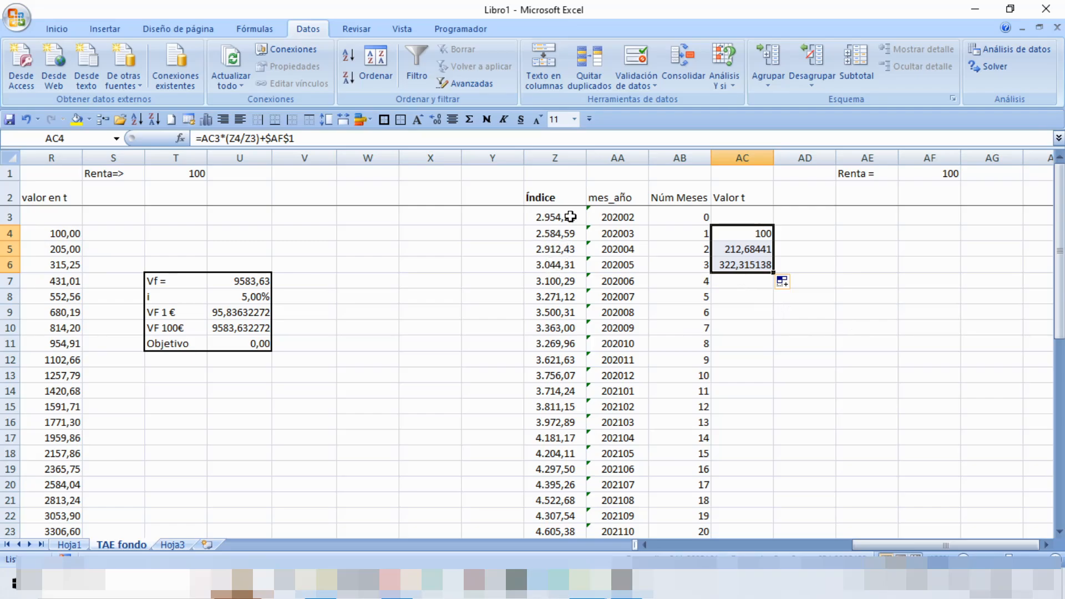
click(742, 254)
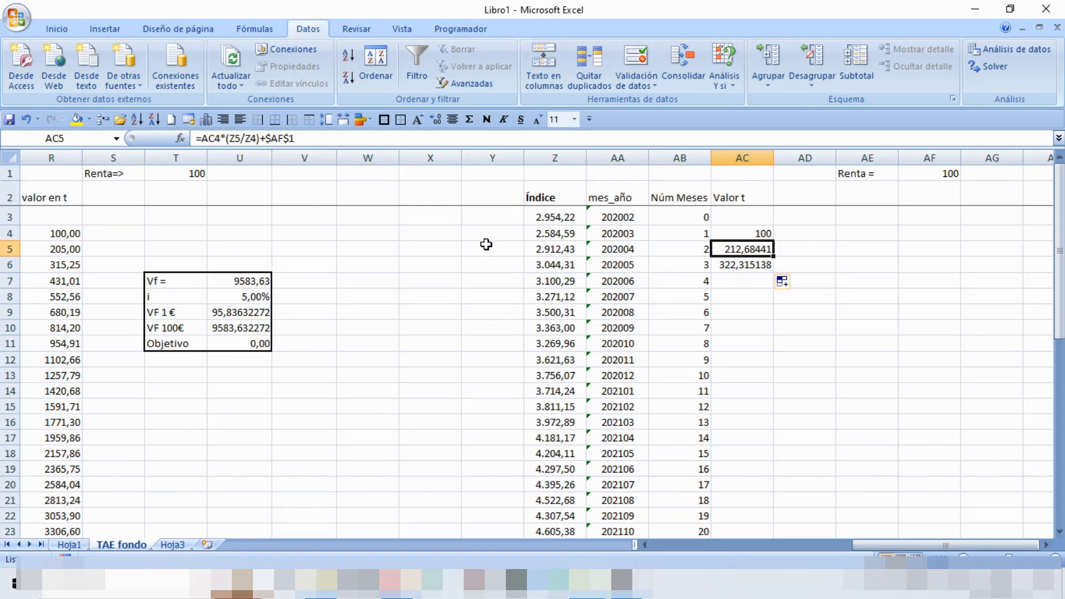
Calculate the second month's index growth factor in Y5 with =Z5/Z4
click(486, 245)
text(=)
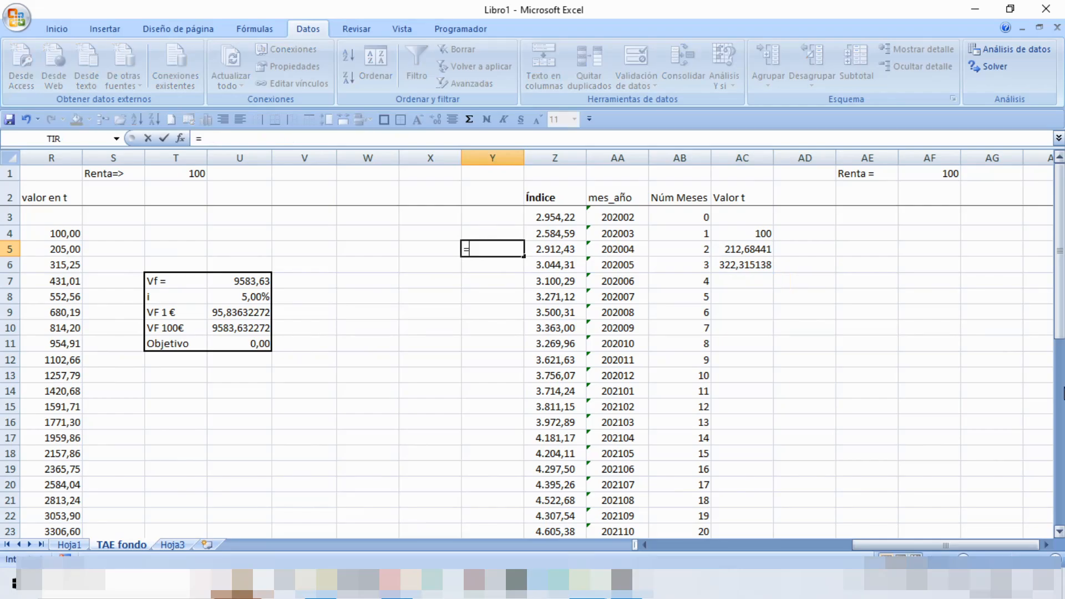
key(Right)
text(/)
key(Up)
key(Right)
key(Return)
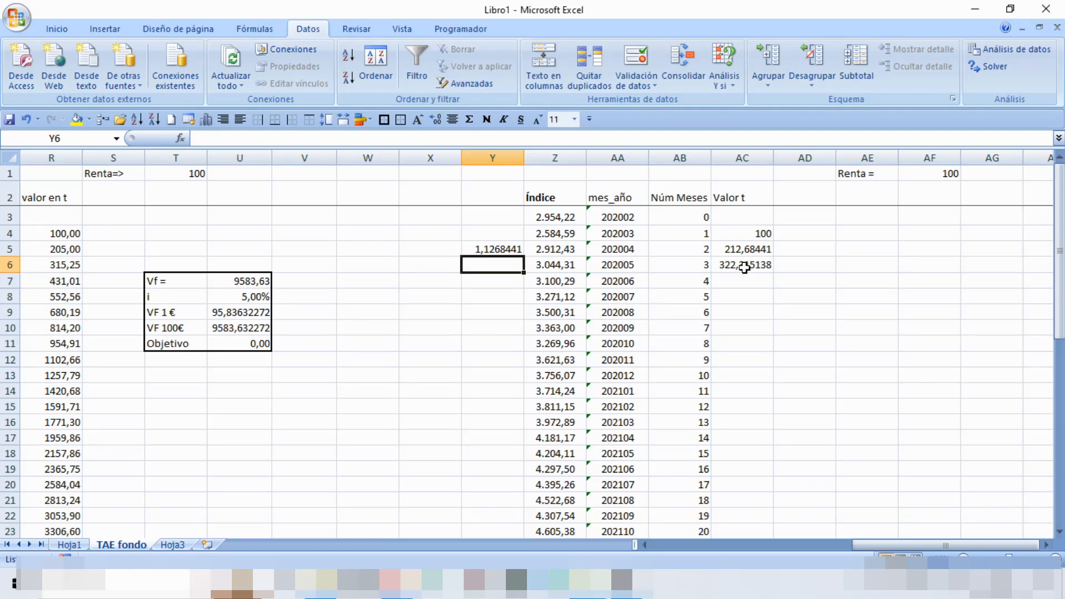
Extend the index growth factor formula from Y5 to Y6 and check the copied formula
click(744, 268)
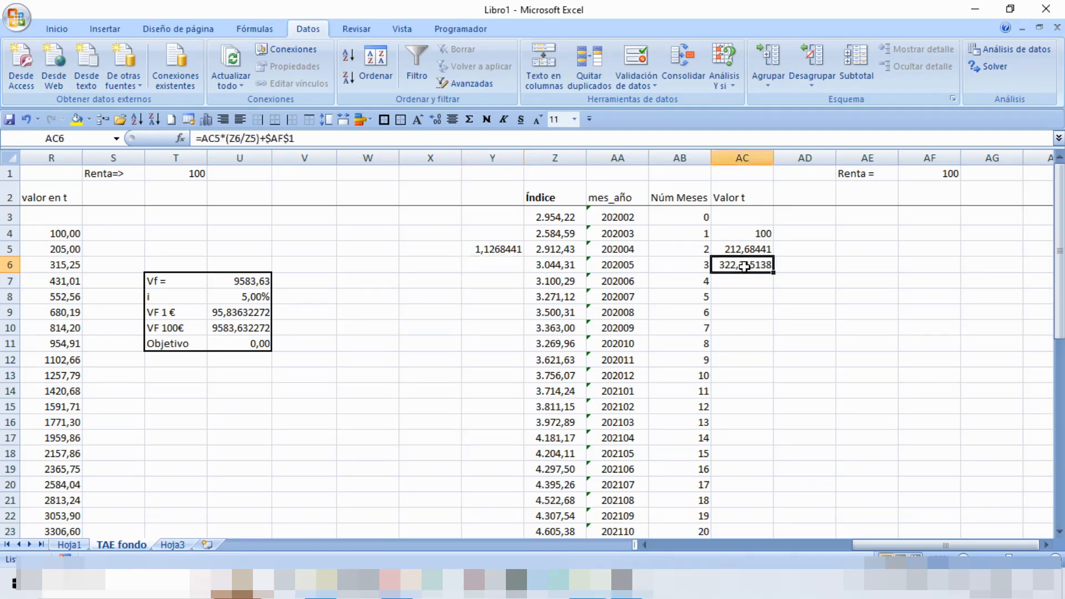
click(511, 265)
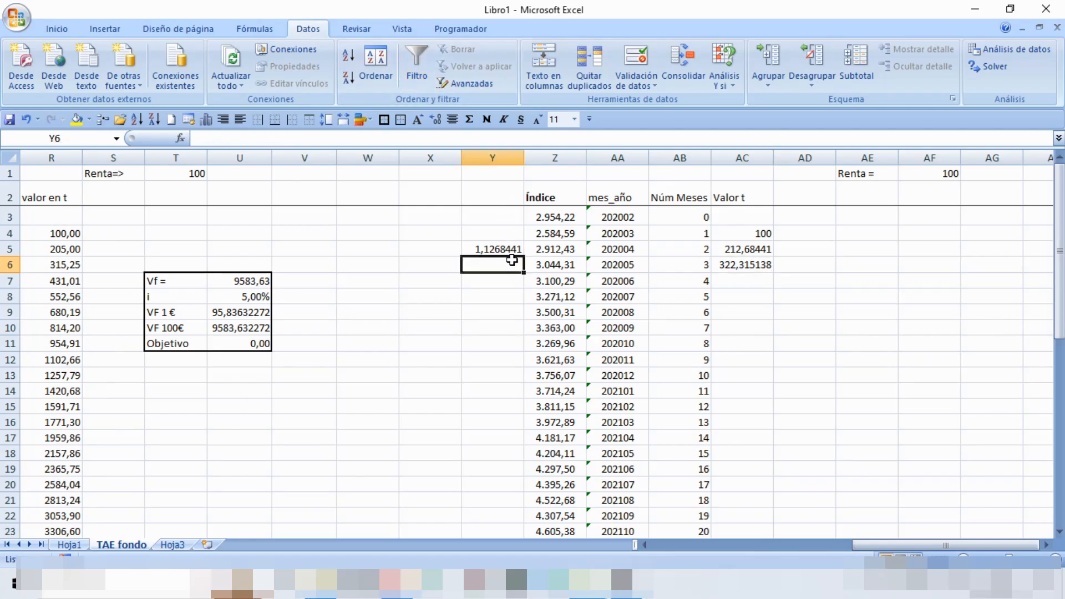
click(509, 249)
drag(524, 257, 520, 277)
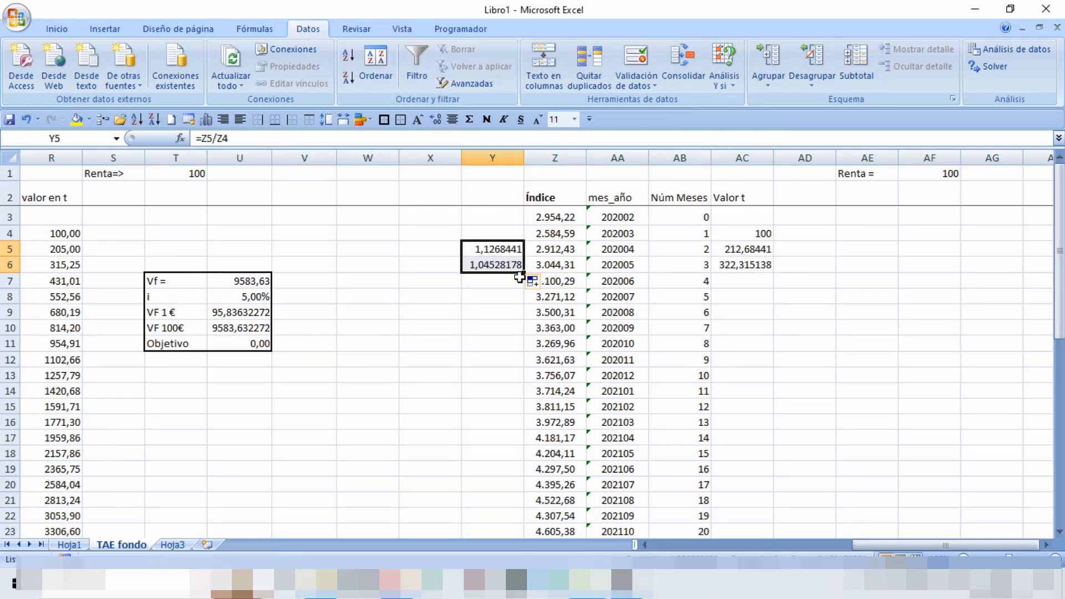
click(496, 265)
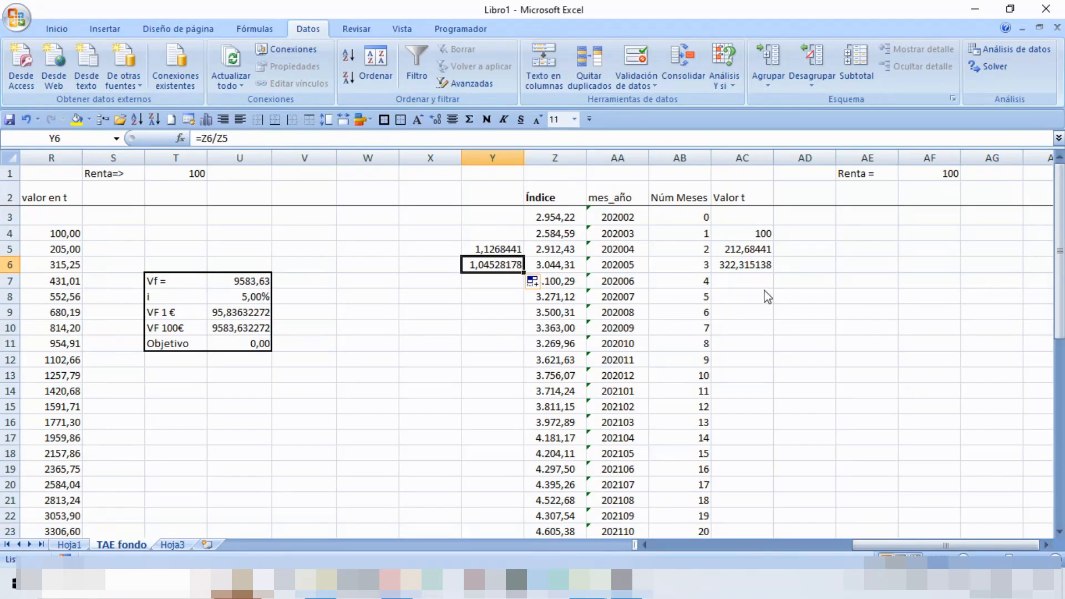
Apply R6's number format to AC4 and fill its fund value formula down to AC39
click(761, 251)
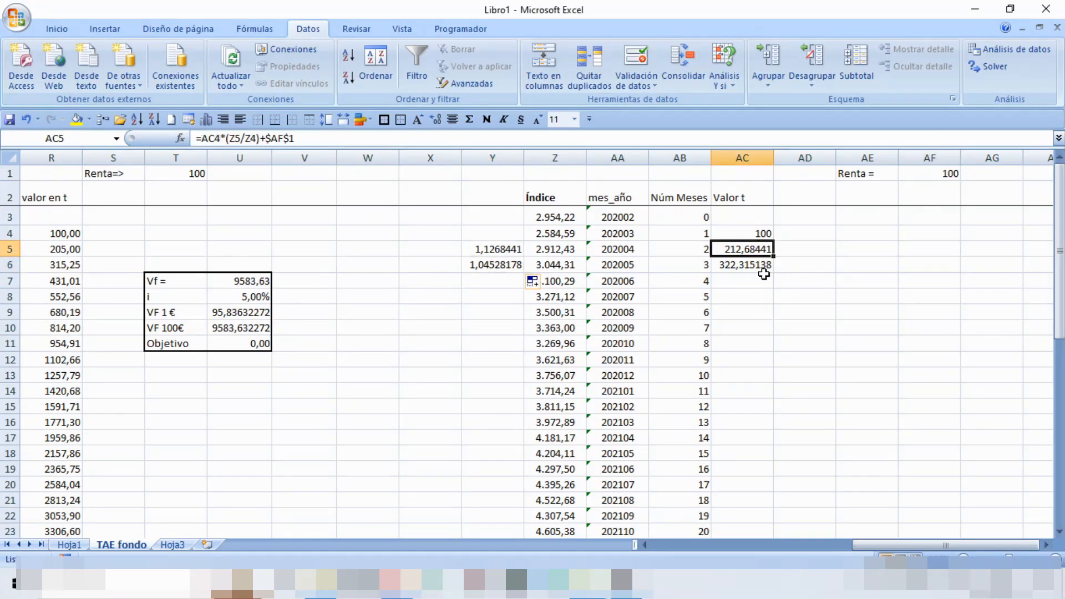
click(765, 233)
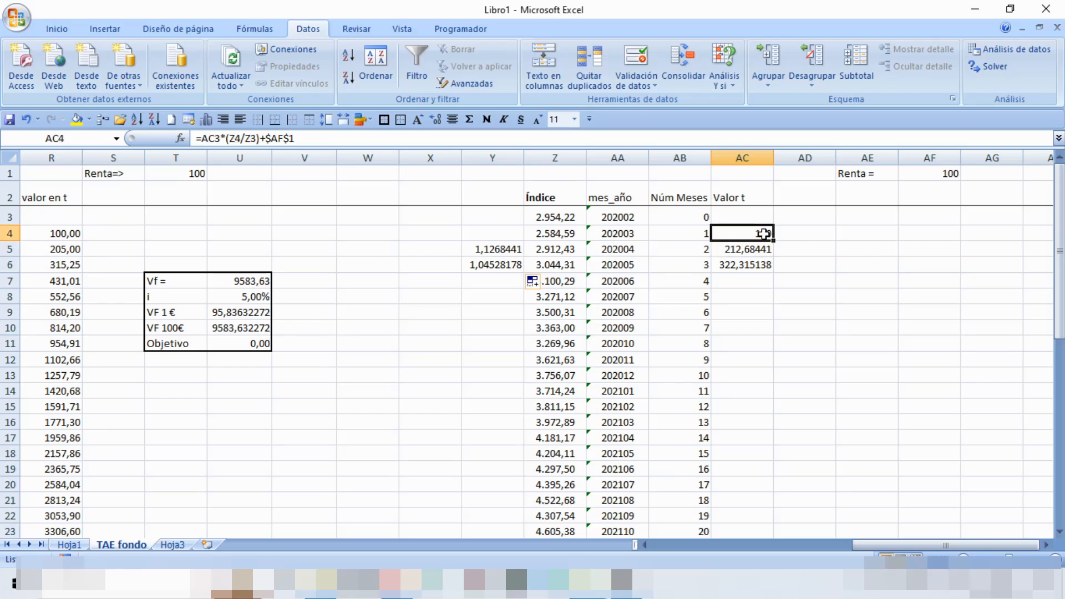
click(62, 259)
right_click(68, 260)
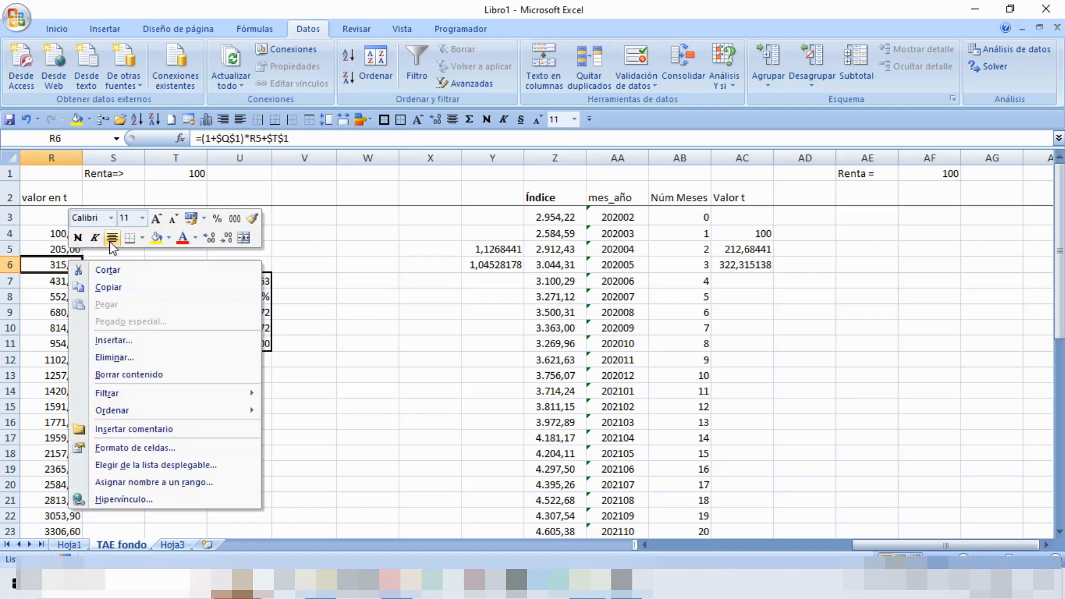
click(107, 287)
click(742, 234)
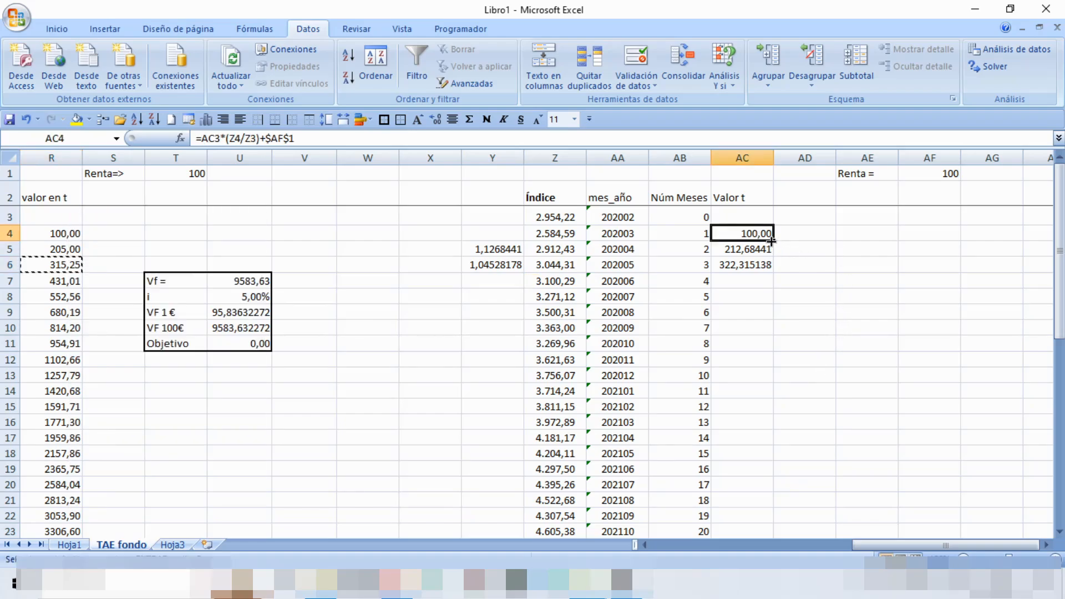
drag(771, 241, 777, 521)
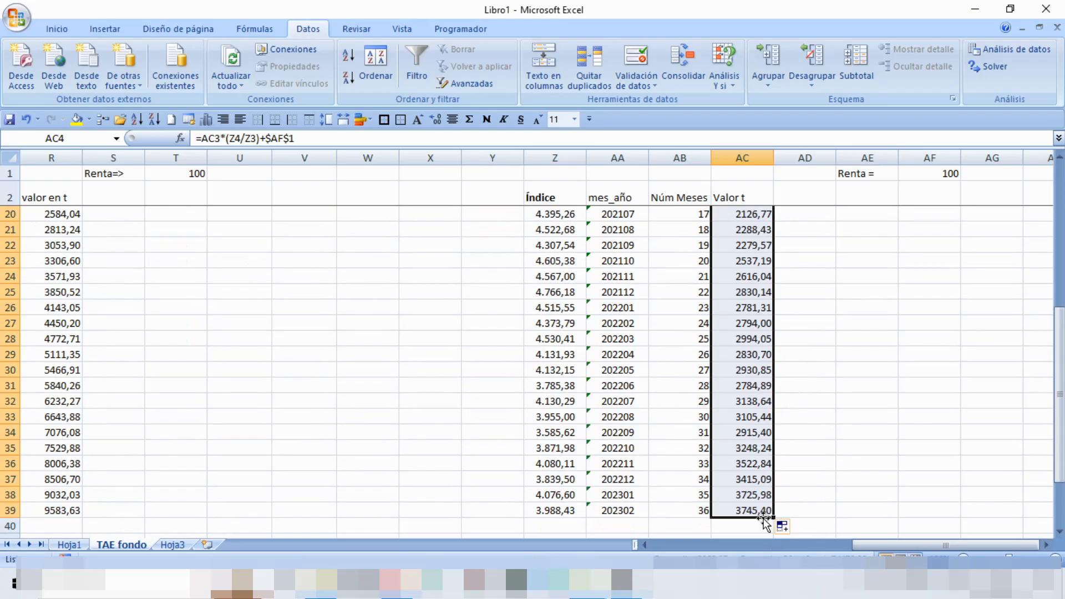
Examine the final fund value in AC39 and review the index-based fund values over all the months
click(763, 514)
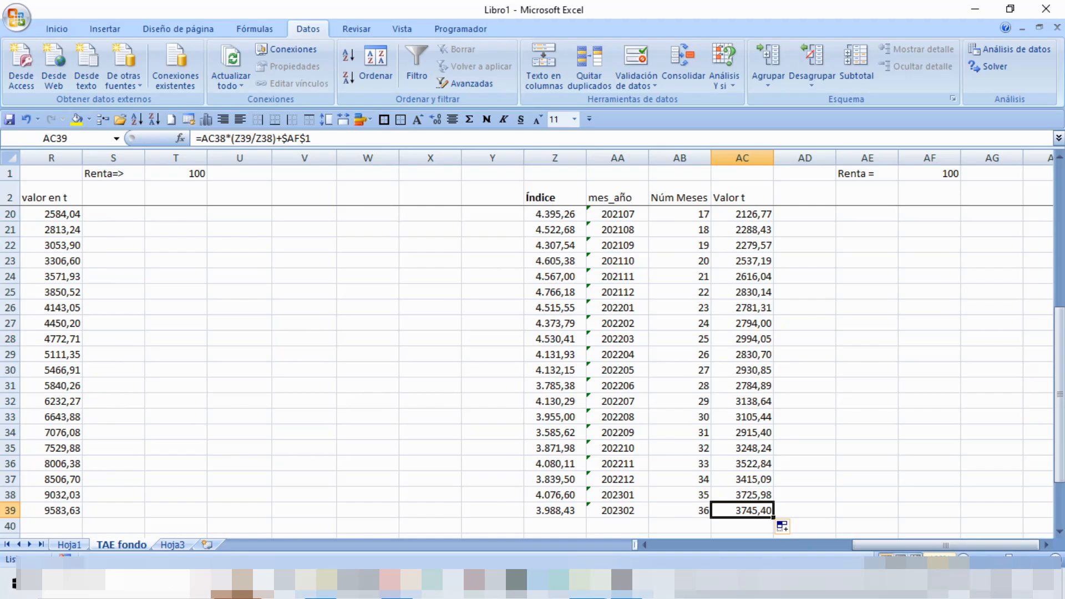
scroll(758, 355, down, 3)
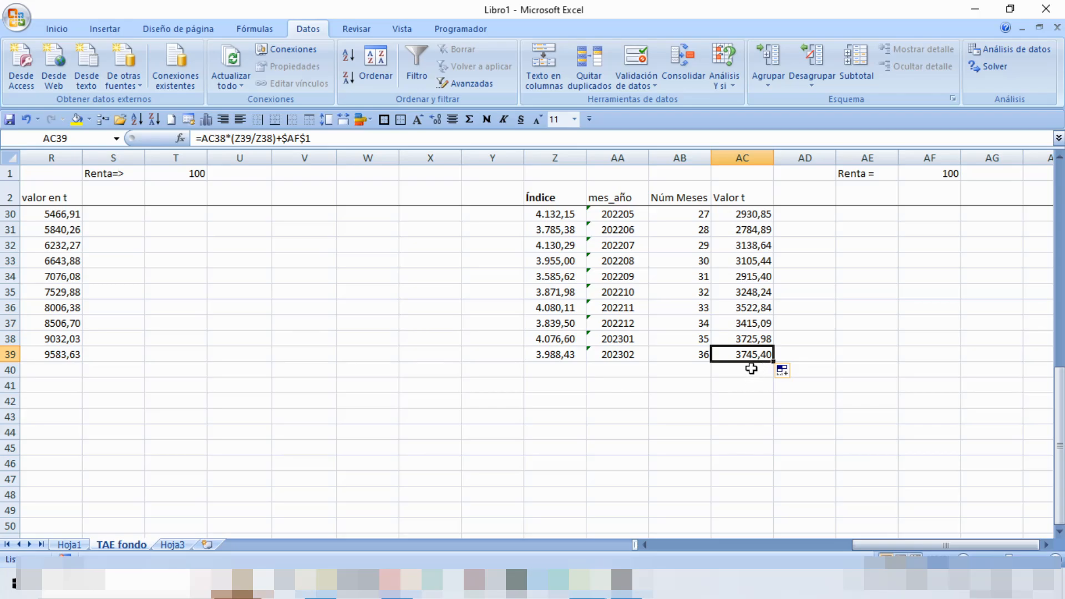
scroll(751, 369, up, 9)
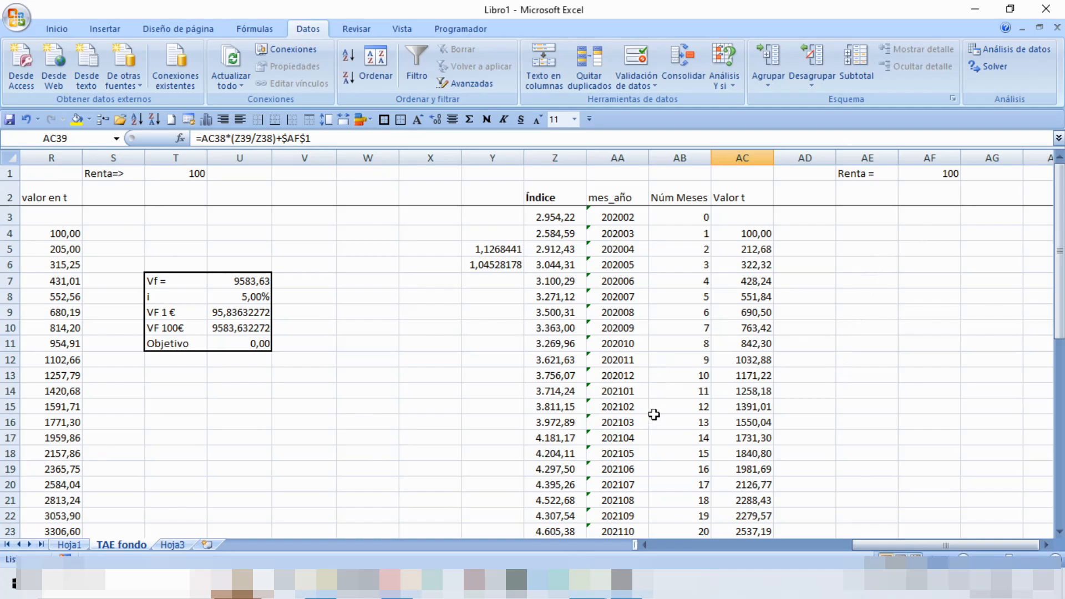
scroll(655, 413, down, 9)
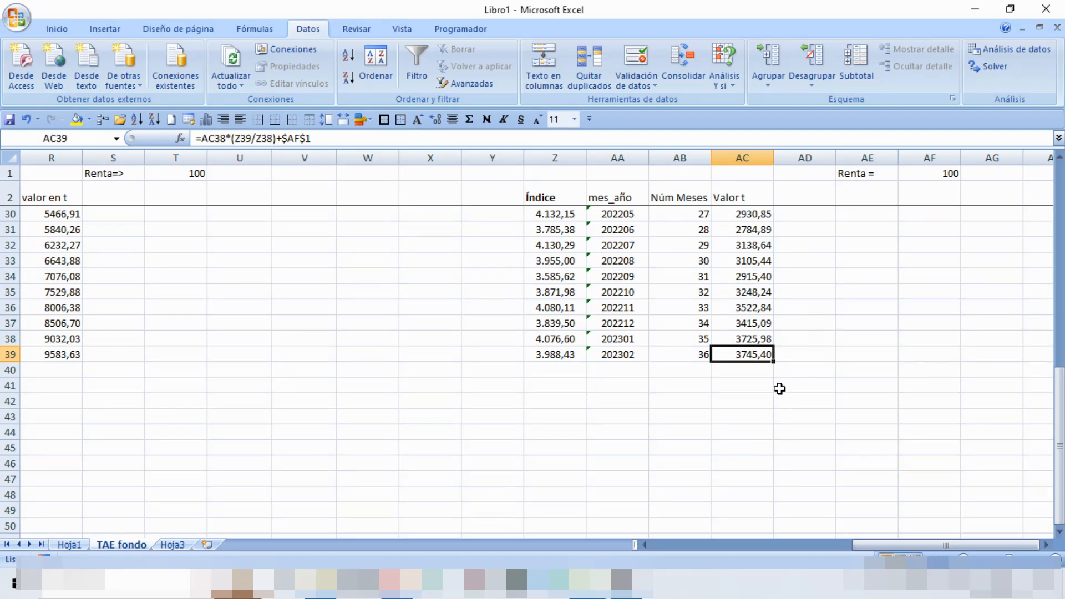
scroll(780, 389, up, 9)
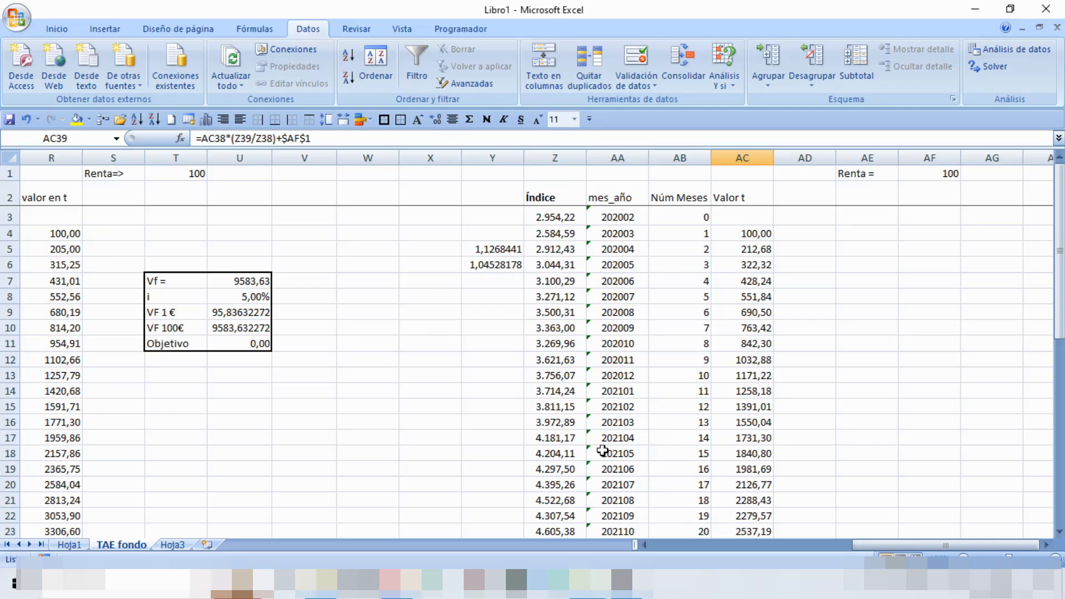
scroll(605, 439, down, 7)
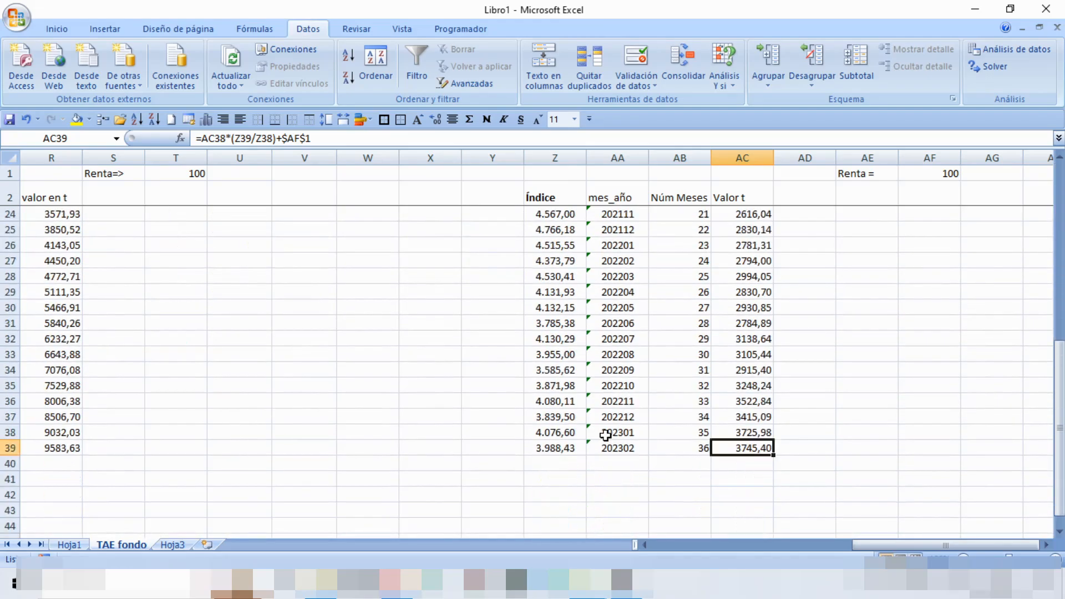
click(741, 485)
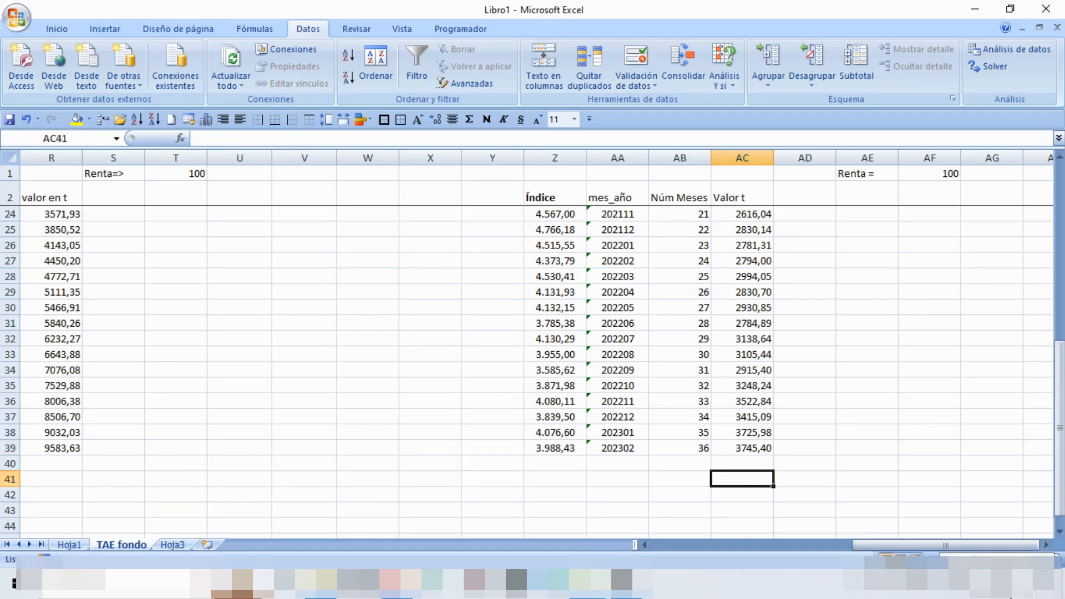
text(=)
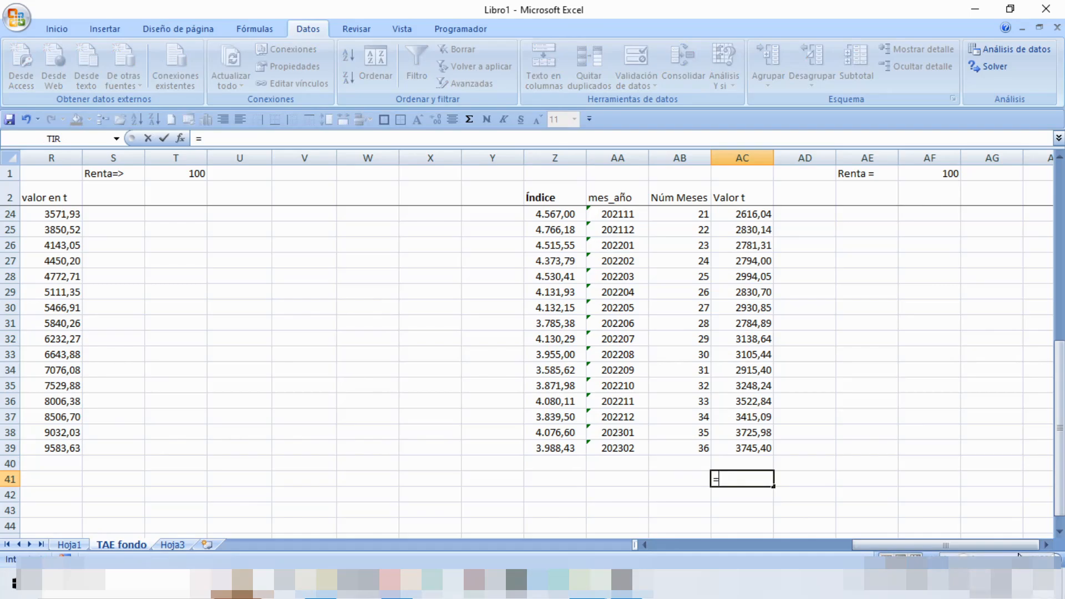
click(755, 453)
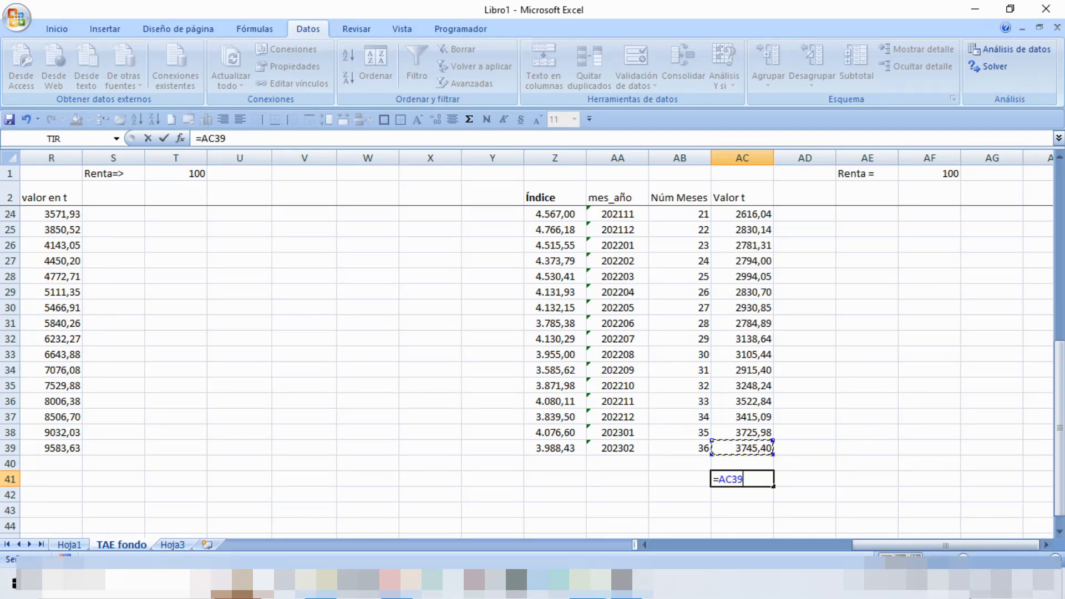
key(Escape)
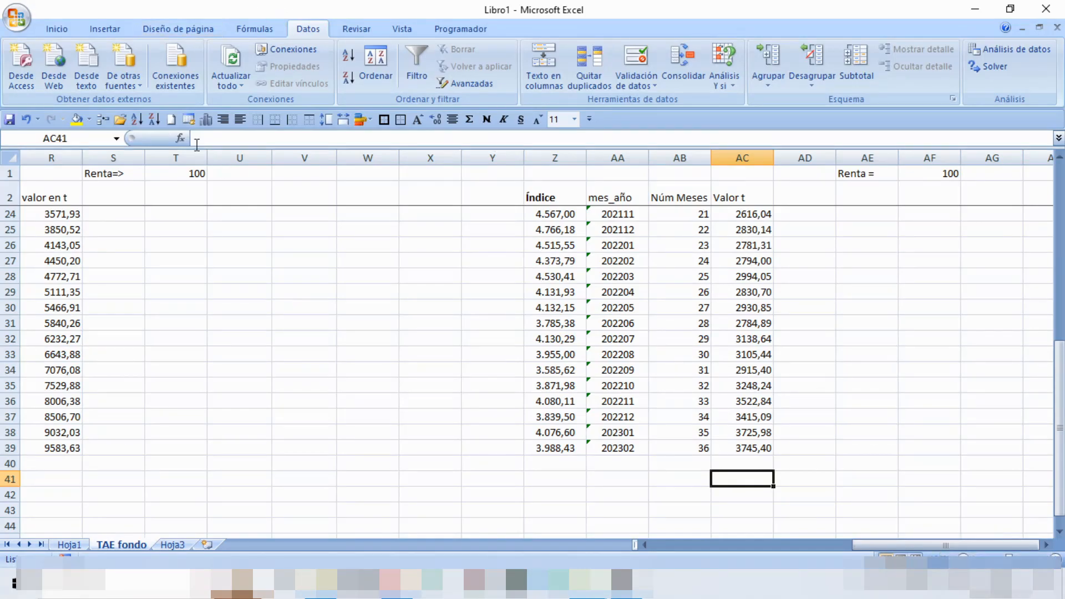
Calculate the fund's monthly rate in AC41 with the TASA function, using Nper 36, Pago -AF1 and Vf AC39
click(180, 138)
drag(484, 141, 487, 176)
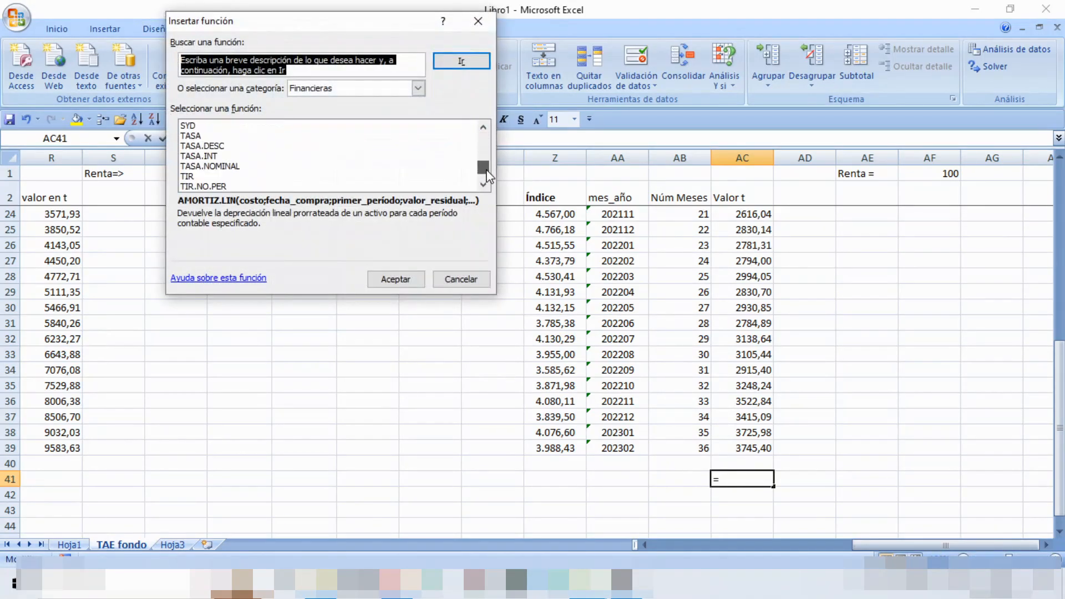
double_click(187, 137)
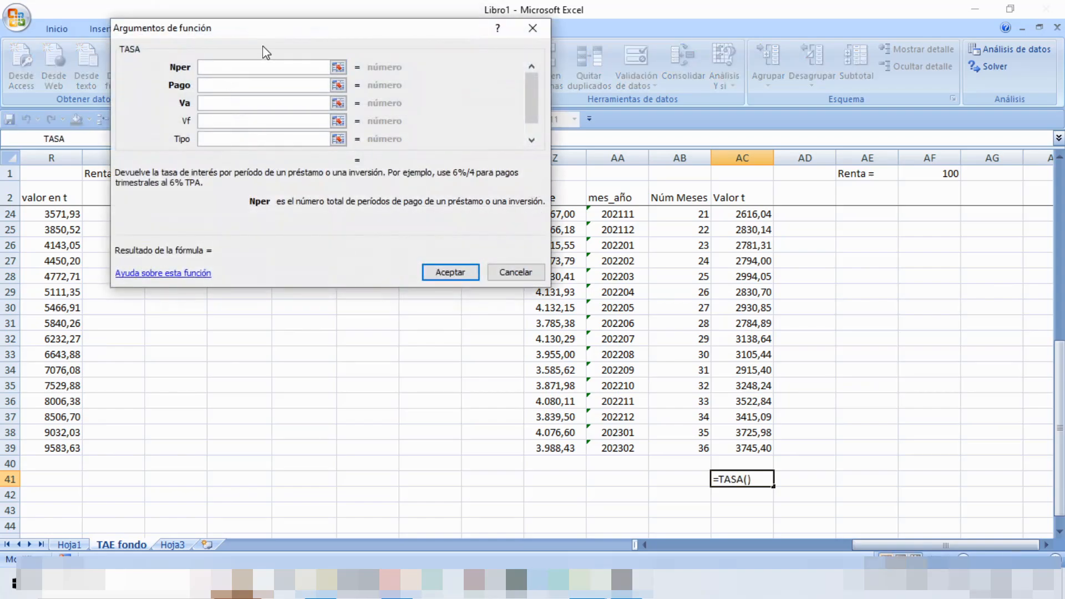
text(36)
click(274, 86)
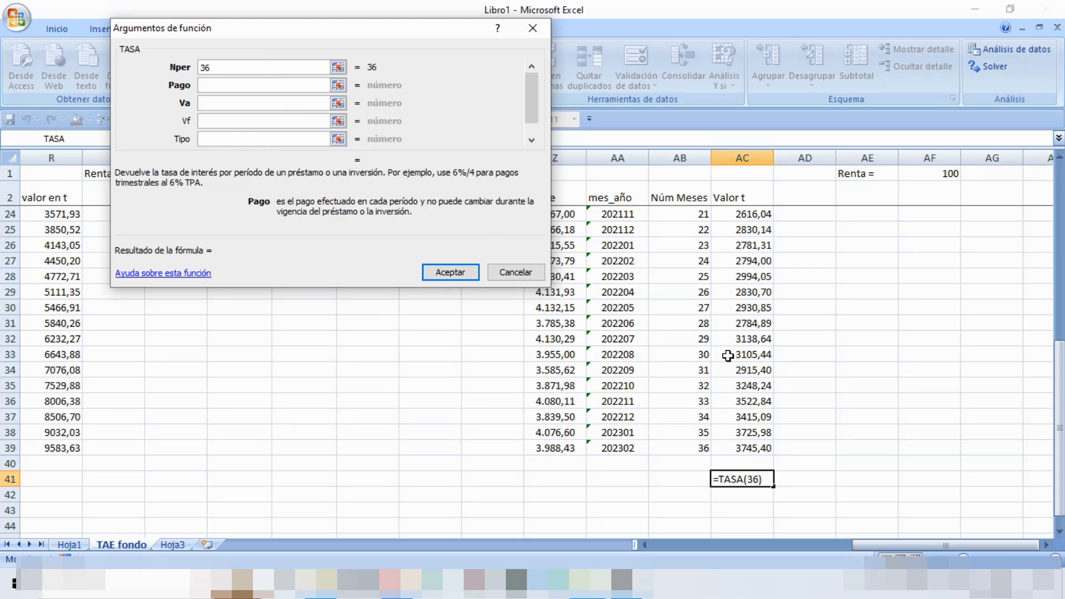
text(-)
click(944, 173)
click(270, 105)
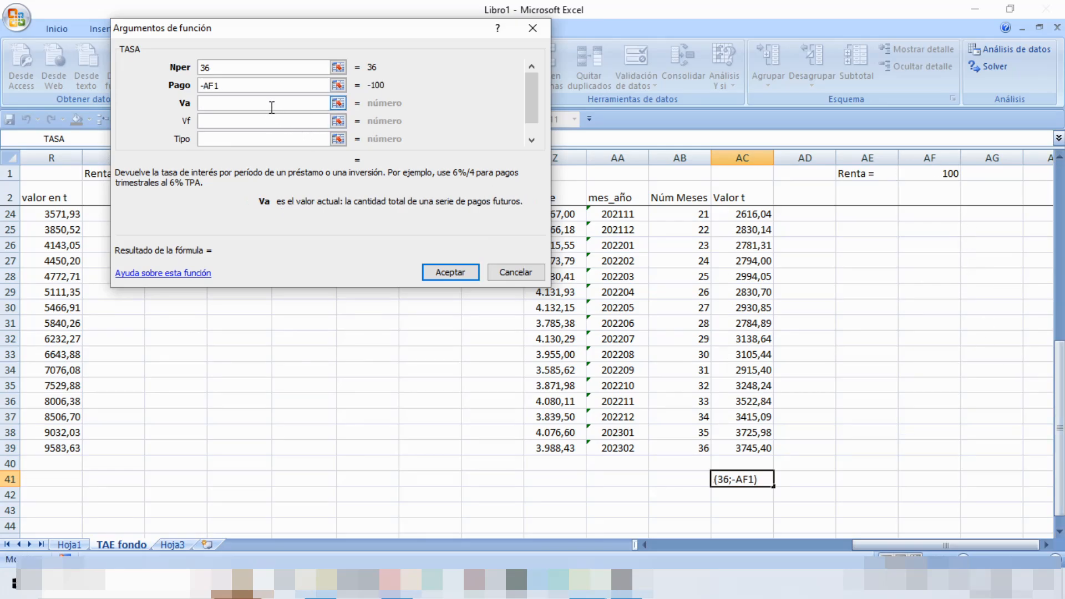
click(263, 123)
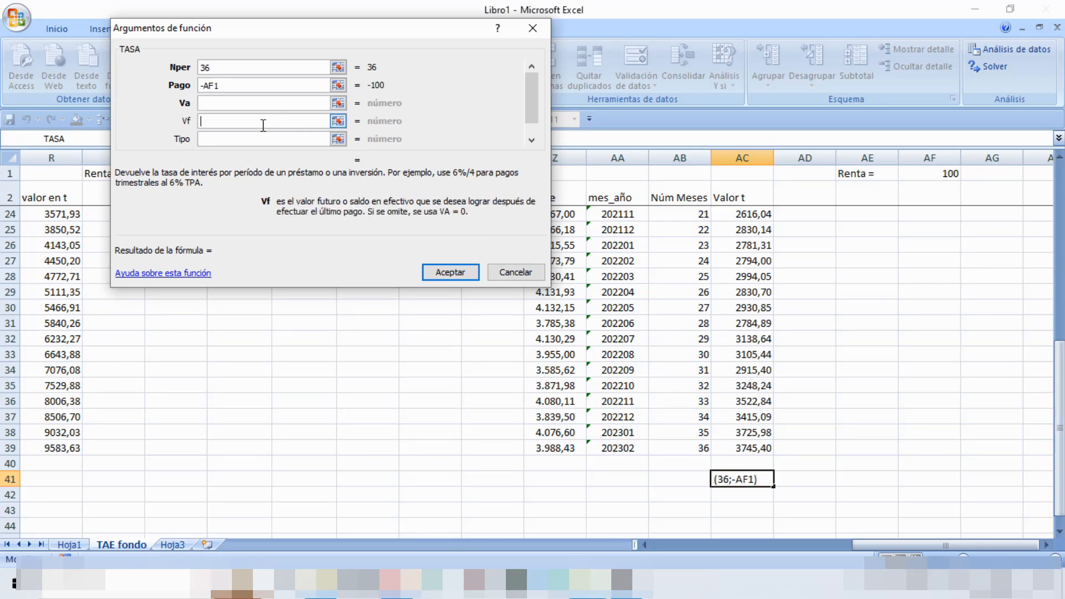
click(759, 451)
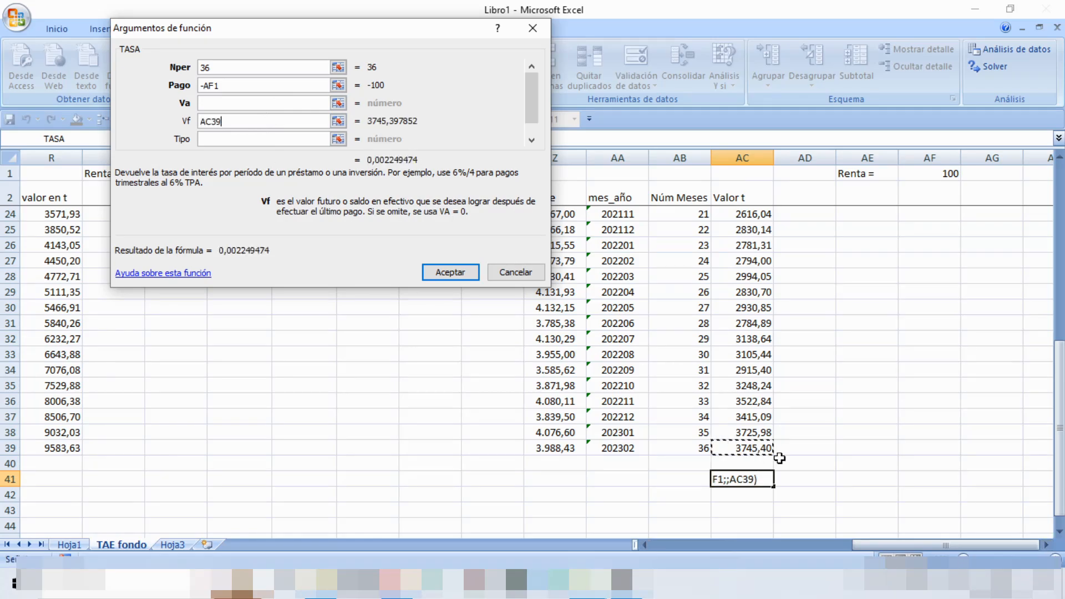
click(451, 272)
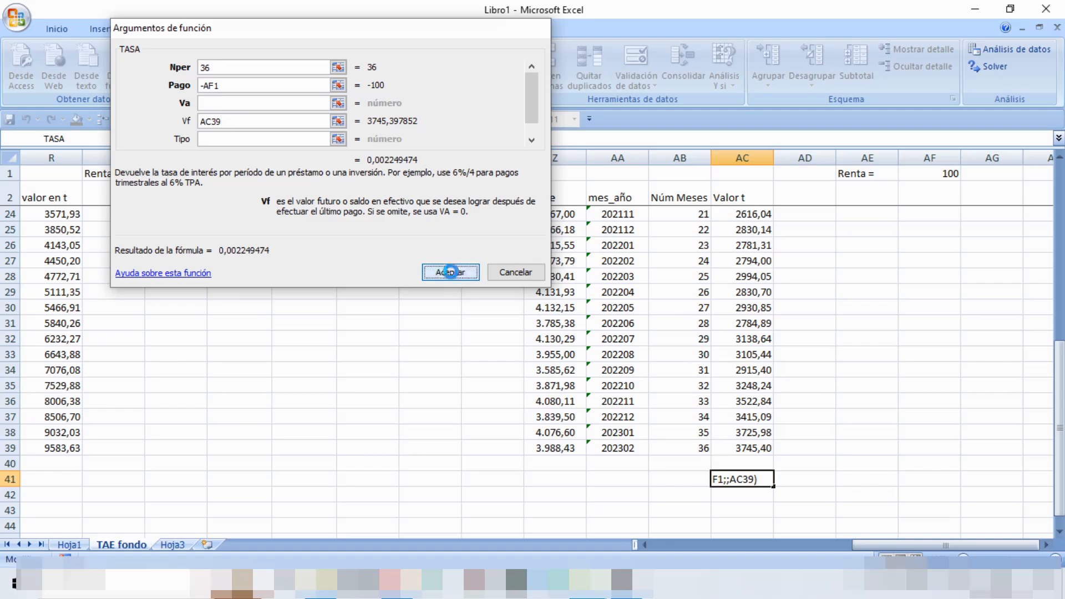
Format the monthly rate in AC41 as a percentage with five decimal places
right_click(759, 478)
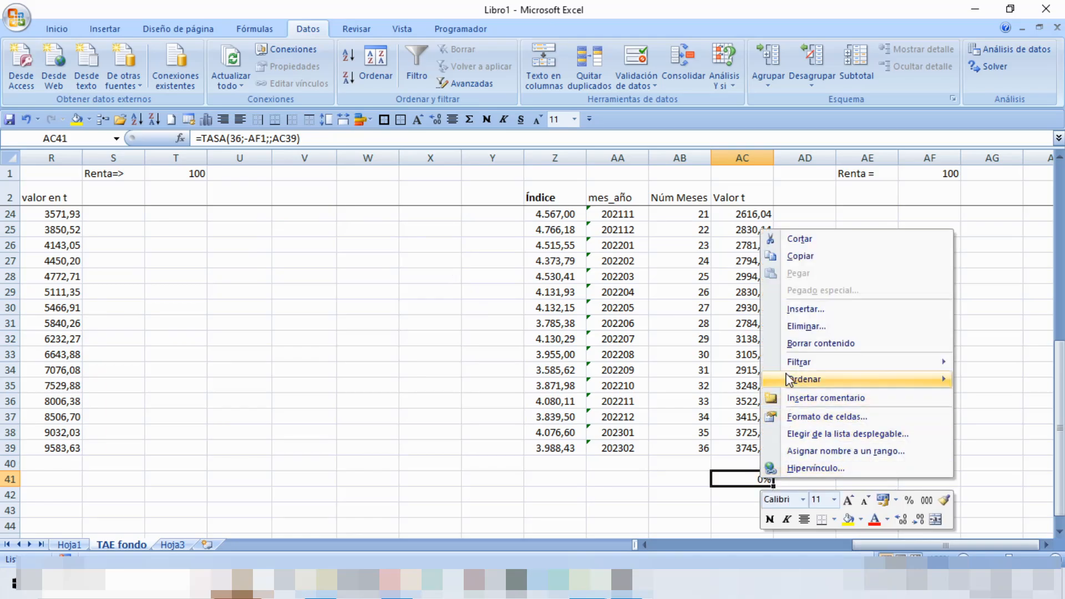
click(814, 417)
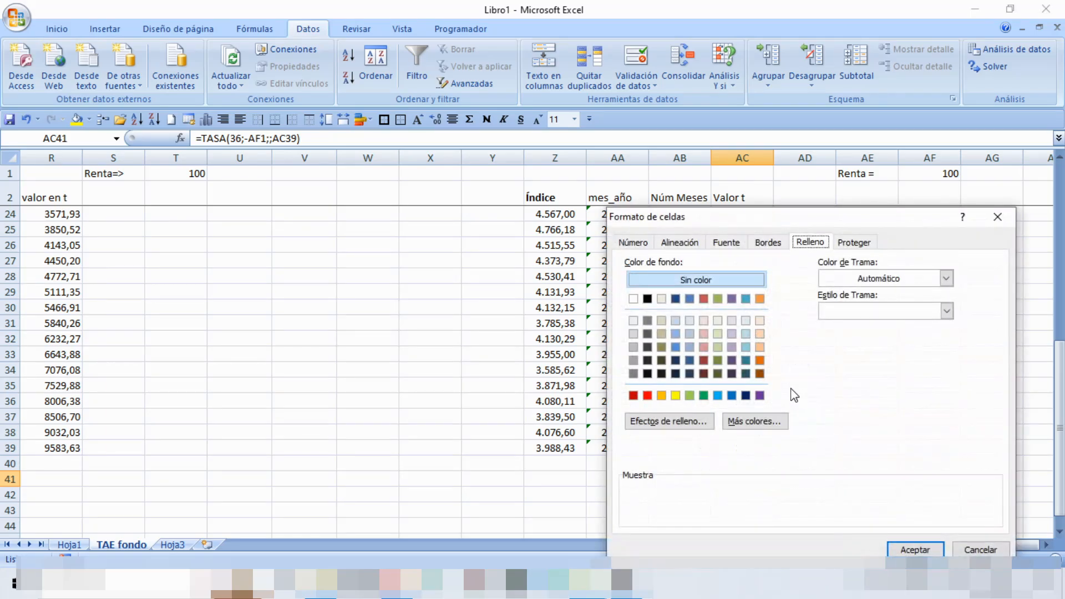
click(633, 242)
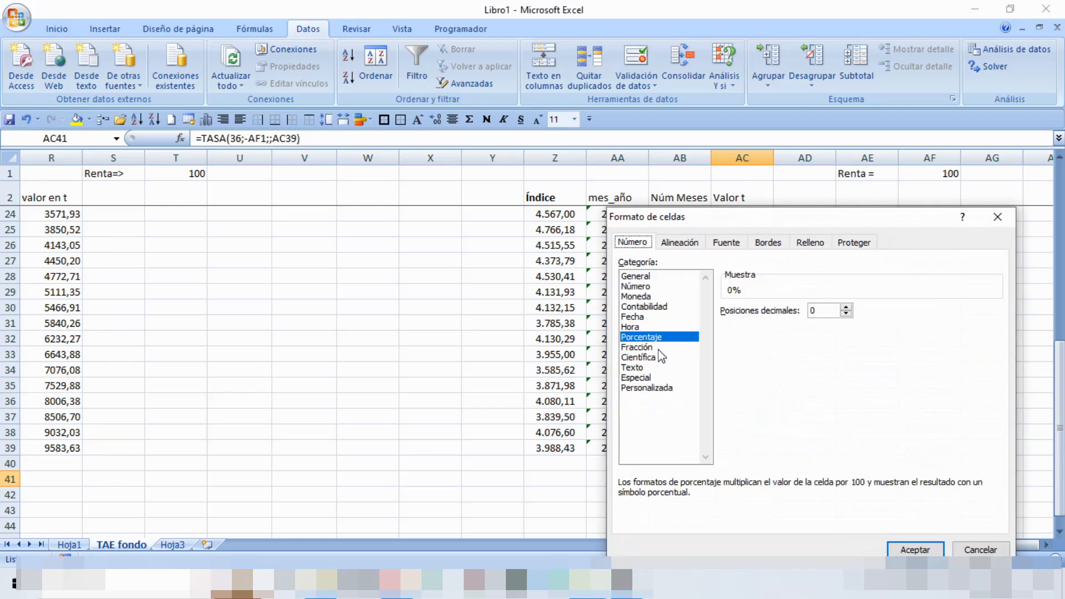
click(847, 308)
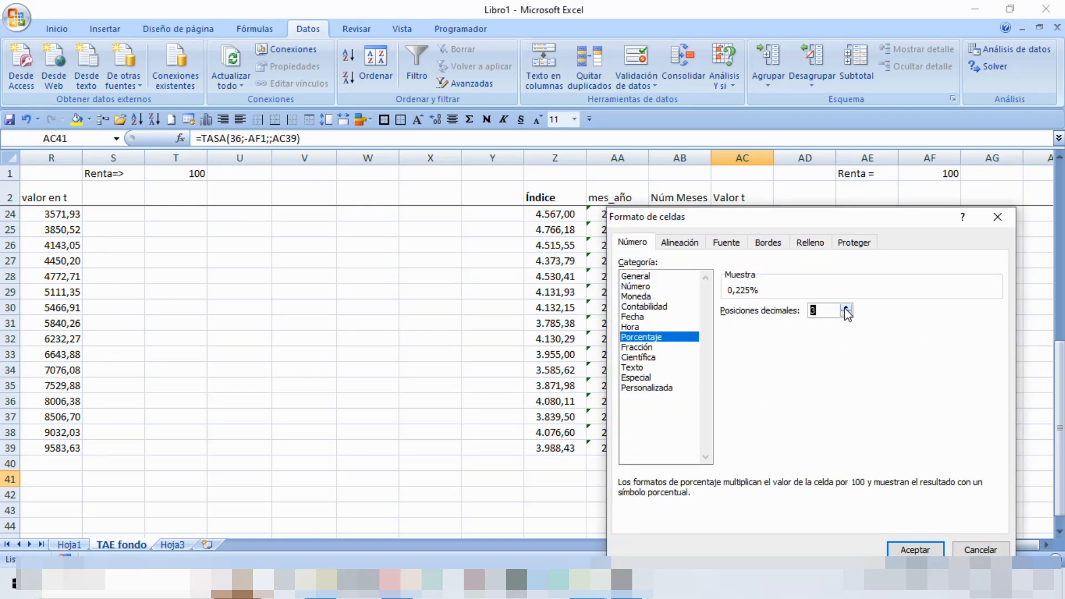
click(916, 550)
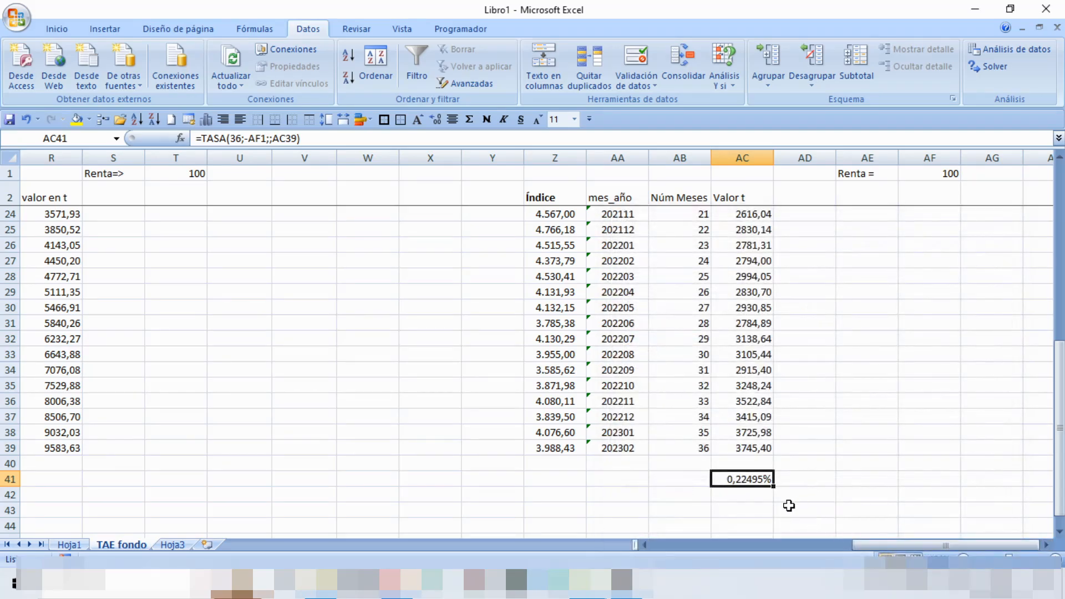
Label the rate rows "Tasa mes" in AB41 and "Tasa año" in AB42
key(Left)
text(T)
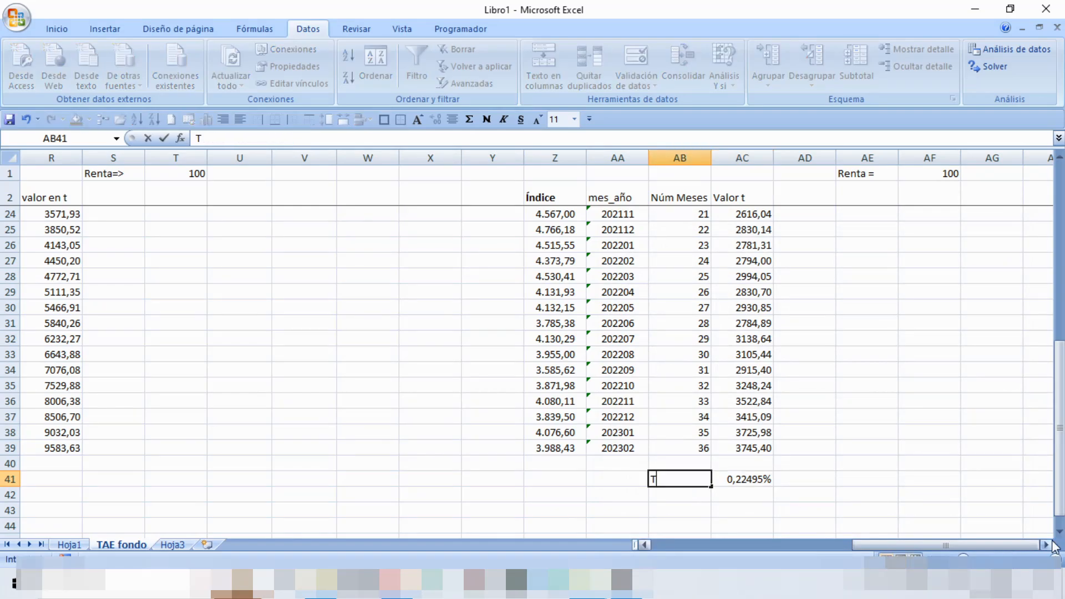
text(asa mes)
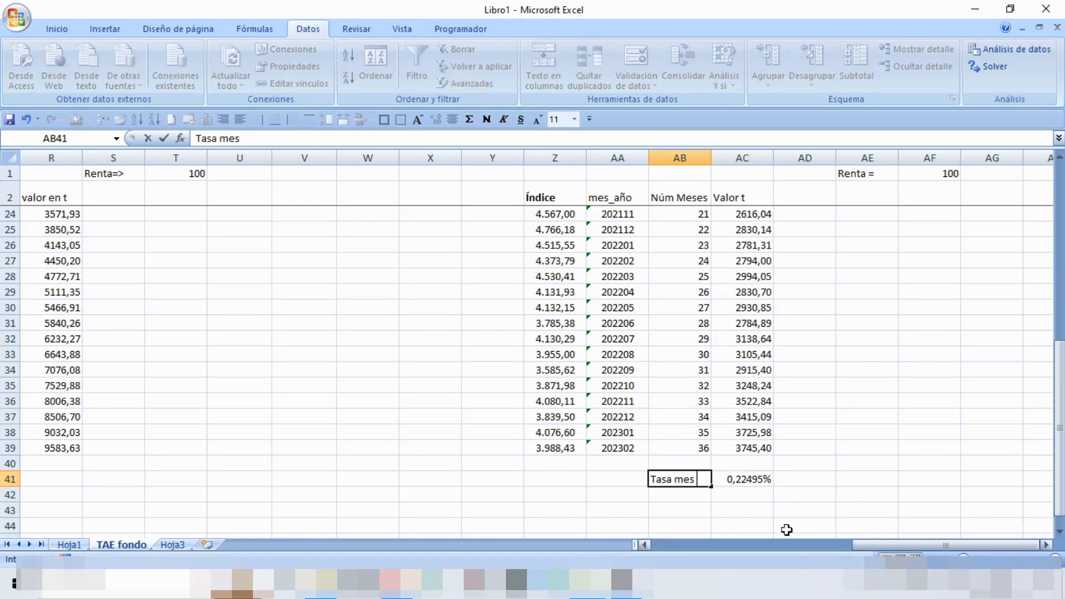
click(685, 497)
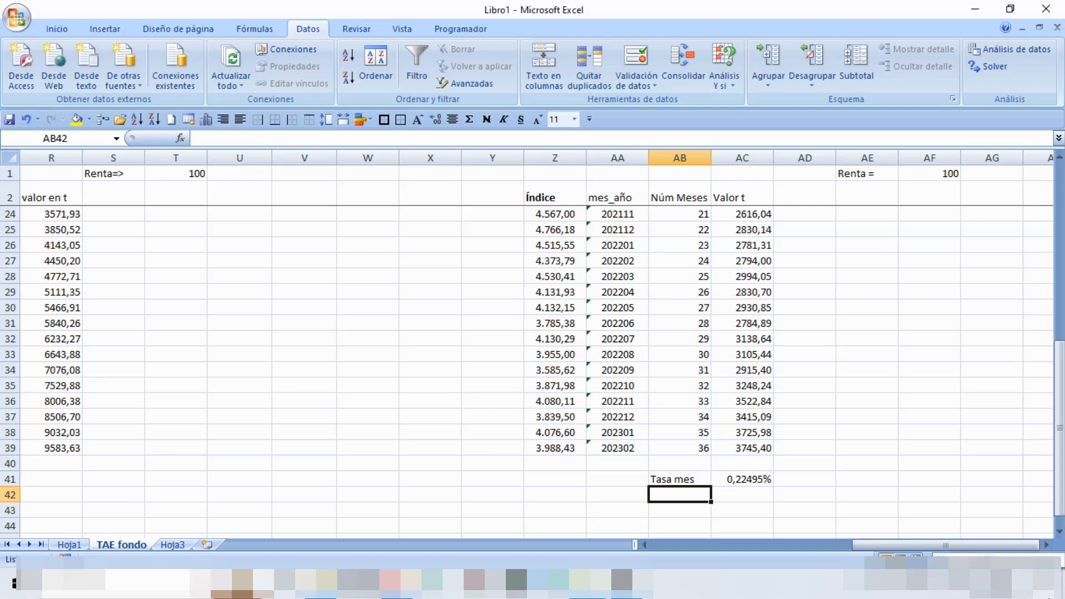
text(Tasa)
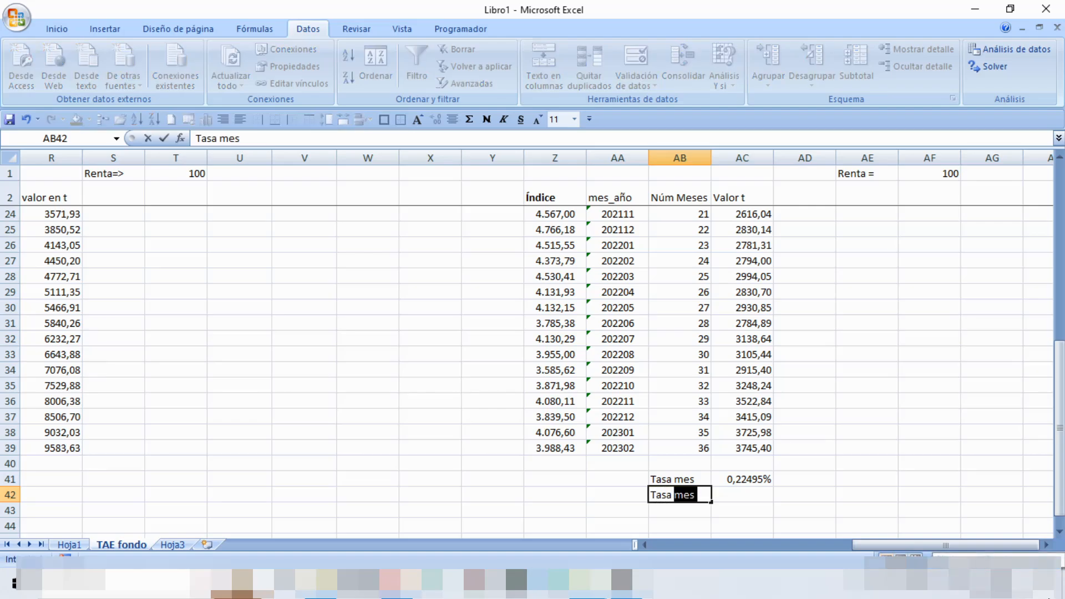
text( año)
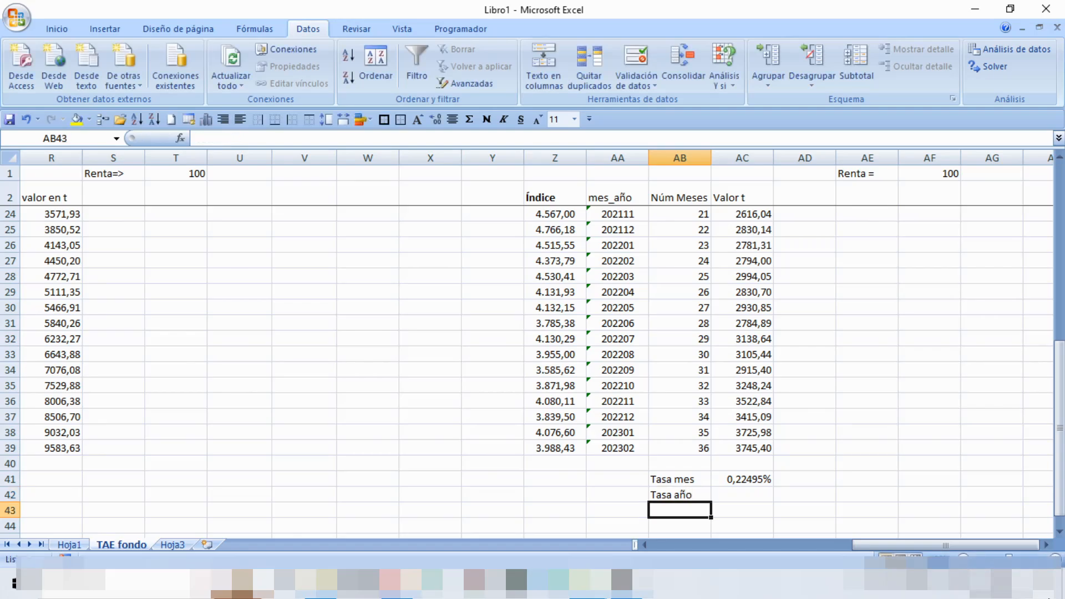
Calculate the annual rate in AC42 with the formula =(1+AC41)^12-1
key(Tab)
text(=)
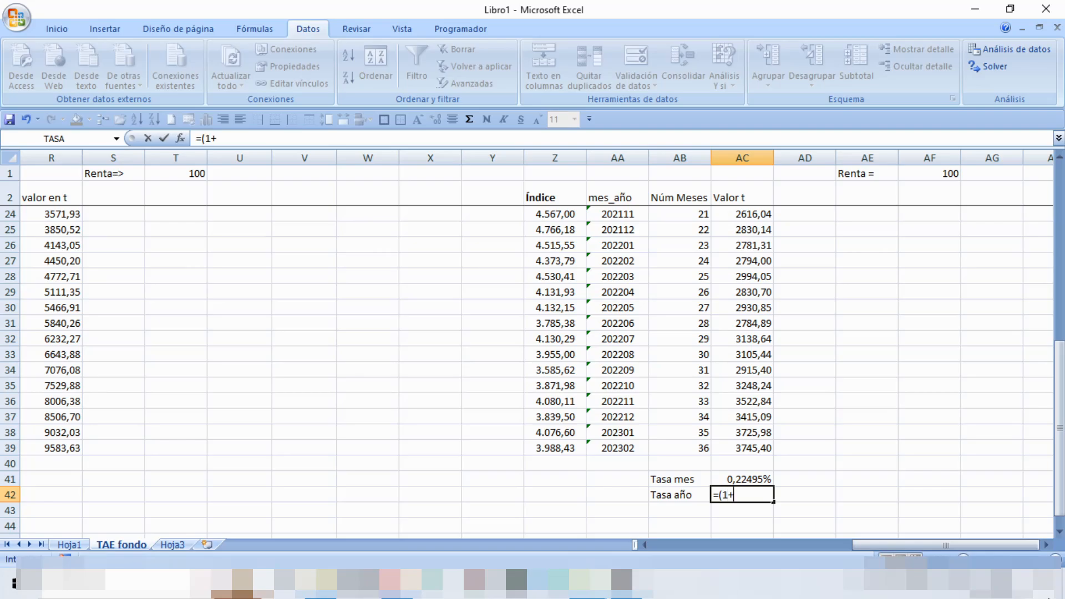
text((1+)
key(Up)
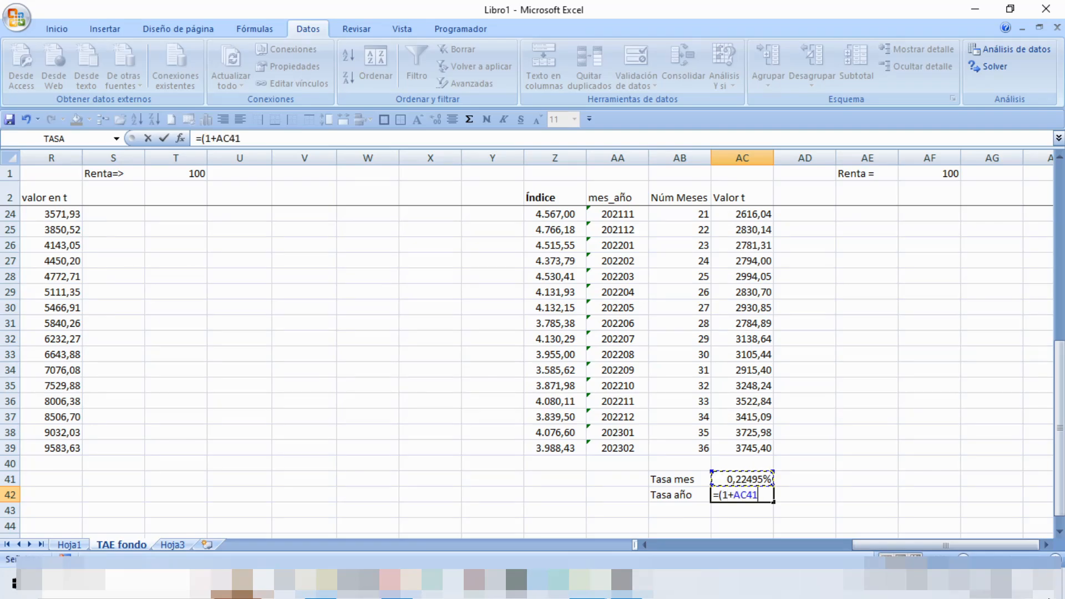
text())
text(^12-1)
key(Return)
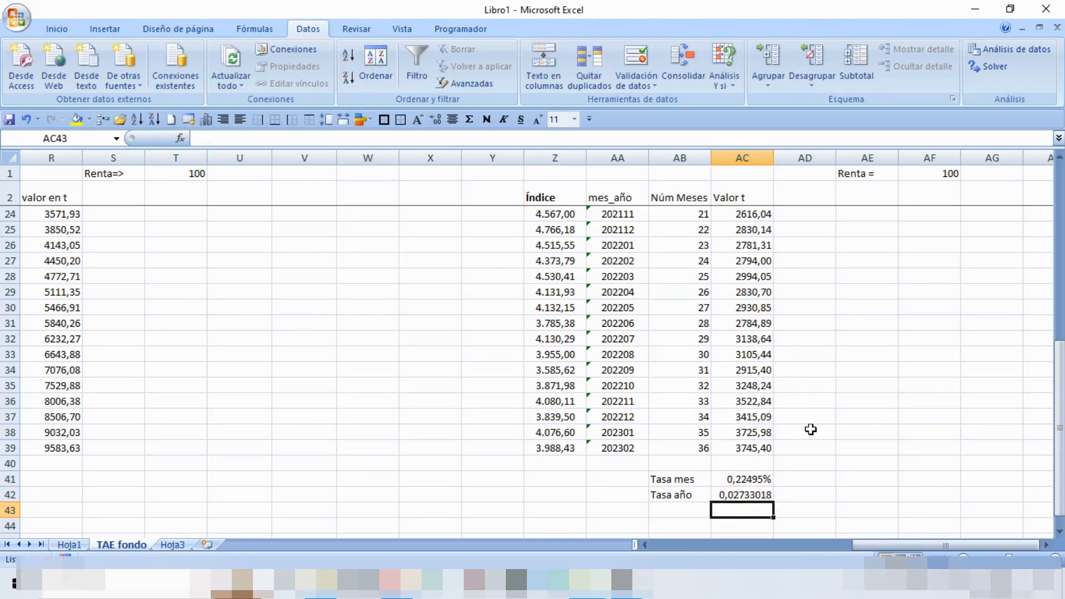
Copy the percentage format of AC41 to the annual rate in AC42
click(756, 496)
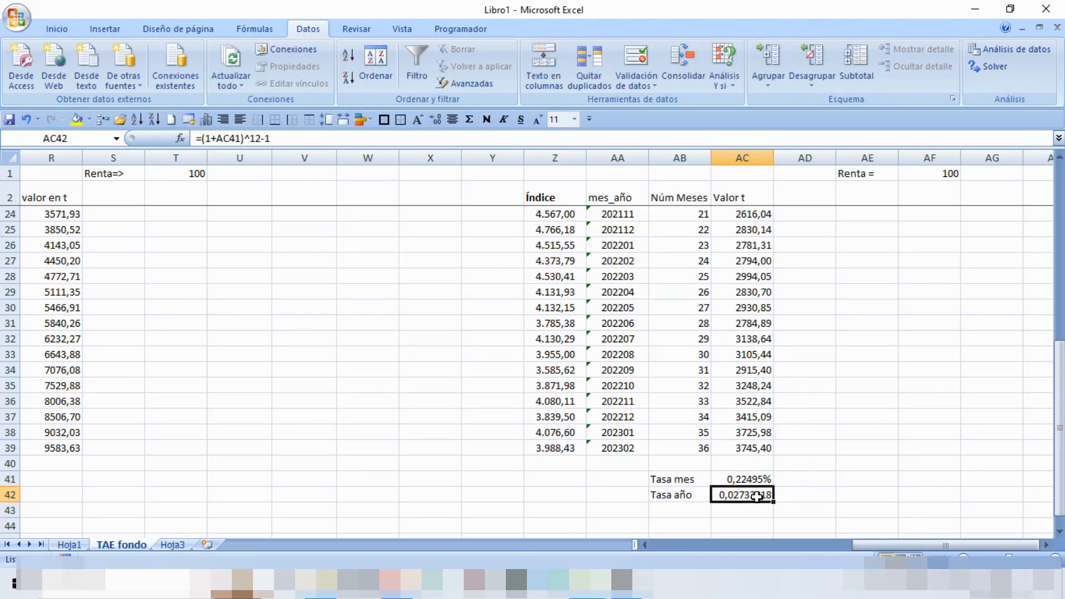
click(756, 479)
right_click(756, 479)
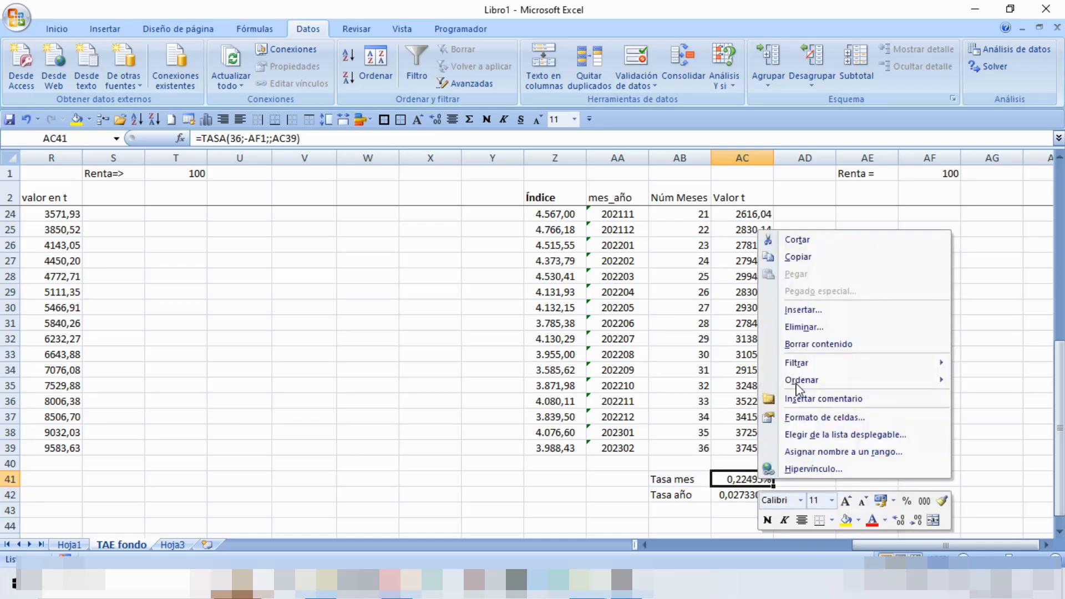
click(797, 258)
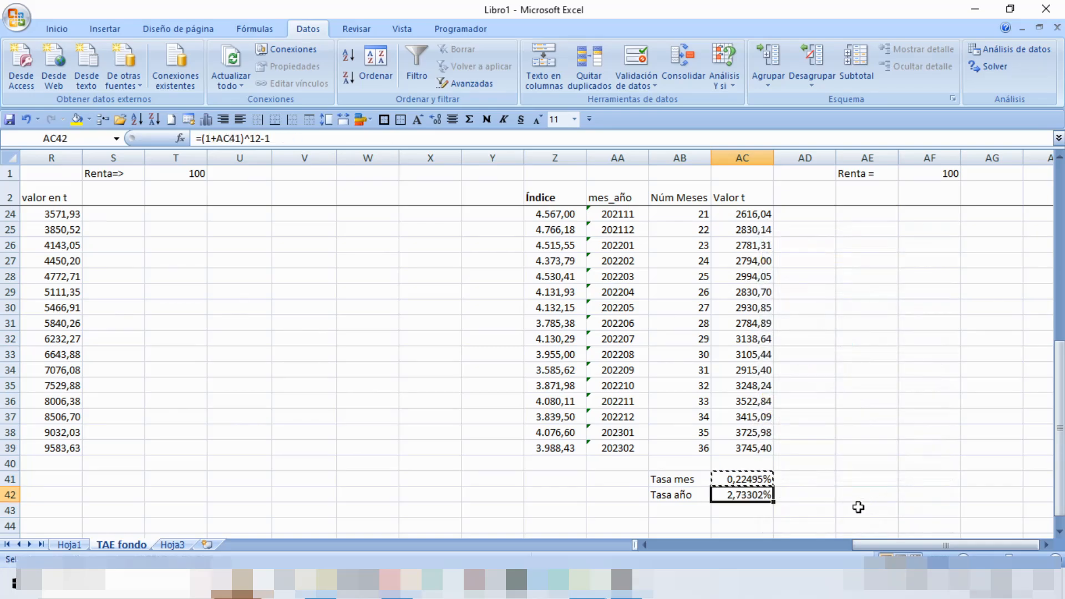
key(Escape)
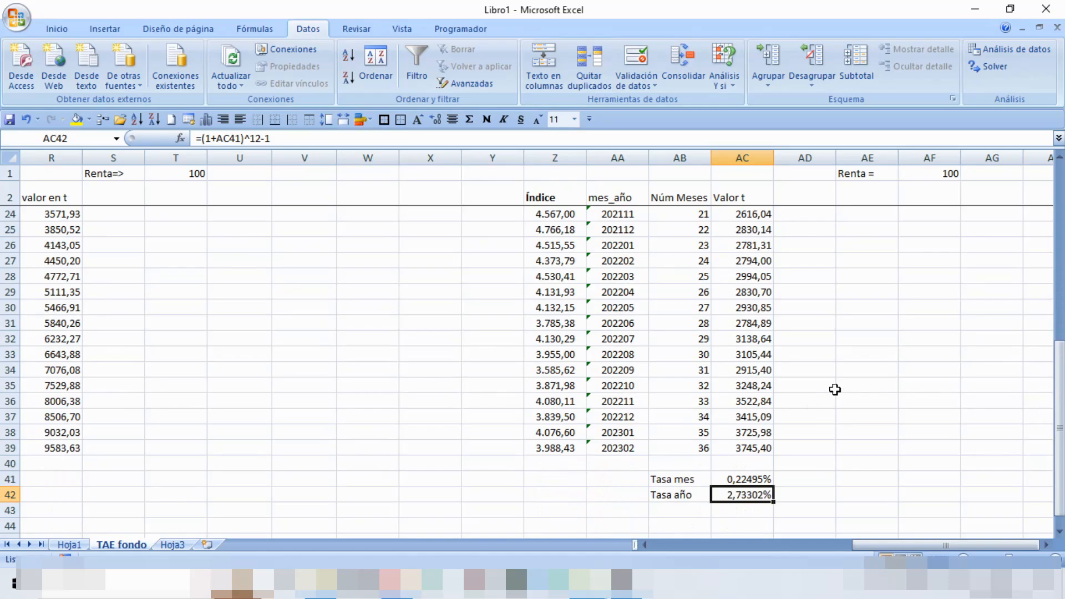
Add the column header "Renta" in AD2, beside the Valor t column
scroll(820, 437, up, 7)
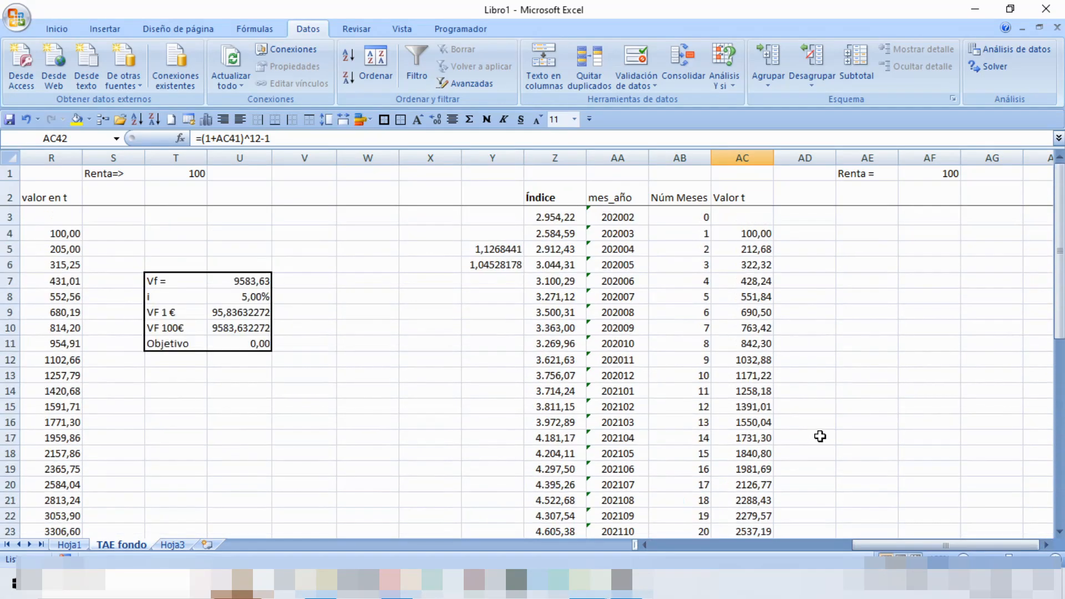
scroll(820, 437, down, 9)
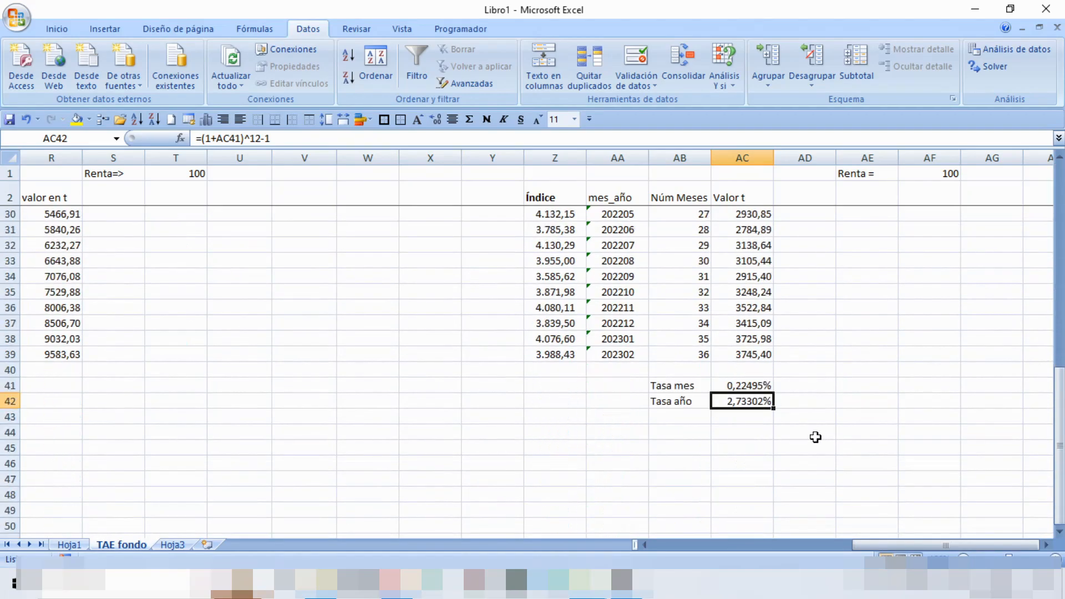
scroll(799, 371, up, 9)
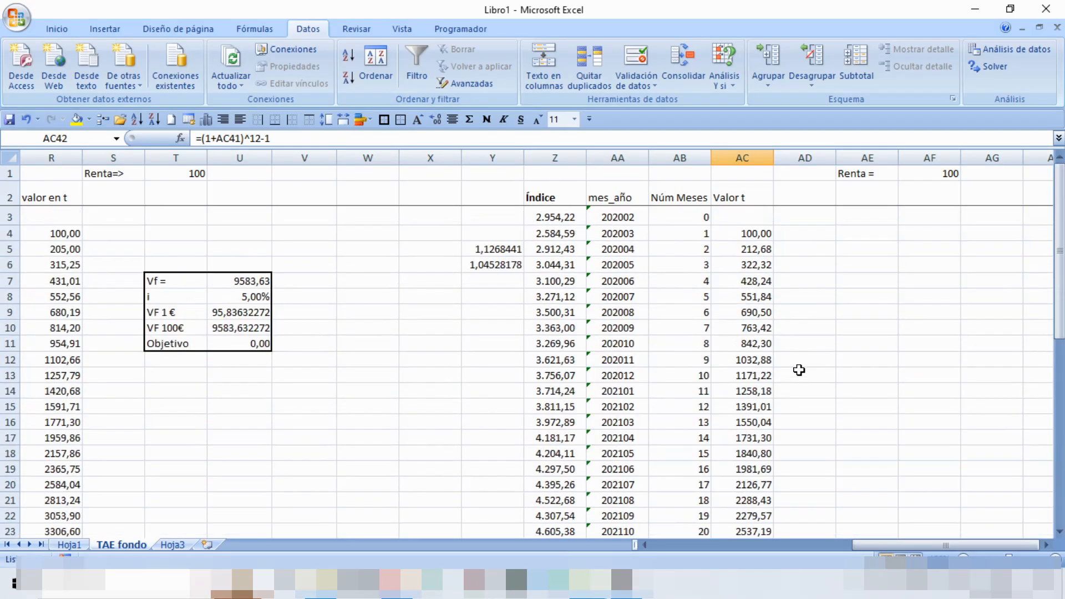
scroll(797, 402, down, 3)
scroll(794, 400, up, 3)
click(807, 199)
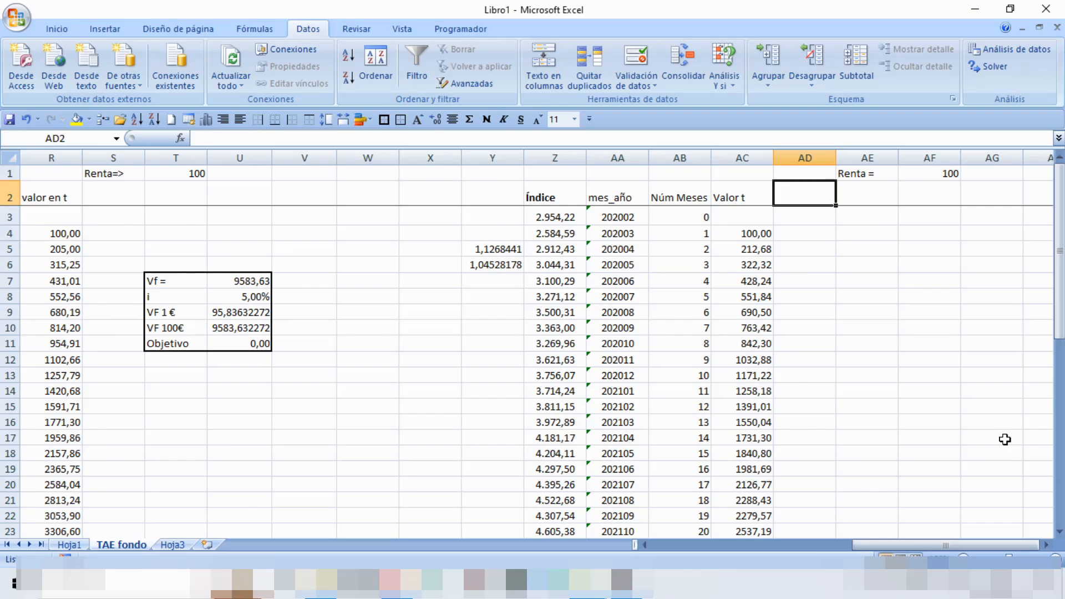
text(Renta)
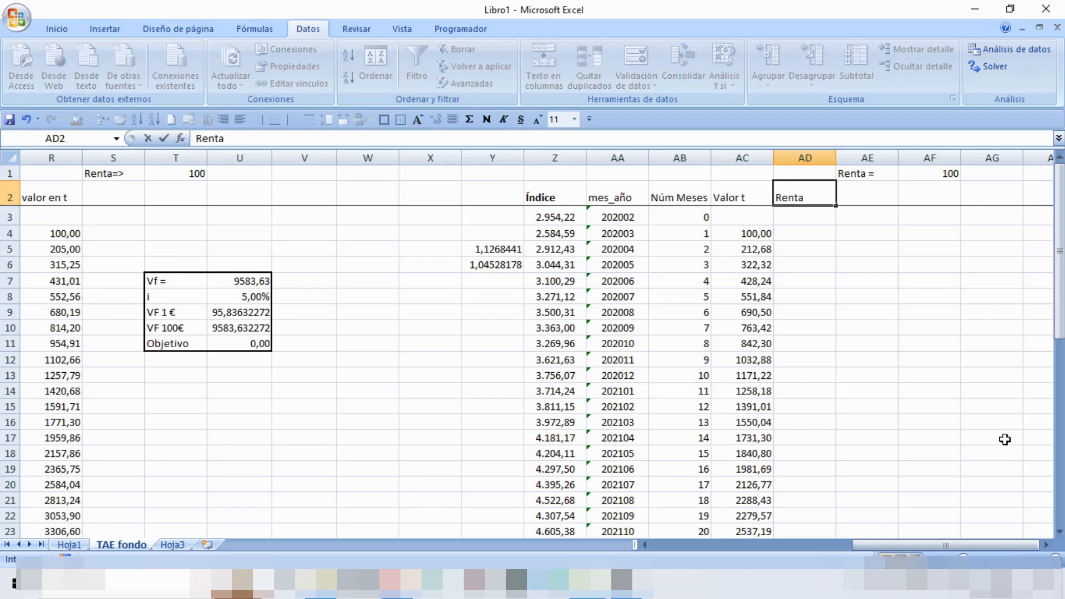
key(Return)
key(Down)
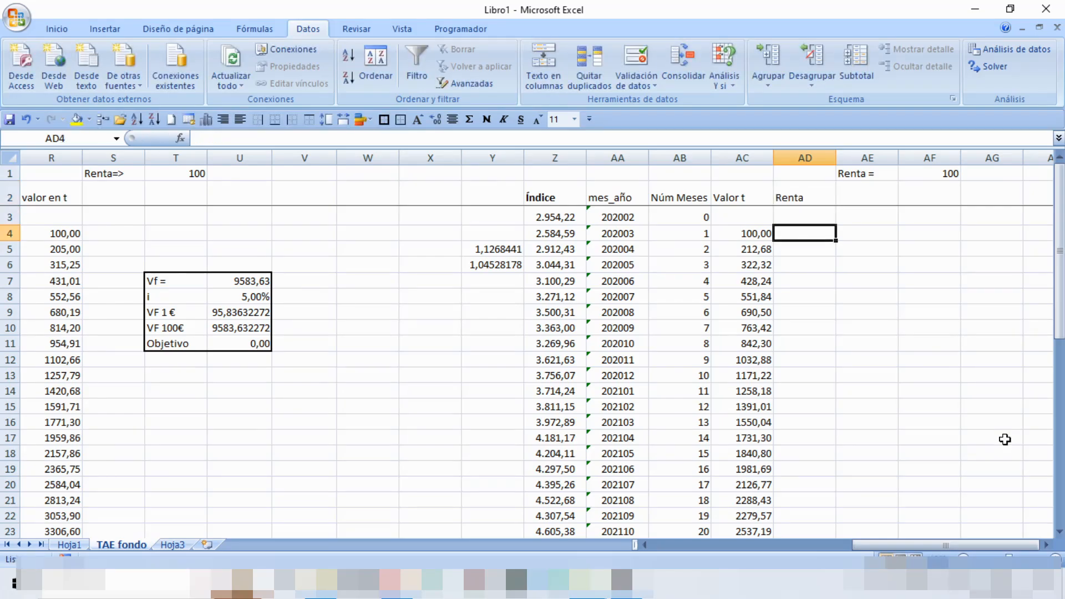
Enter the contribution as =-AF1 in AD4 and fill the formula down the Renta column
text(-)
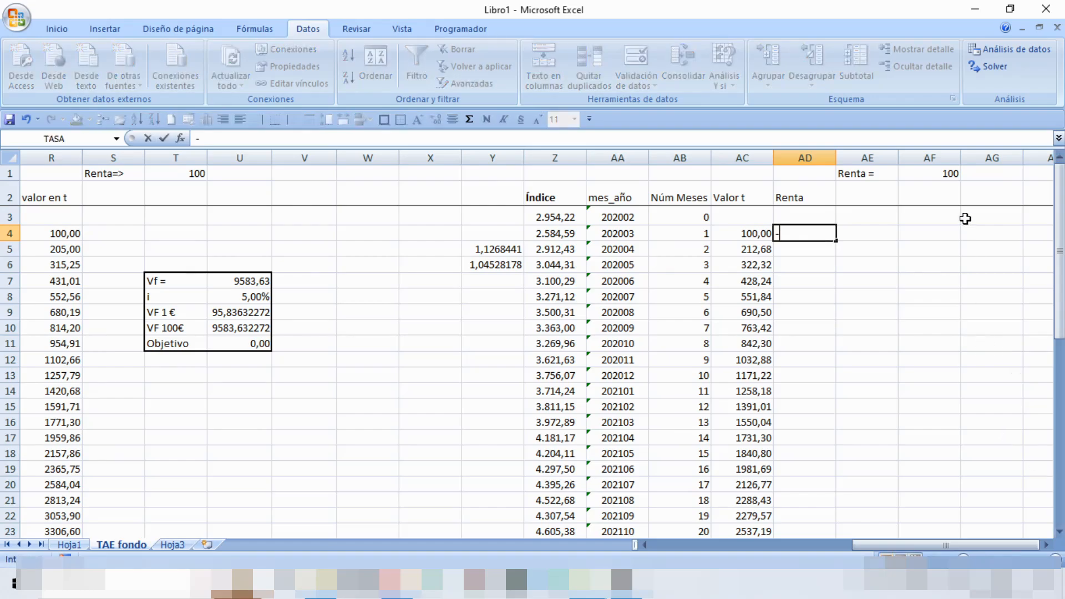
click(949, 175)
key(Return)
click(825, 233)
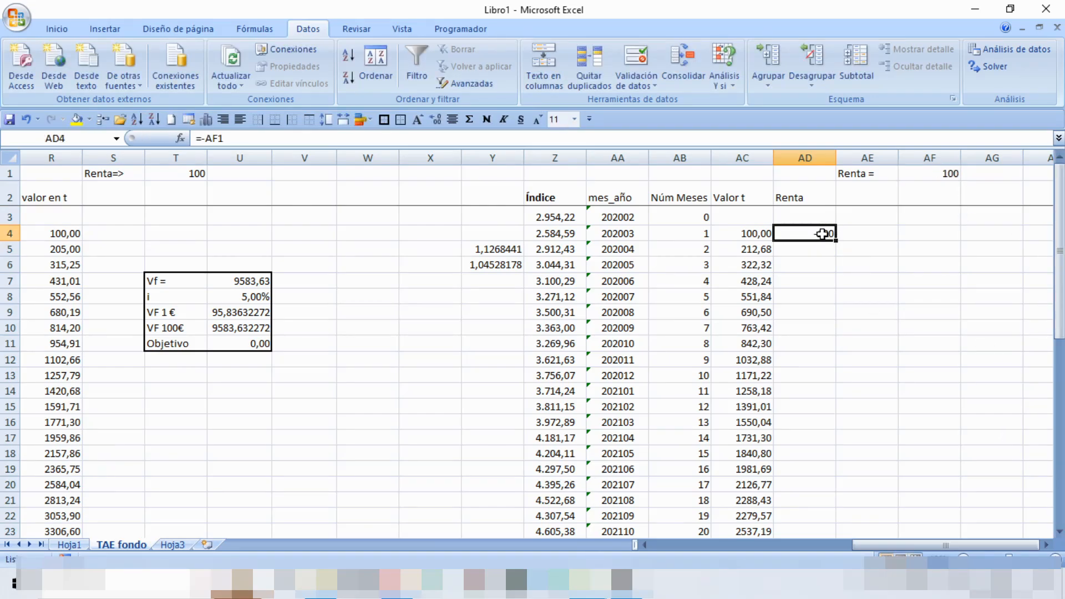
drag(834, 240, 835, 519)
drag(853, 561, 835, 517)
Make the reference in AD4 absolute as =-$AF$1 and refill the Renta column down to AD39
click(820, 233)
click(205, 138)
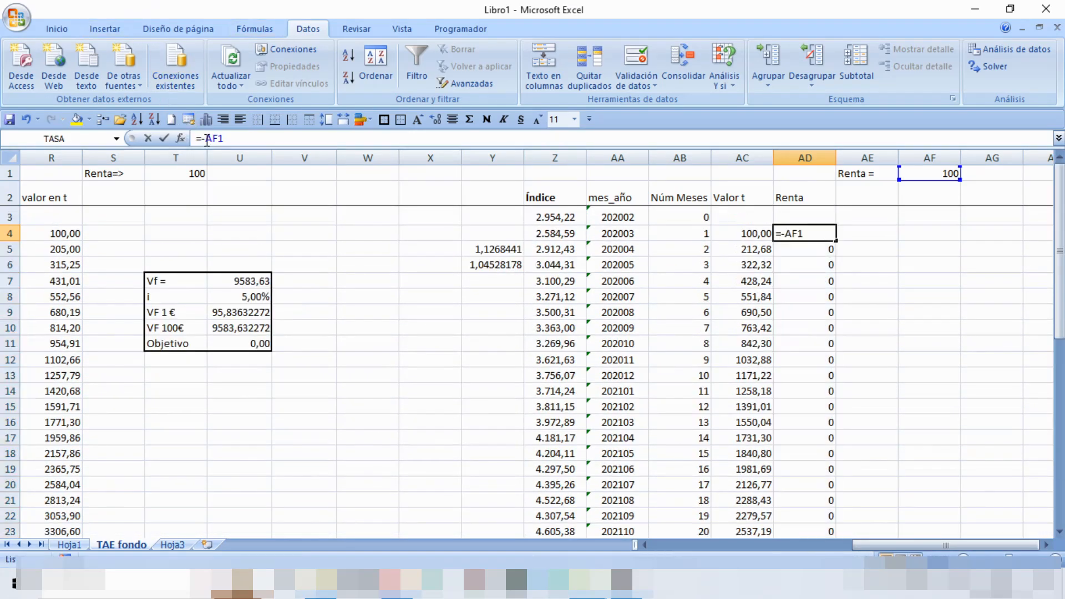
key(F4)
key(Return)
click(830, 234)
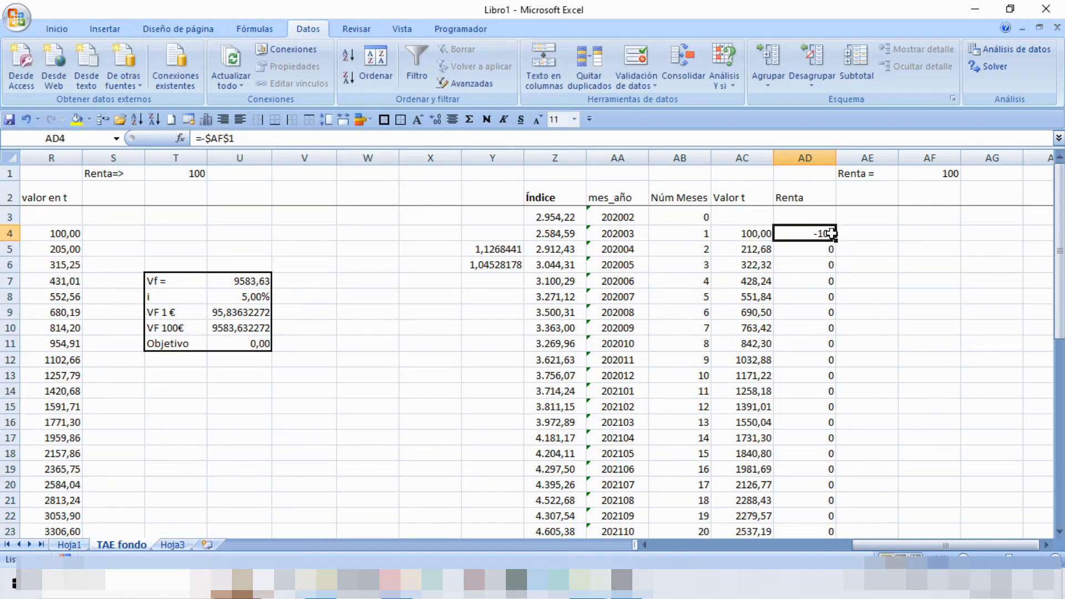
double_click(836, 239)
scroll(906, 348, down, 8)
click(910, 339)
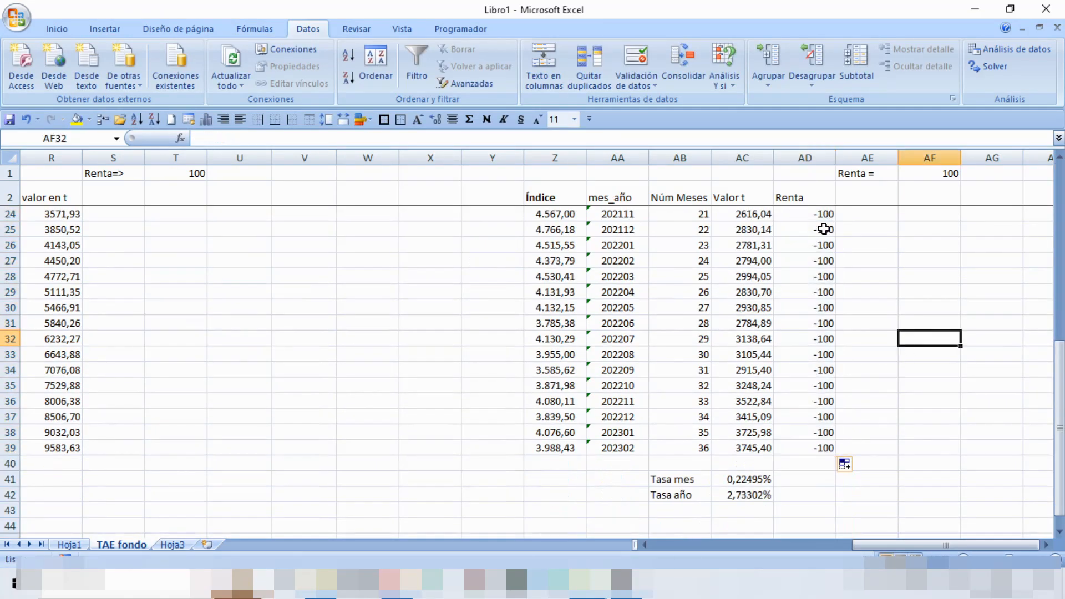
Add the final fund value to the last cash flow, making AD39's formula =-$AF$1+AC39, and review the column
scroll(852, 316, up, 7)
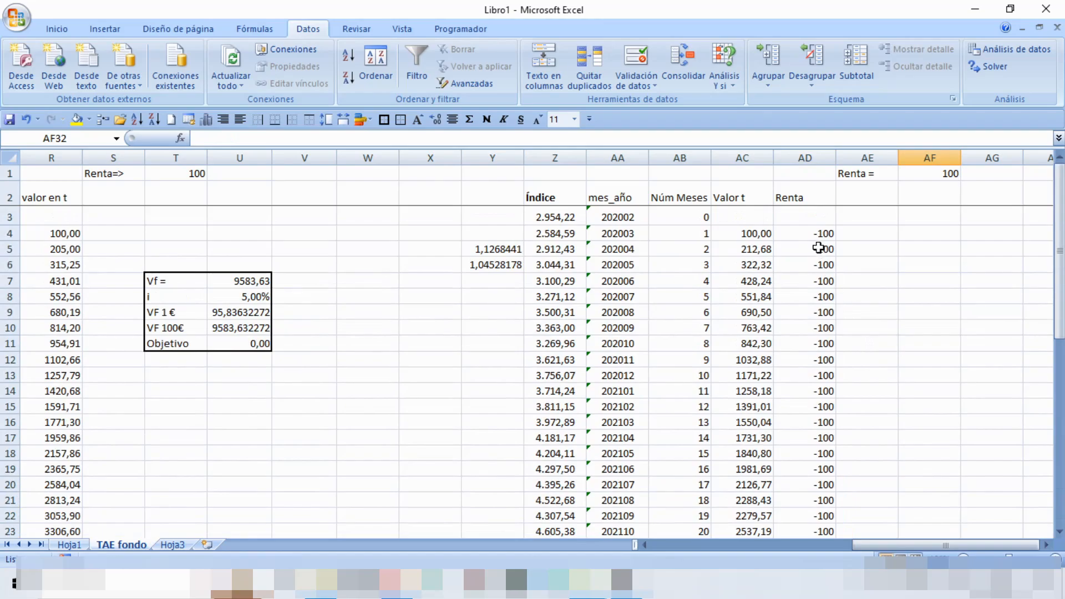
scroll(809, 268, down, 2)
scroll(809, 268, down, 6)
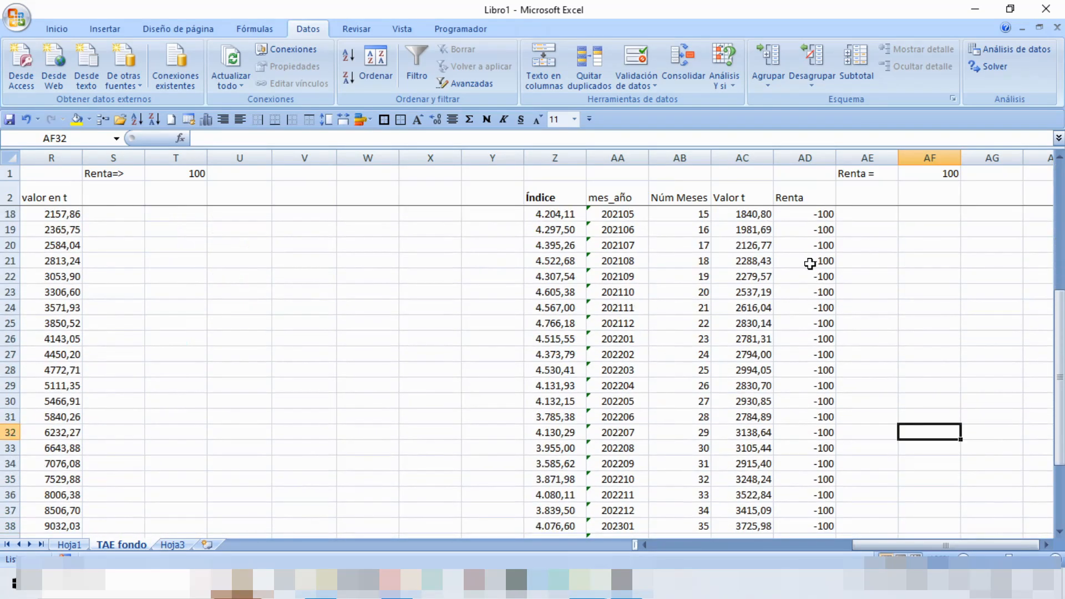
click(823, 403)
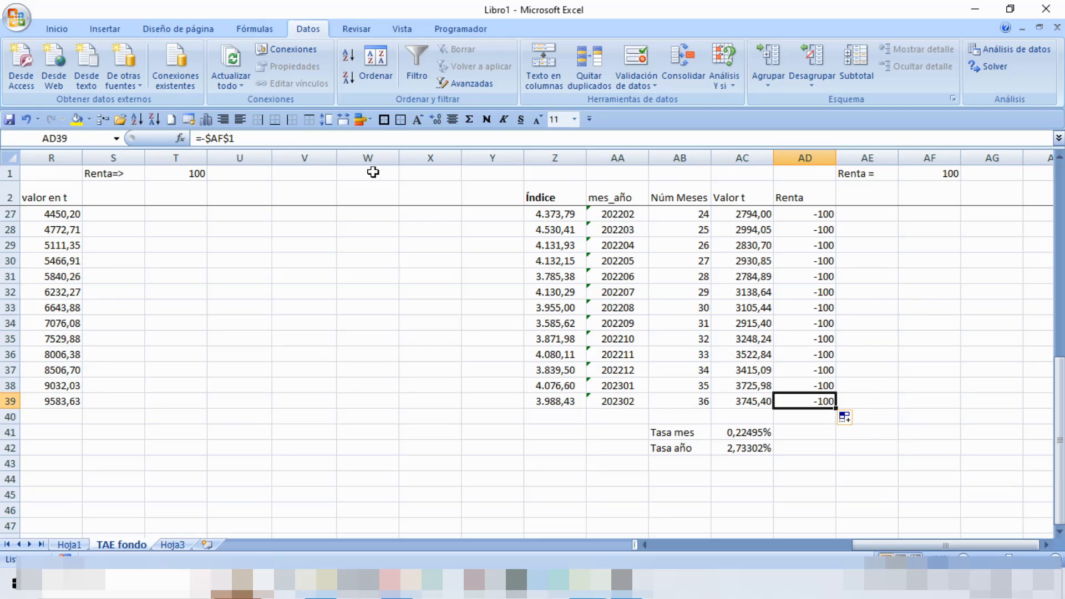
click(273, 139)
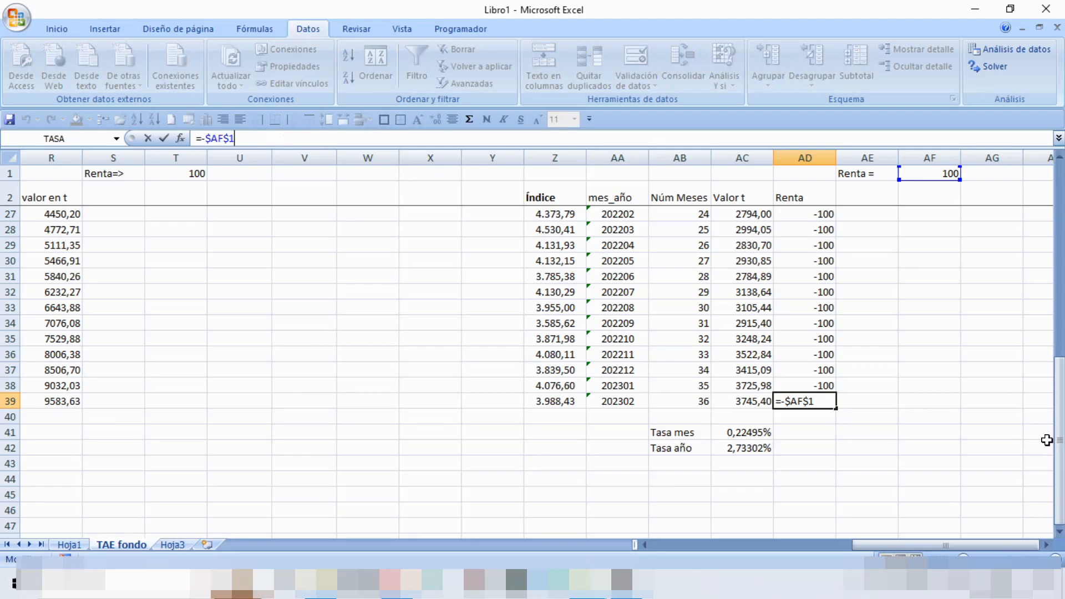
text(+)
click(752, 401)
key(Return)
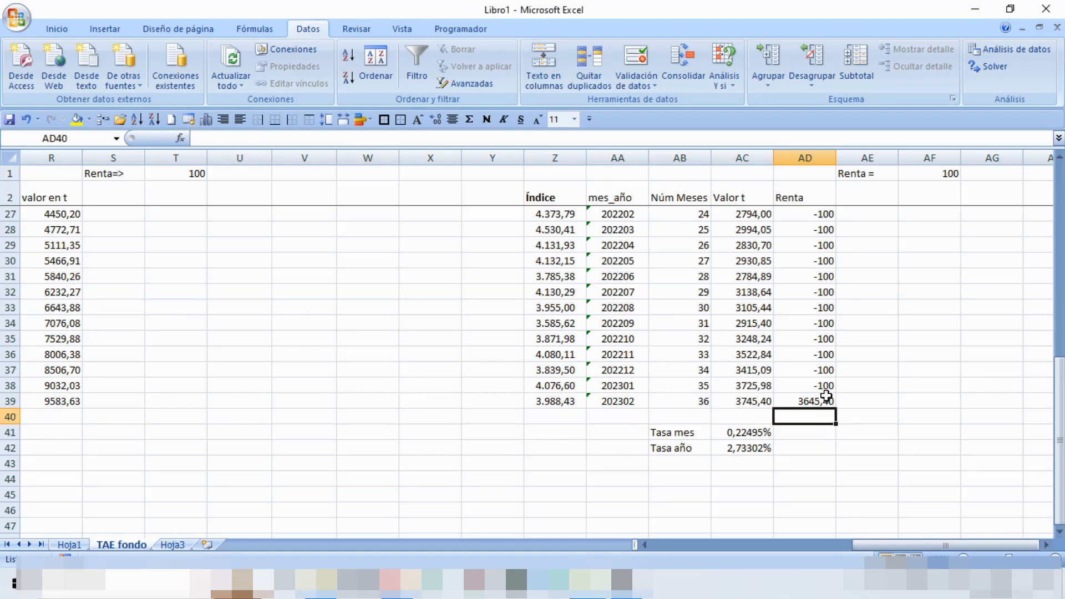
scroll(828, 392, up, 8)
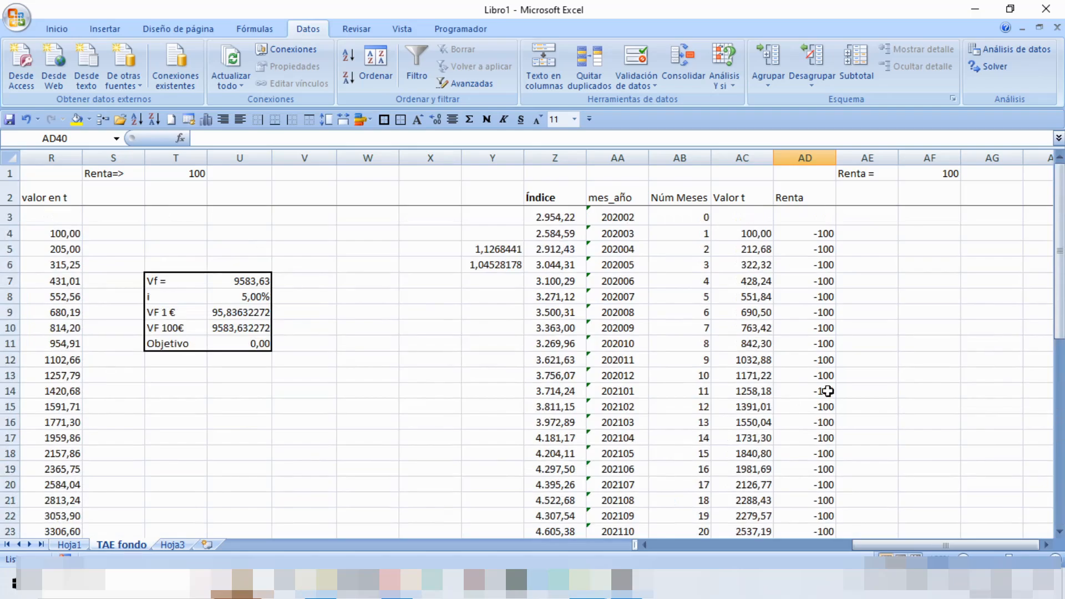
scroll(828, 391, down, 8)
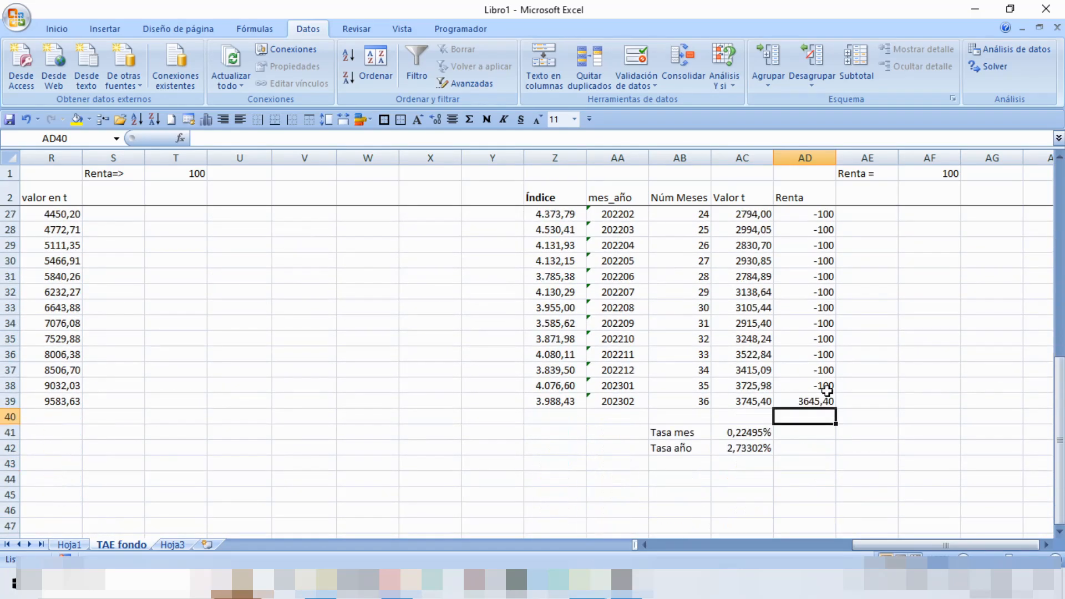
Enter the label "TIR" in AC44, below the Tasa mes and Tasa año results
click(766, 477)
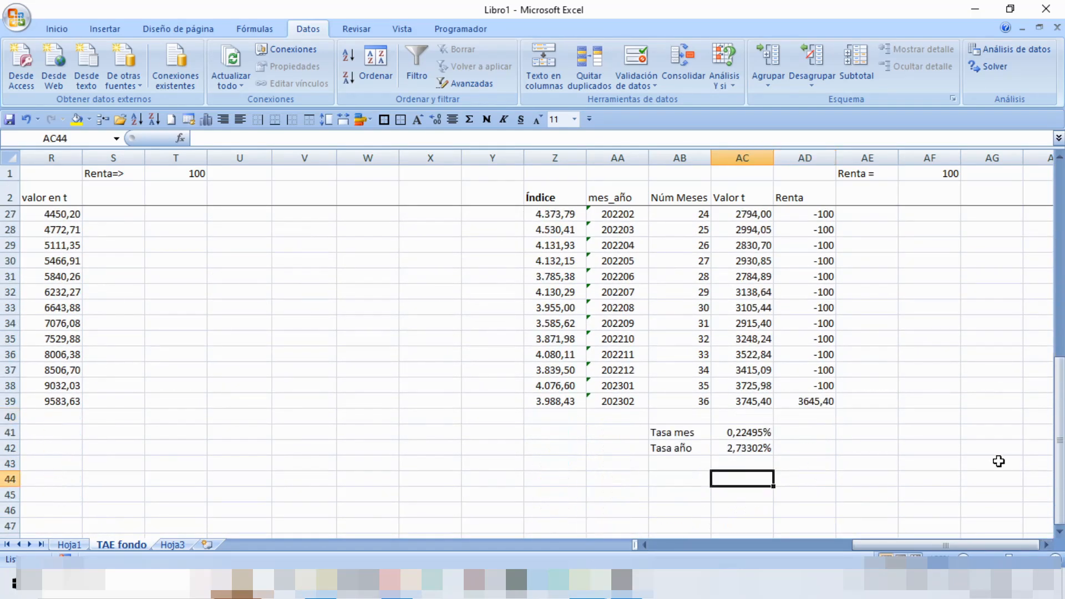
text(TIR)
key(Tab)
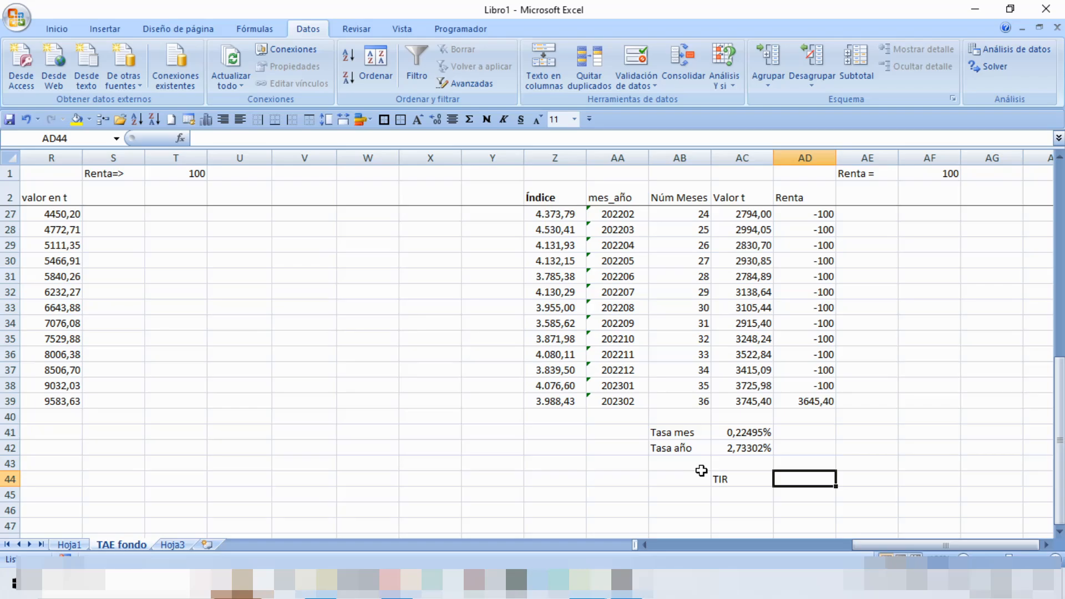
Insert the financial function TIR in AD44 with the Renta cash flows AD4:AD39 as its values
scroll(924, 477, up, 1)
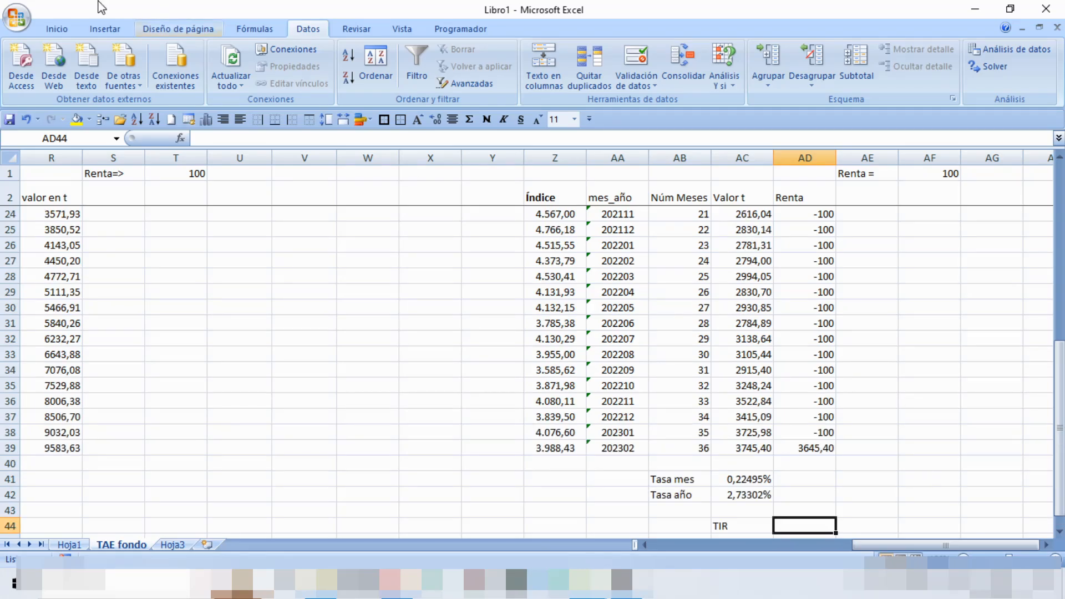
click(180, 138)
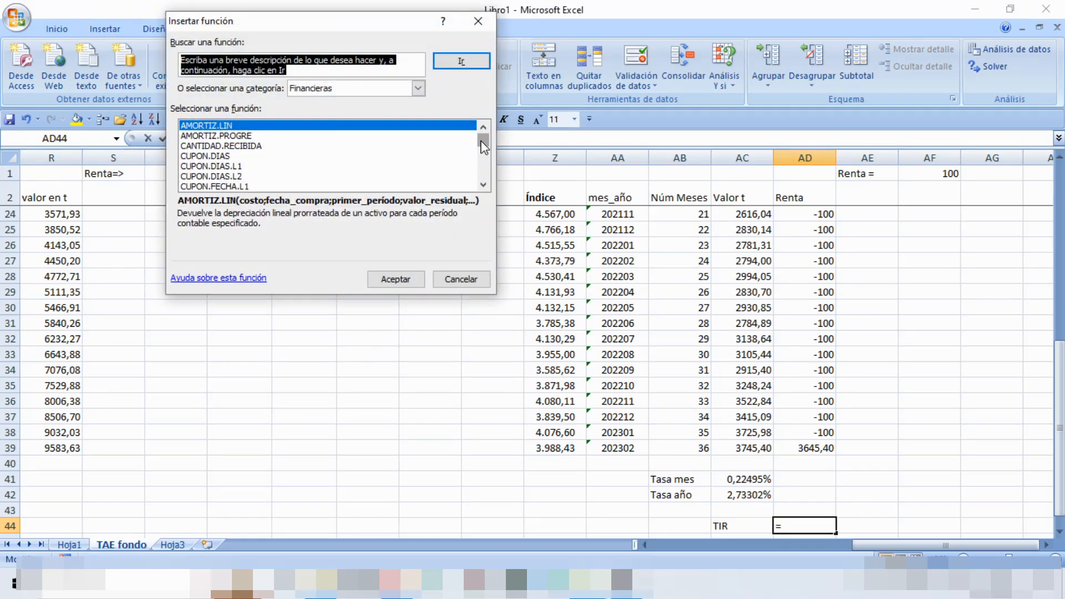
drag(485, 145, 487, 176)
double_click(202, 147)
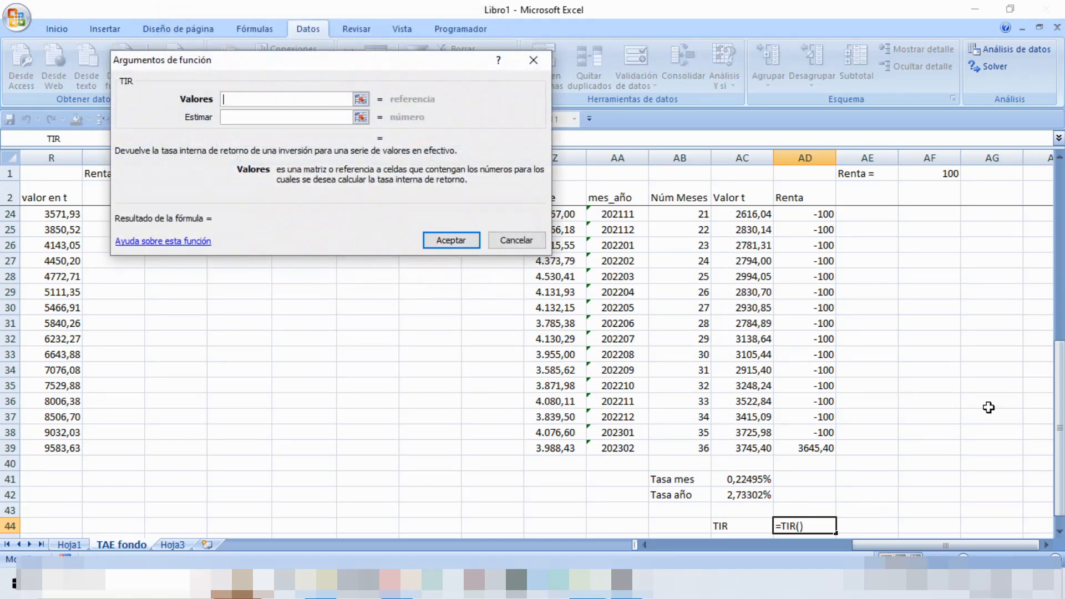
scroll(965, 383, up, 7)
drag(817, 233, 807, 528)
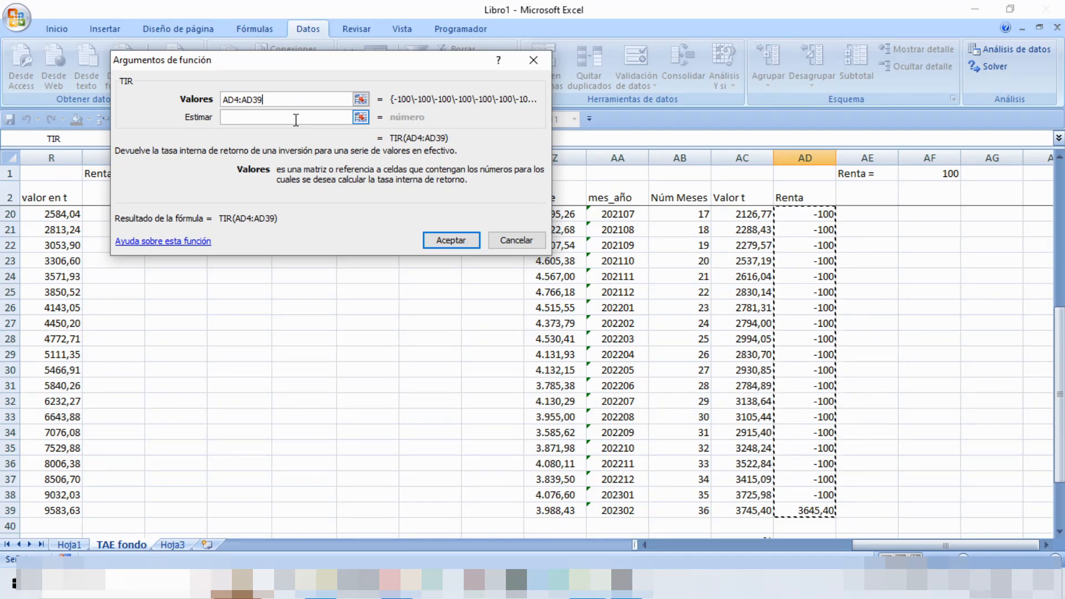
click(451, 240)
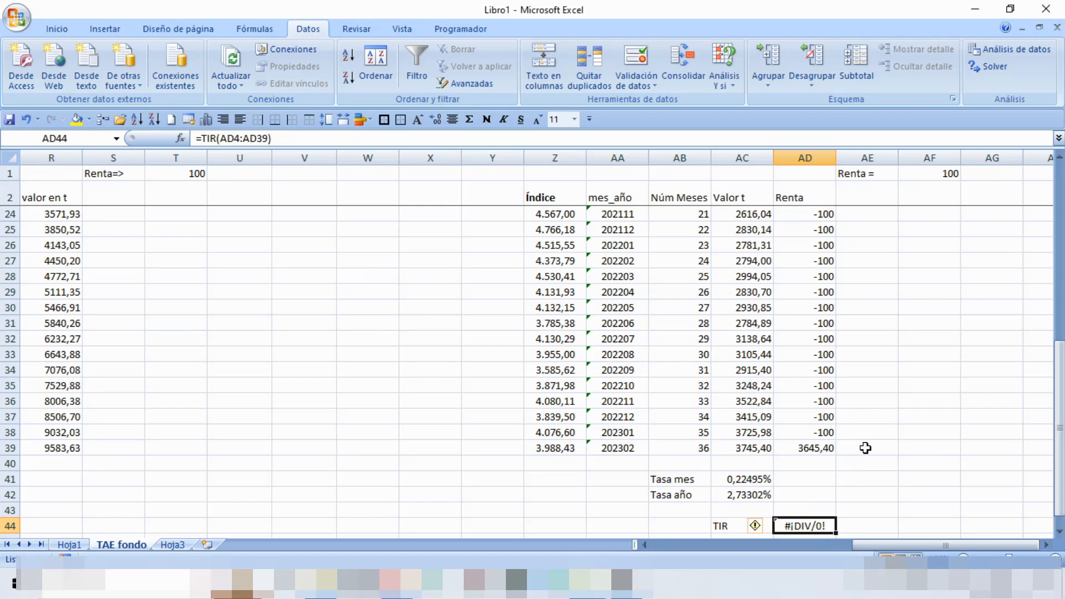
Check the last cash flow's formula in AD39 and add an estimate of 0,01 to the TIR function in AD44
click(828, 450)
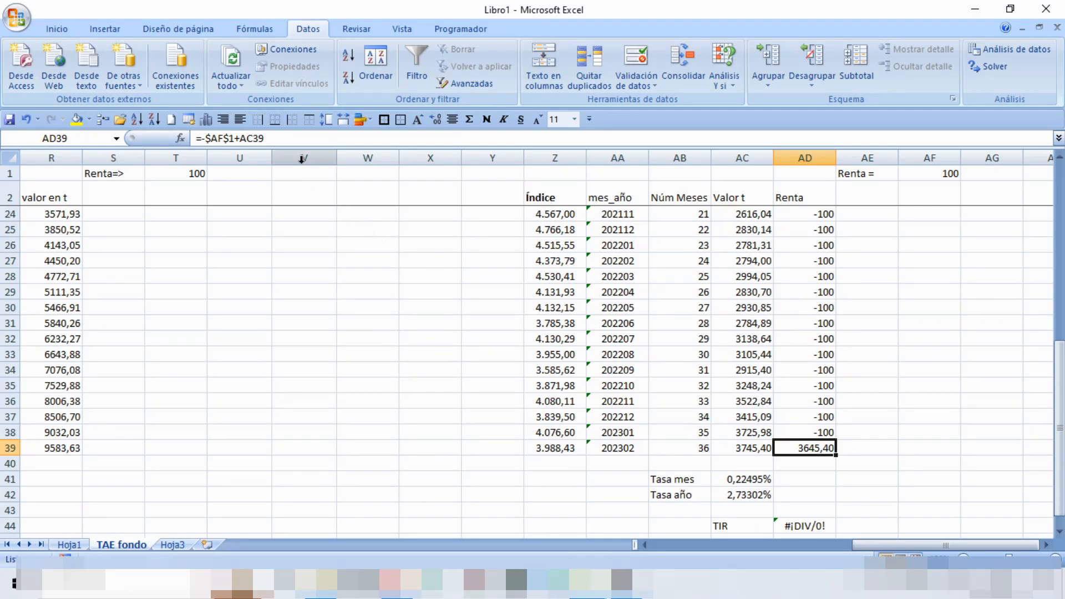
click(814, 526)
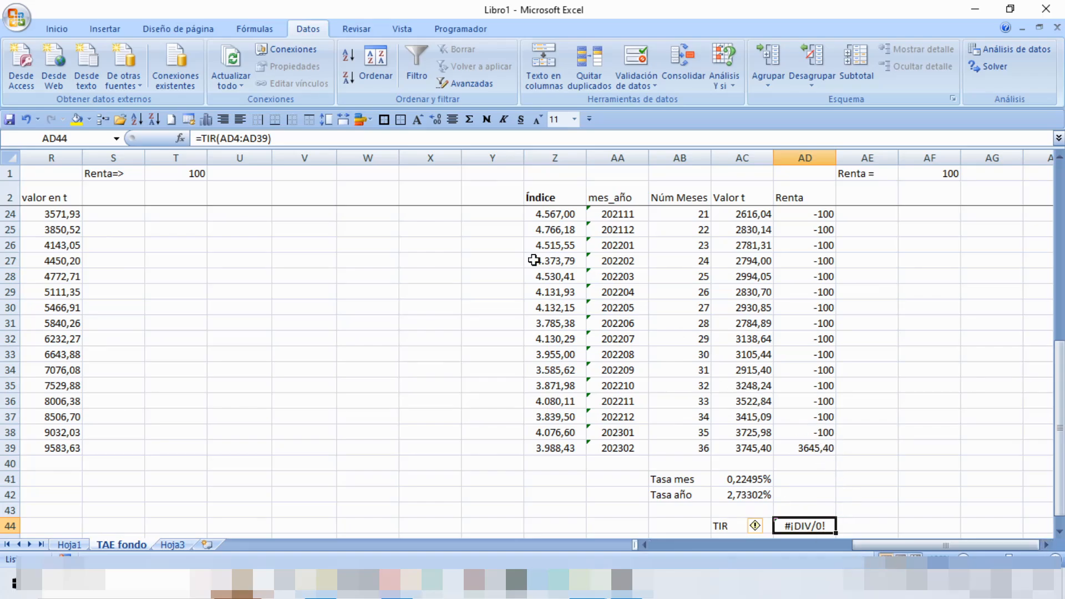
click(182, 144)
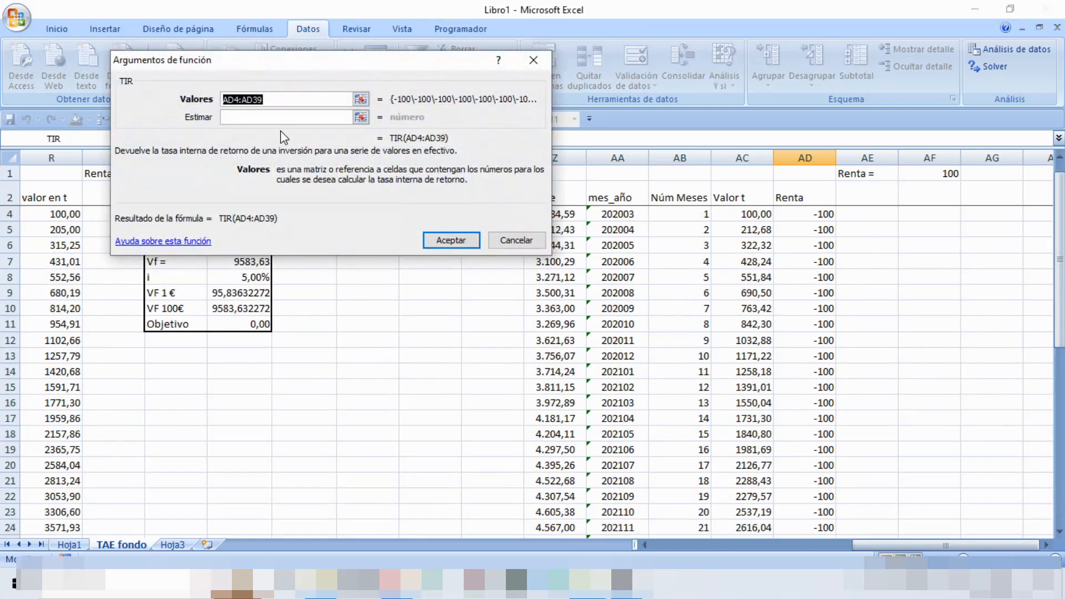
click(361, 118)
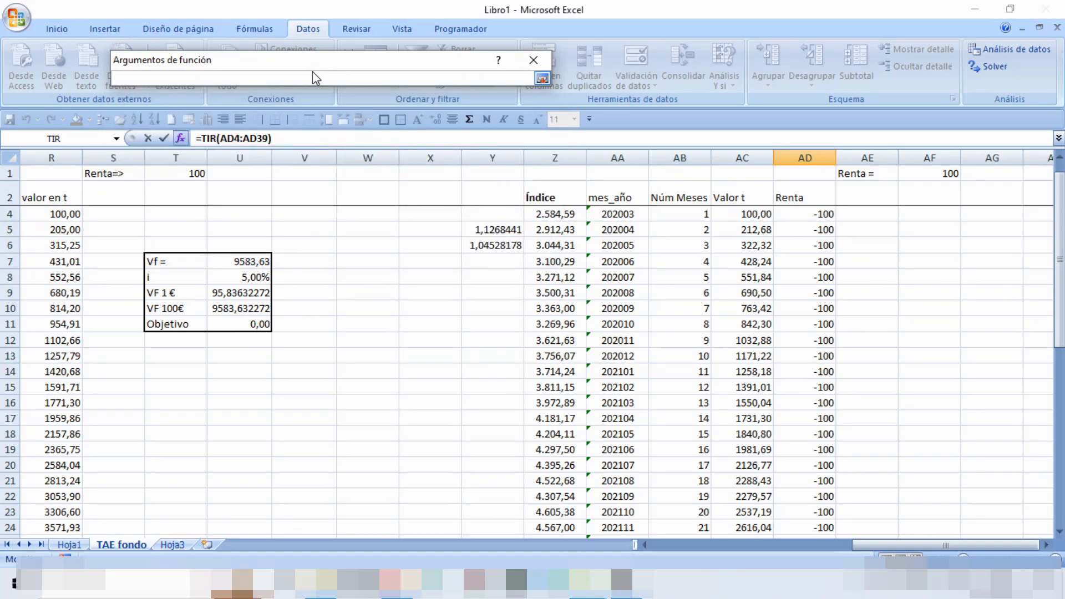
key(Return)
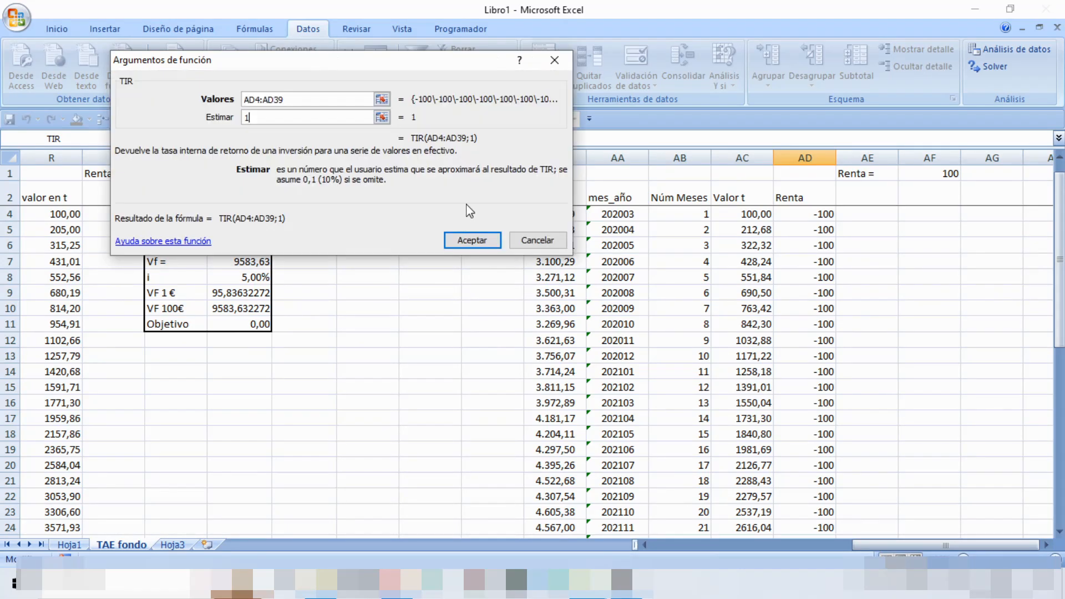
text(0,01)
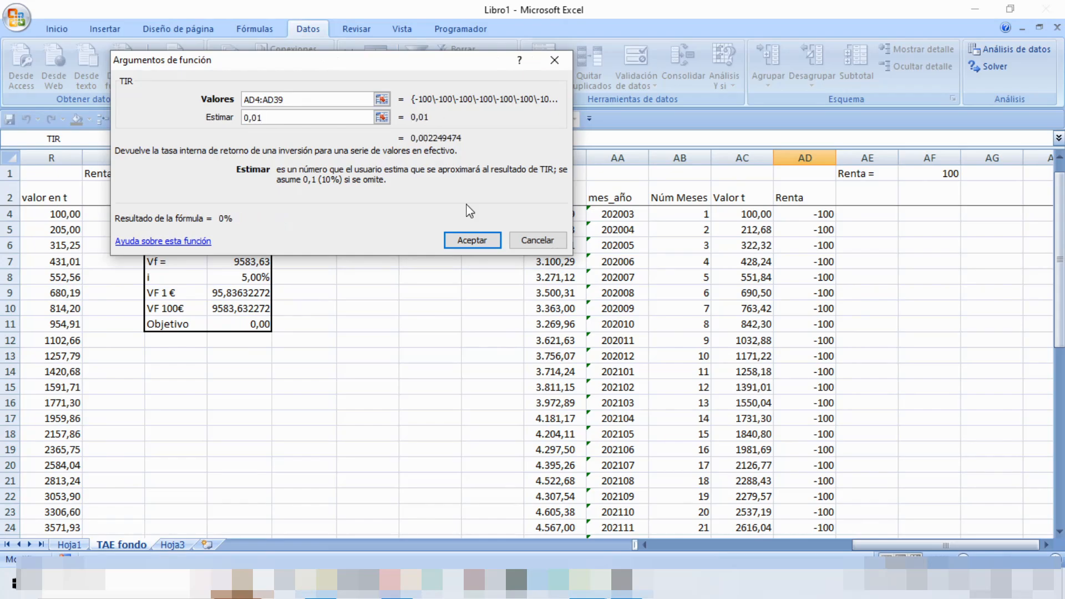
key(Return)
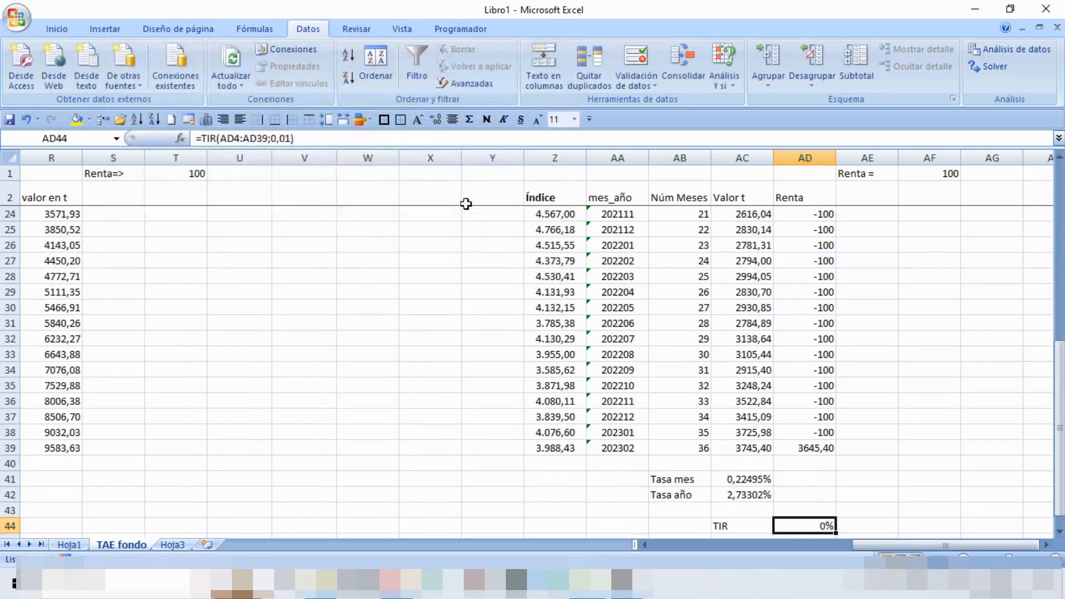
Format the TIR result in AD44 as a percentage with 6 decimal places
scroll(814, 482, down, 1)
right_click(820, 478)
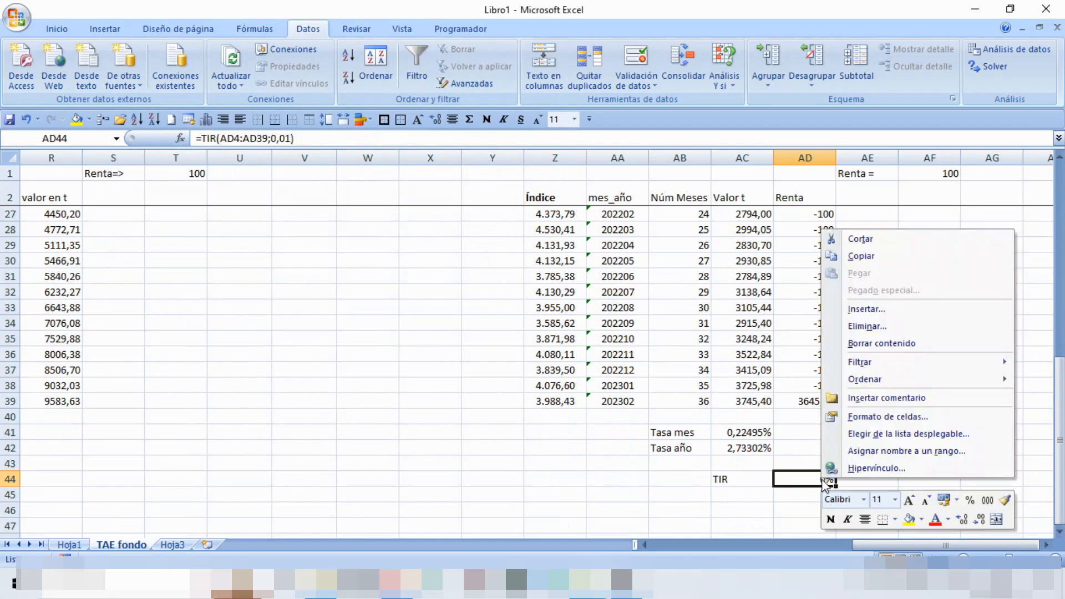
click(865, 417)
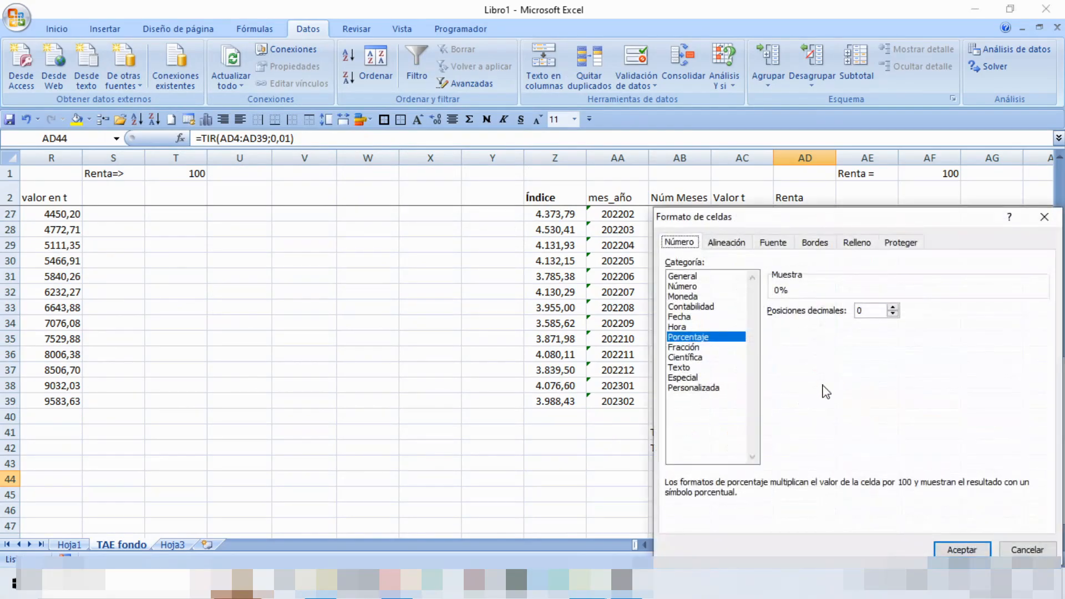
click(894, 307)
click(894, 308)
text(6)
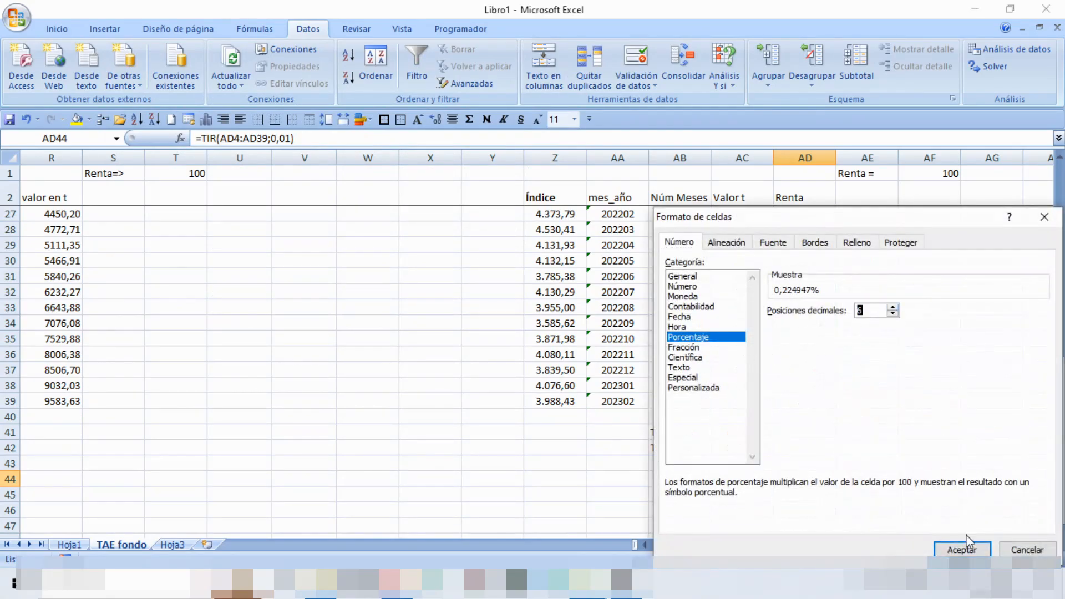
click(962, 549)
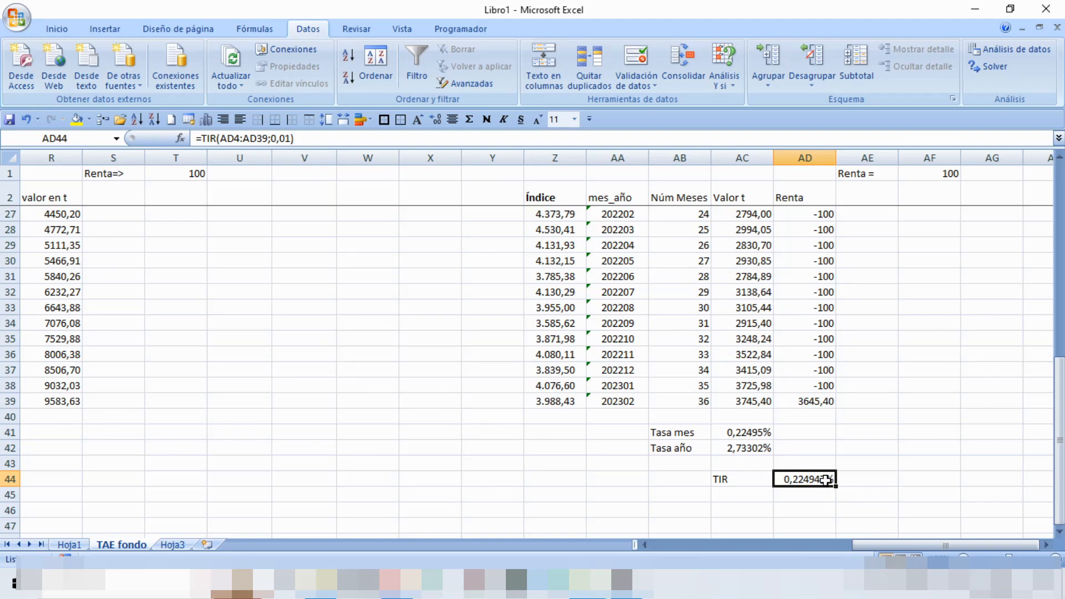
Change the label in AC44 to "TIR mes" and enter "Tir año" in AC45
click(751, 478)
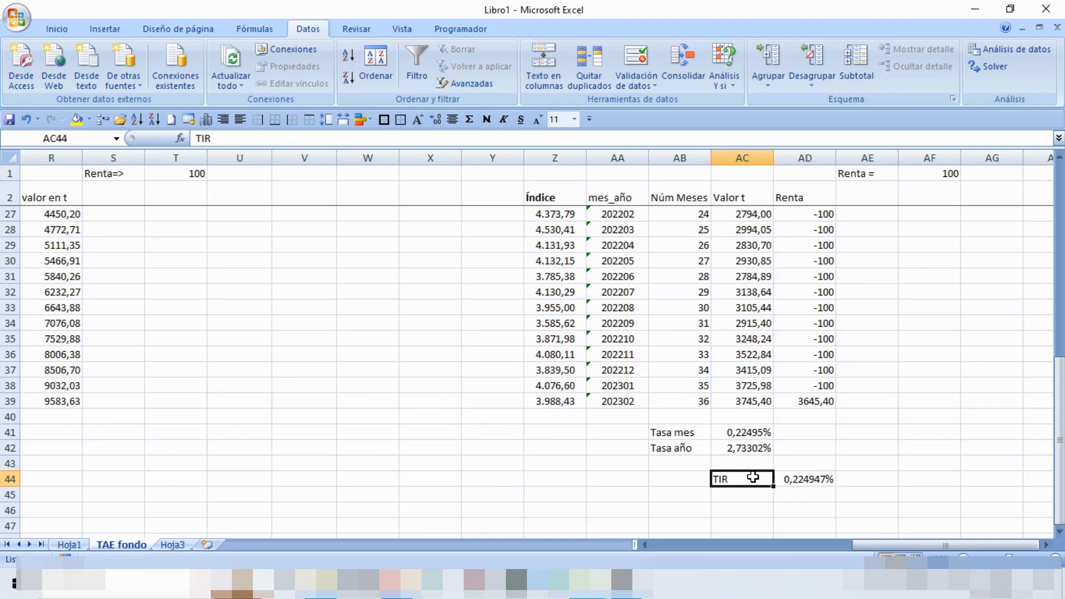
double_click(755, 478)
text(mes)
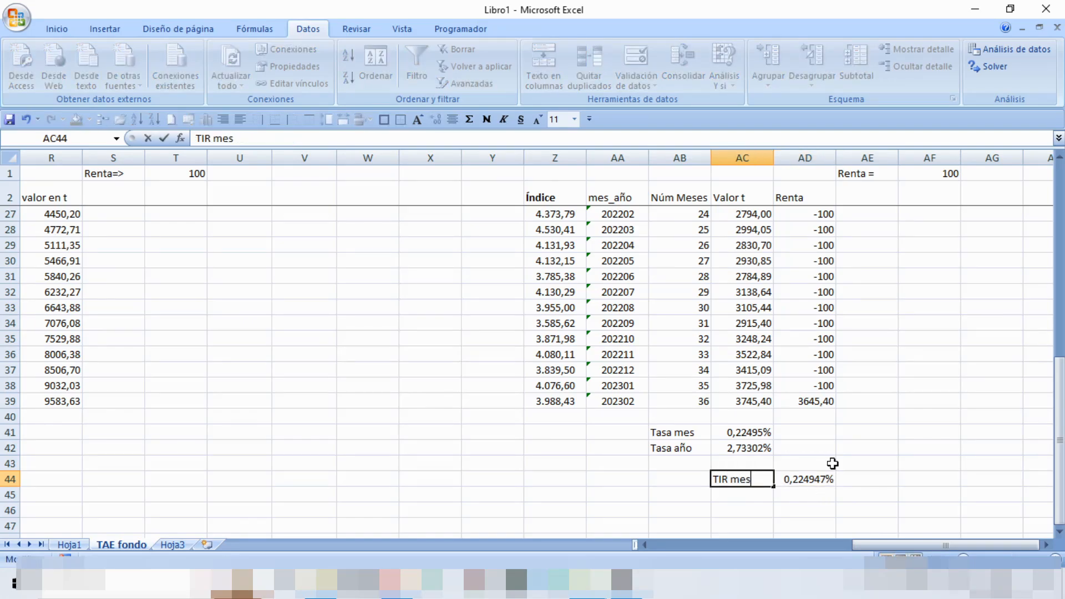
key(Return)
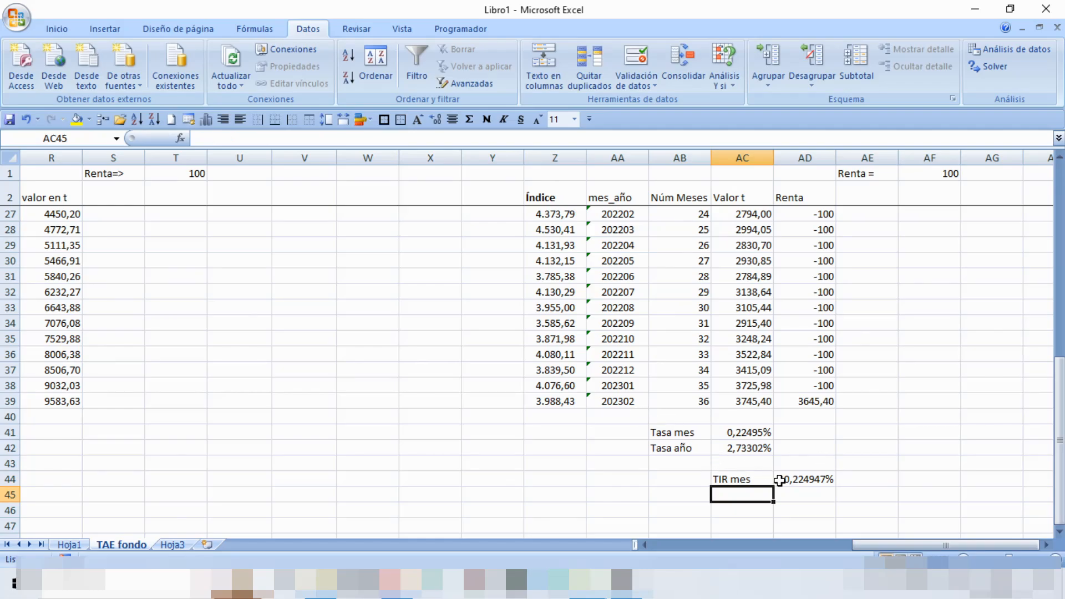
text(Tir año)
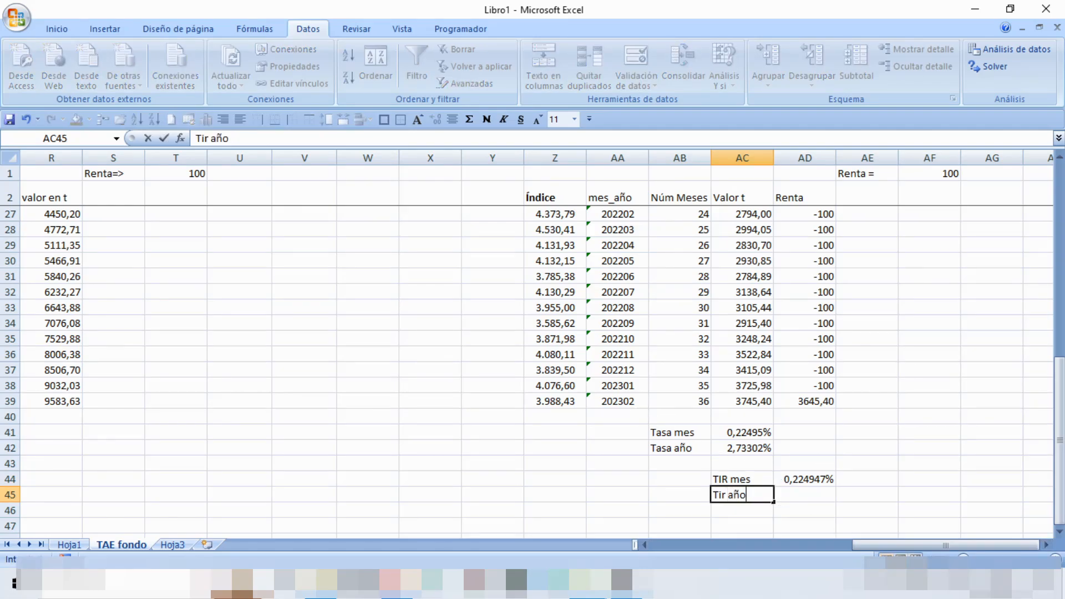
key(Return)
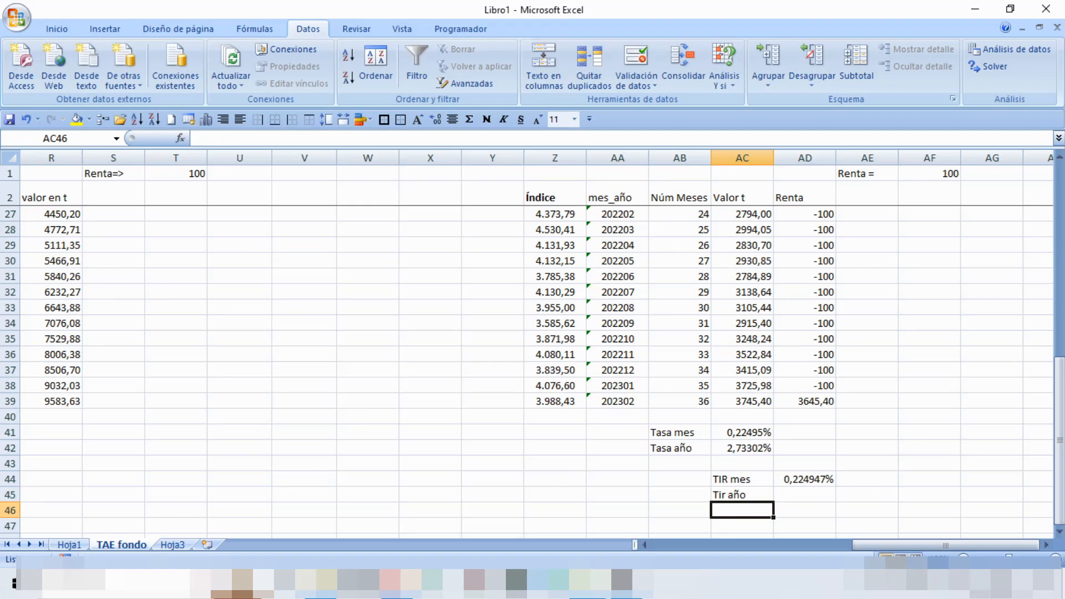
Copy the annual rate formula from AC42 into AD45, beside the Tir año label
key(Up)
key(Right)
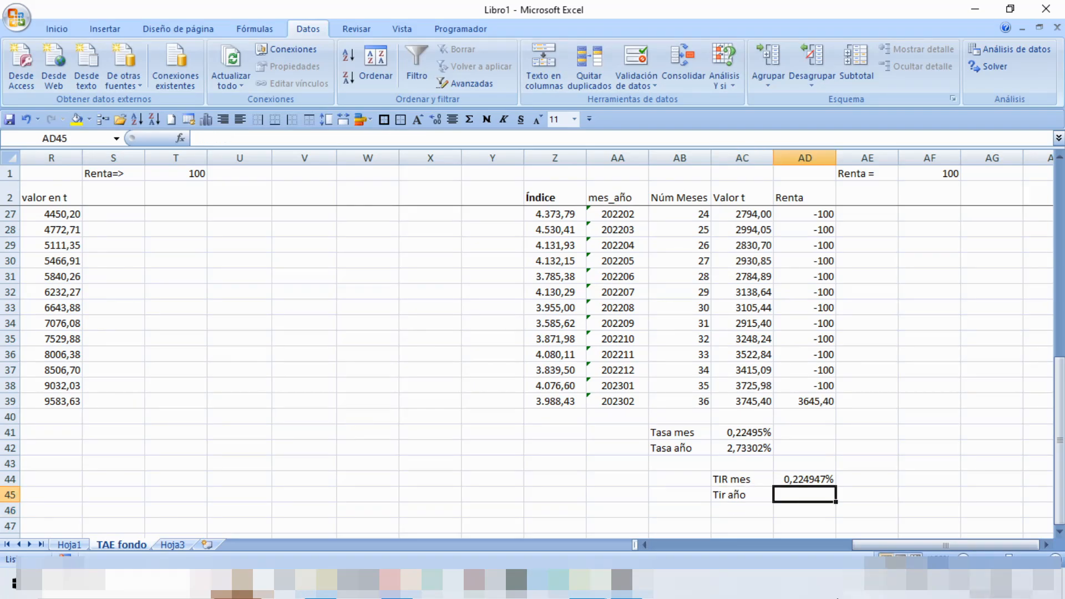
click(752, 451)
right_click(754, 454)
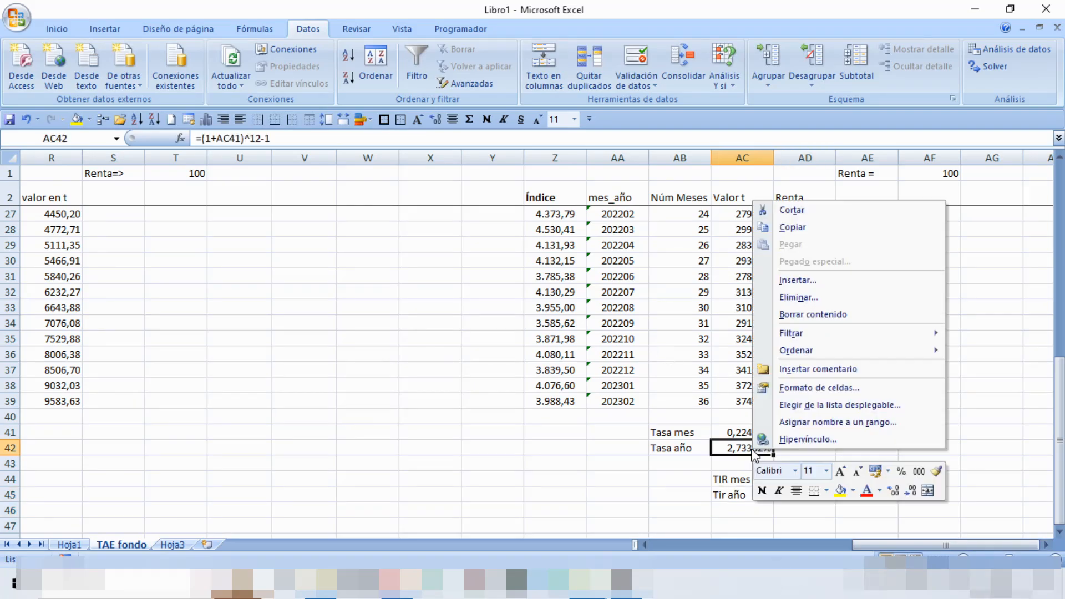
click(796, 230)
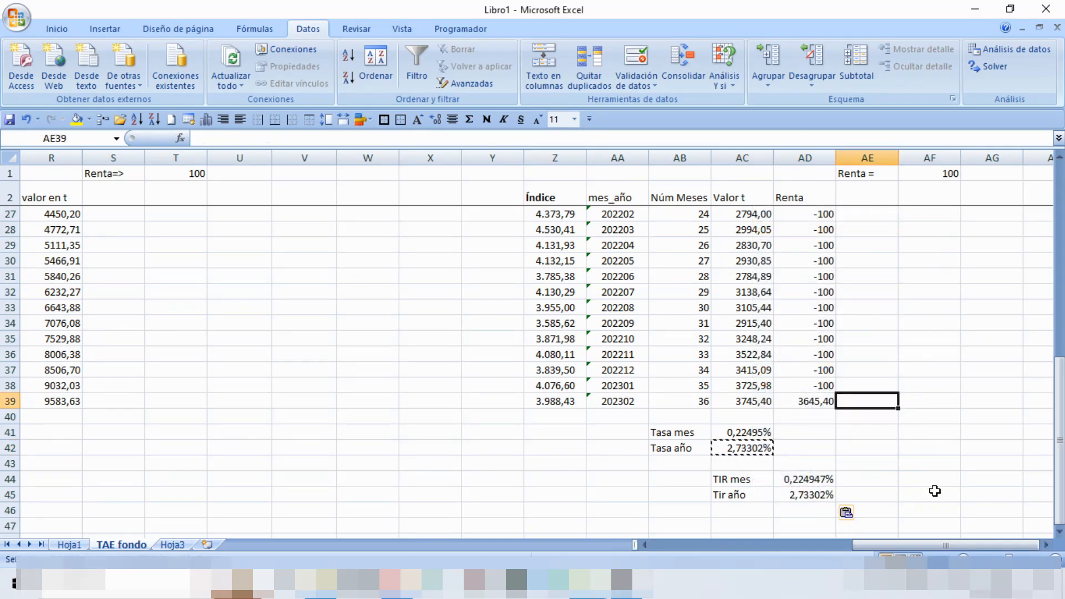
key(Escape)
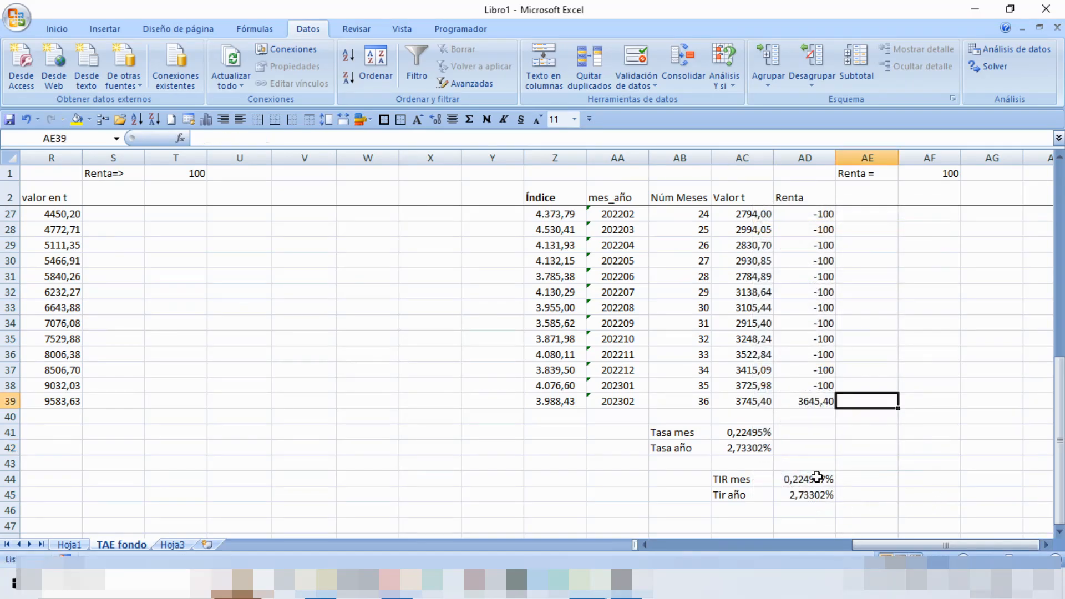
Set the contribution in AF1 to 300 and review the recalculated cash flows and the Tasa and TIR rates
scroll(817, 477, up, 8)
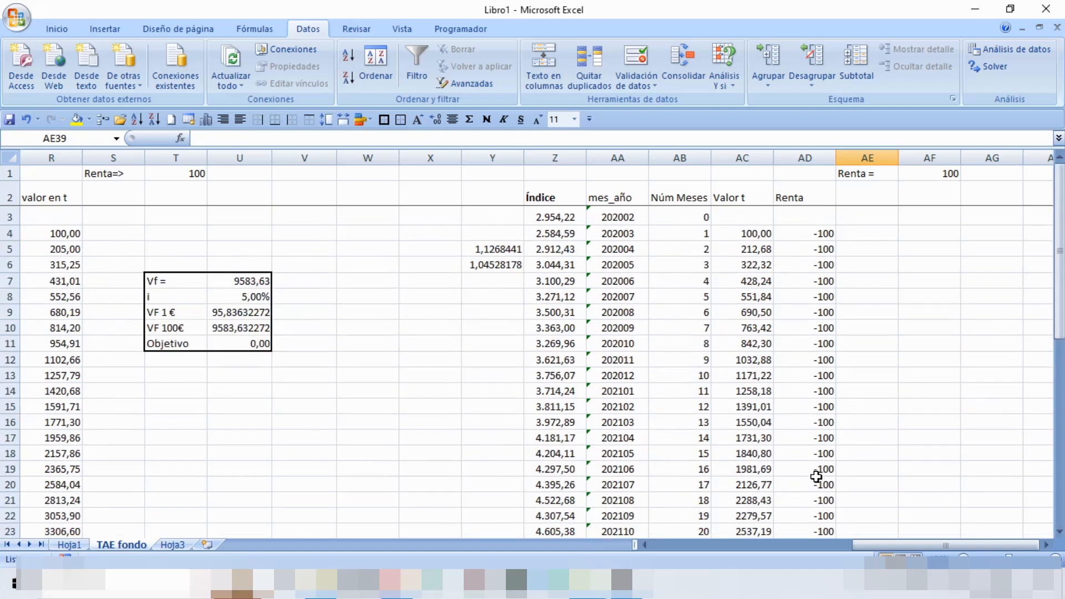
scroll(838, 440, down, 5)
scroll(841, 439, down, 3)
scroll(838, 441, up, 8)
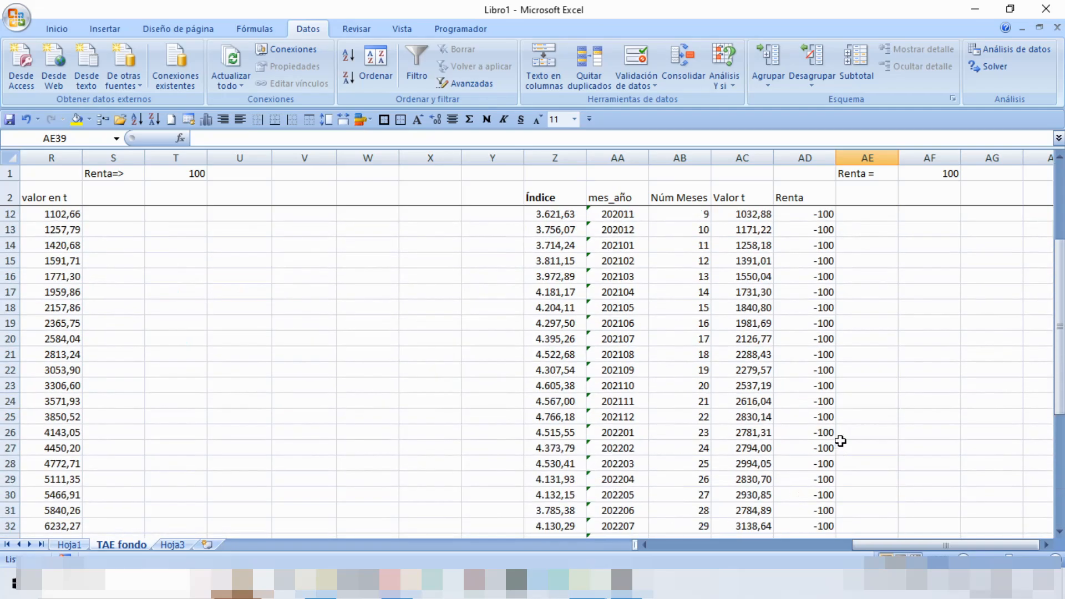
click(939, 175)
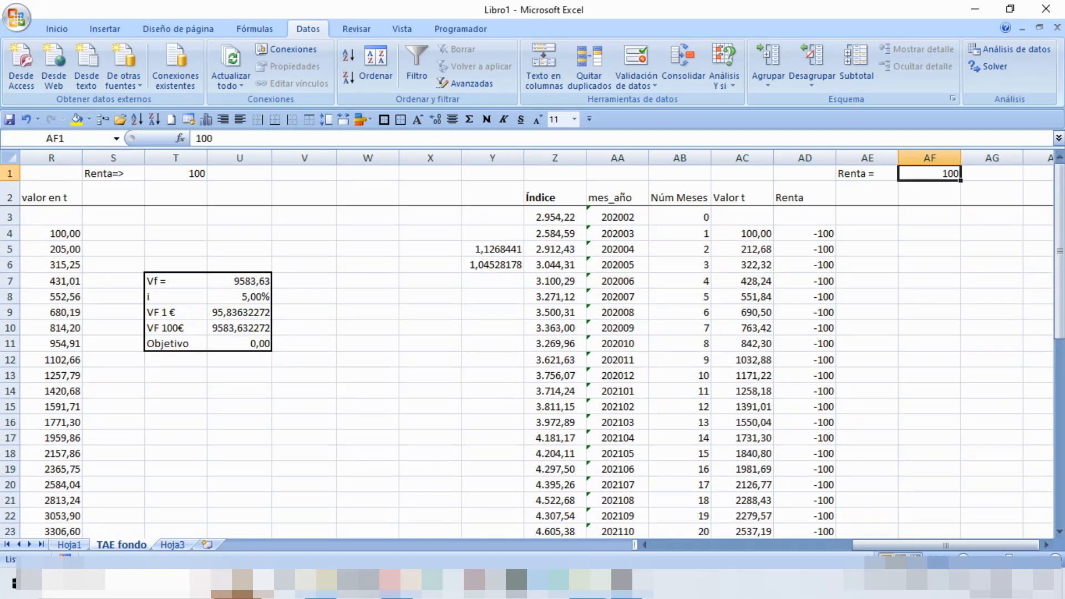
text(300)
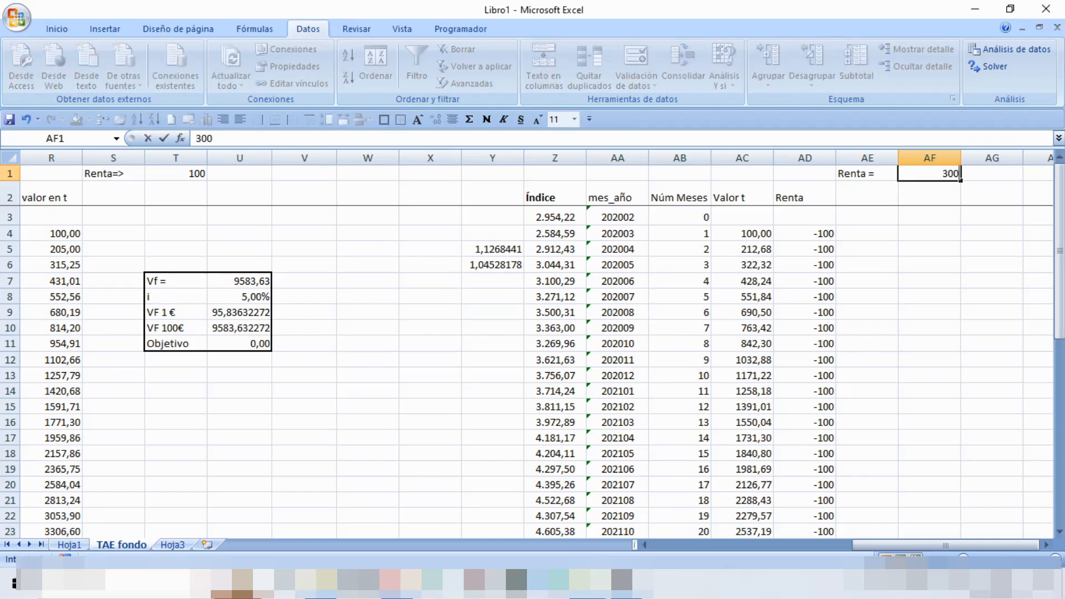
key(Return)
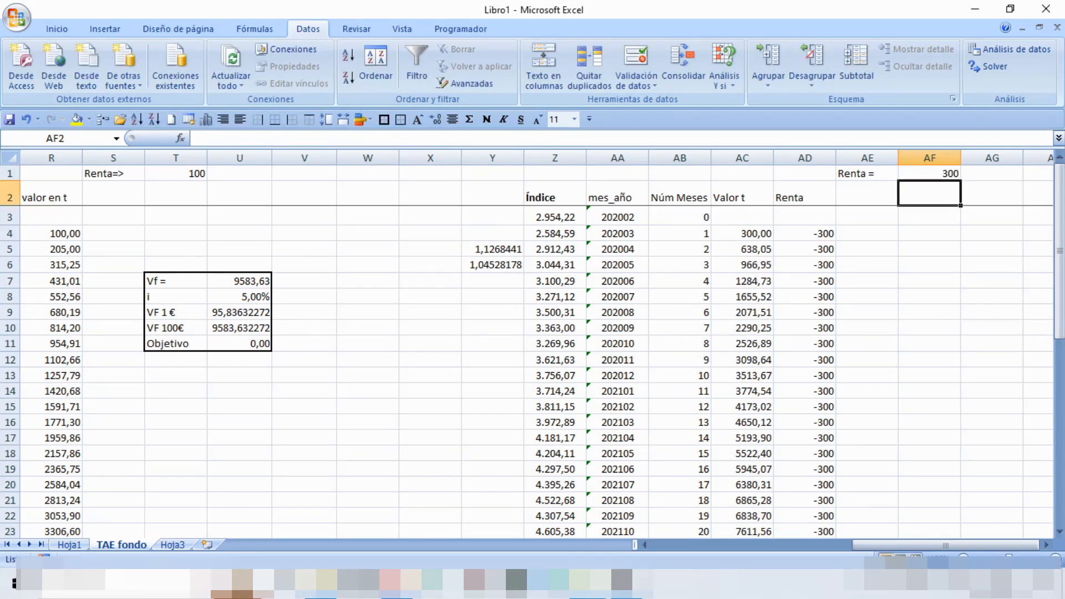
scroll(812, 405, down, 4)
scroll(812, 405, down, 4)
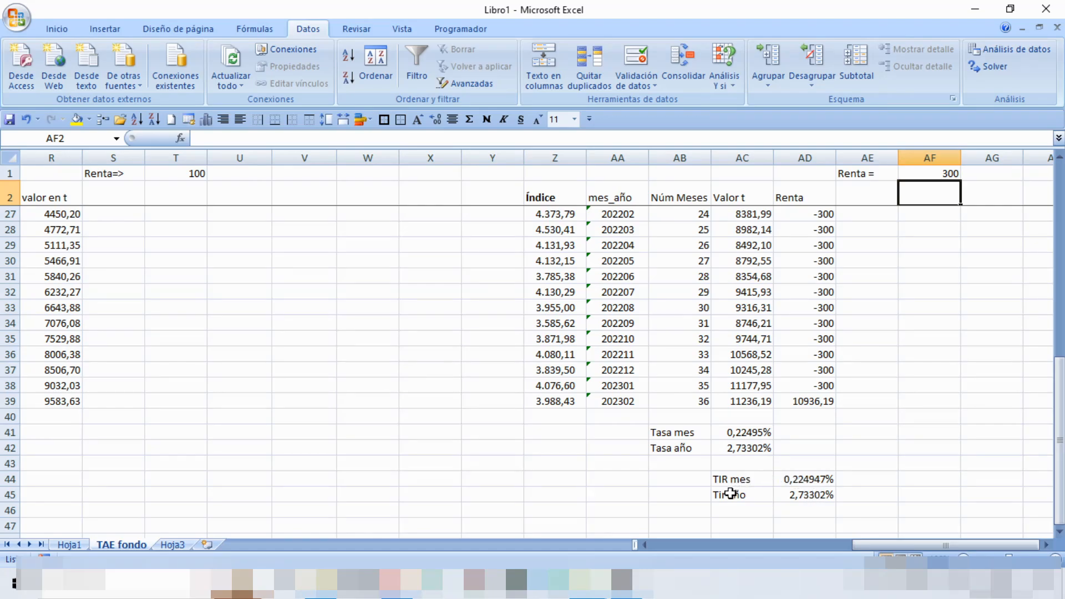
Clear the auxiliary index ratios in Y5:Y6
drag(493, 249, 484, 266)
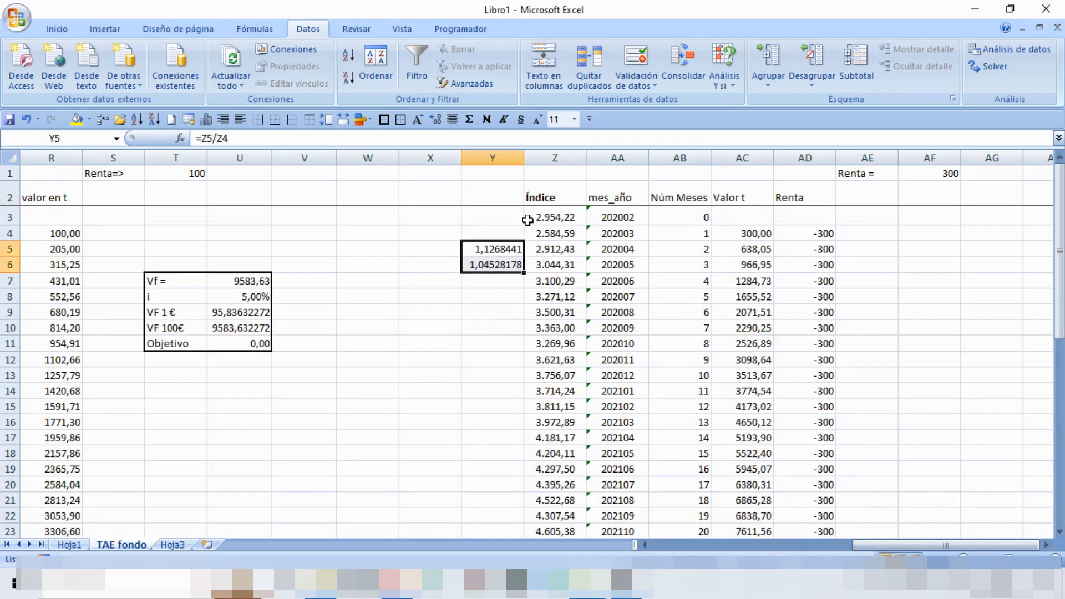
key(Delete)
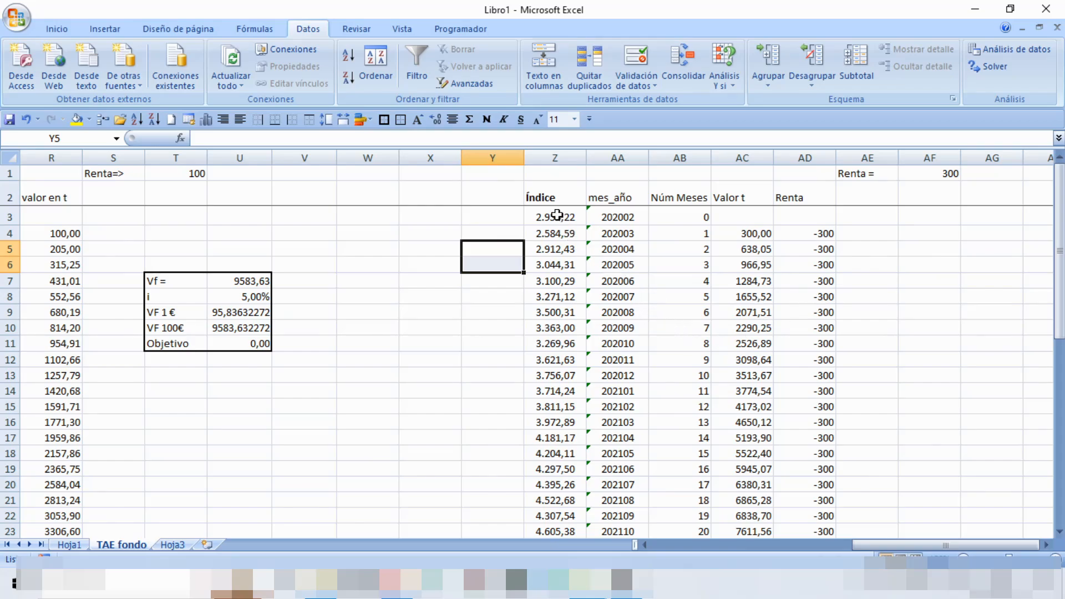
Review the index, Valor t and Renta columns down to month 36 and check the annual TIR formula in AD45
click(475, 217)
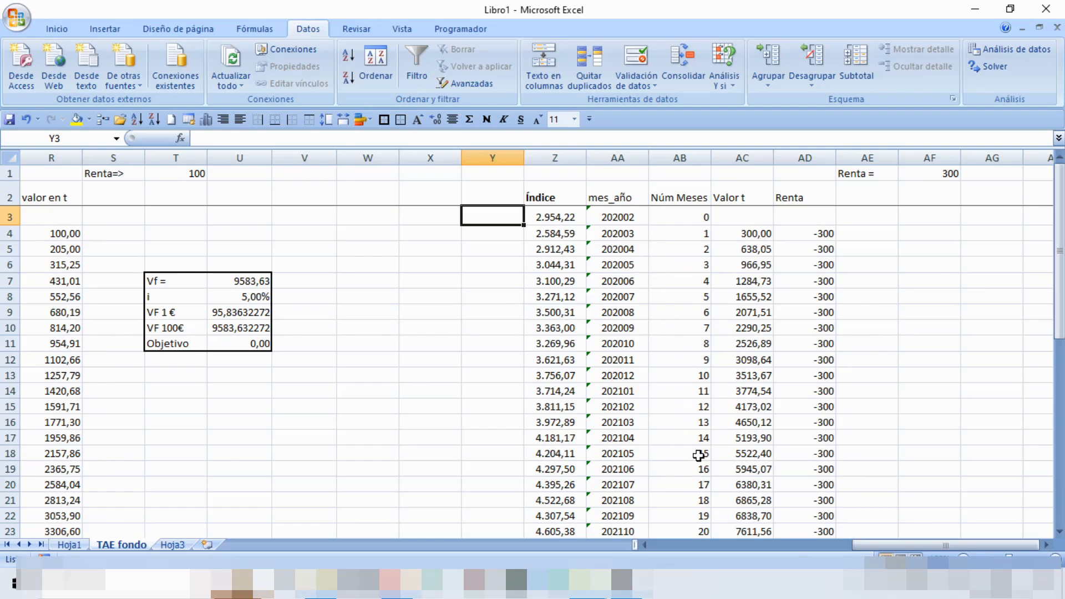
scroll(769, 405, down, 2)
scroll(768, 404, down, 5)
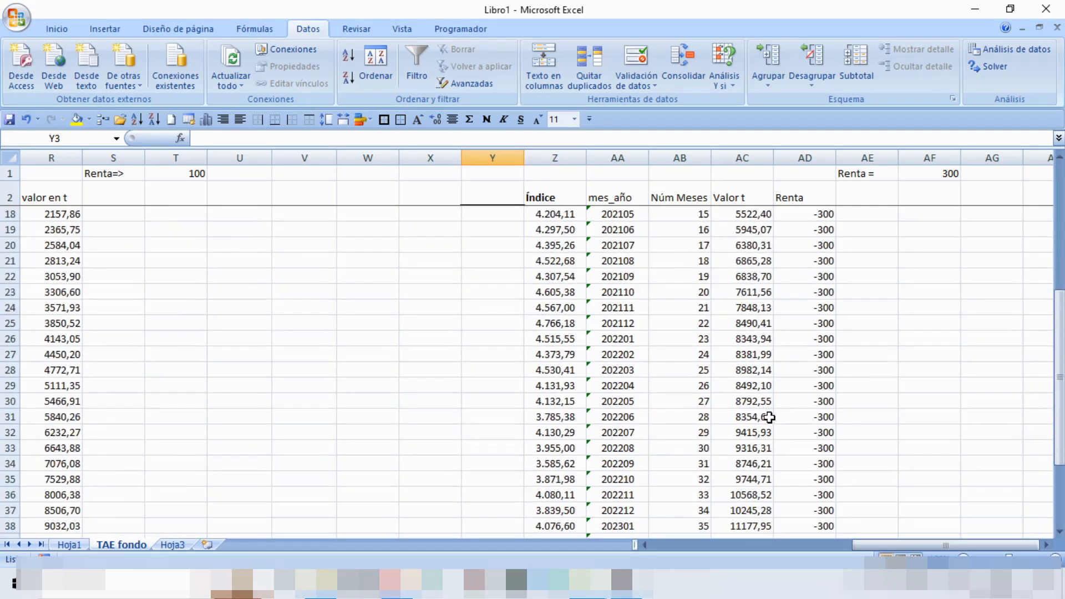
scroll(793, 426, up, 5)
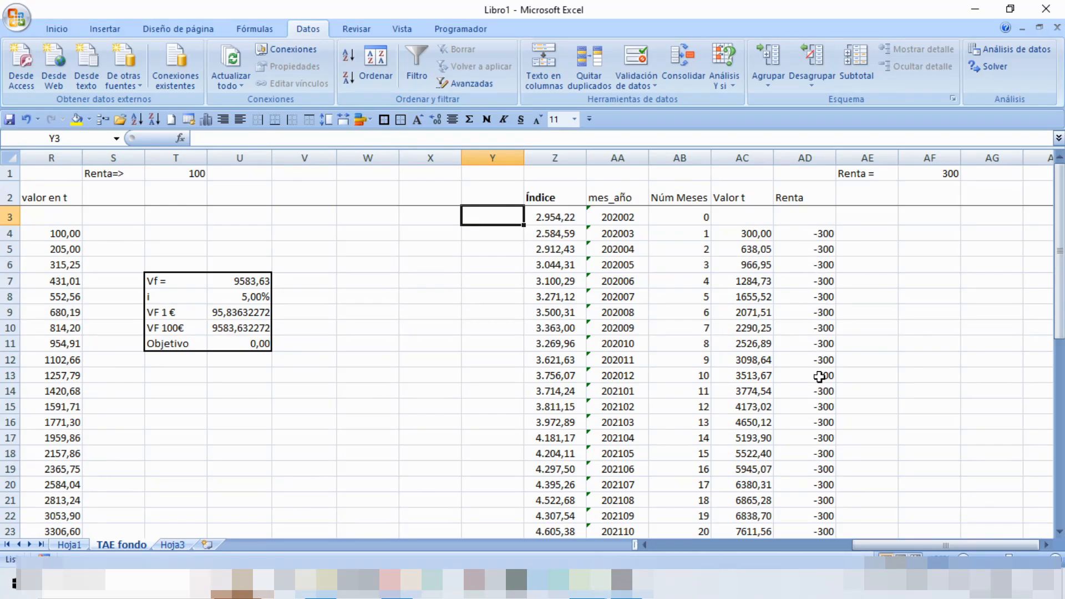
scroll(826, 375, down, 3)
scroll(826, 376, down, 5)
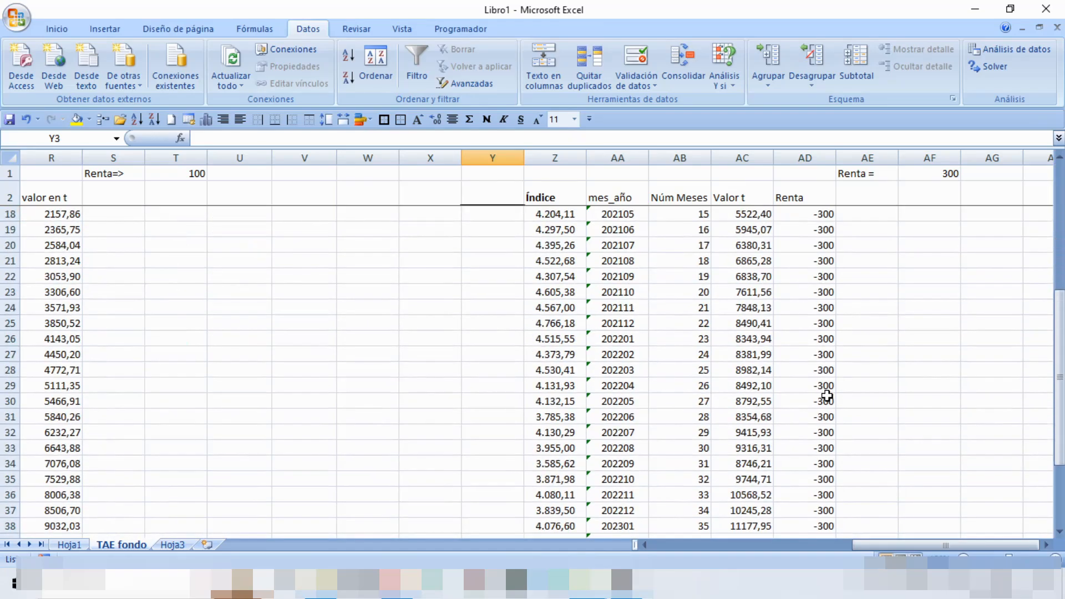
scroll(831, 401, up, 4)
scroll(831, 401, up, 4)
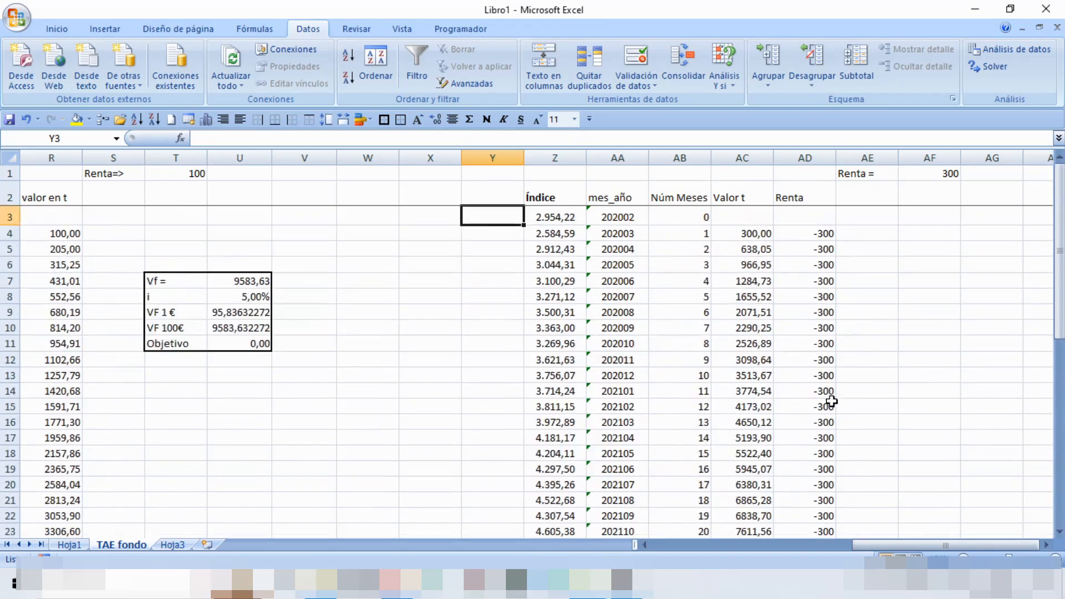
scroll(831, 401, down, 8)
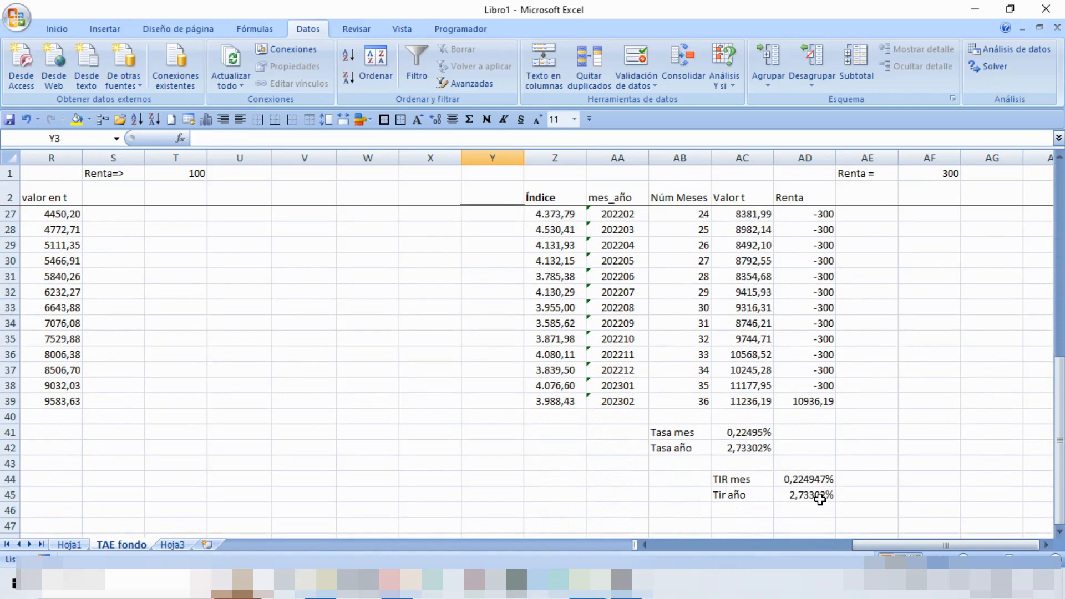
click(820, 498)
scroll(493, 370, up, 8)
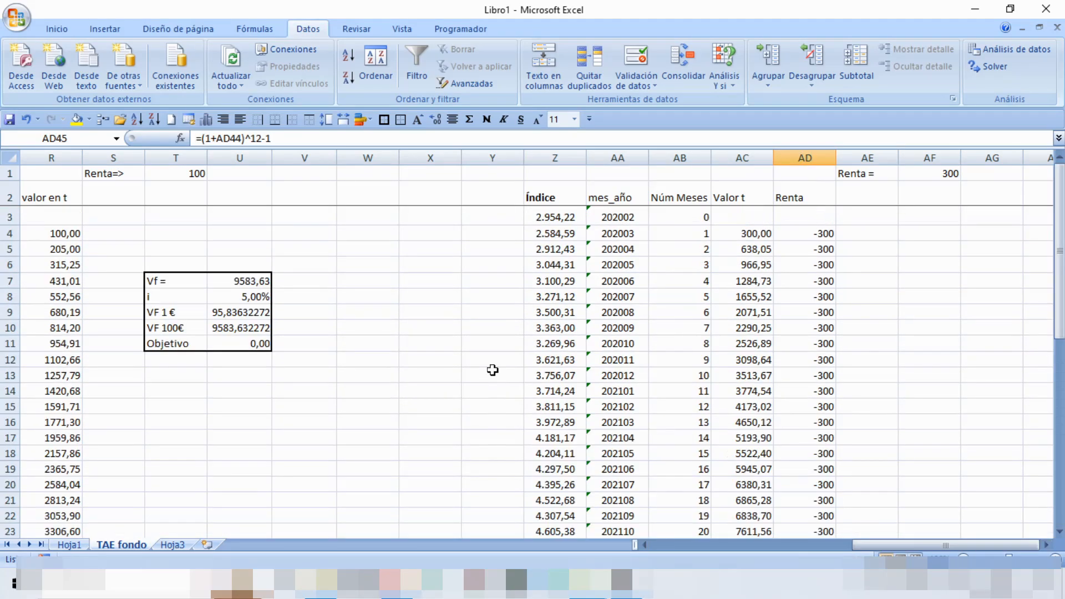